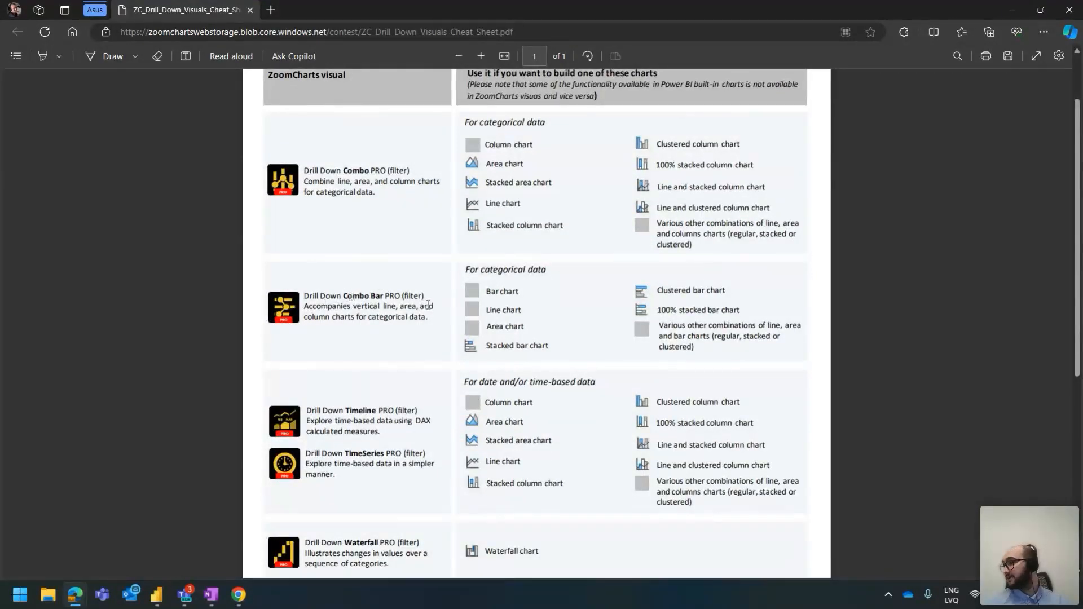
Examine the ZoomCharts cheat sheet for the chart types that Drill Down Combo PRO covers for categorical data
scroll(429, 303, "down", 5)
scroll(172, 290, "up", 4)
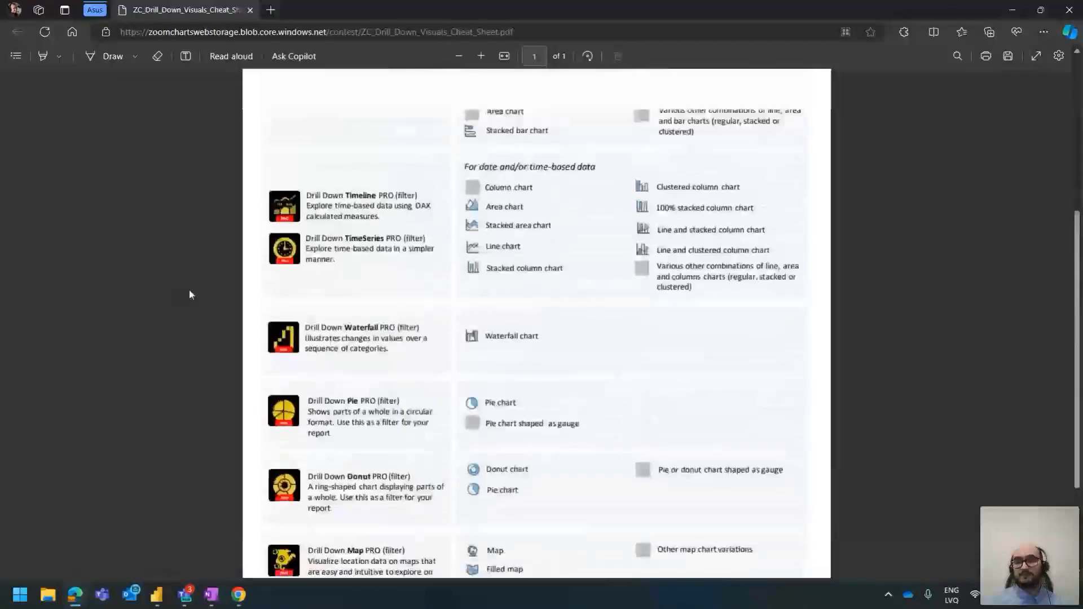
scroll(362, 271, "up", 1)
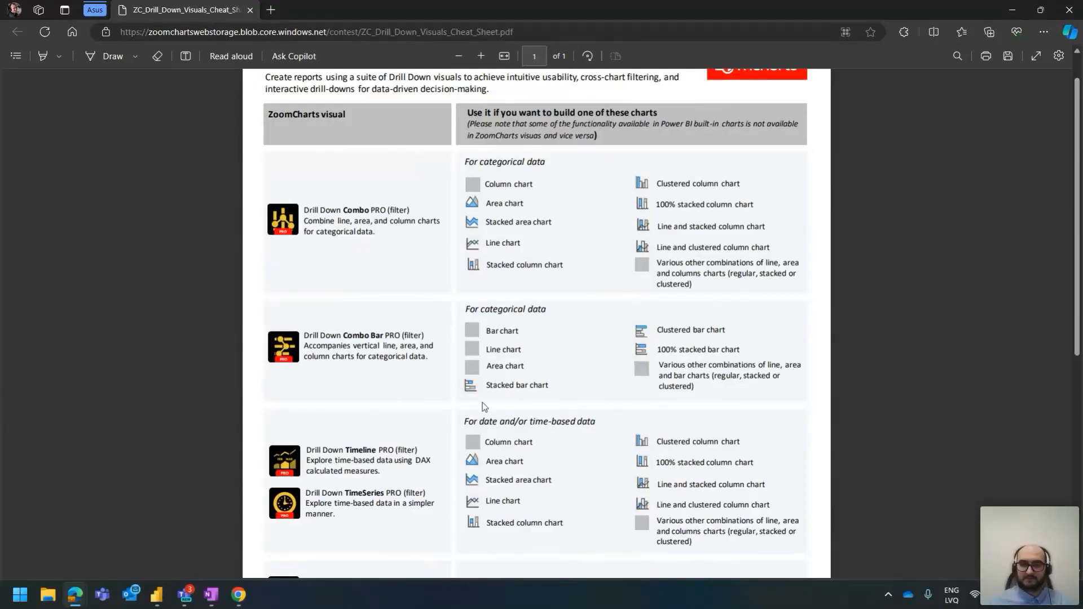
left_click_drag(479, 422, 542, 427)
left_click(542, 427)
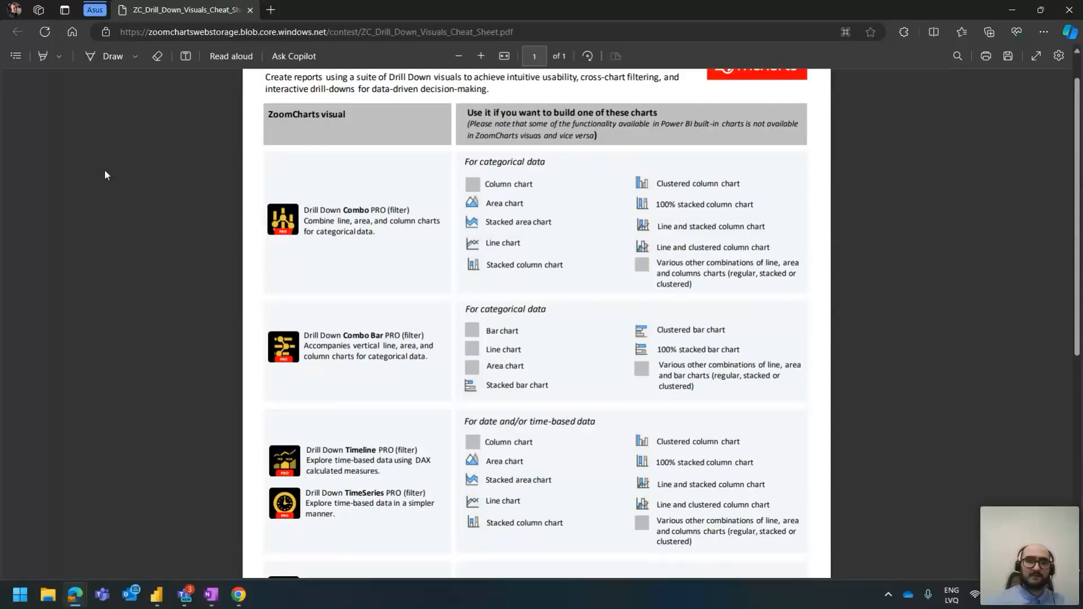
left_click_drag(309, 211, 378, 213)
left_click(379, 214)
left_click(359, 221)
left_click(383, 220)
left_click(381, 218)
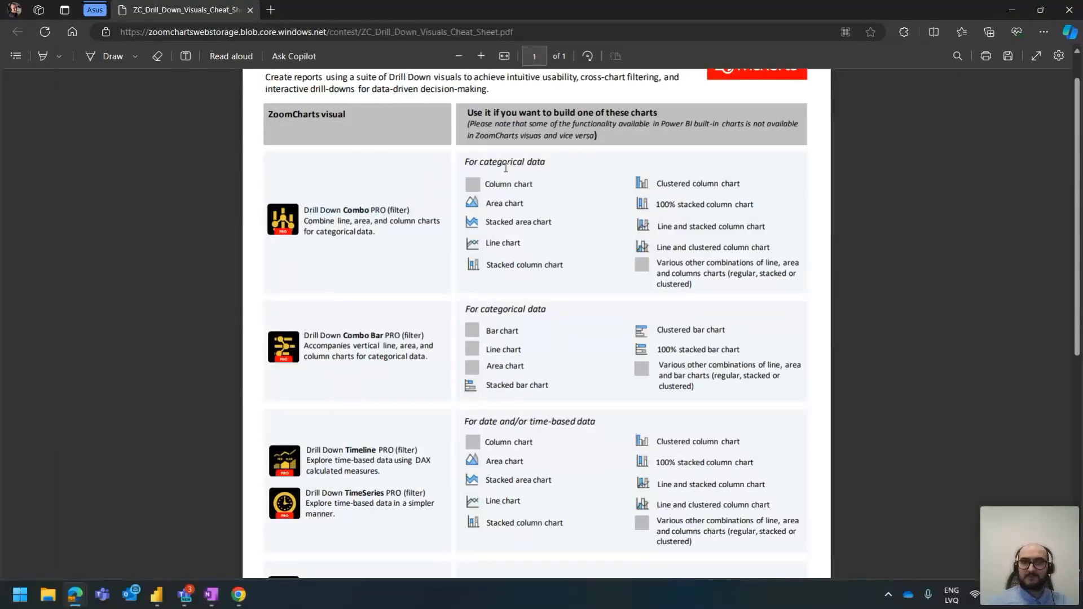
left_click_drag(477, 171, 711, 285)
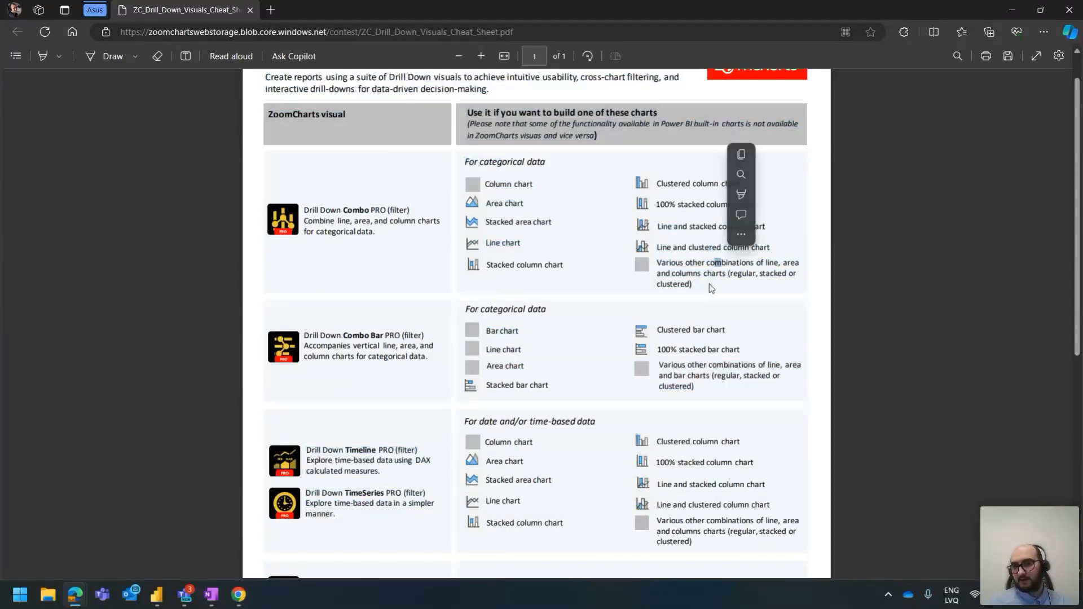
left_click(581, 228)
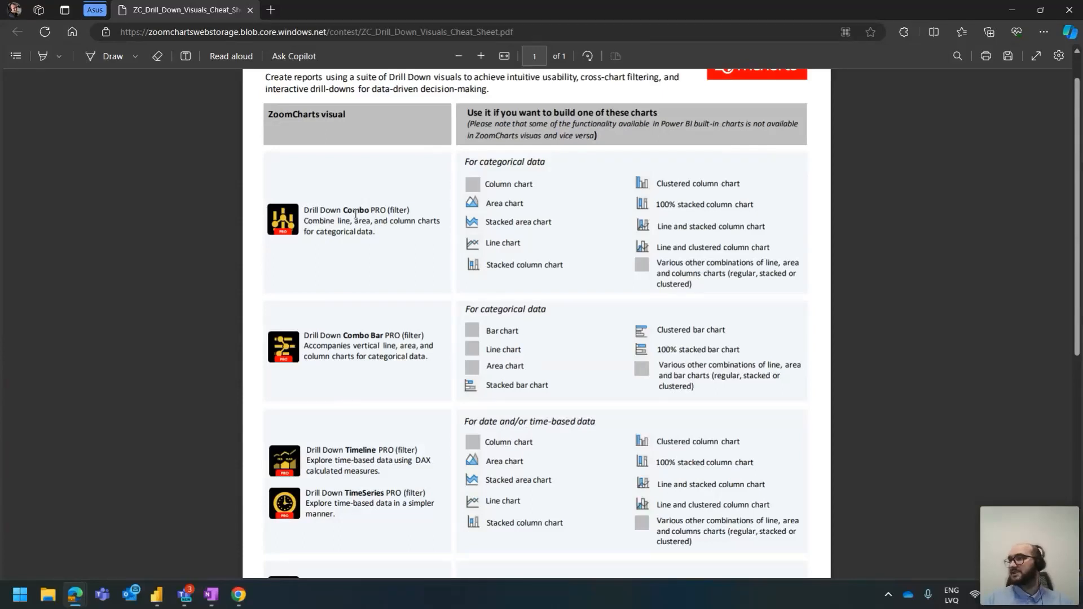
Review the remaining Drill Down visuals in the cheat sheet, from Combo Bar to Network, and return to the Combo PRO entry
scroll(356, 213, "down", 5)
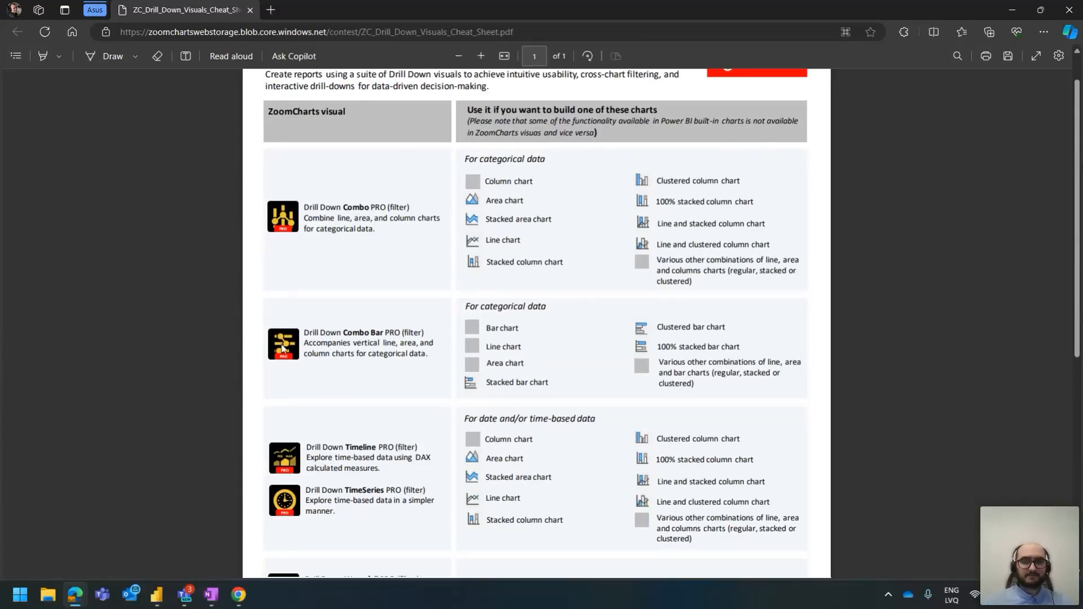
scroll(309, 409, "down", 2)
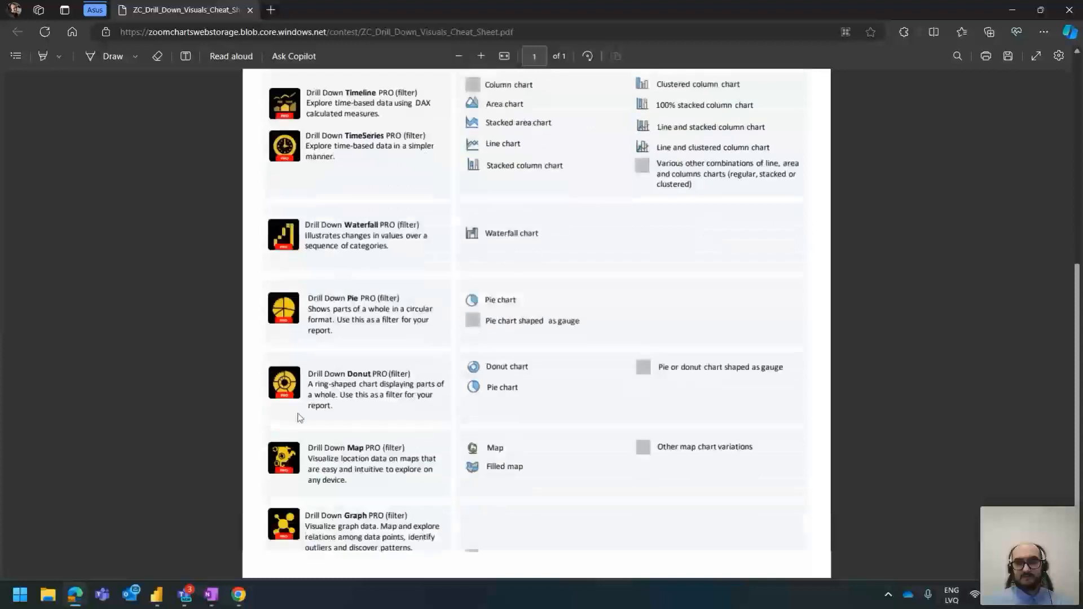
scroll(386, 401, "up", 7)
scroll(391, 409, "up", 1)
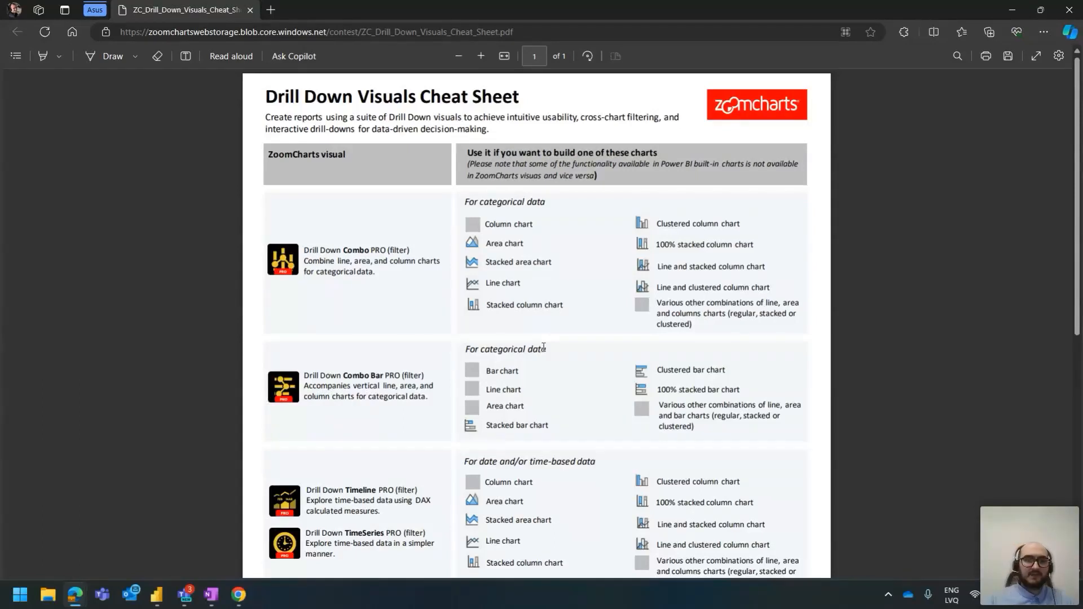
scroll(405, 342, "down", 8)
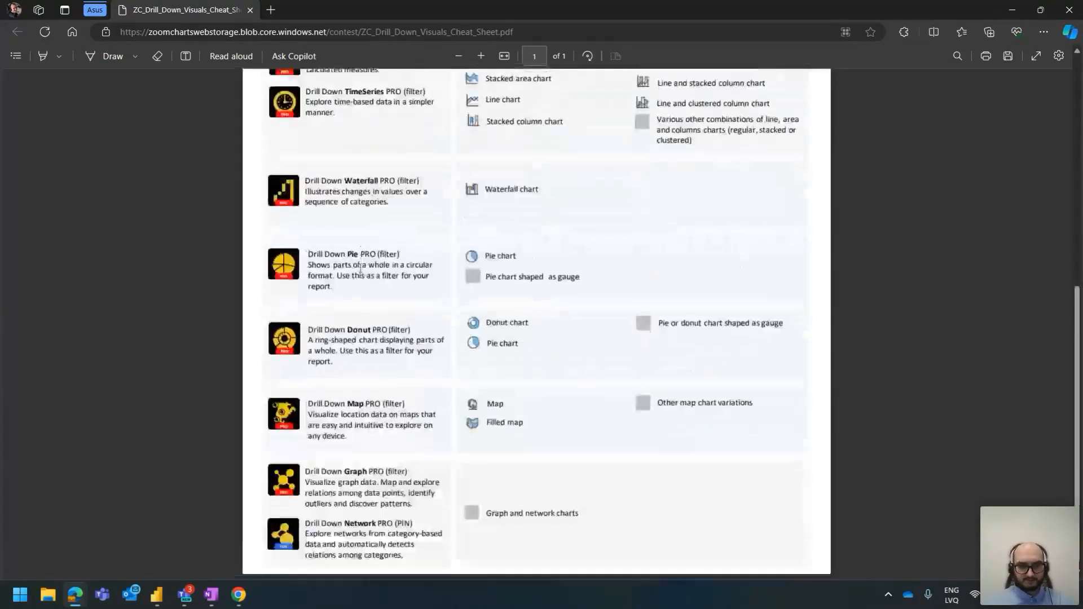
scroll(356, 248, "up", 6)
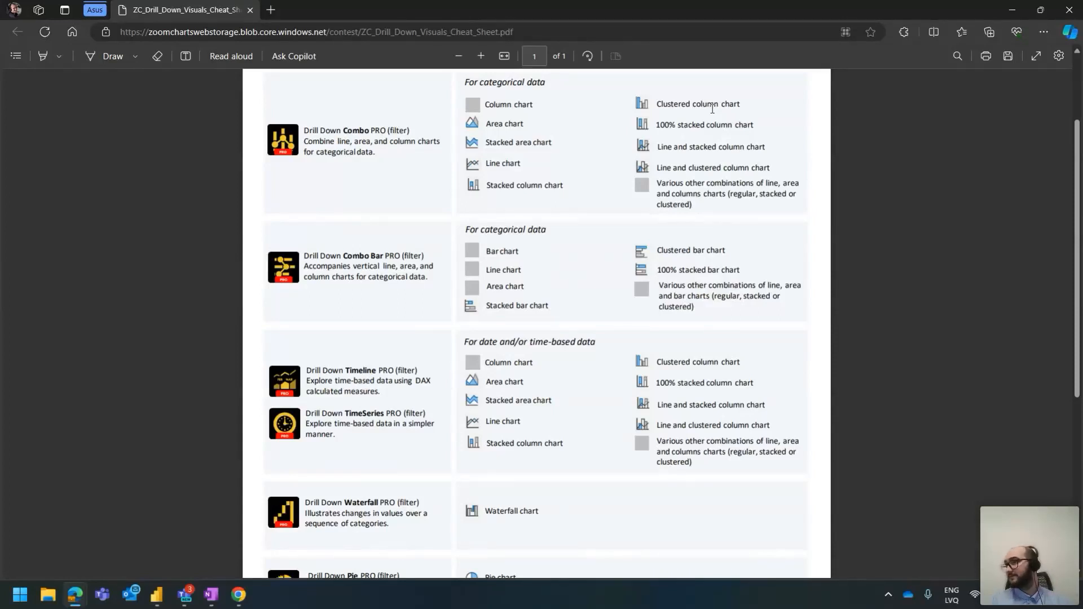
left_click_drag(348, 133, 370, 133)
left_click(483, 288)
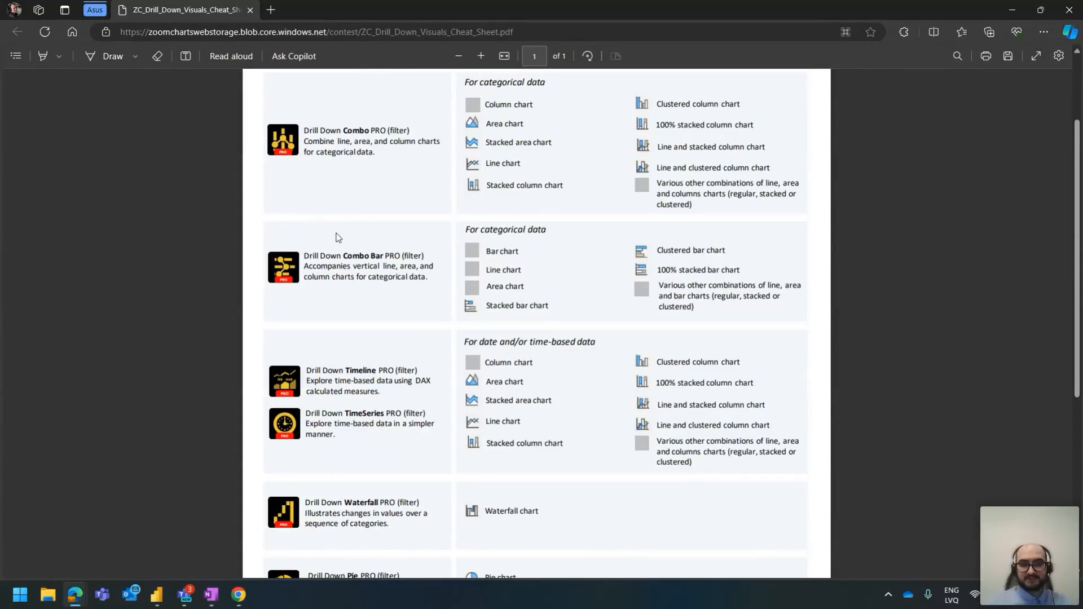
Switch to the Power BI report "sample for 2023_12 challenge" with its empty Page 4
left_click(156, 594)
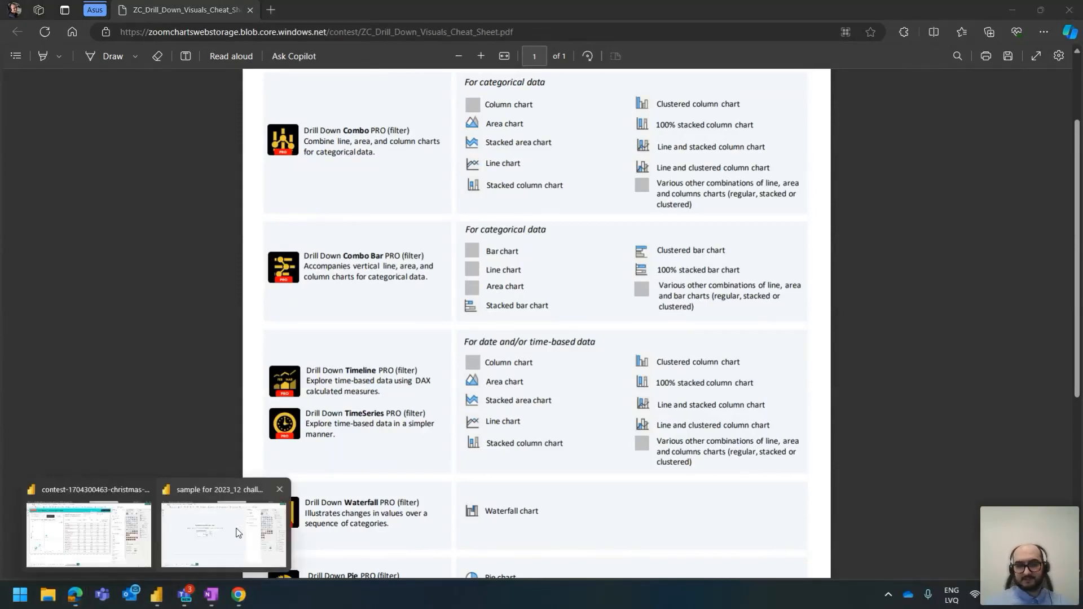
mouse_move(238, 533)
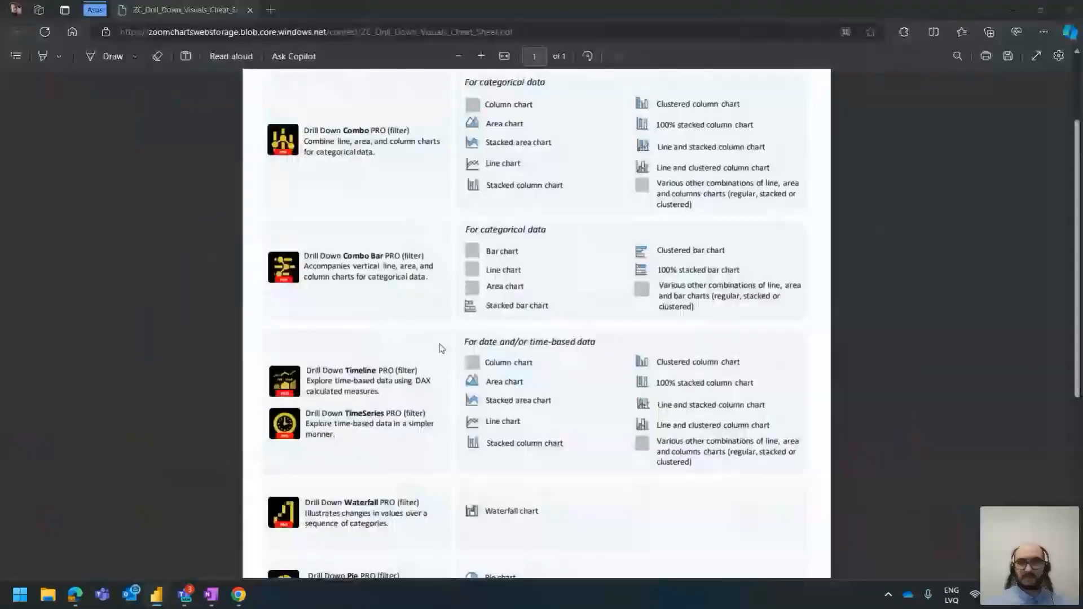
key("alt+Tab")
key("alt+Tab")
key("alt+Tab")
key("alt+Tab")
key("alt+Tab")
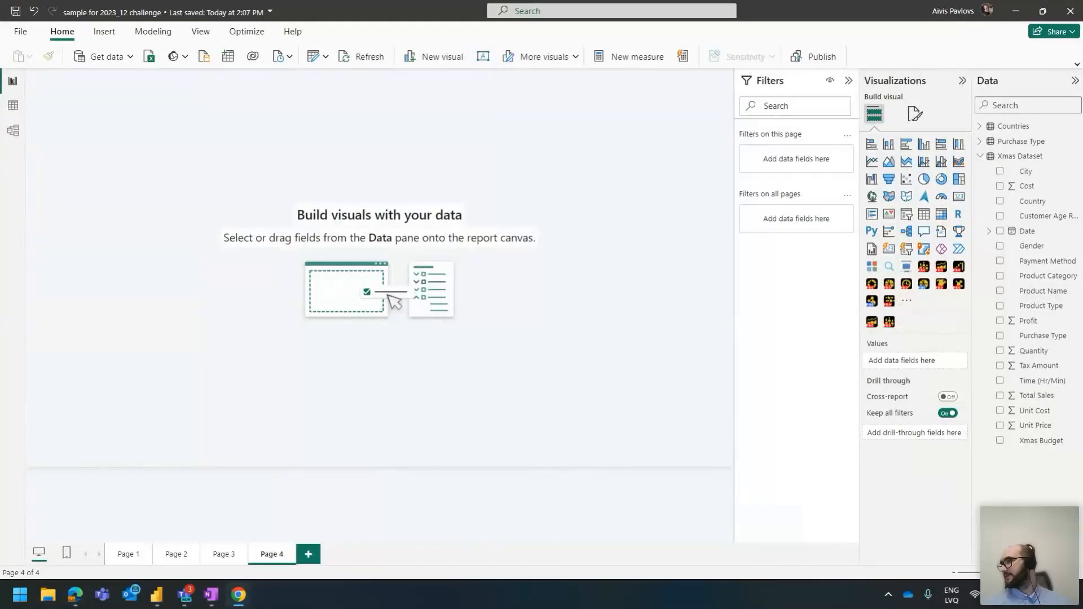
left_click(278, 245)
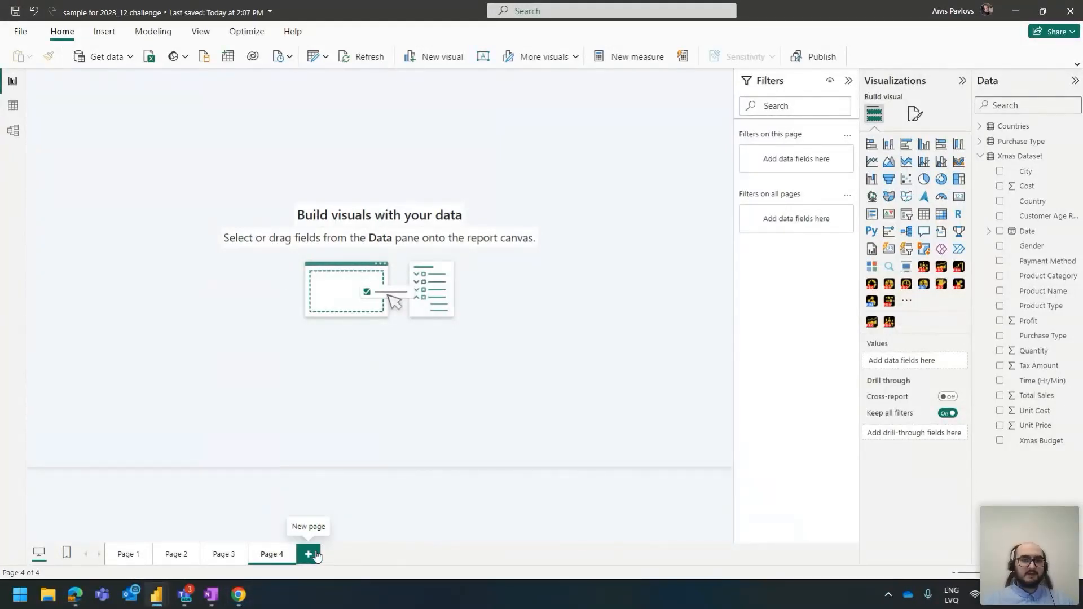
Add a Drill Down Combo PRO (Filter) visual to Page 4 and enlarge it to over half the page's width
left_click(924, 267)
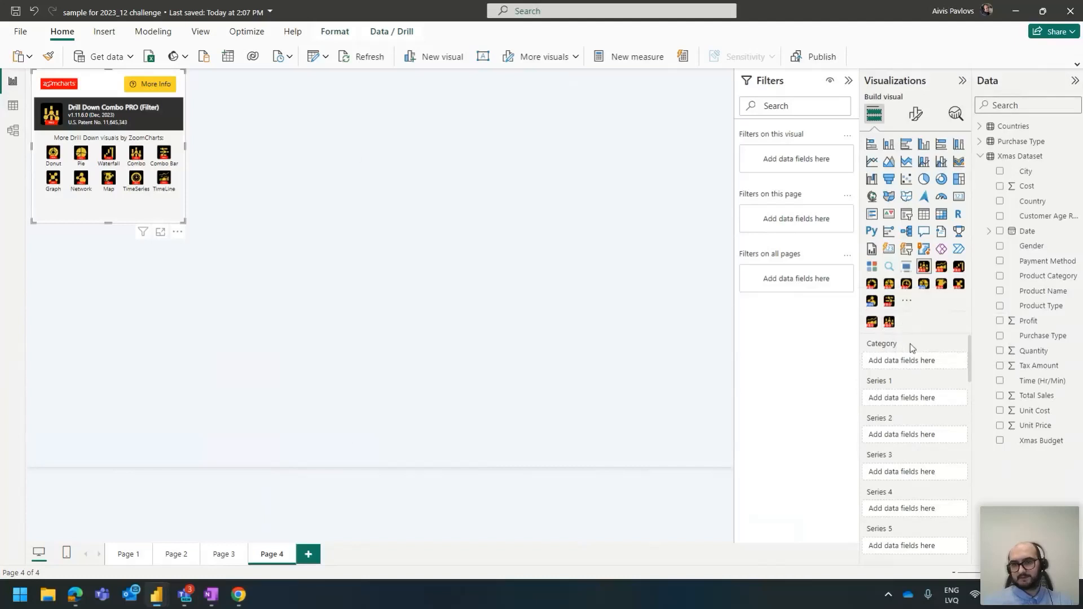
left_click(684, 402)
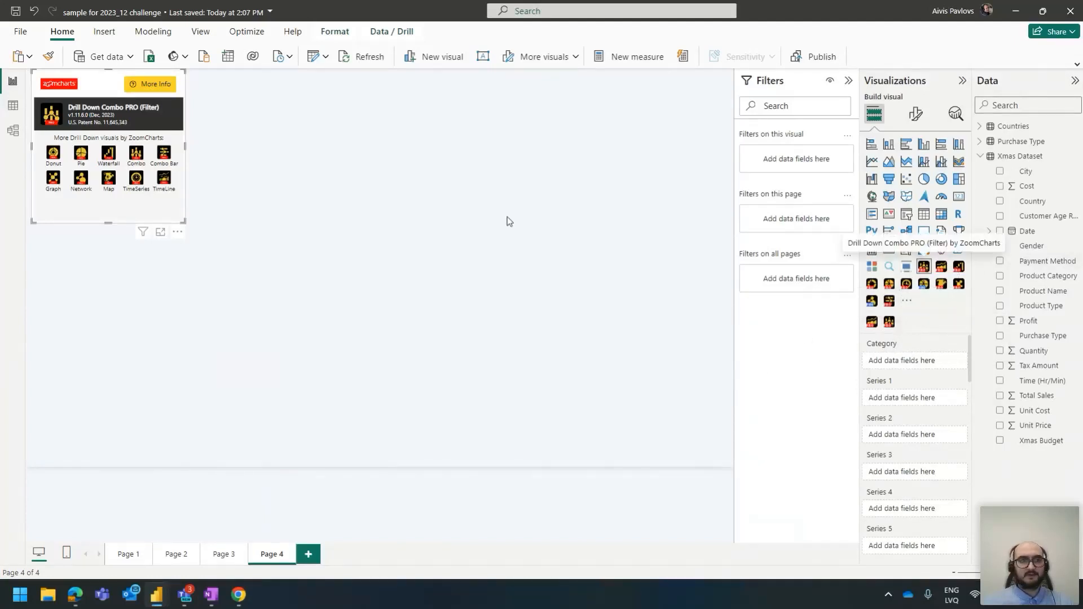
left_click_drag(184, 221, 448, 329)
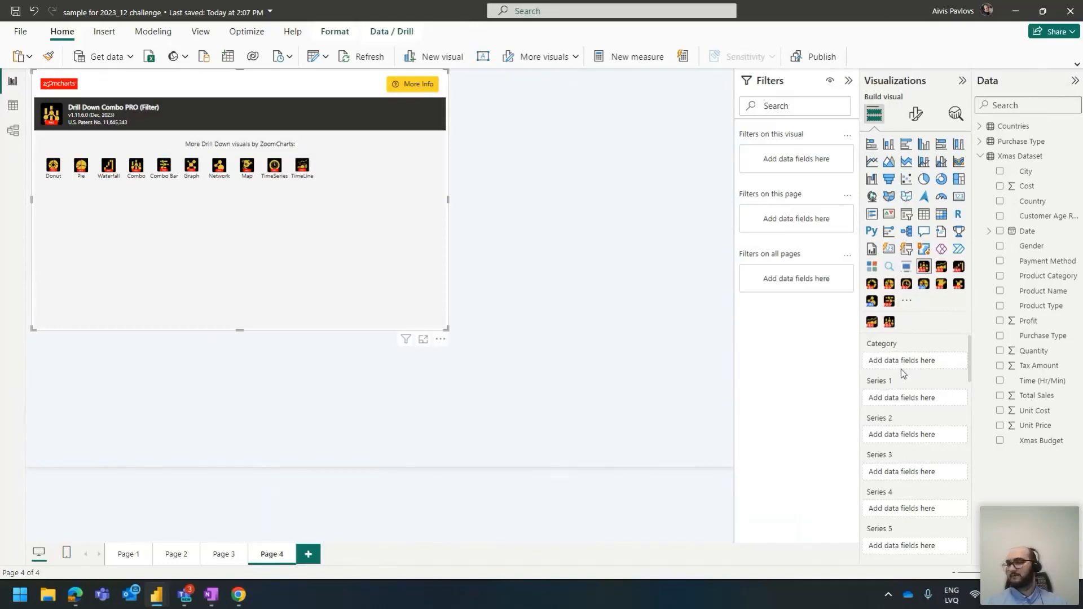
Assign Country and City as the visual's Category levels and Total Sales as its Series 1 values
left_click_drag(1032, 201, 914, 360)
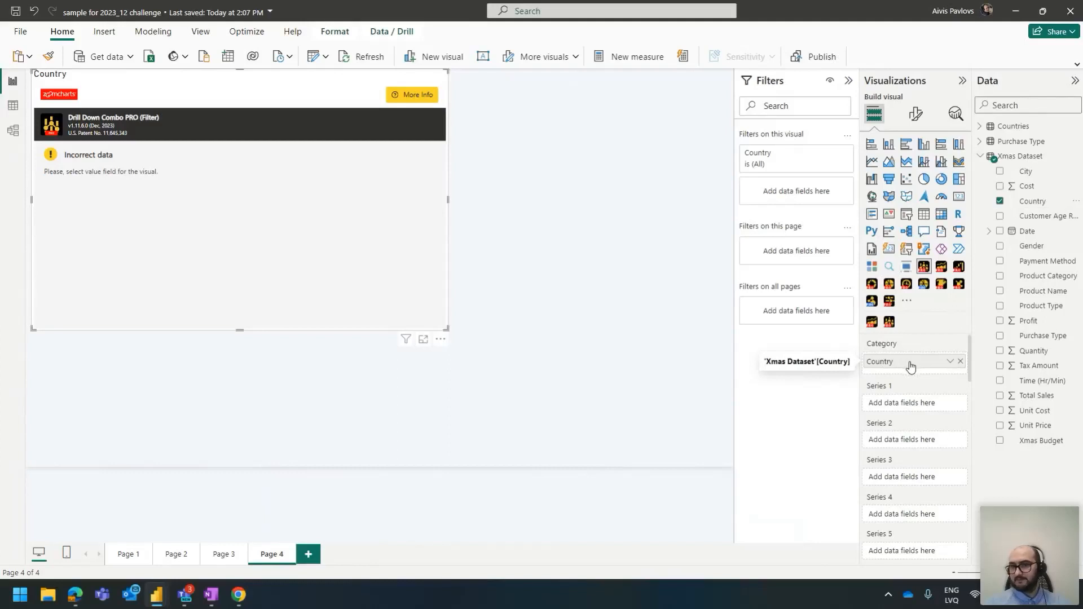
left_click_drag(1026, 171, 923, 377)
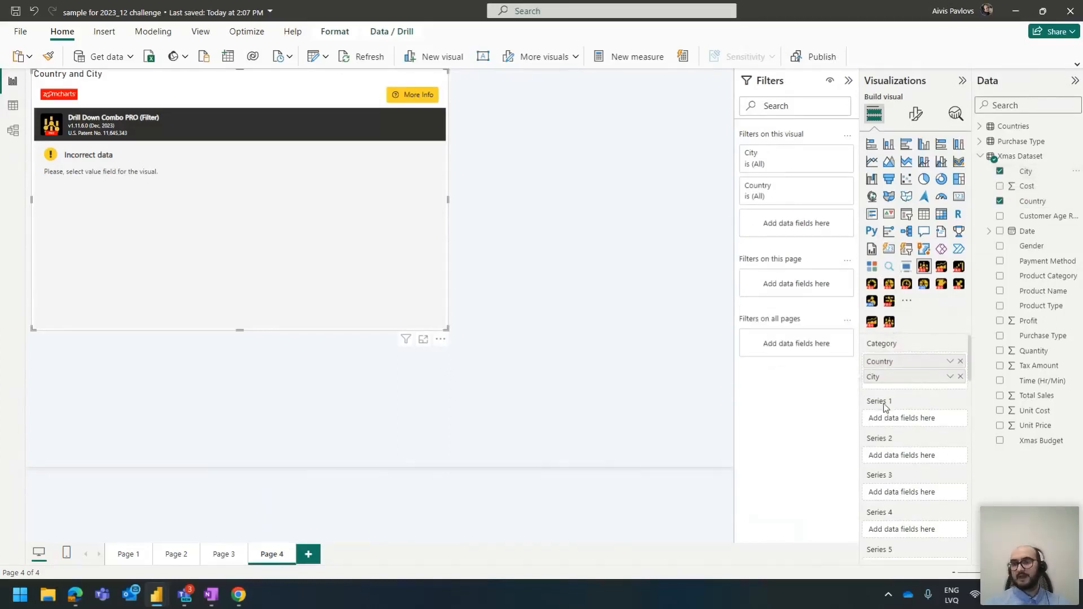
left_click_drag(971, 358, 951, 527)
scroll(951, 524, "up", 15)
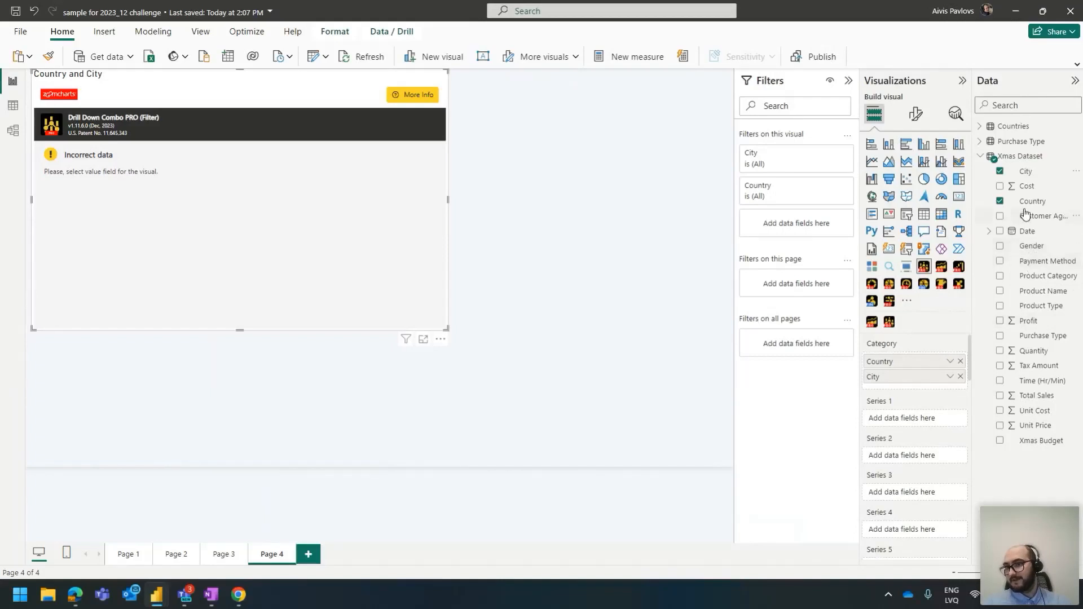
left_click_drag(1047, 401, 903, 419)
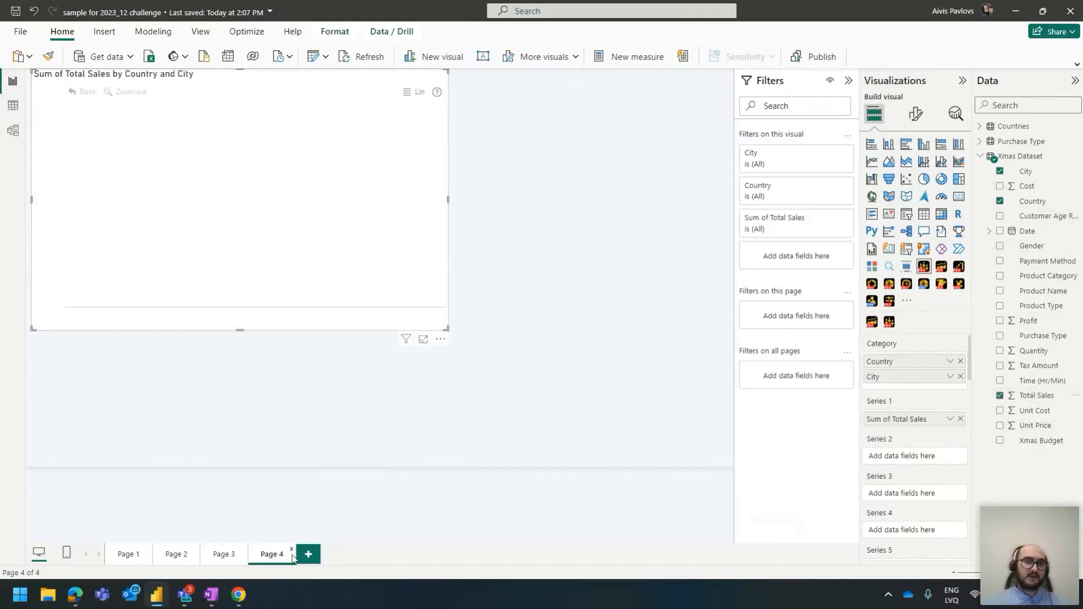
Reload the chart by visiting Page 3 and returning to Page 4, and enlarge it near the page's upper-left area
left_click_drag(186, 76, 263, 120)
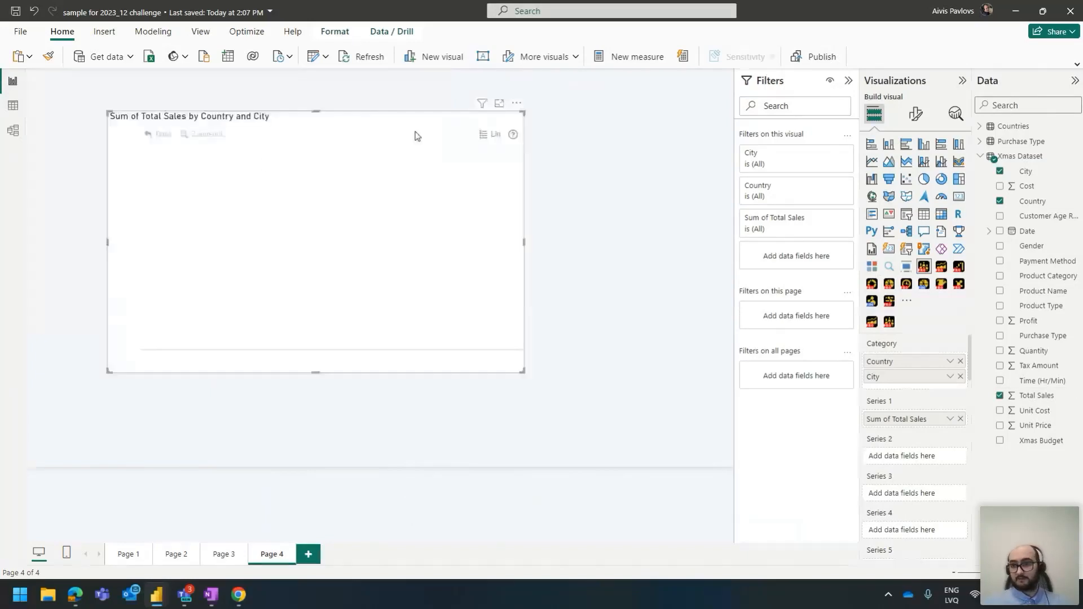
left_click(226, 555)
left_click(265, 558)
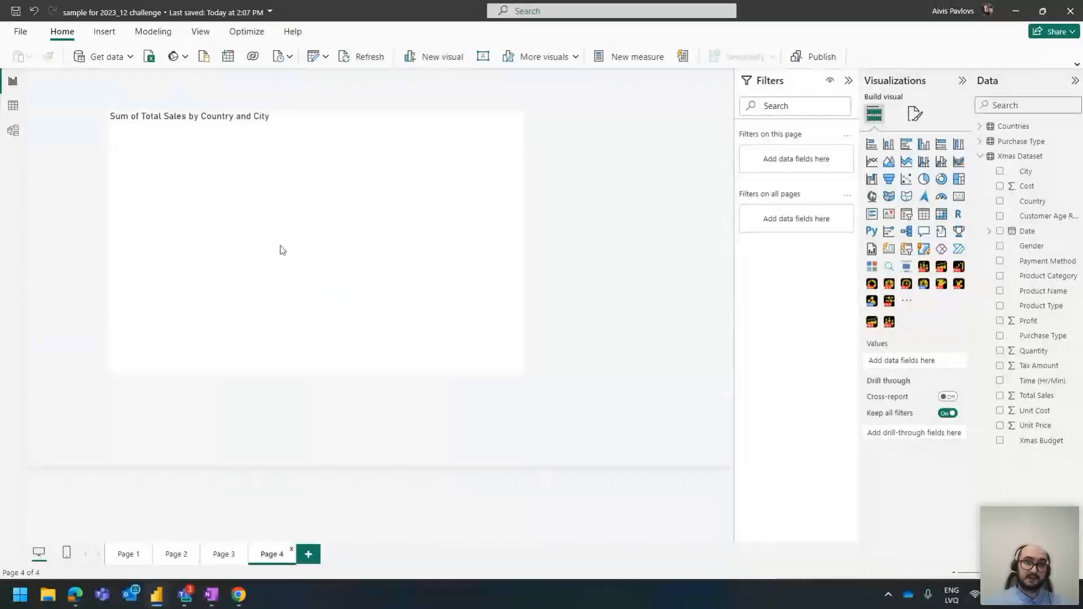
left_click_drag(243, 122, 197, 96)
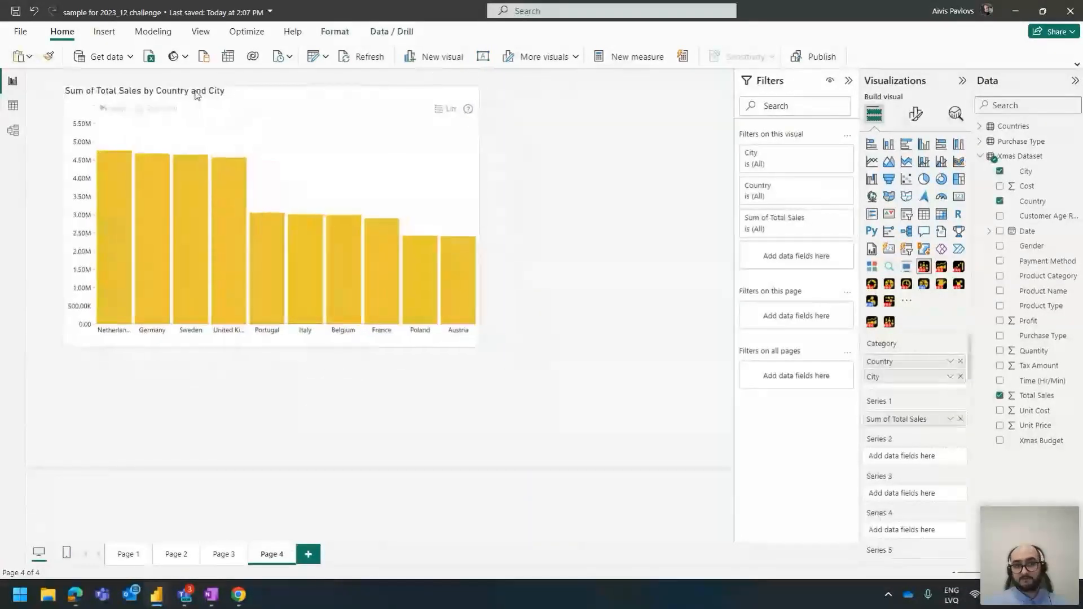
left_click_drag(479, 346, 584, 378)
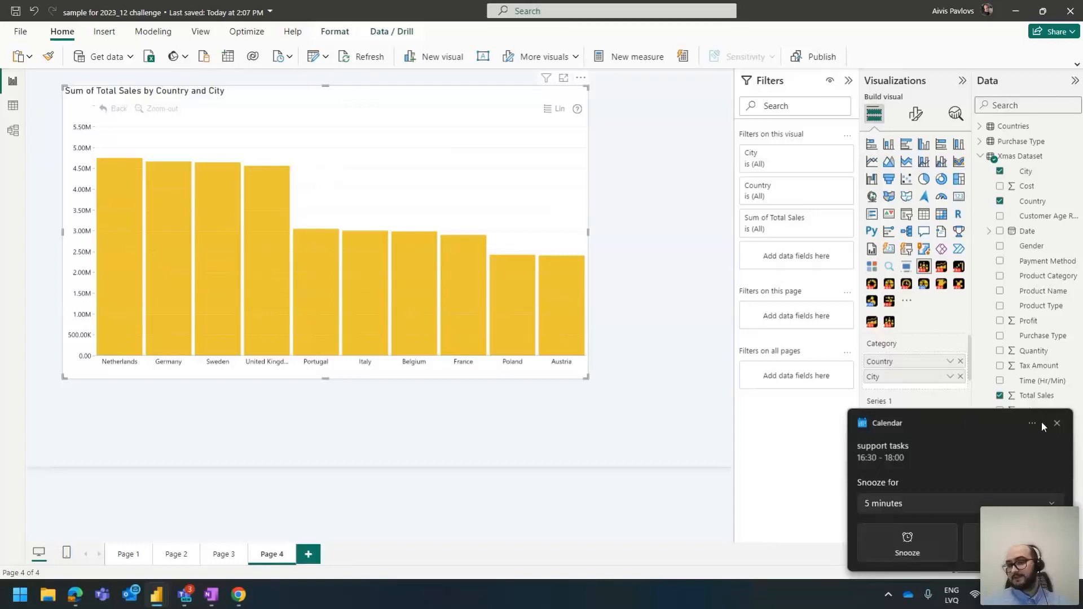
left_click(1041, 422)
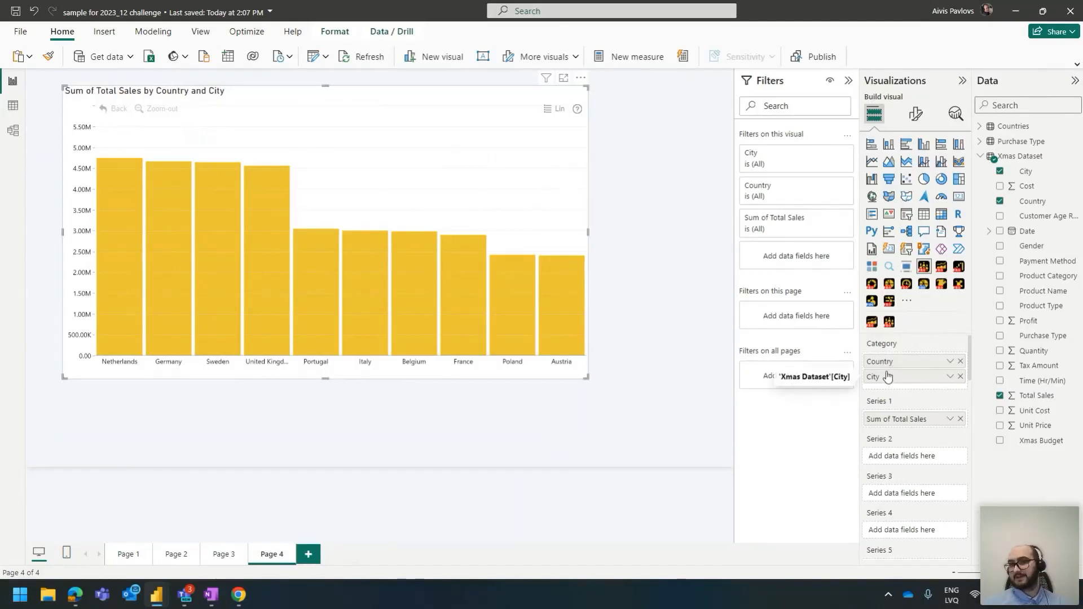
Drill down into Austria's cities and shrink the chart into the upper-left corner of the page
left_click(564, 308)
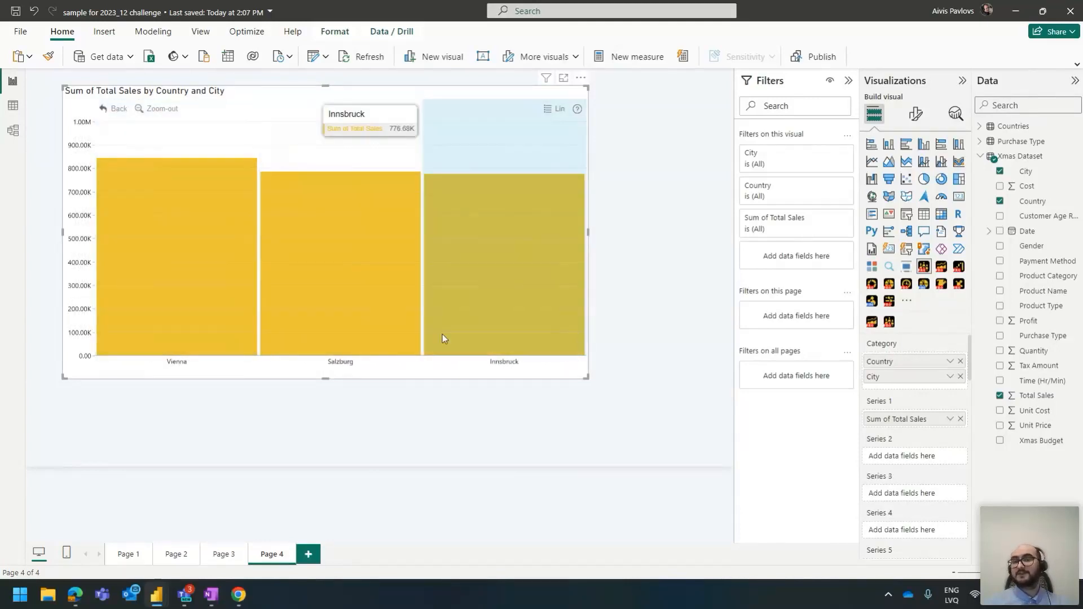
left_click_drag(150, 97, 119, 86)
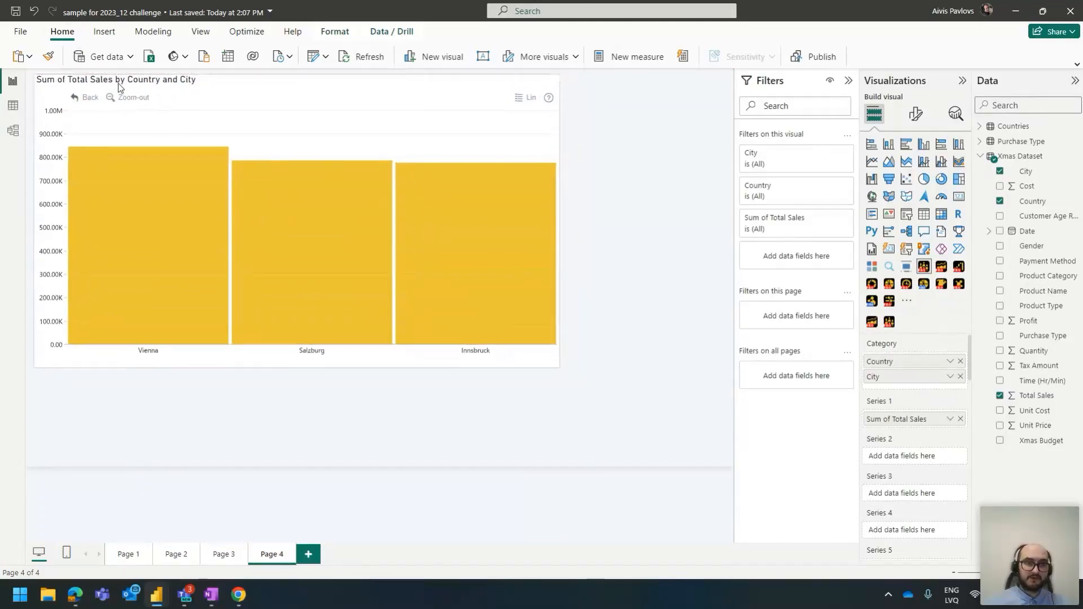
left_click_drag(554, 367, 433, 265)
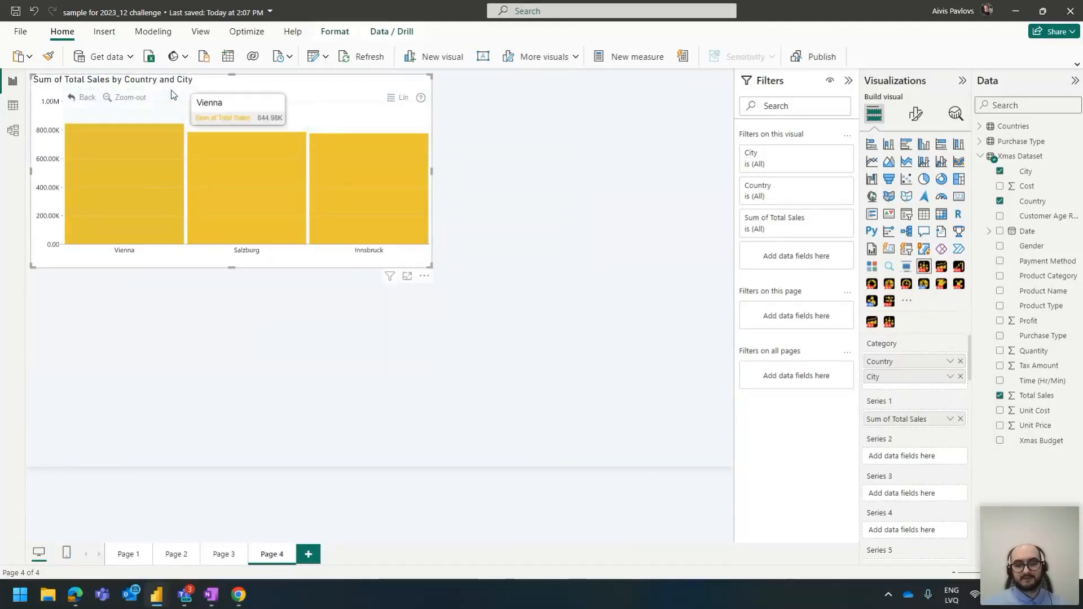
Duplicate the chart and turn the copy into a narrower table to the right of the original
key("ctrl+c")
key("ctrl+v")
left_click_drag(171, 89, 452, 86)
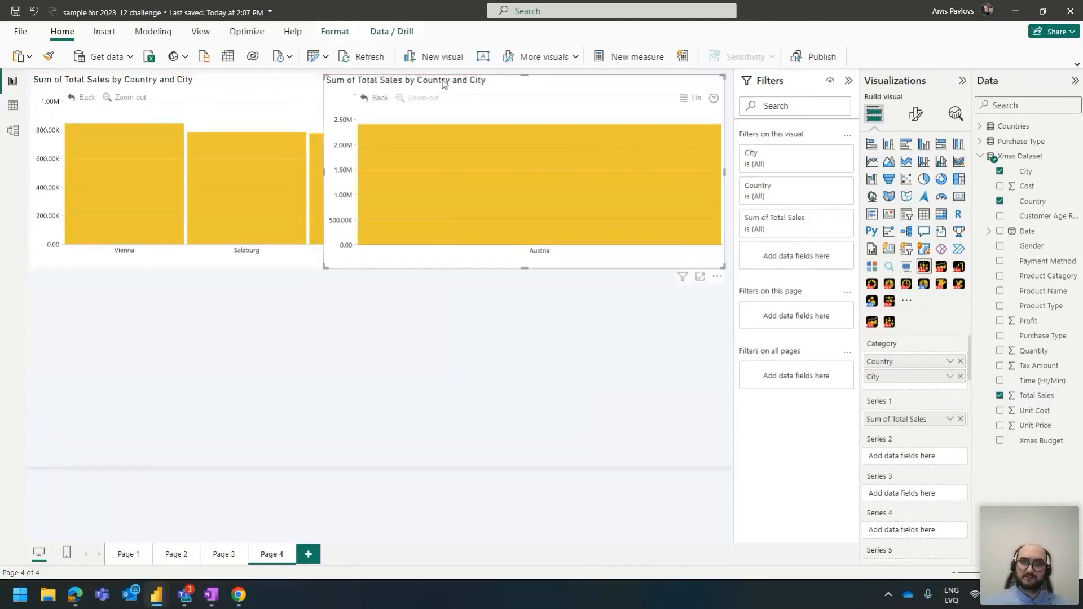
left_click(924, 214)
left_click_drag(325, 267, 462, 282)
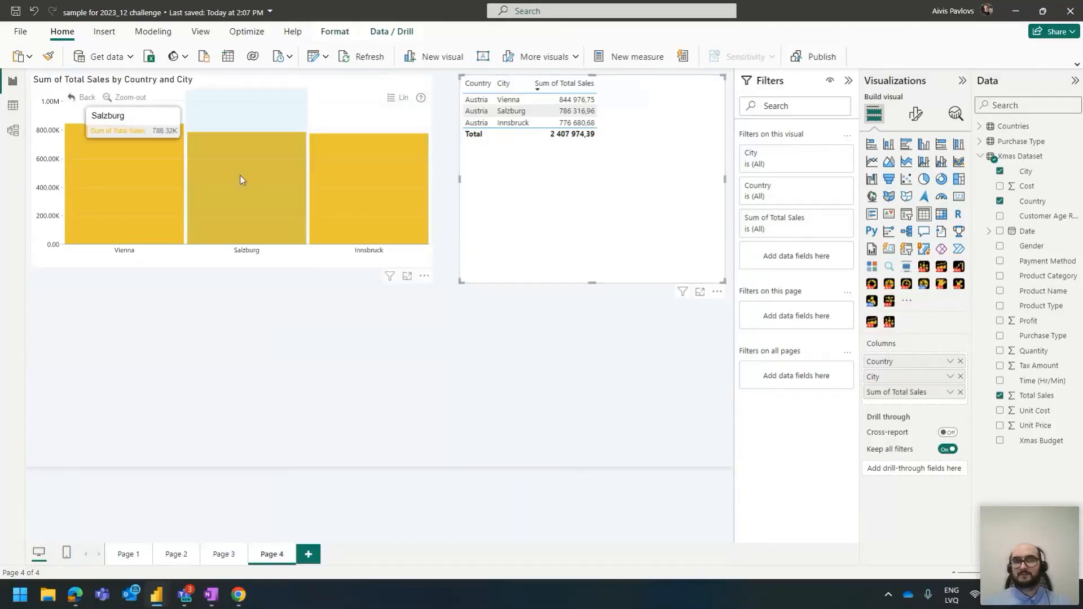
Zoom the chart out to all countries and drill down into Sweden to check how it filters the table
left_click(127, 97)
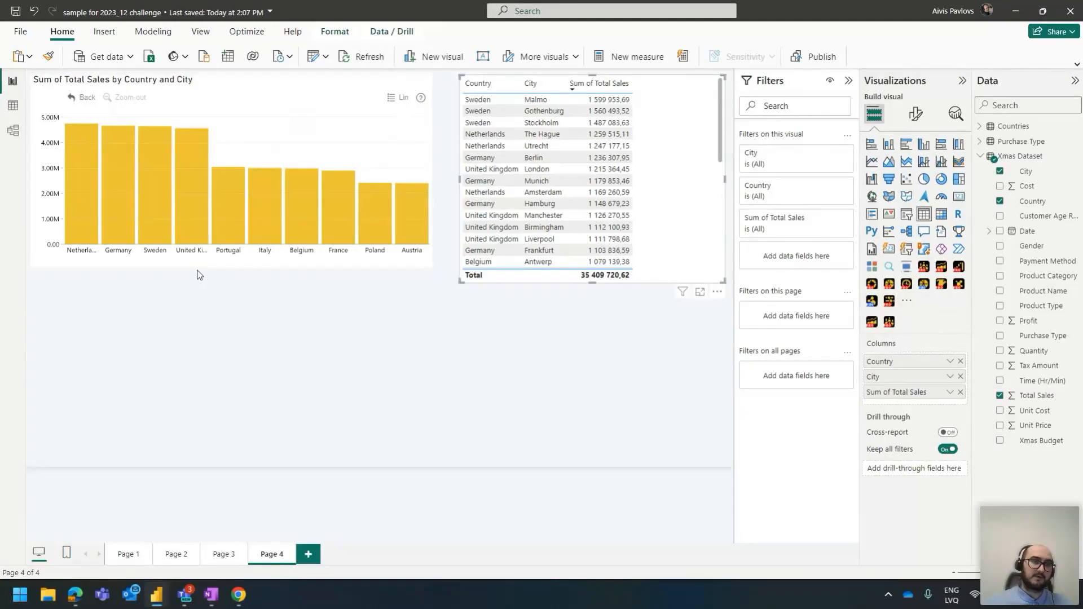
left_click(160, 212)
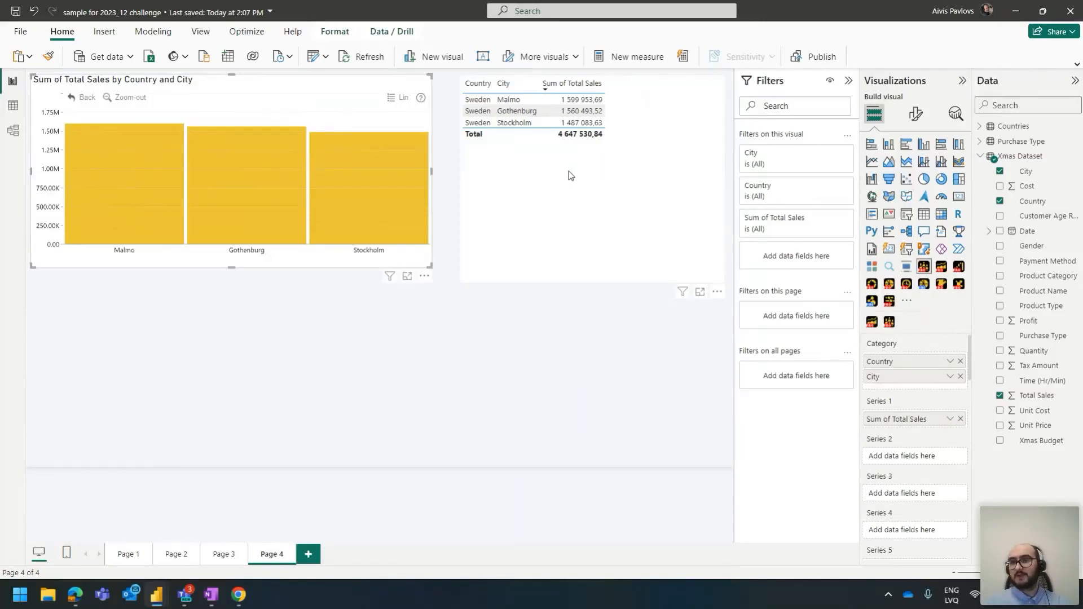
Add a second Combo PRO chart below the first, with Purchase Type as category and Total Sales as Series 1
mouse_move(293, 116)
left_click(709, 315)
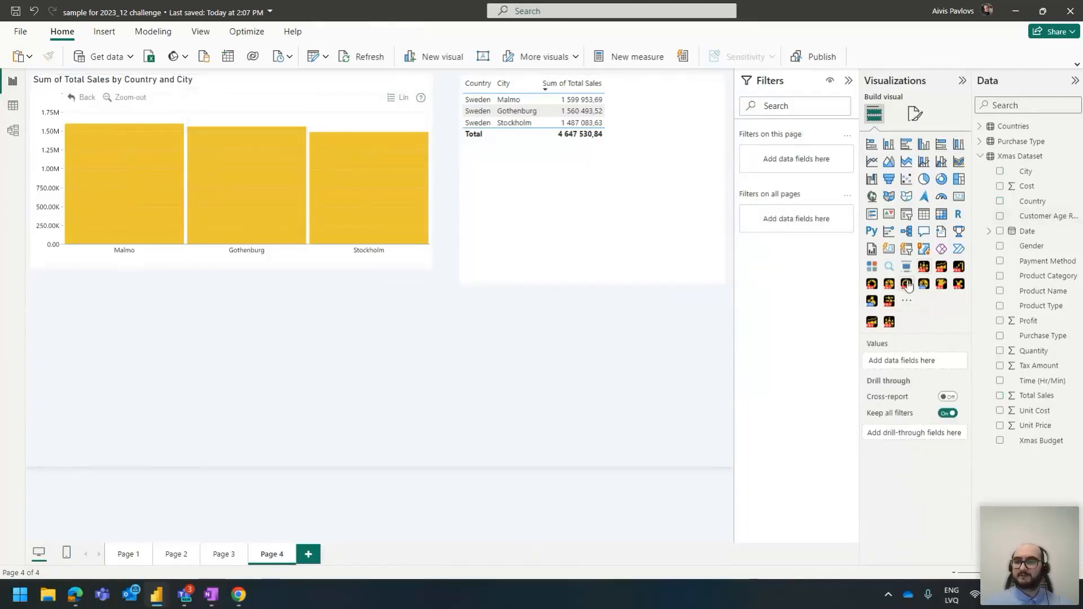
left_click(924, 269)
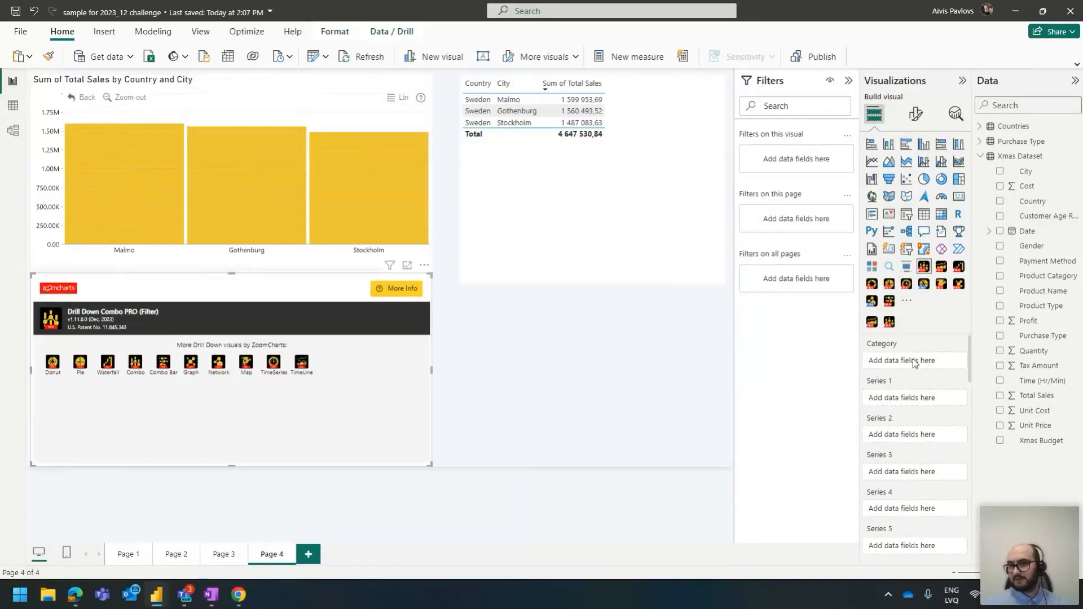
left_click_drag(1043, 336, 911, 363)
left_click_drag(1037, 396, 931, 403)
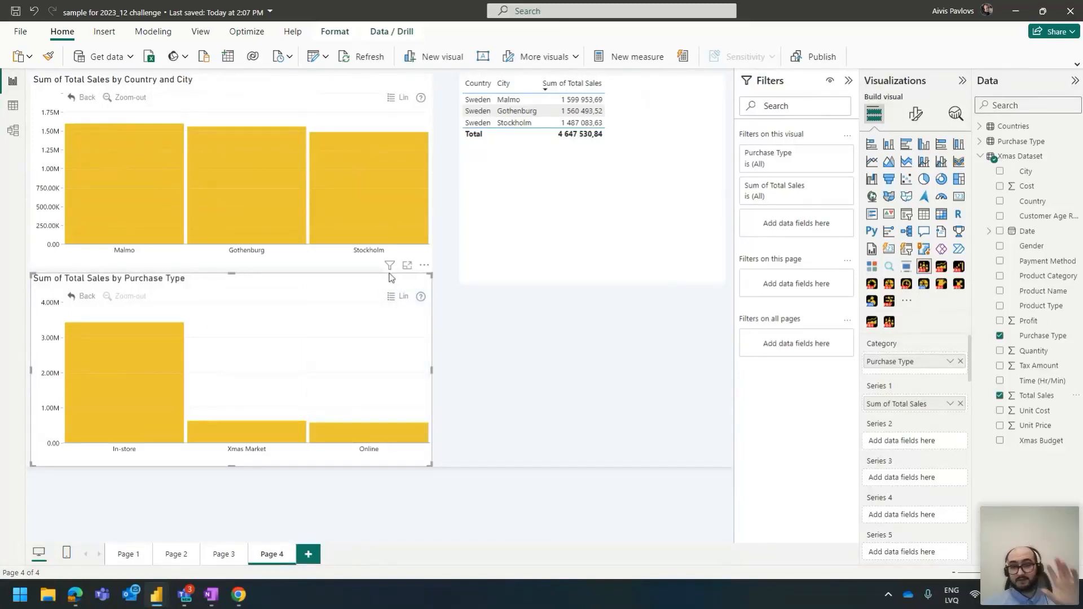
Check cross-filtering by selecting Malmo in the city chart and In-store in the Purchase Type chart, and clear both selections
left_click(143, 202)
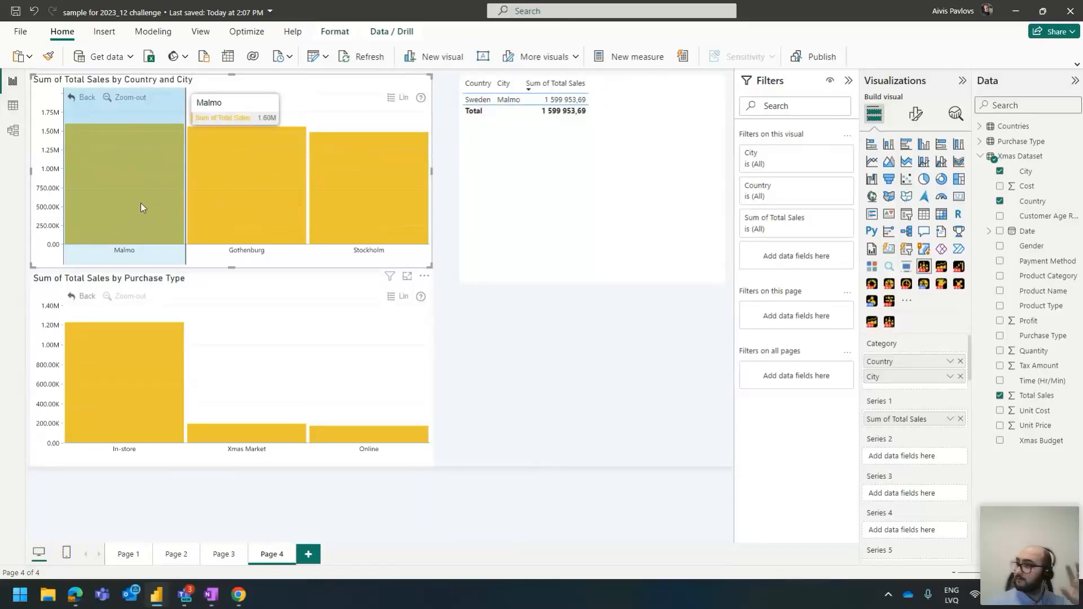
left_click(103, 373)
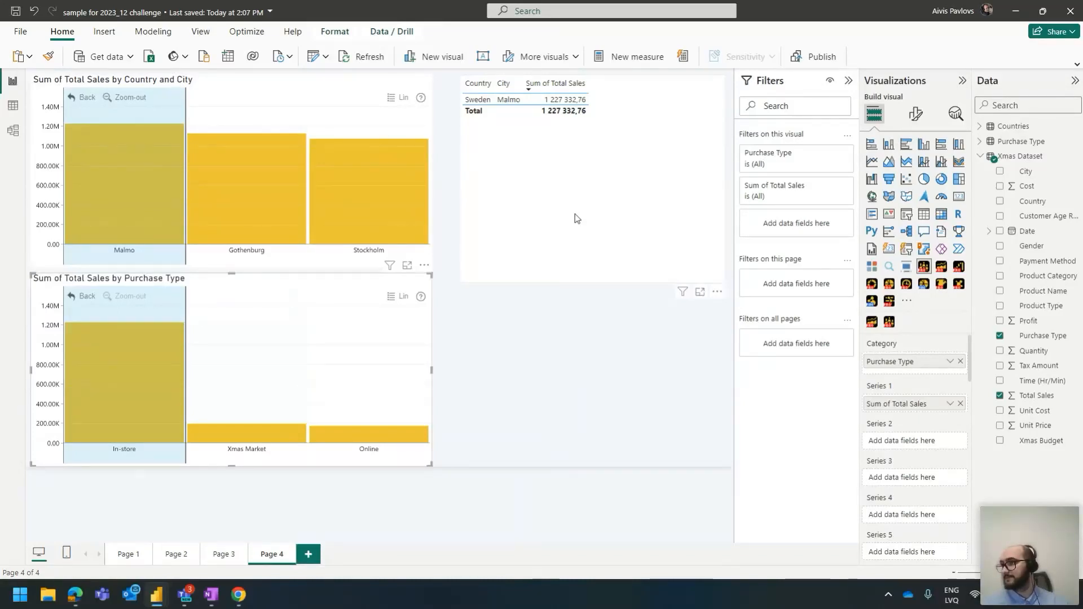
left_click(149, 188)
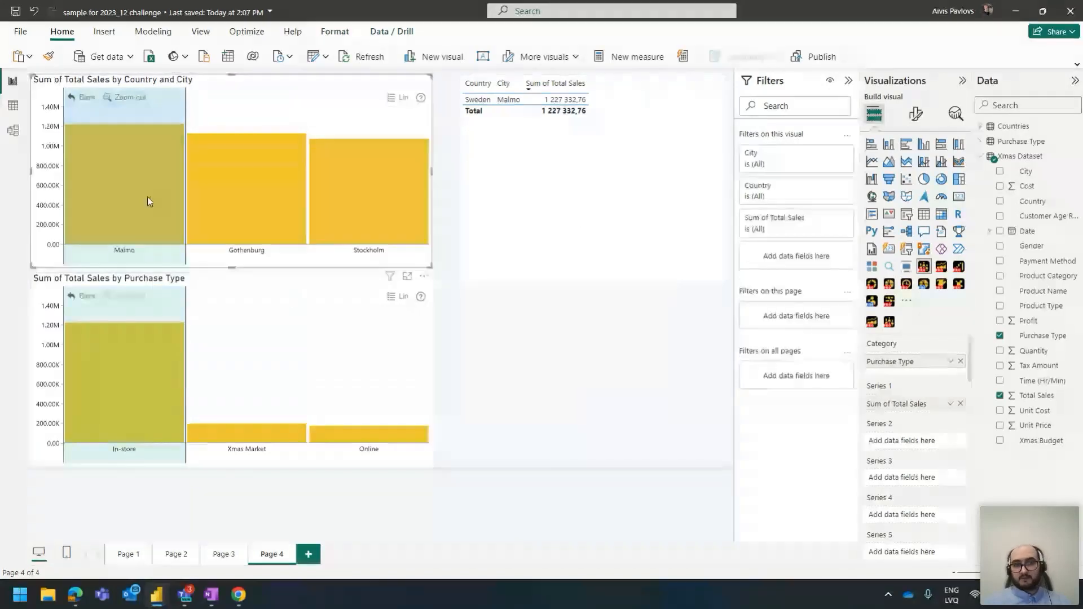
left_click(96, 344)
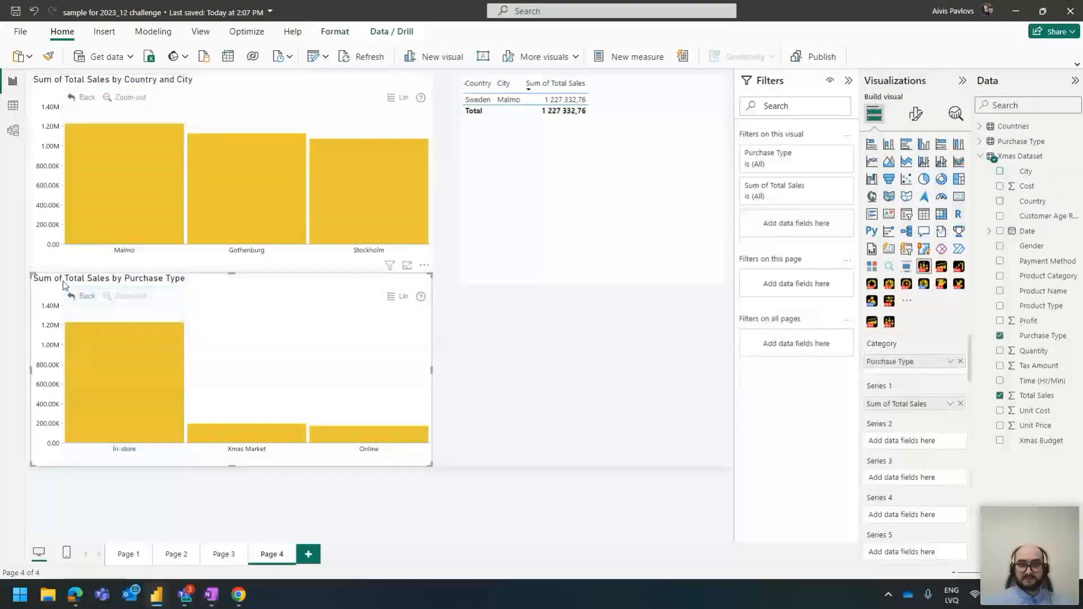
Delete the Purchase Type chart and add Product Name between Country and City in the remaining chart's category hierarchy
key("Delete")
left_click(63, 192)
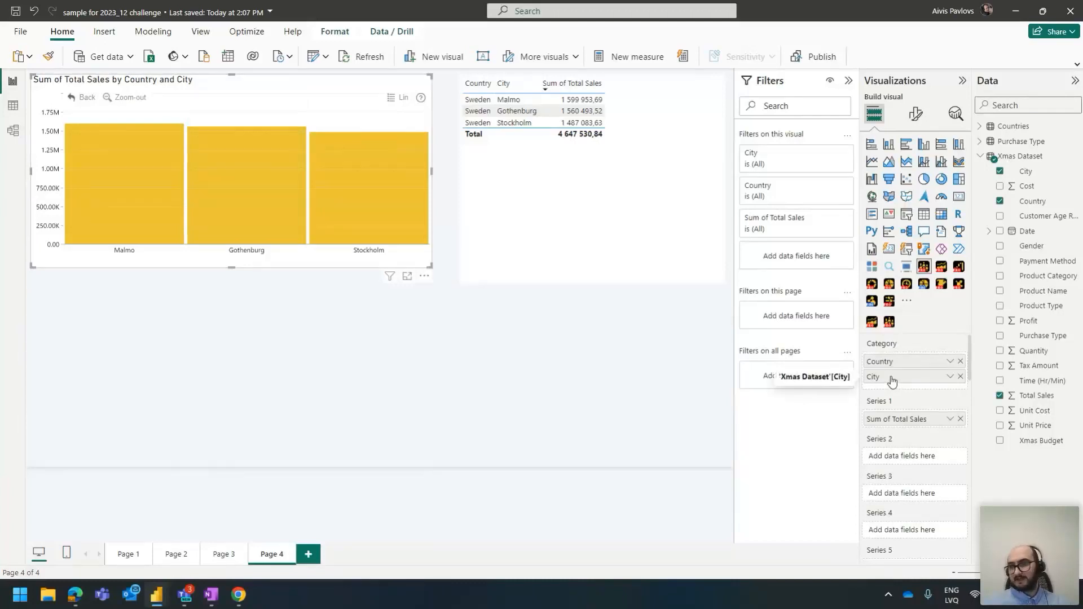
left_click_drag(1042, 293, 903, 366)
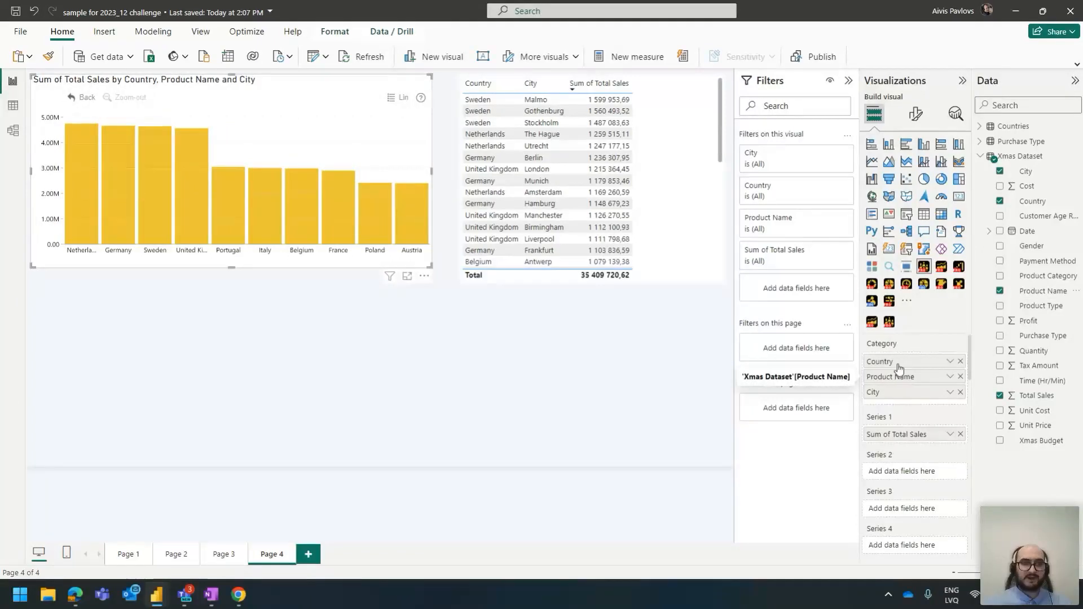
Drill down through the United Kingdom and the DC Comics Graphic Novel product, and zoom back out to all countries
left_click(192, 214)
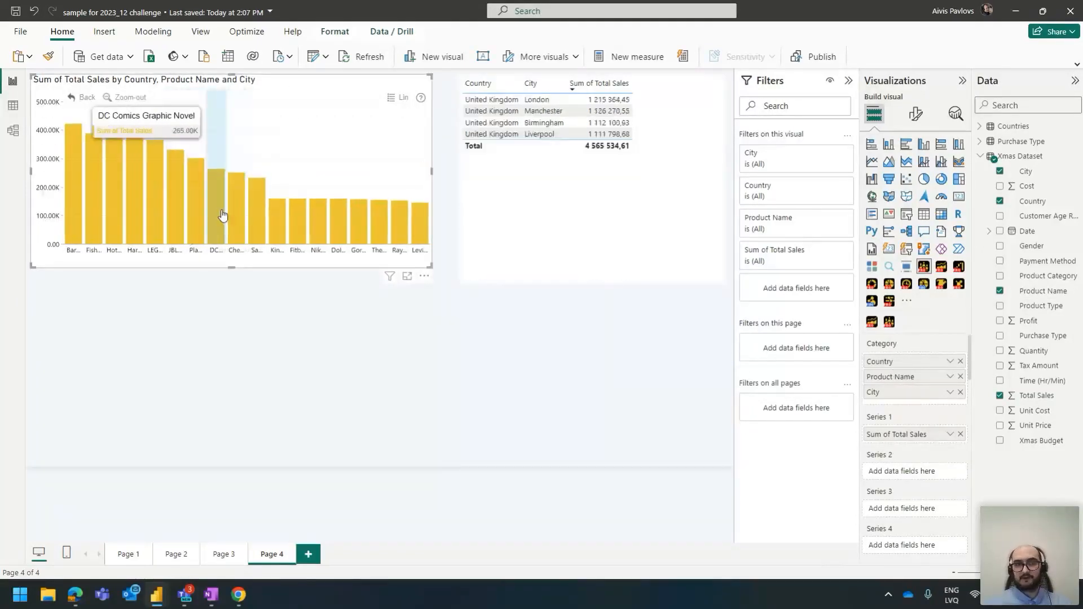
left_click(223, 215)
left_click(140, 100)
left_click_drag(1014, 432, 939, 402)
left_click(134, 100)
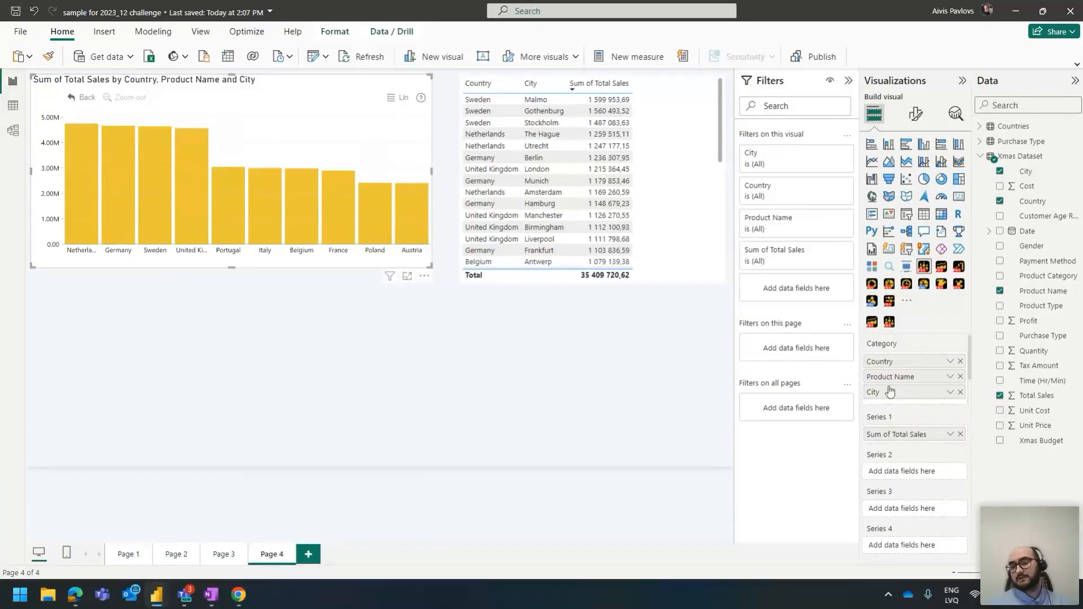
scroll(902, 391, "down", 1)
scroll(902, 395, "up", 1)
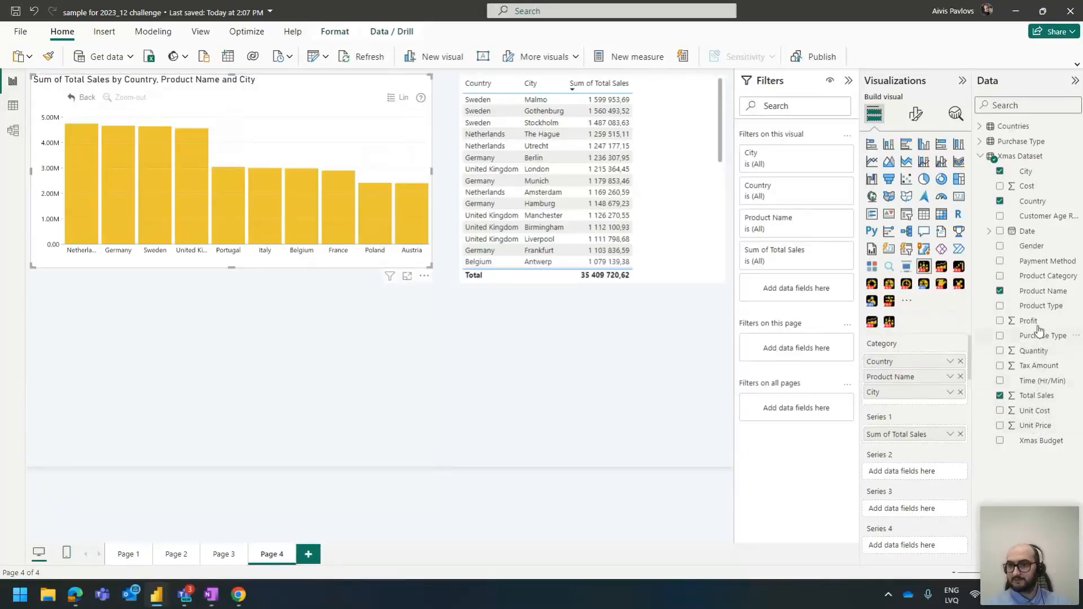
Create a table listing Gender below the sales table and reselect the chart
left_click(1041, 249)
left_click_drag(1041, 250, 629, 360)
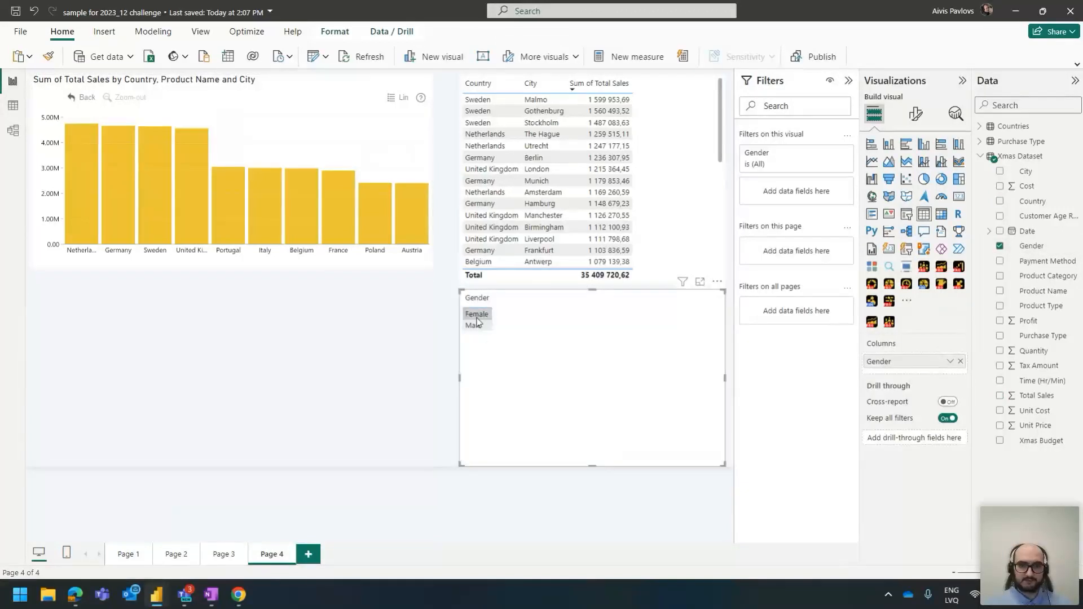
left_click(265, 91)
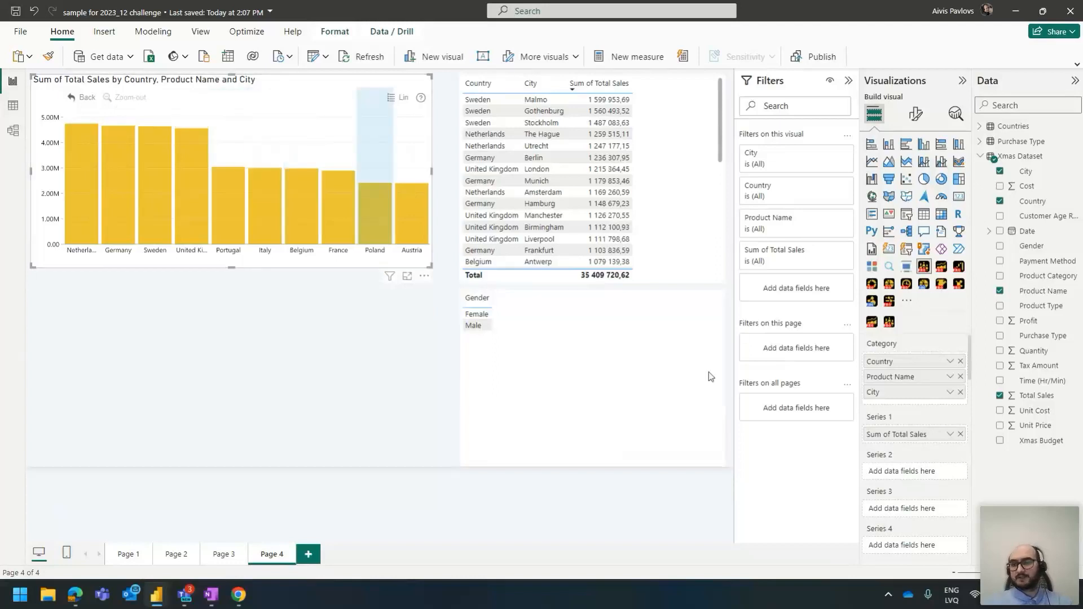
Search the Power BI visuals store for "timeline", view the Drill Down Timeline PRO details, and close the store
left_click(906, 300)
left_click(946, 310)
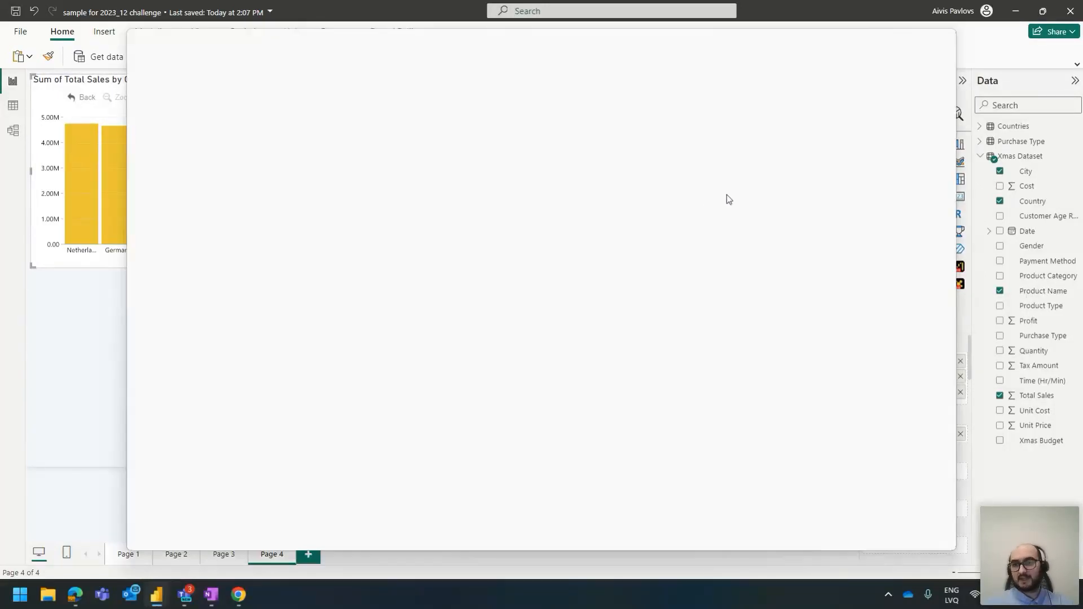
left_click(932, 124)
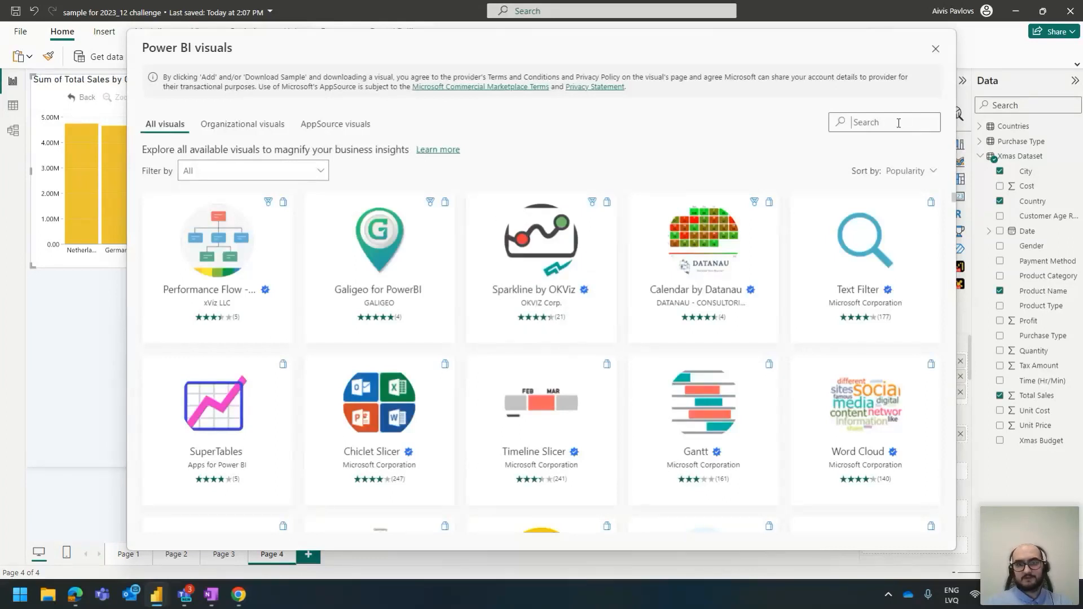
type("timeline")
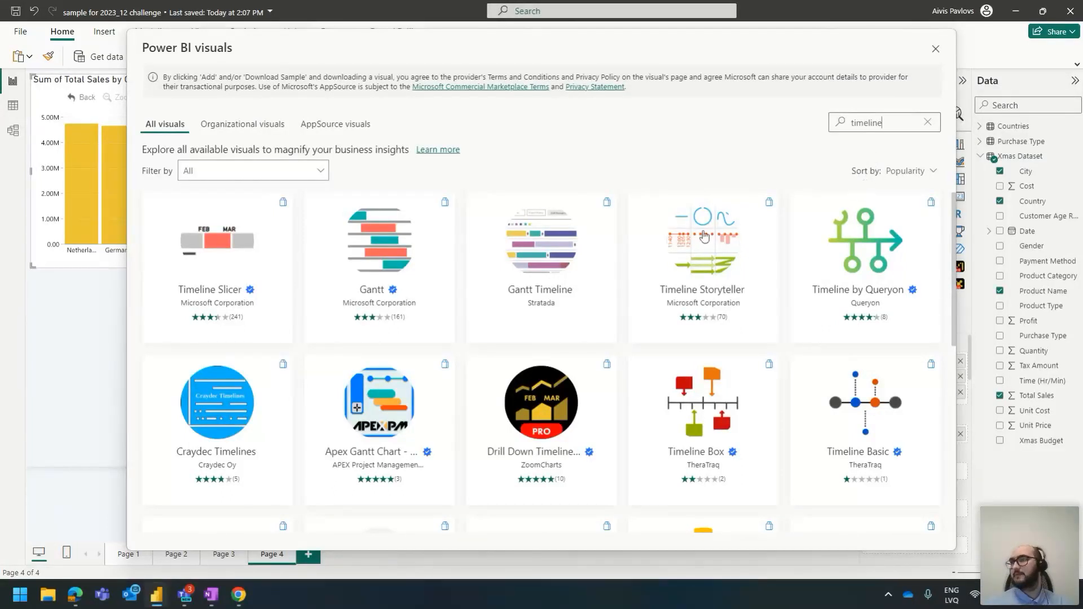
left_click(529, 399)
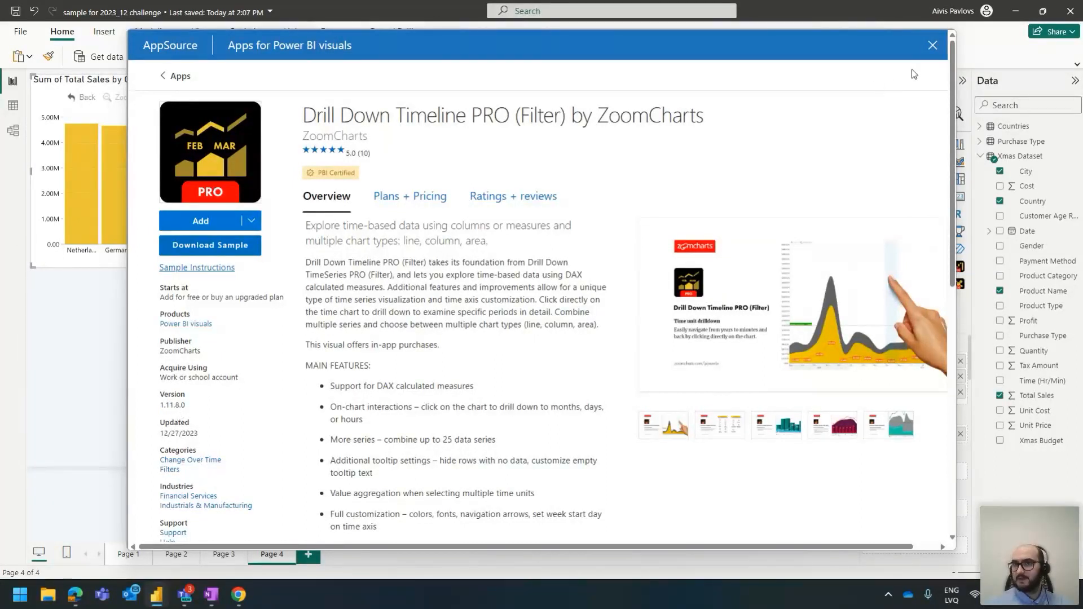
left_click(933, 48)
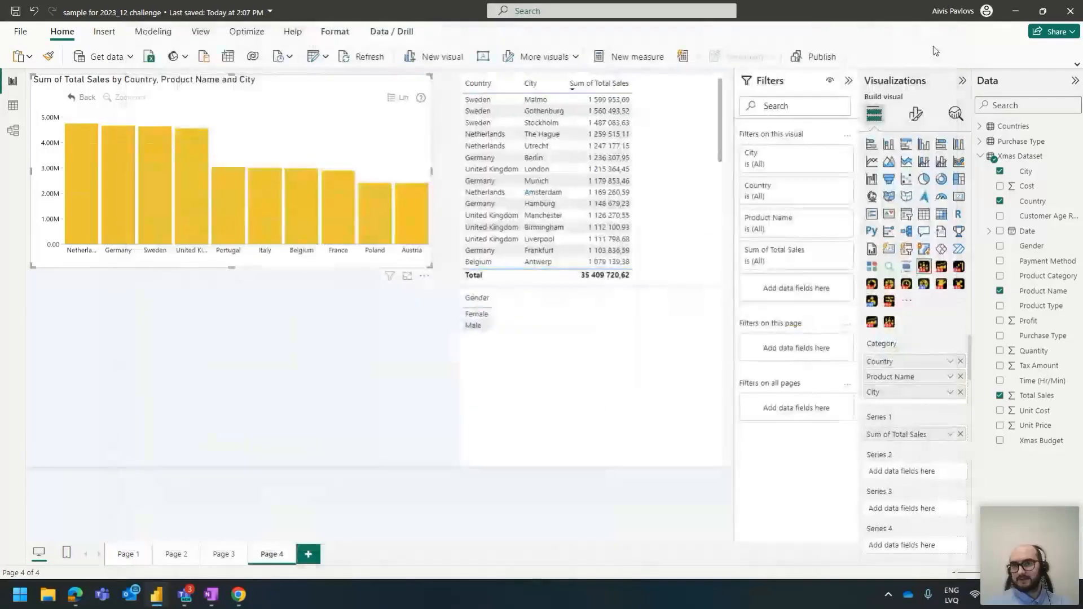
Check the version details of the installed Drill Down Timeline PRO visual and close them
right_click(889, 321)
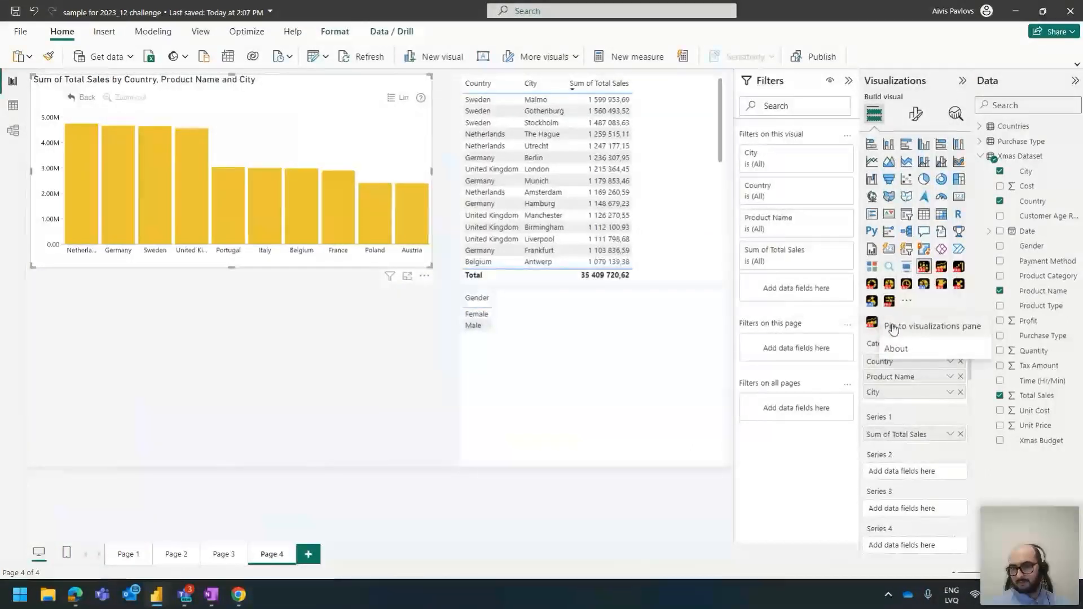
left_click(937, 326)
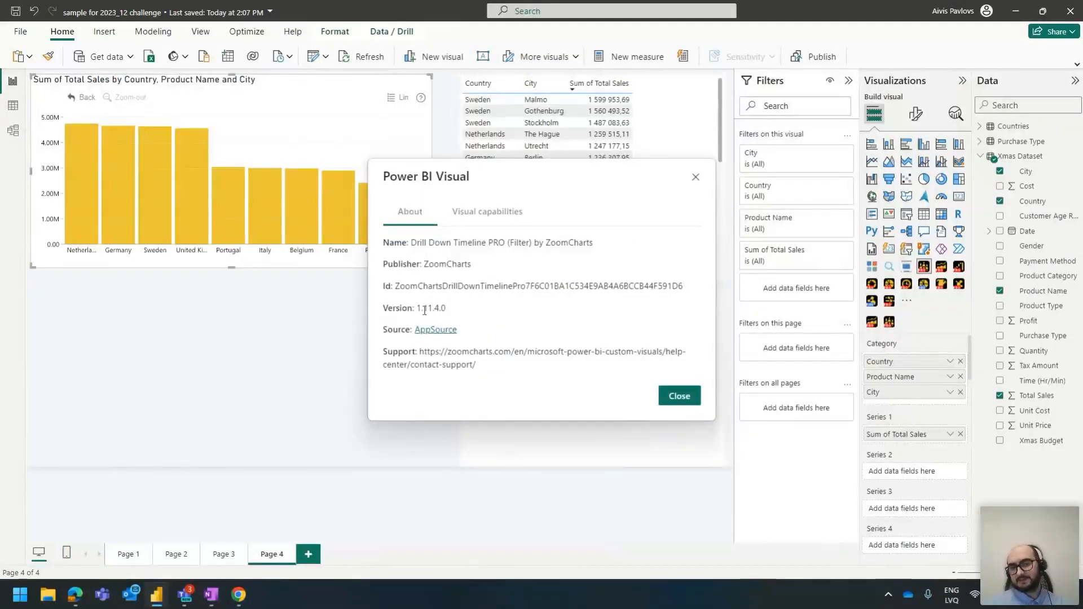
left_click(679, 396)
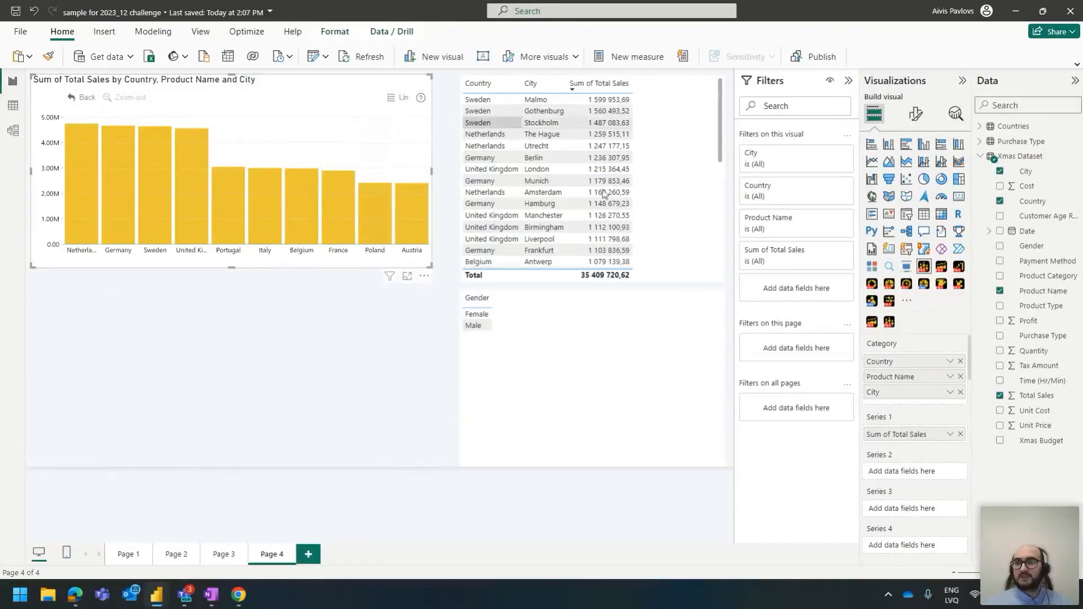
Switch the chart to the ZoomCharts visual with a Legend field, replace City with Gender as legend, and enlarge it down the page
left_click(889, 322)
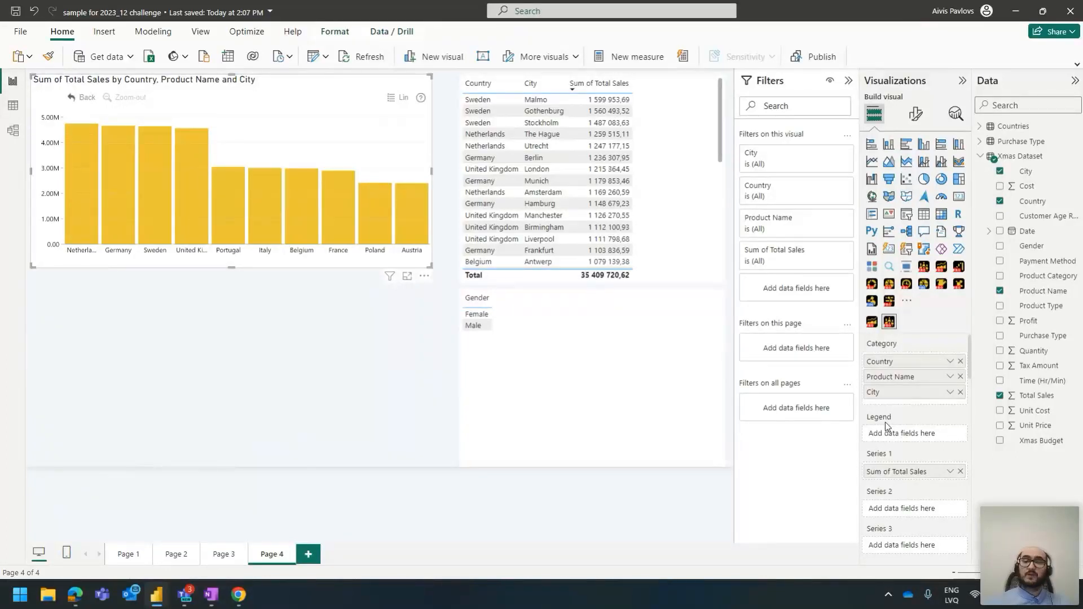
left_click(961, 392)
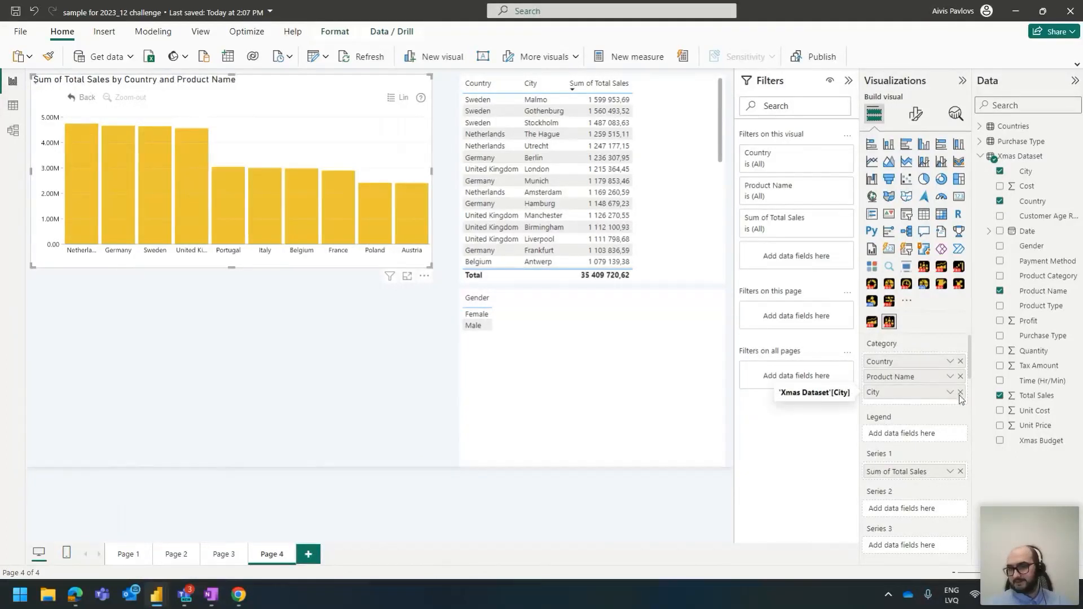
left_click_drag(1030, 251, 897, 423)
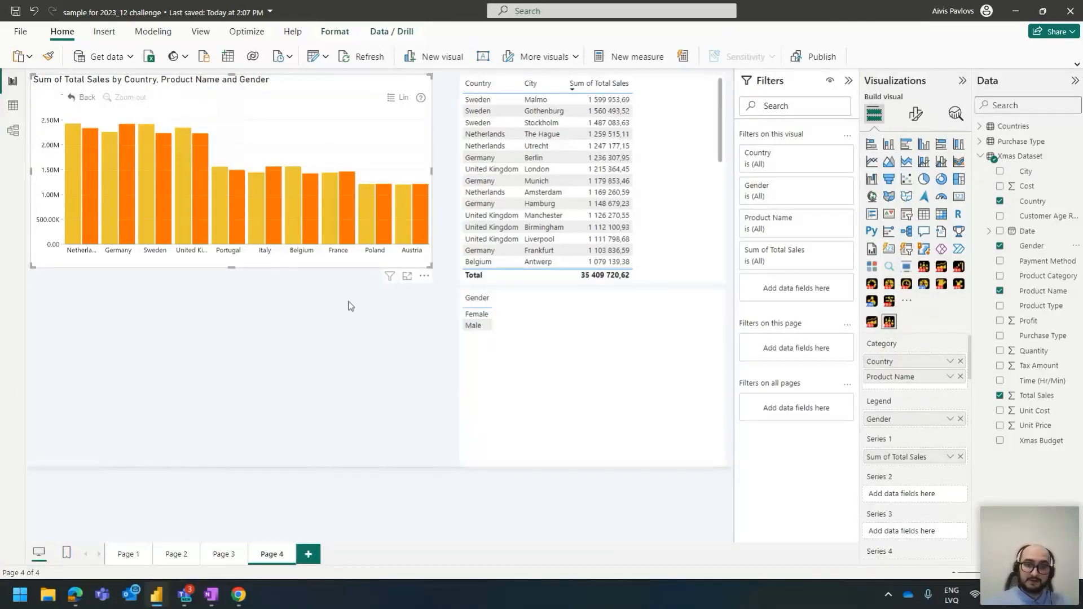
left_click_drag(431, 266, 442, 460)
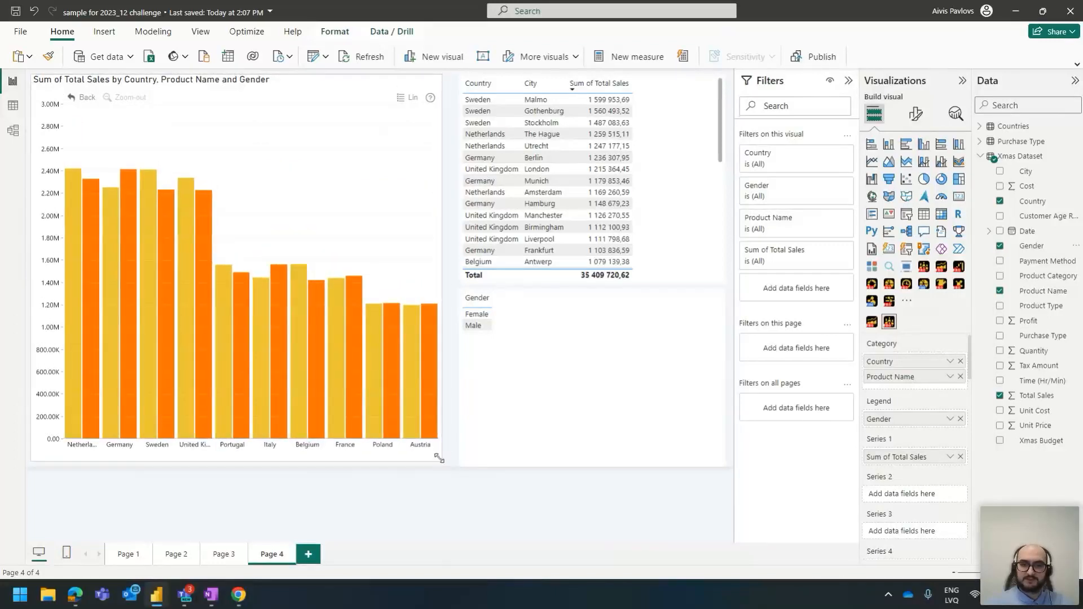
Turn Split by Legend off and back on in the chart's Series Defaults to see its effect
left_click(917, 121)
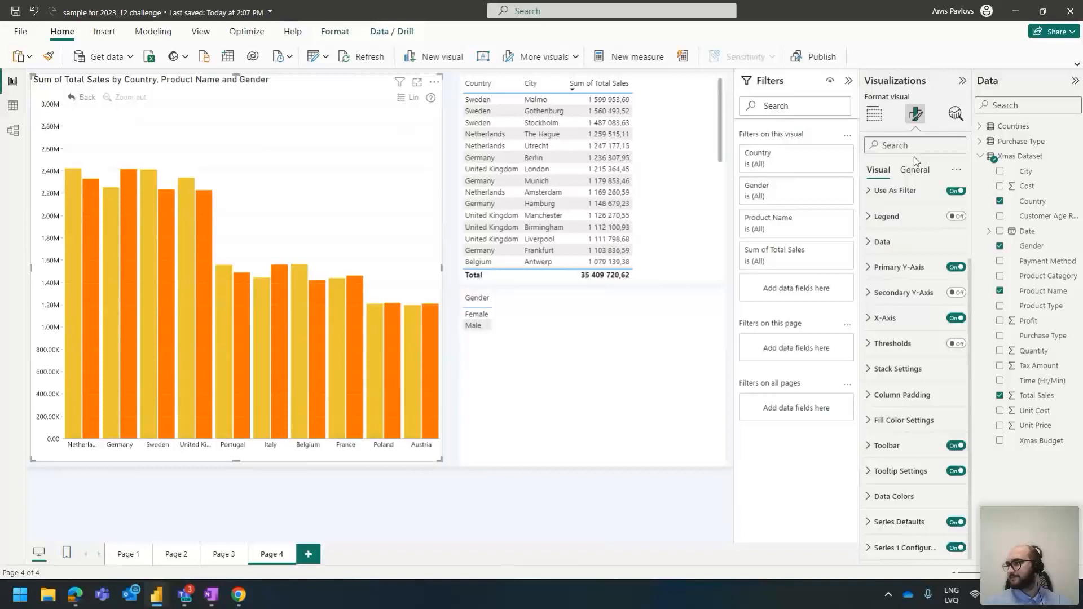
left_click(890, 548)
left_click(889, 548)
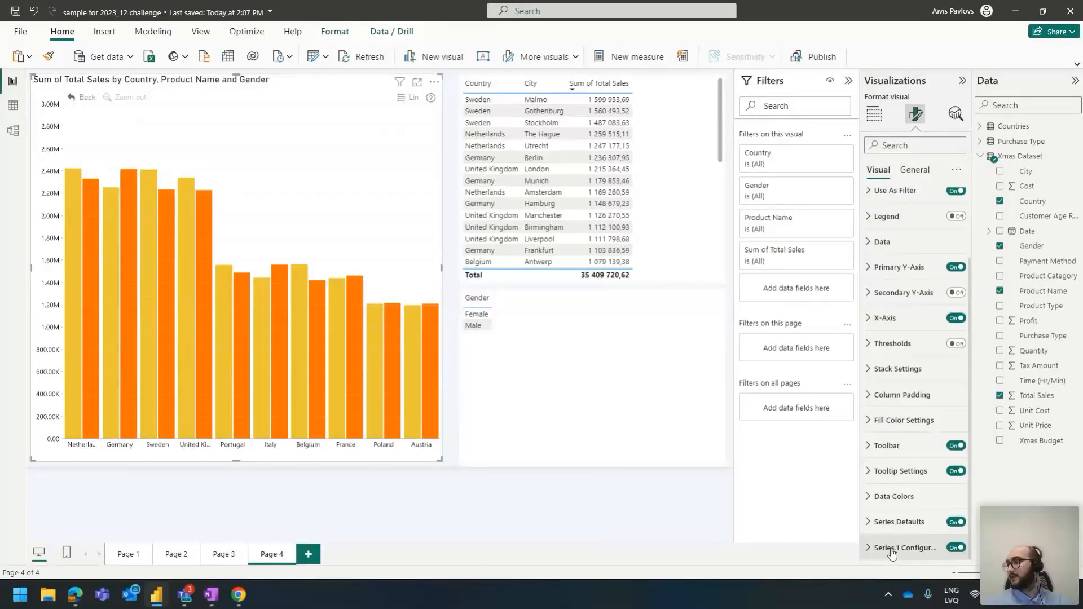
left_click(890, 522)
scroll(890, 339, "down", 4)
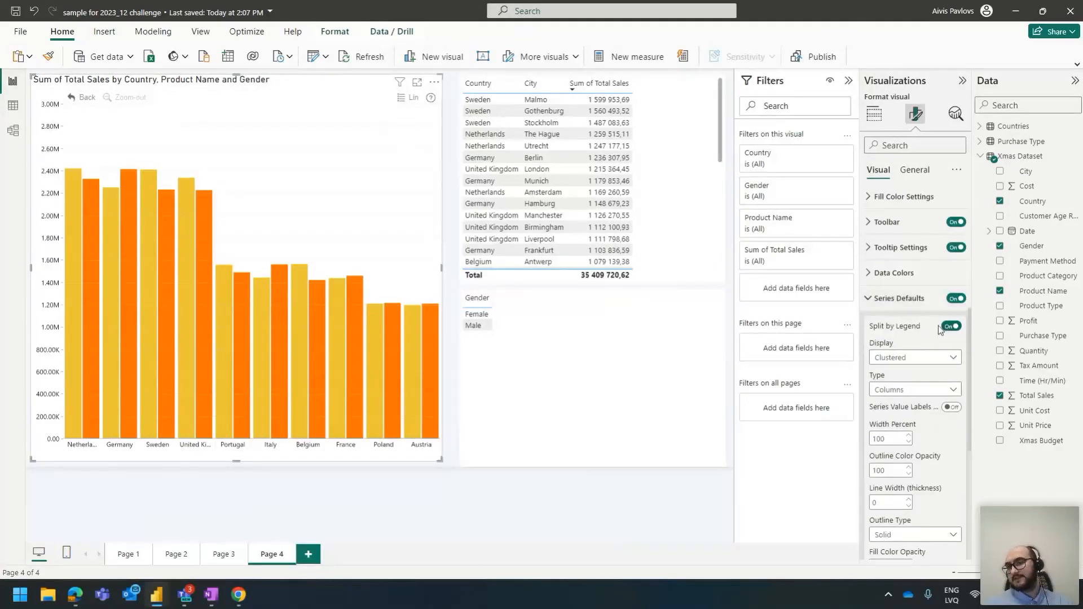
left_click(950, 326)
left_click(951, 327)
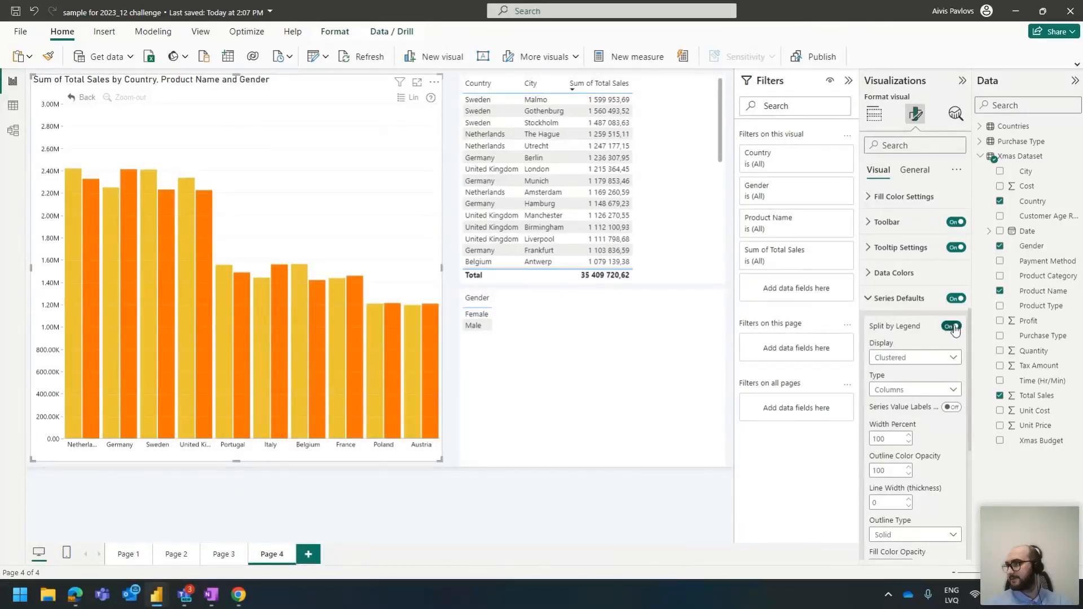
left_click(917, 306)
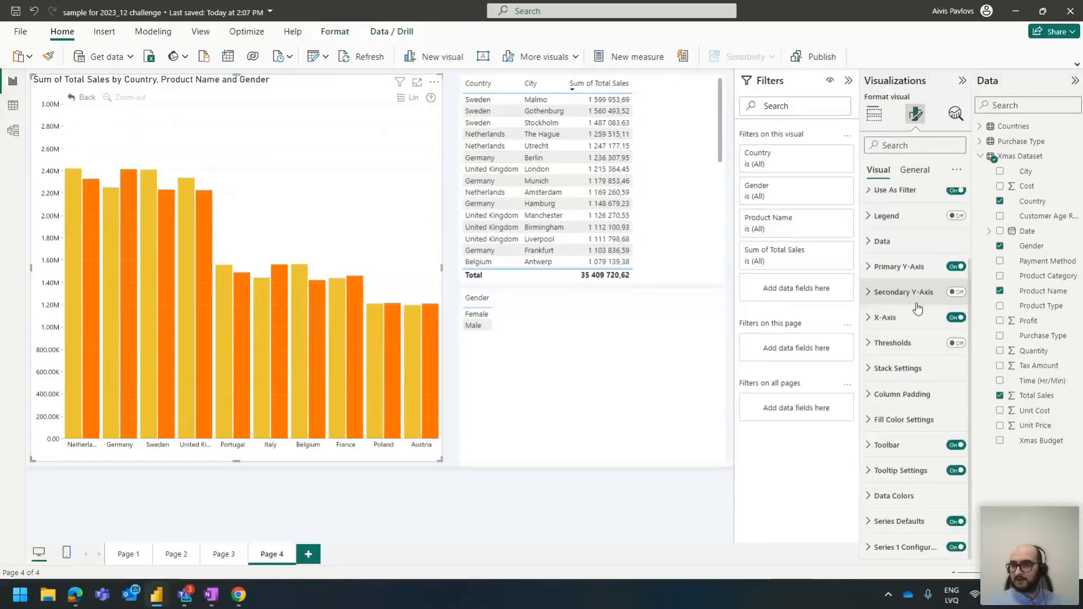
Add Quantity to the chart as Series 2 and open the chart's formatting settings
left_click(874, 114)
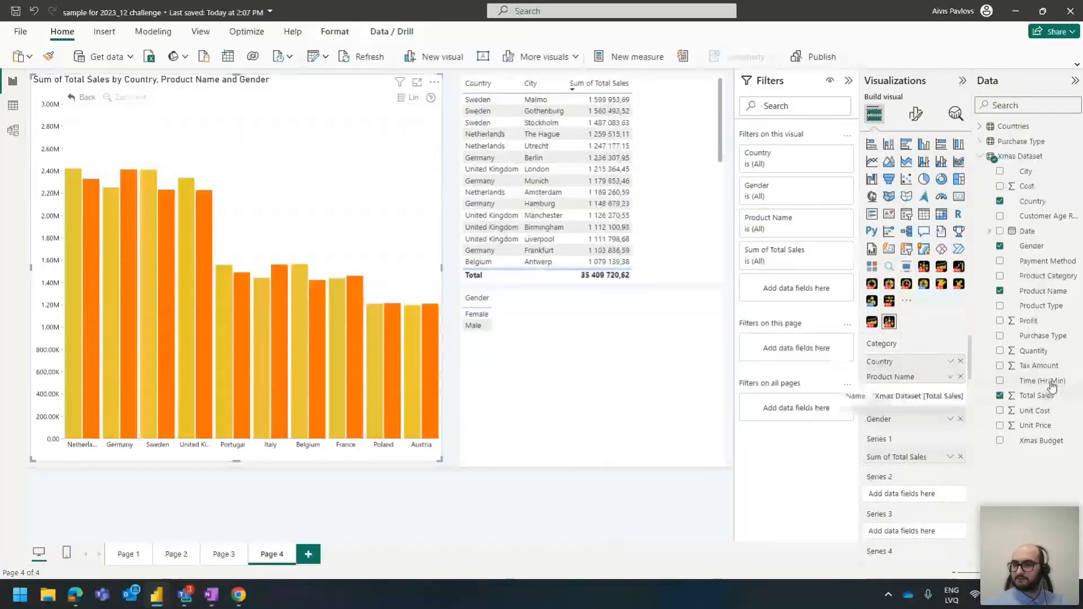
left_click_drag(1038, 350, 949, 496)
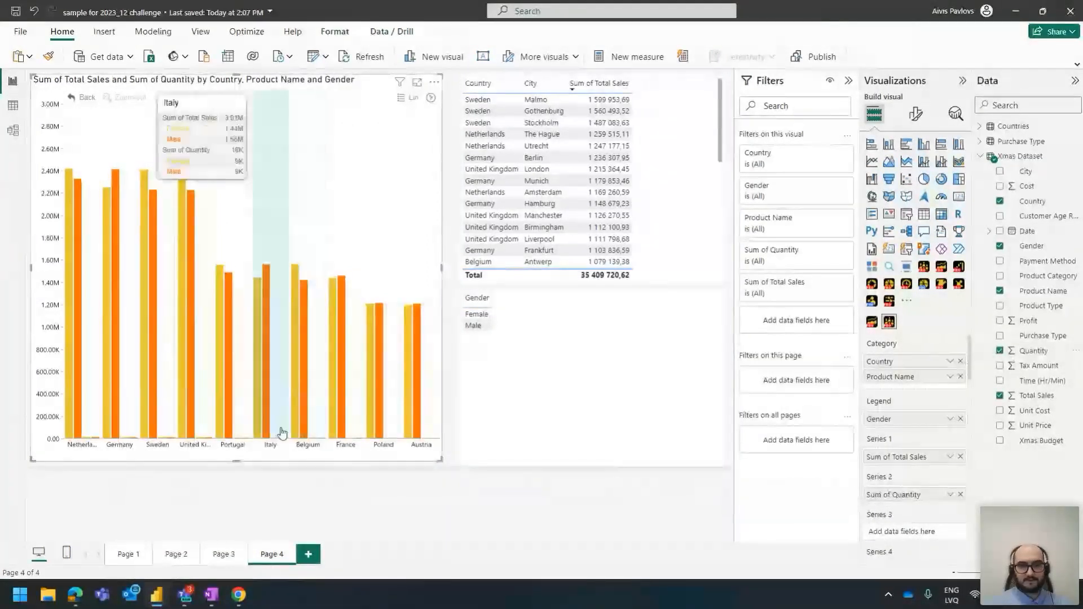
mouse_move(319, 433)
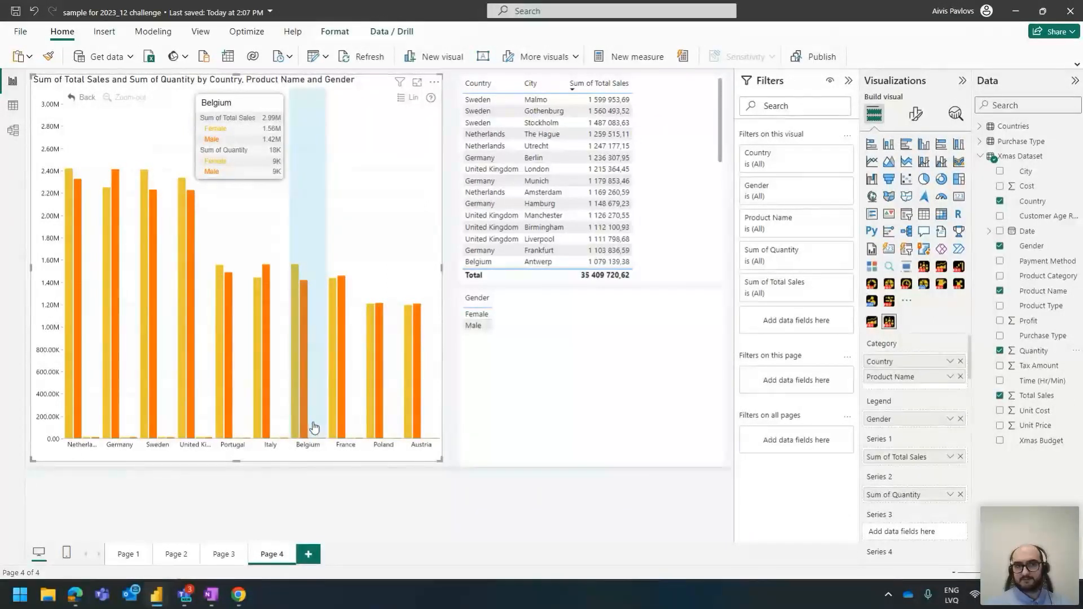
left_click(916, 113)
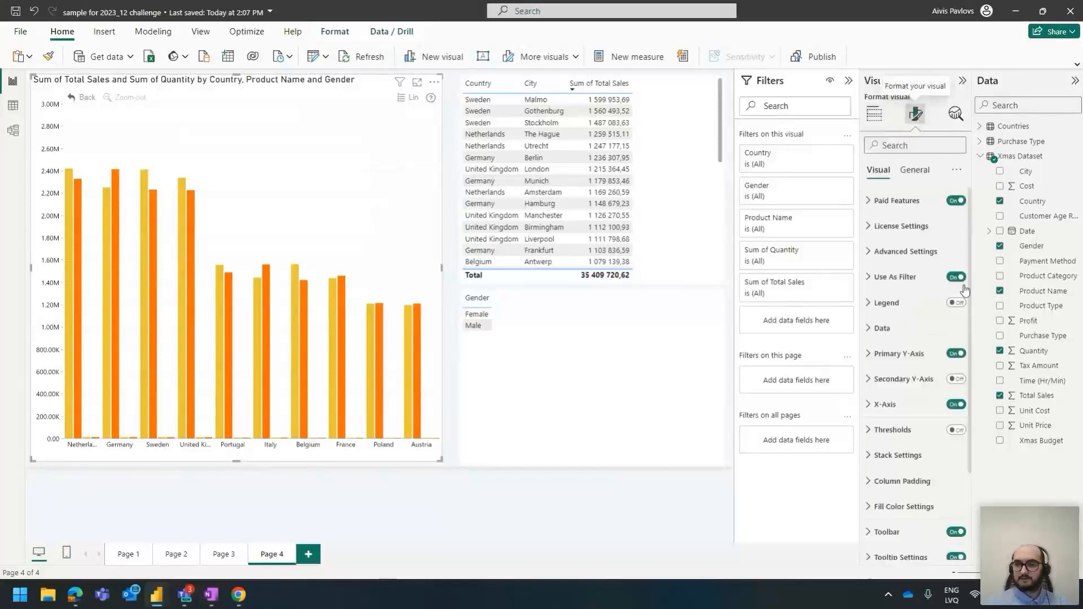
Turn on Customize This Series in the Series 2 (Sum of Quantity) configuration and turn off its Split by Legend
scroll(908, 496, "down", 3)
left_click(889, 548)
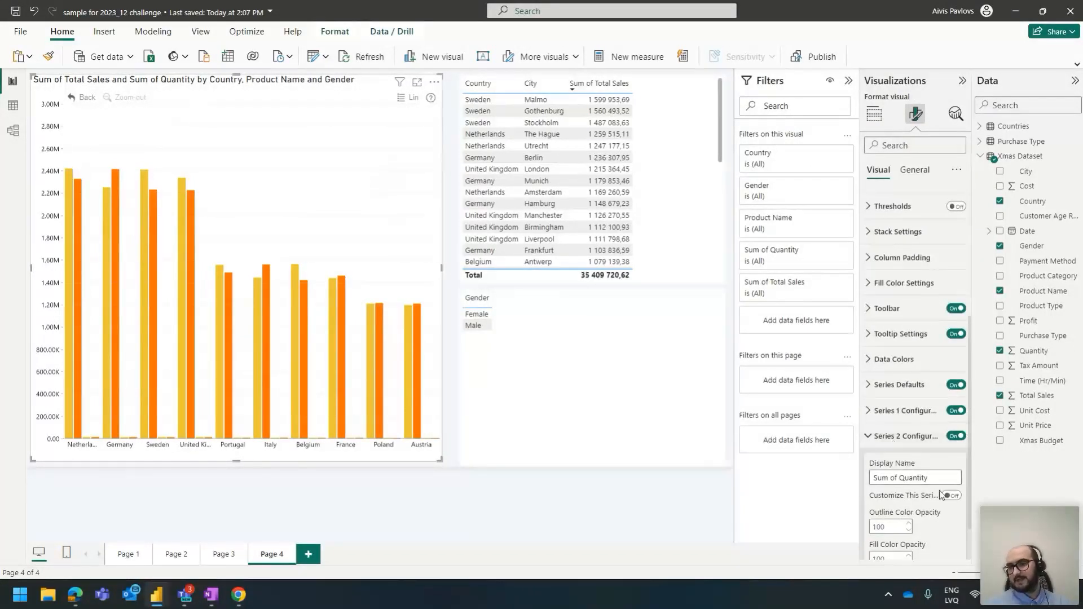
left_click(931, 495)
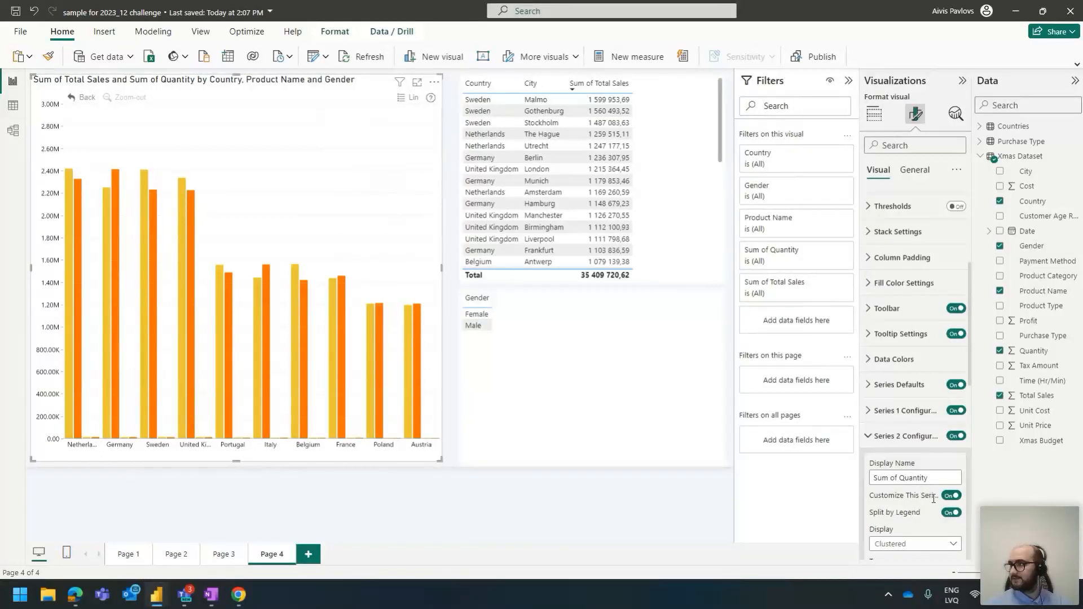
left_click(951, 514)
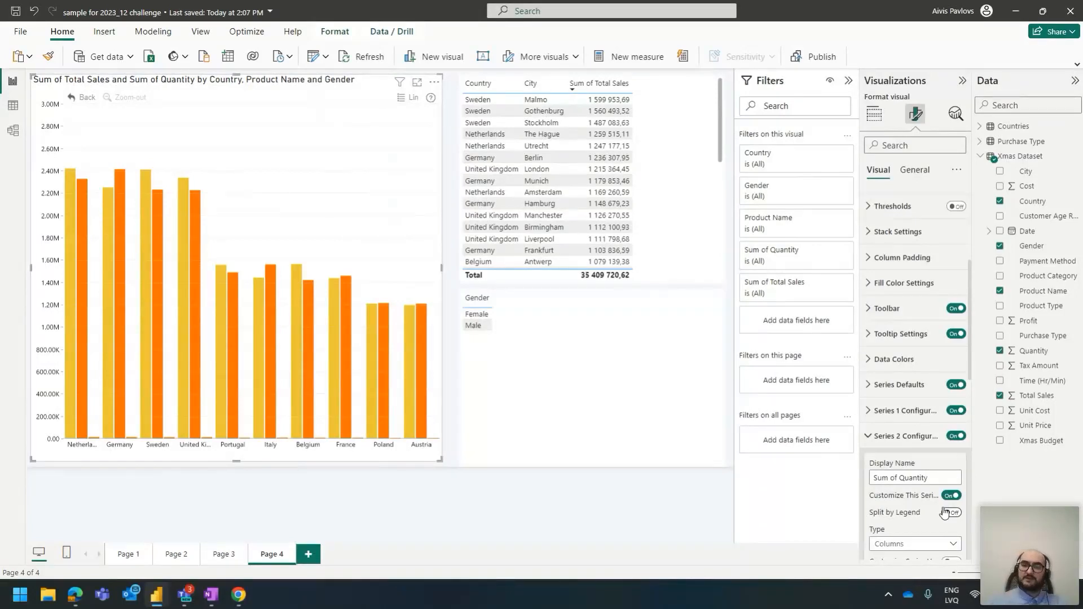
Set the Series 2 type to Line and its value axis to Secondary
scroll(930, 395, "down", 2)
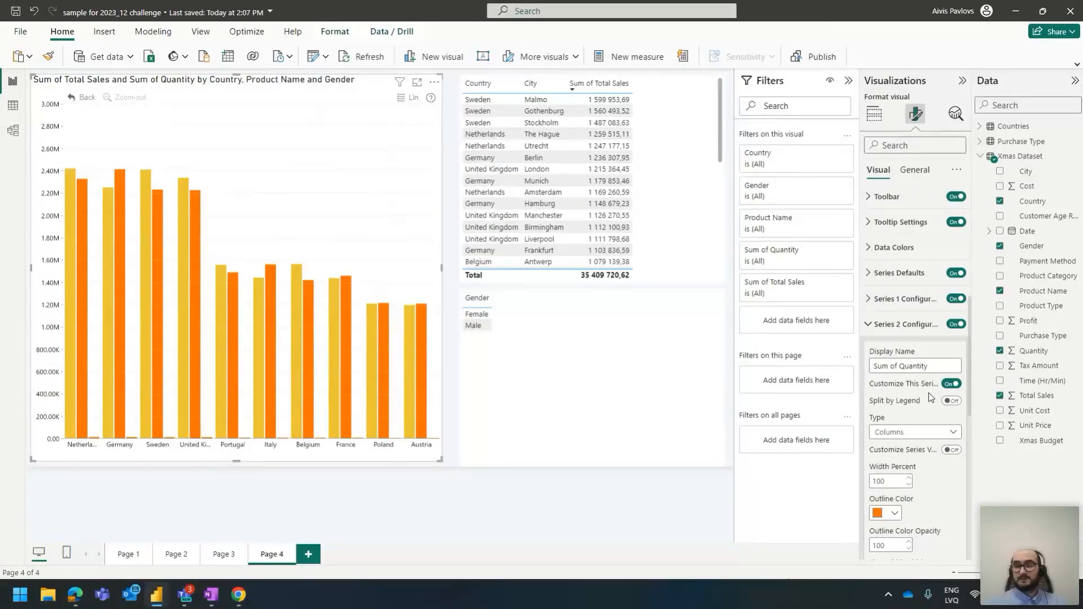
left_click(912, 433)
left_click(907, 464)
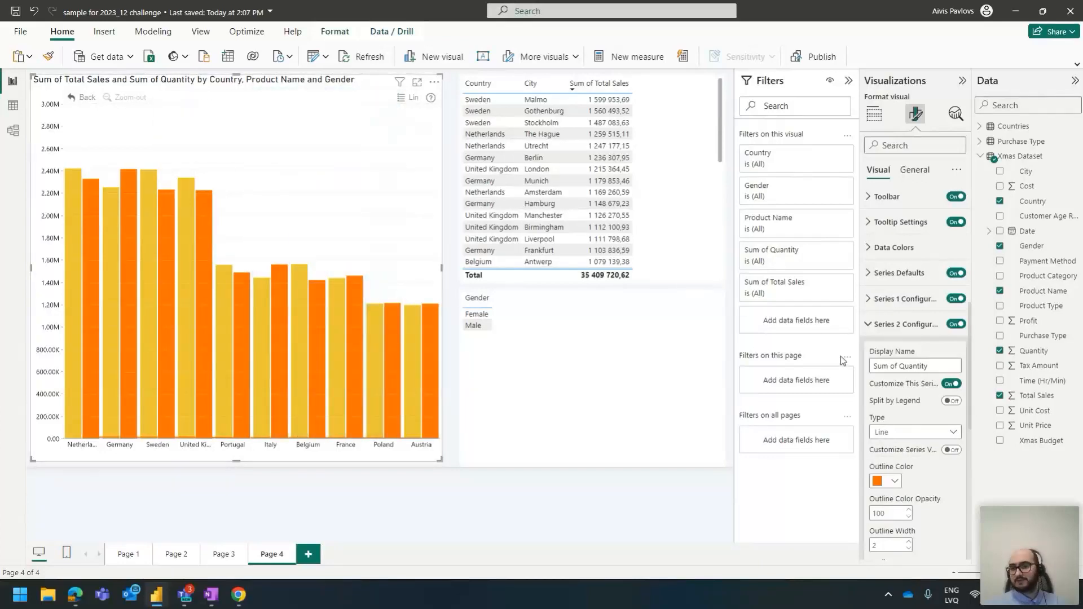
scroll(914, 367, "down", 7)
left_click(917, 364)
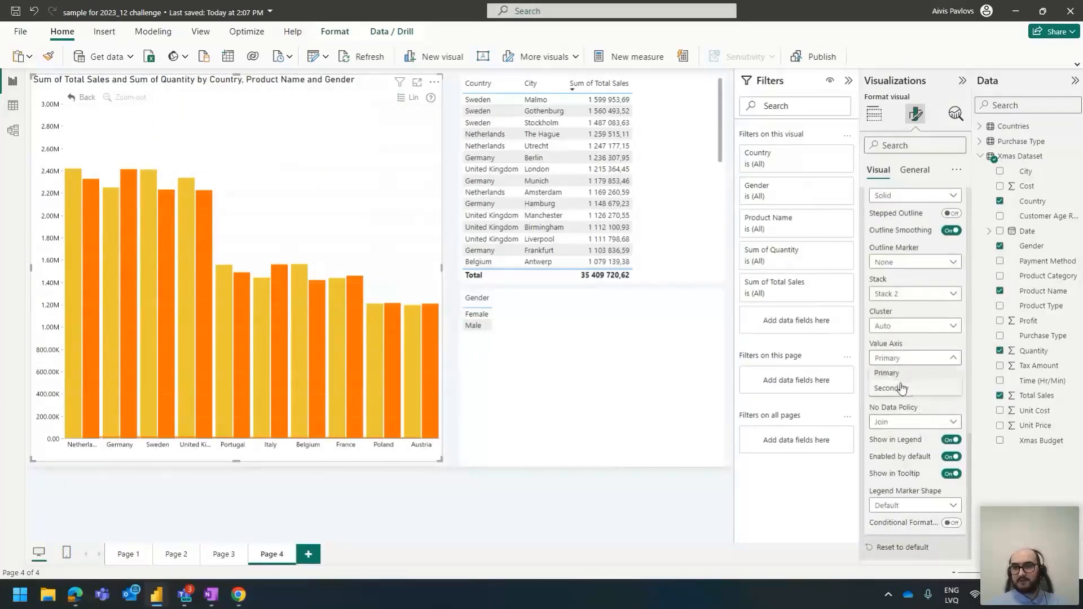
left_click(897, 389)
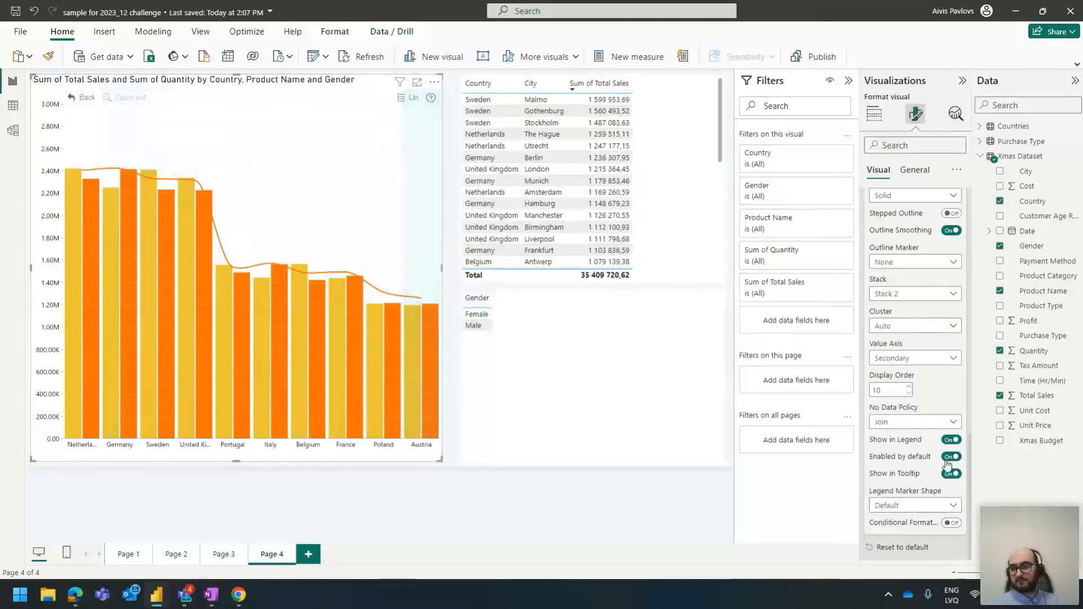
Style the Series 2 line with the pink outline color #DD1F93, outline width 5 and a Circle outline marker
scroll(914, 367, "up", 5)
left_click(886, 267)
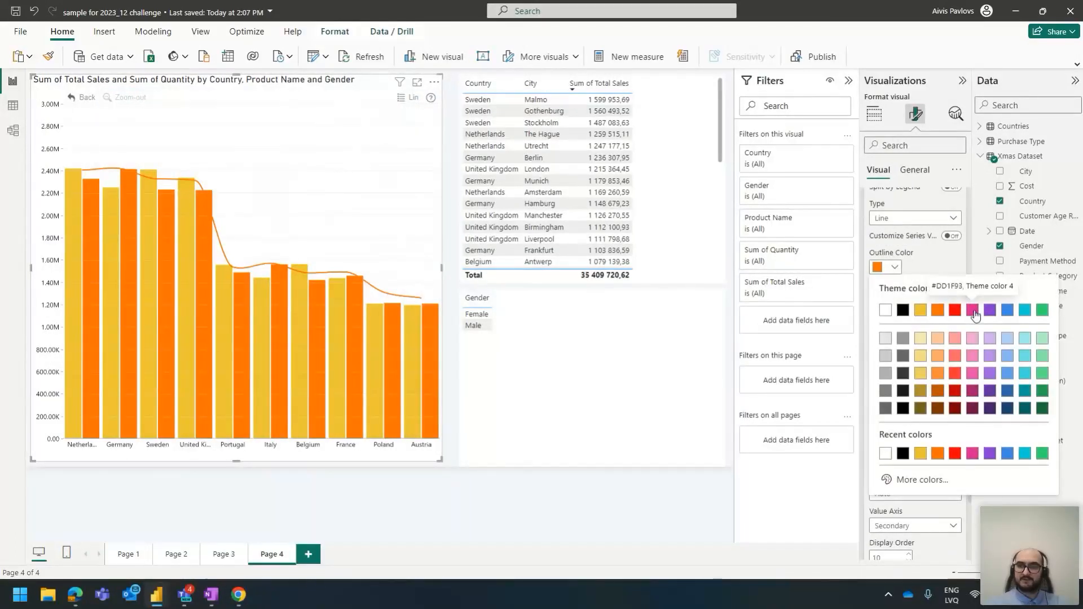
left_click(972, 310)
double_click(894, 332)
type("5")
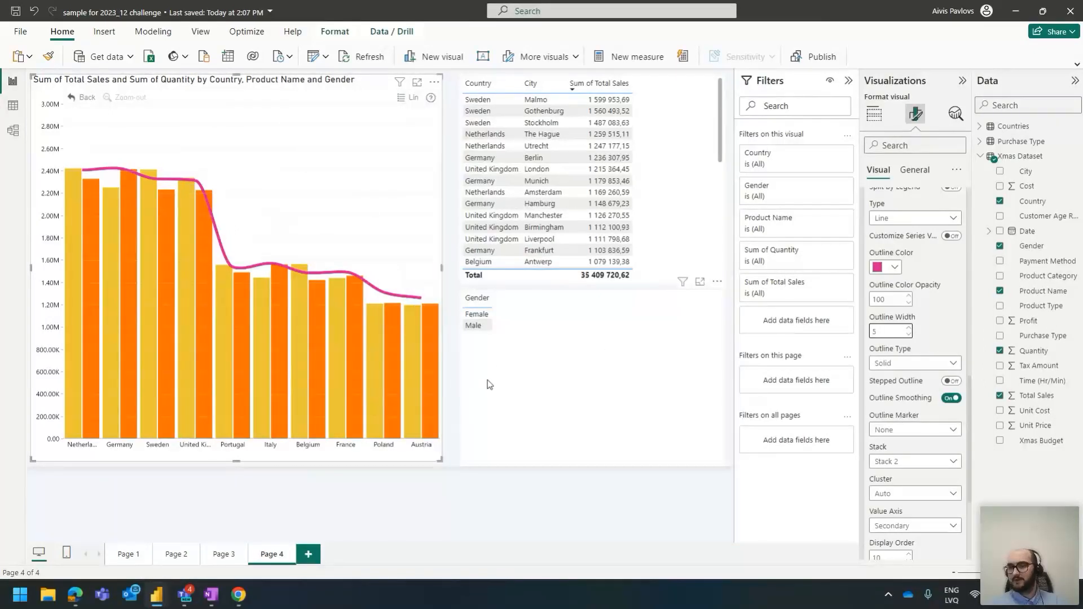
left_click(920, 431)
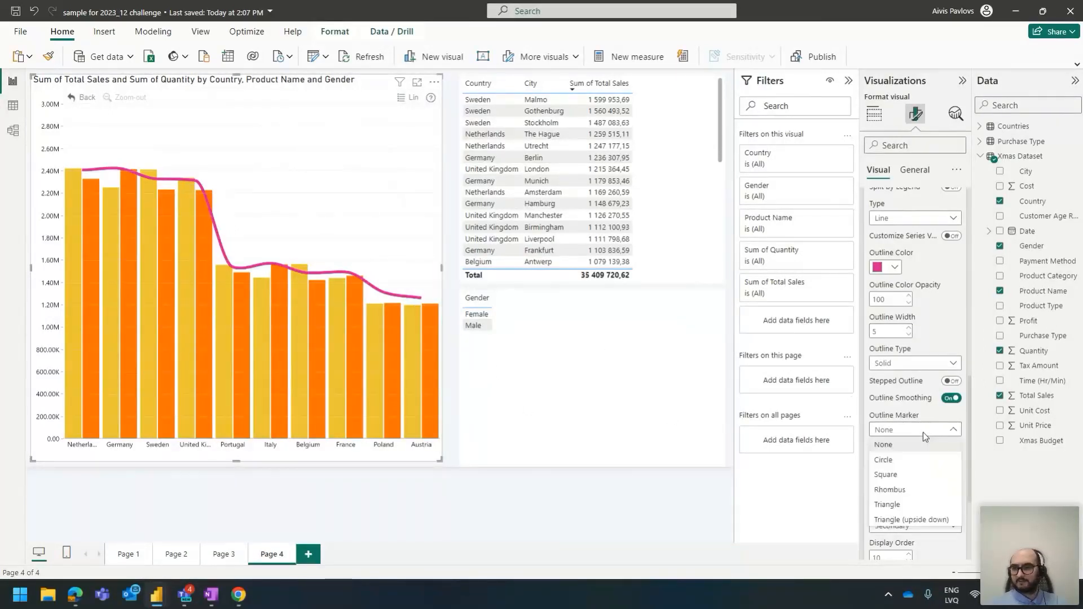
left_click(890, 461)
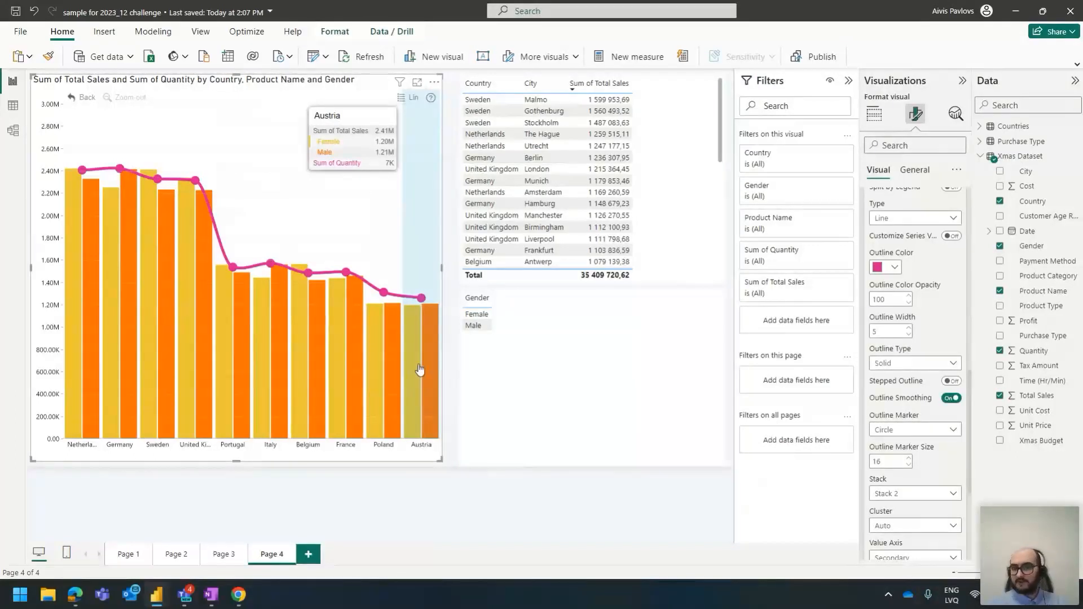
Turn Series 2's Split by Legend on and back off to compare the lines per gender, and collapse its settings
scroll(897, 339, "up", 3)
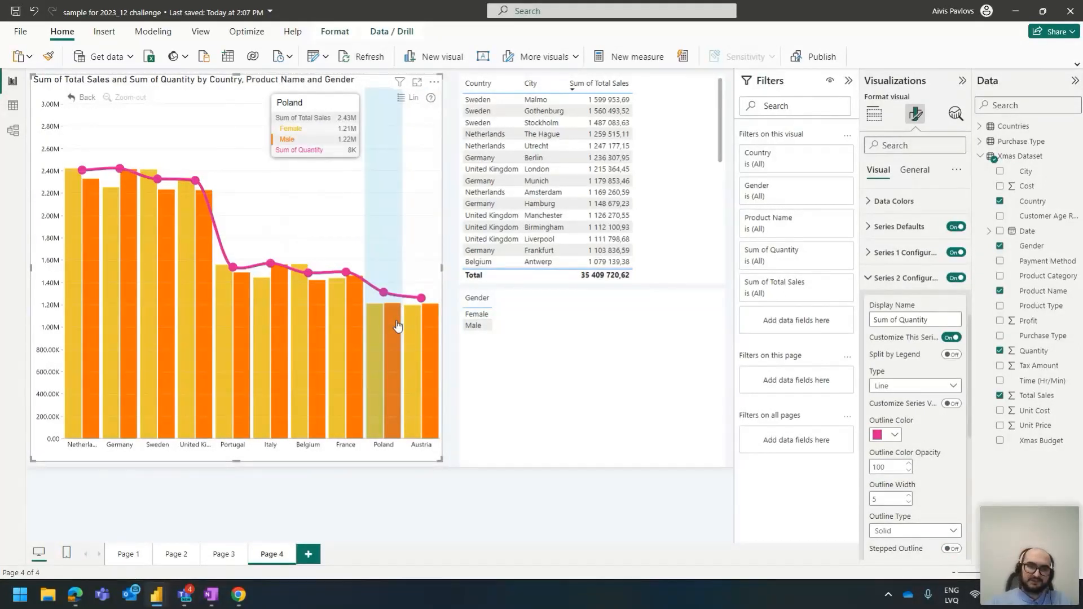
left_click(951, 355)
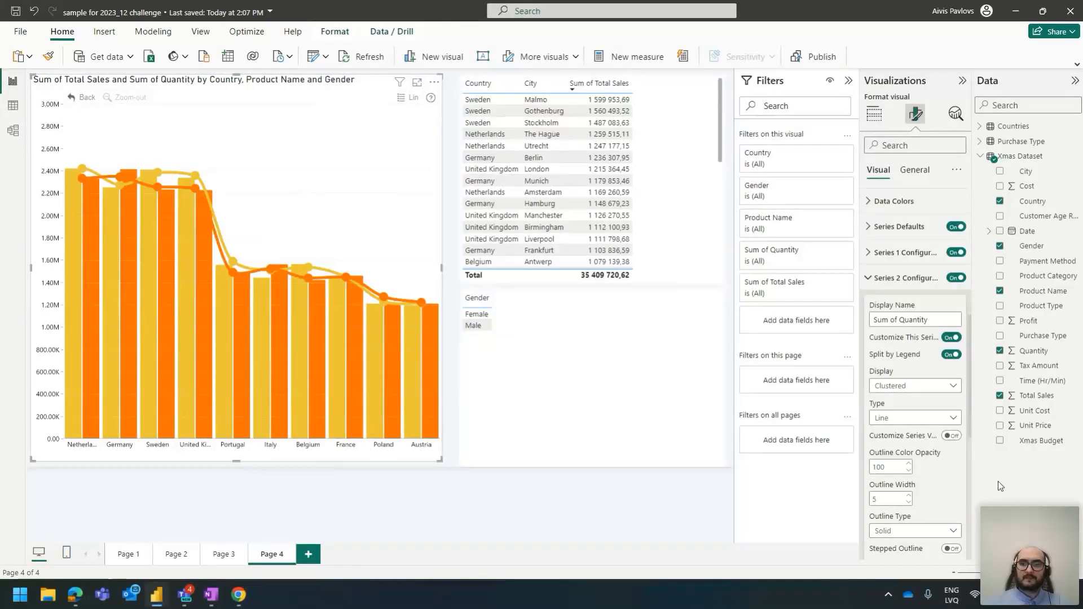
left_click(952, 354)
left_click(899, 278)
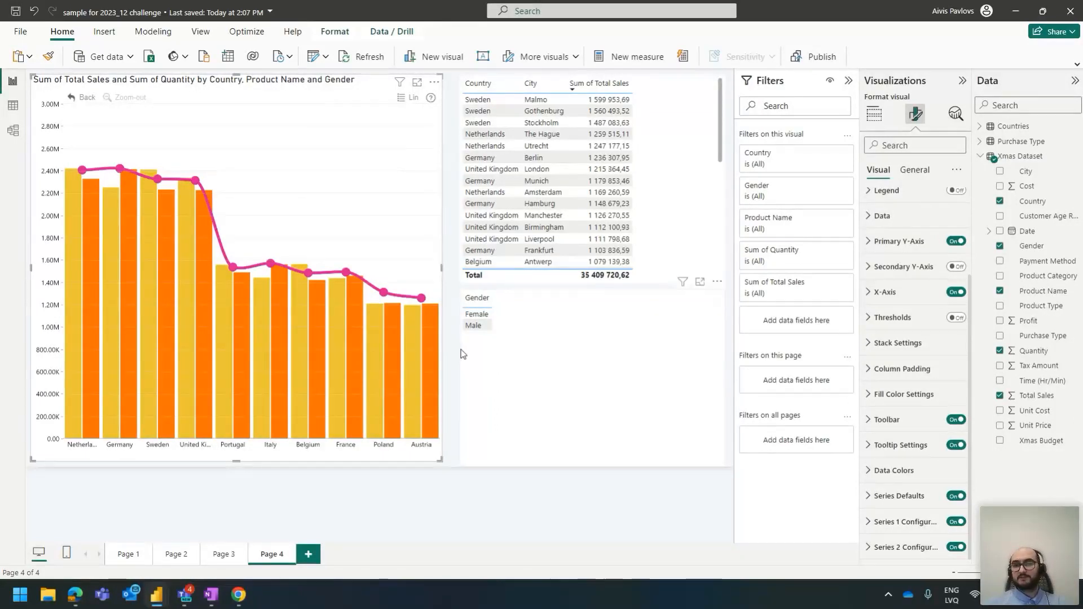
Delete the Gender table from the page and remove Gender from the chart's legend
left_click(516, 337)
key("Delete")
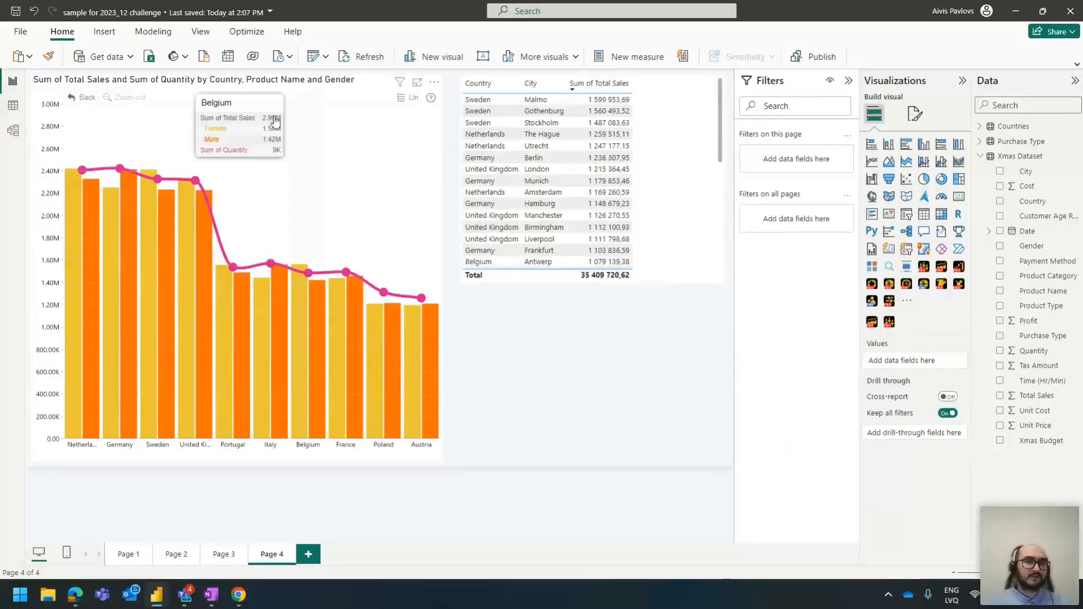
left_click(262, 86)
left_click(916, 114)
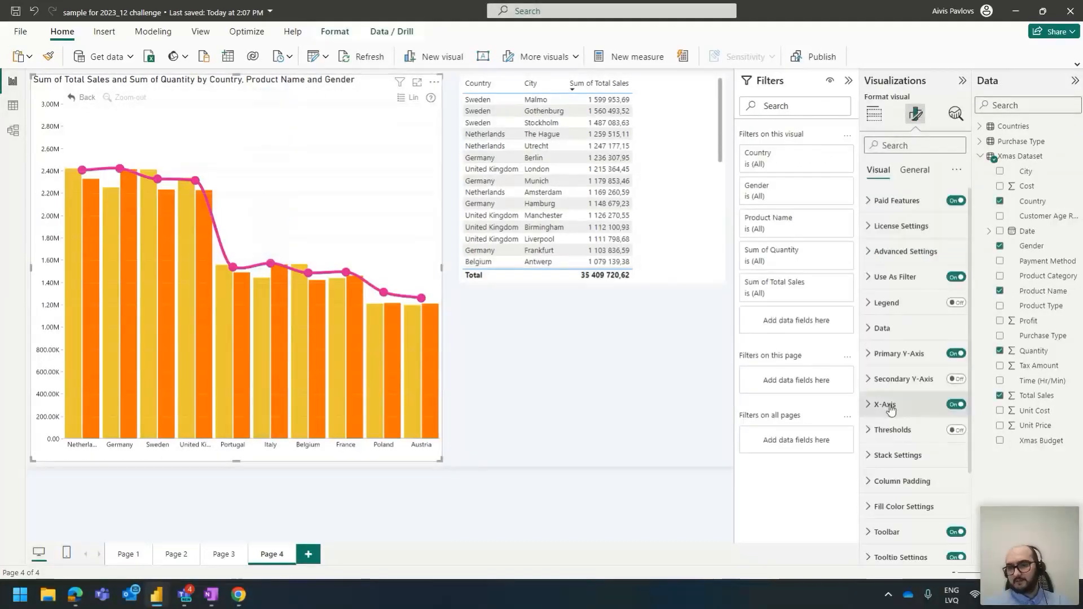
scroll(903, 485, "down", 5)
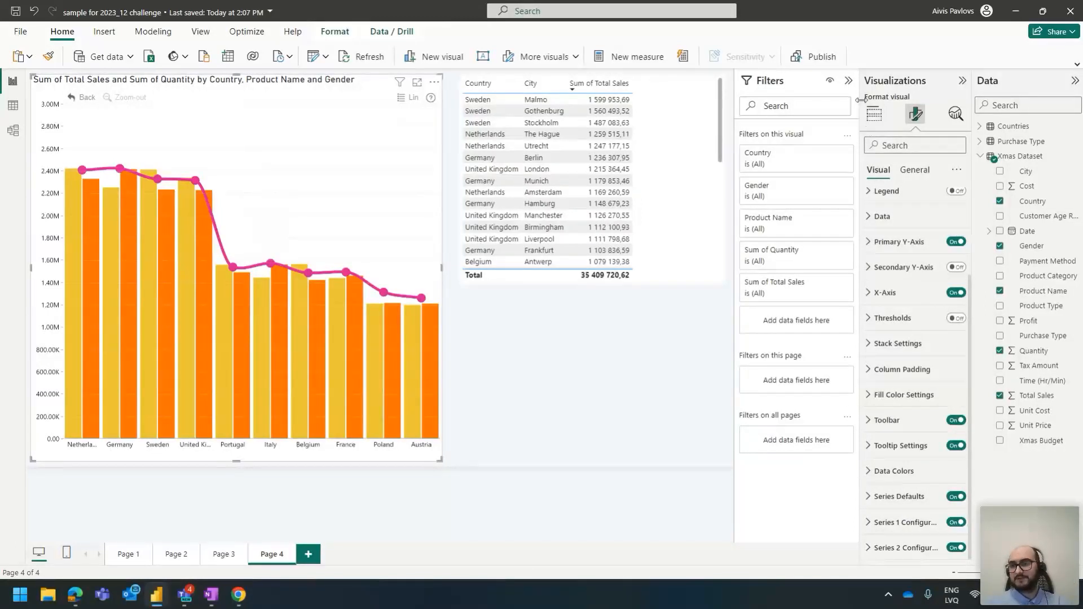
left_click(874, 114)
left_click(961, 419)
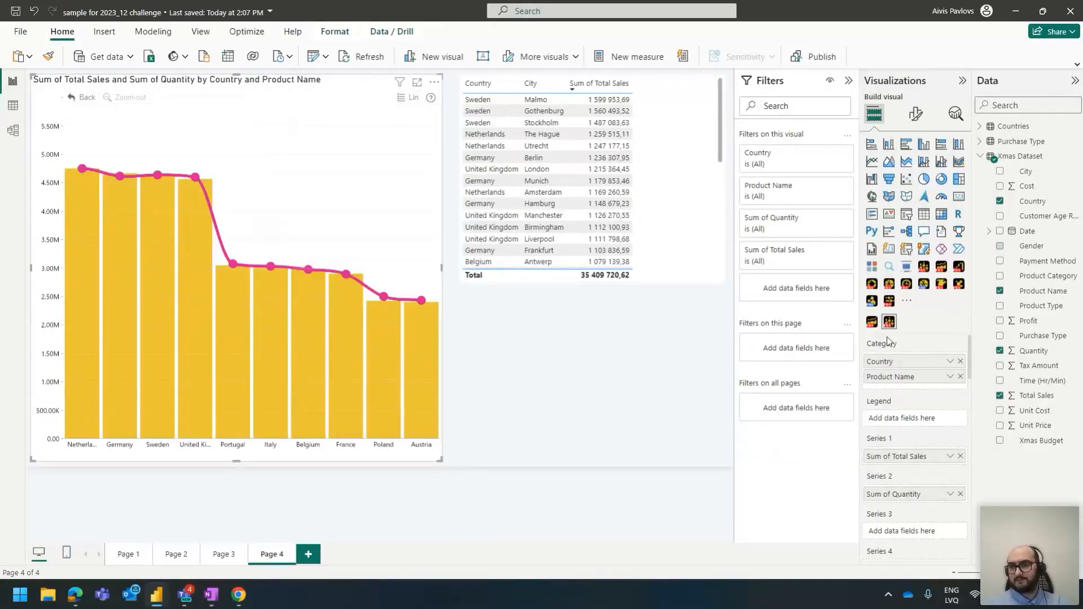
Switch the chart back to the ZoomCharts visual without a Legend field and turn on Series Defaults
left_click(925, 267)
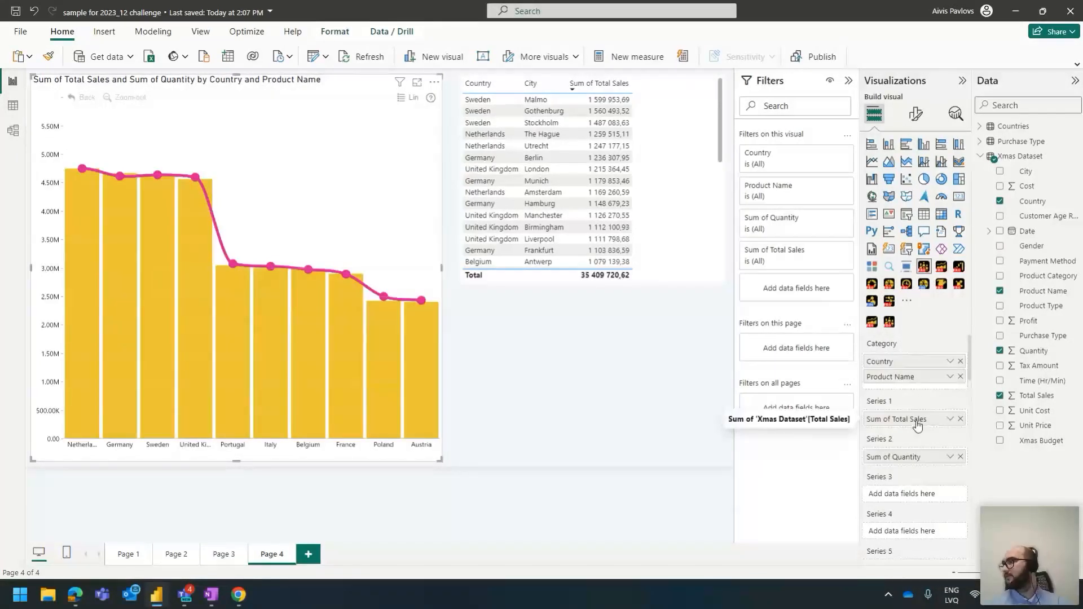
left_click(915, 114)
scroll(939, 436, "down", 3)
left_click(908, 497)
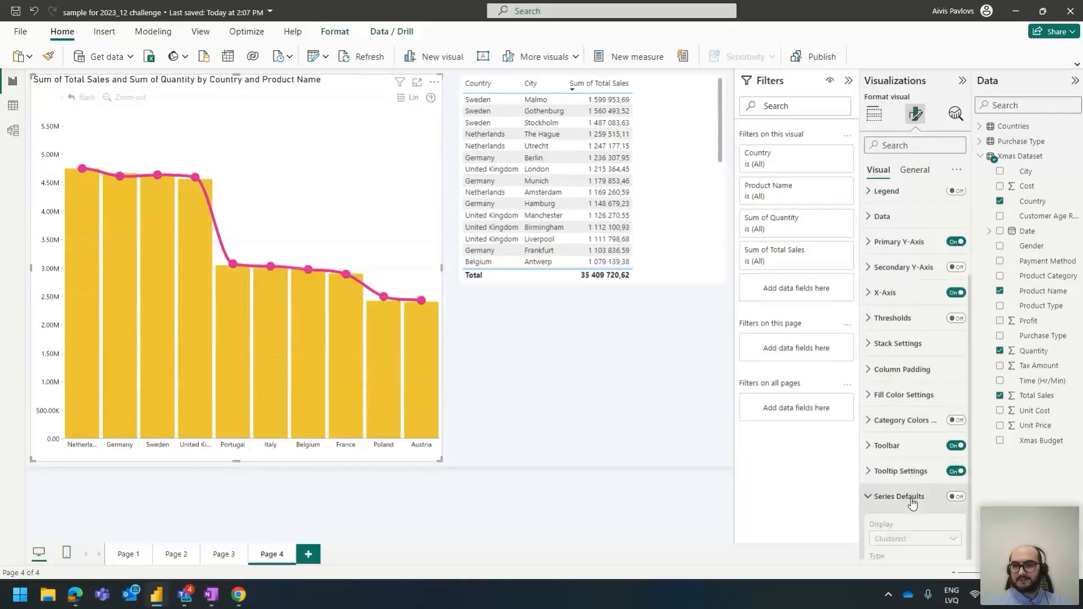
left_click(901, 444)
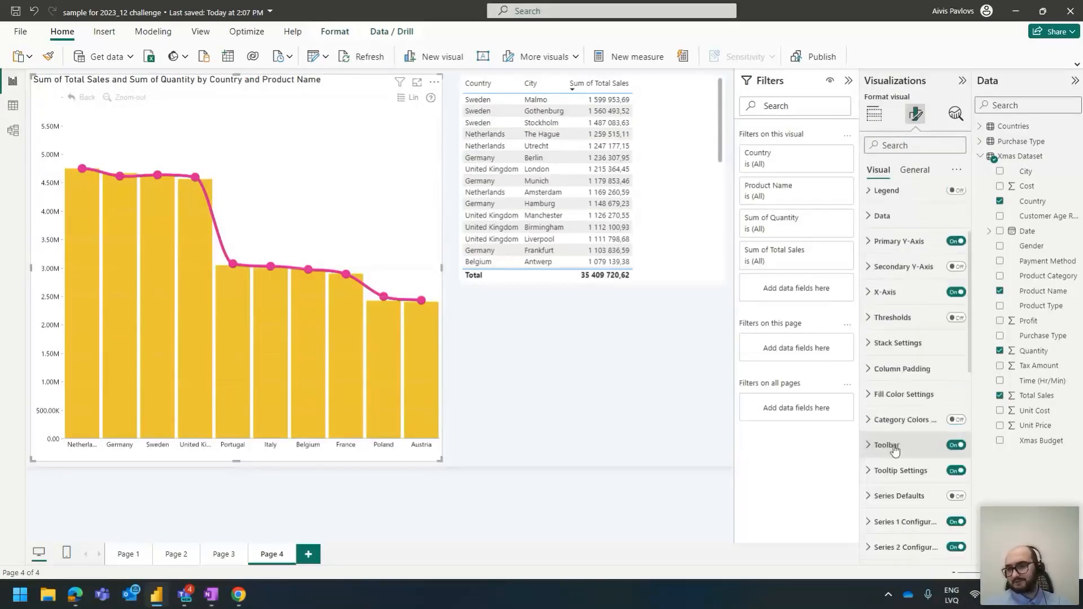
left_click(919, 511)
left_click(956, 496)
Look at the Display options in Series Defaults without changing them and collapse the section
scroll(914, 496, "down", 2)
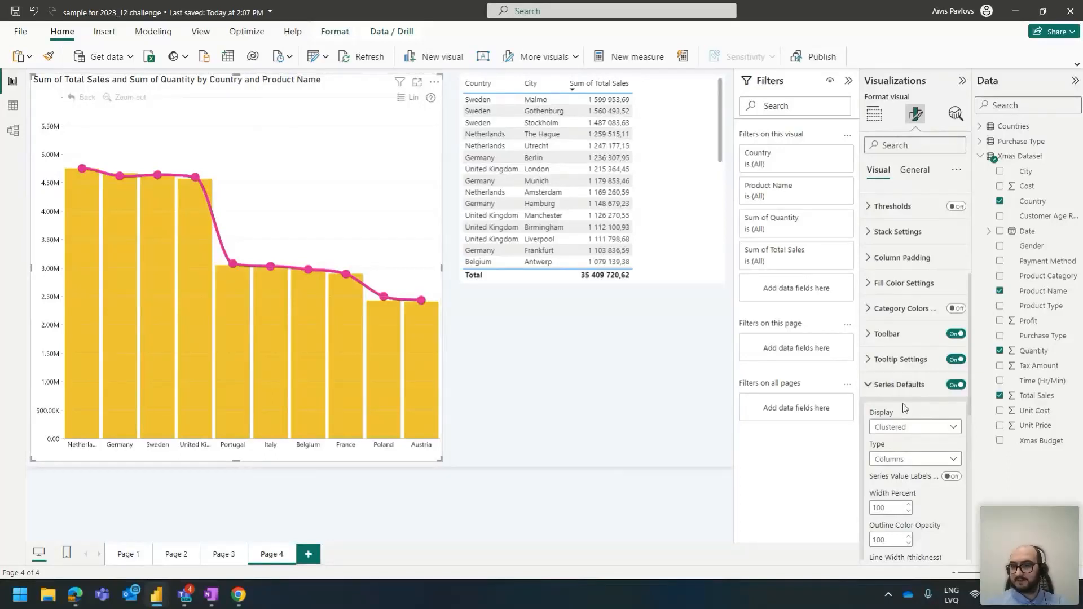
left_click(905, 427)
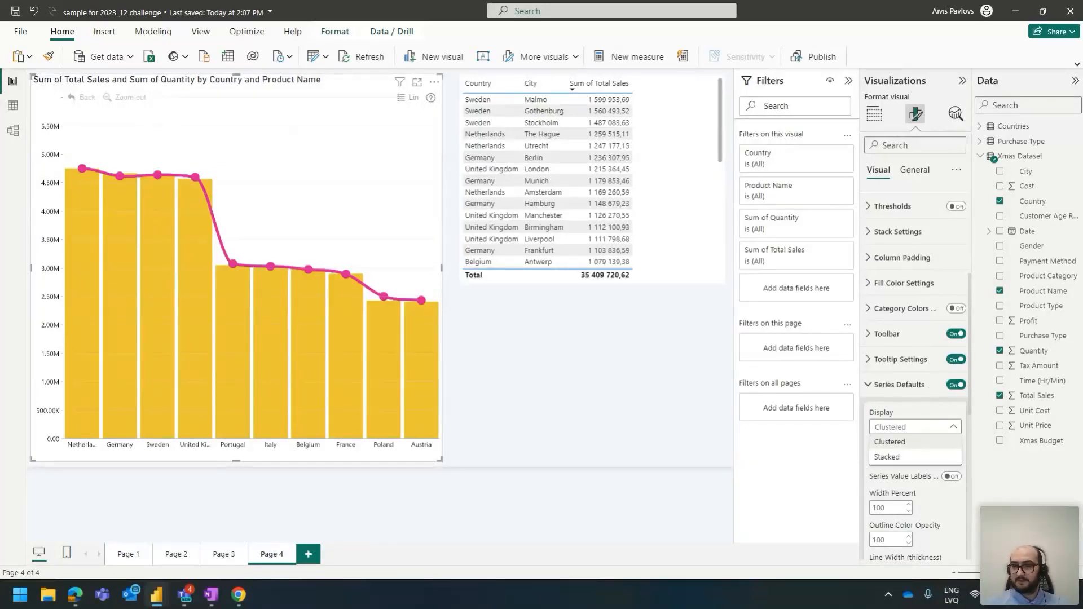
left_click(914, 393)
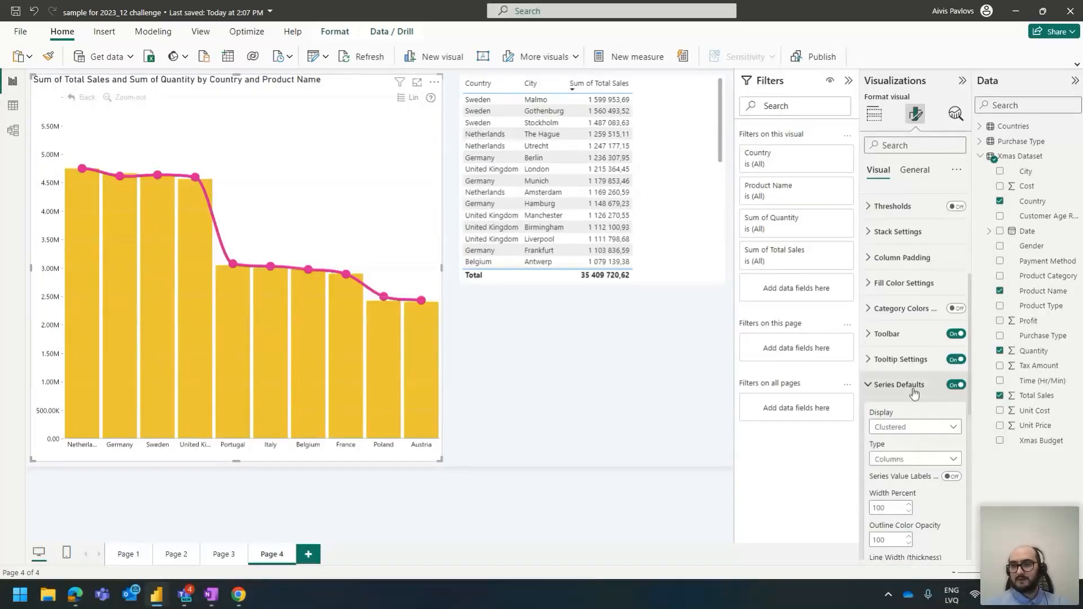
left_click(915, 393)
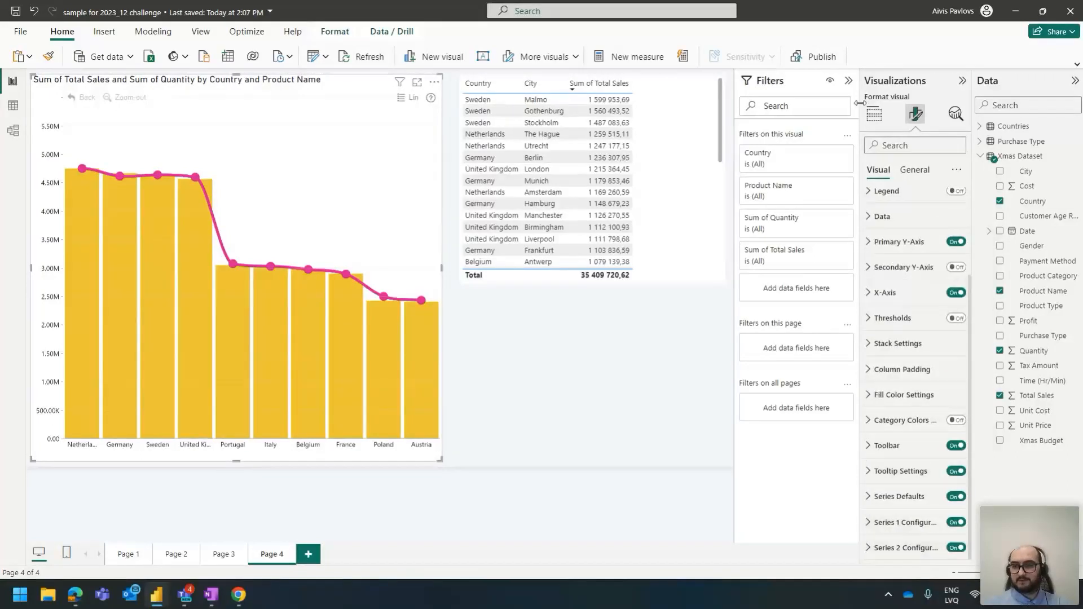
Add Quantity to the chart as Series 3 and change the Series 2 type to Columns
left_click(874, 114)
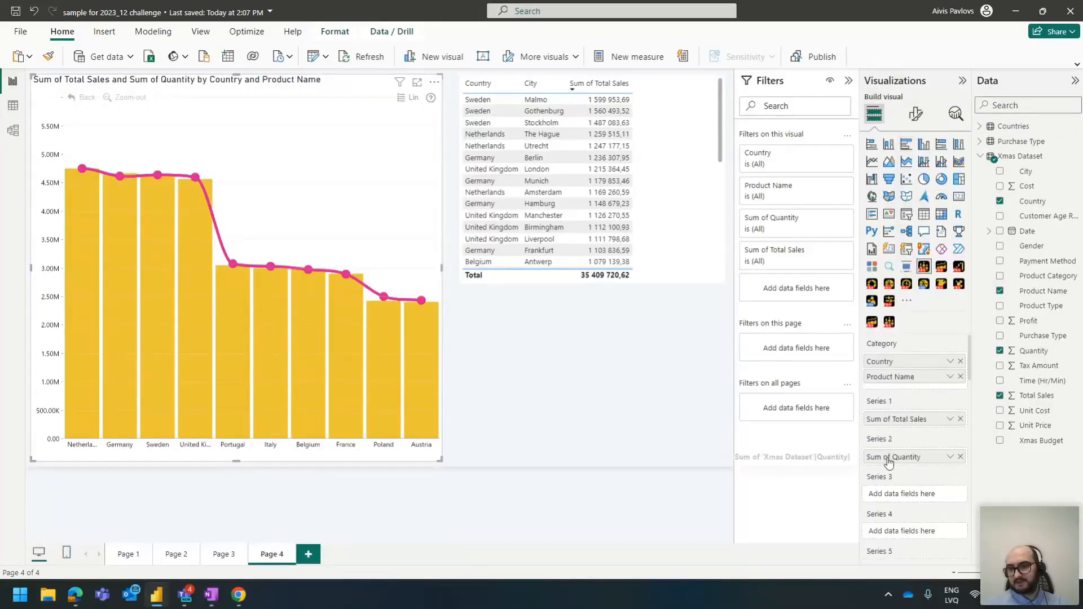
left_click_drag(1036, 357, 903, 495)
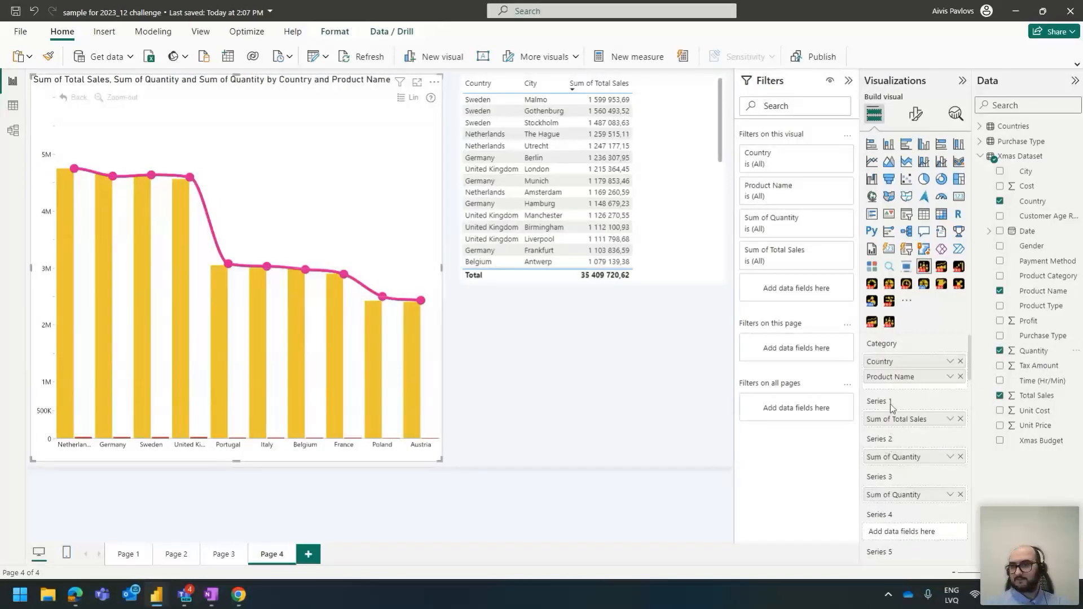
left_click(916, 113)
left_click(905, 522)
scroll(925, 429, "down", 5)
left_click(914, 334)
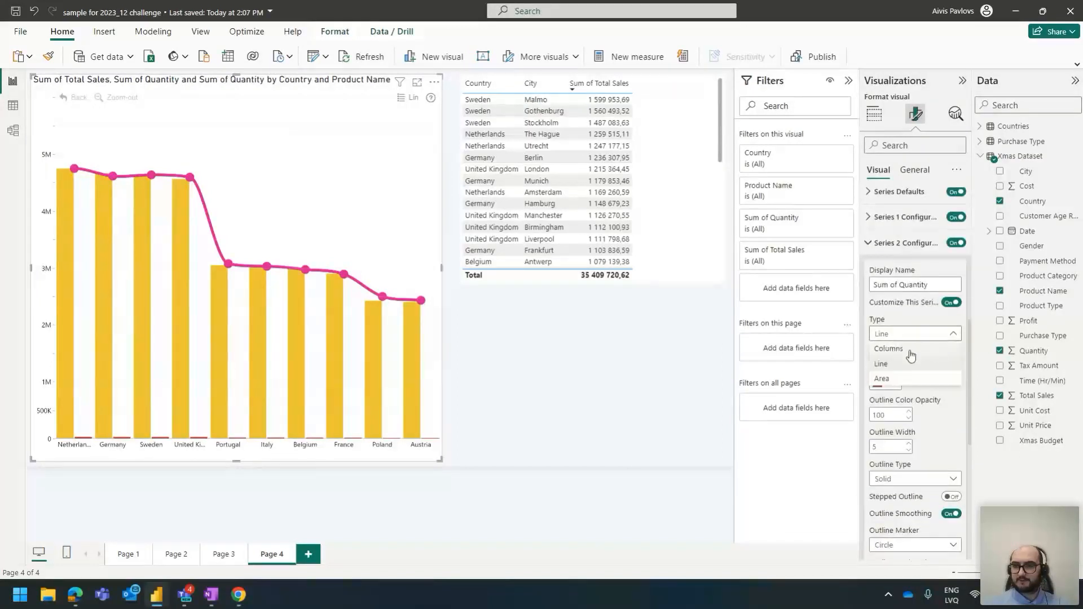
left_click(889, 350)
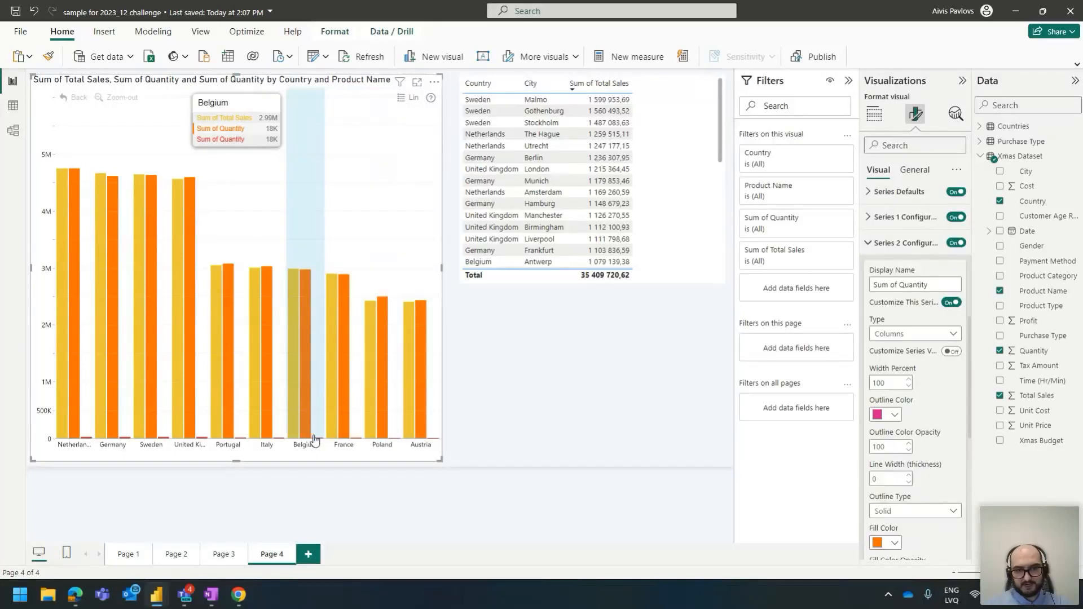
Set the Series 2 value axis to Primary
scroll(914, 395, "down", 5)
left_click(921, 479)
left_click(902, 496)
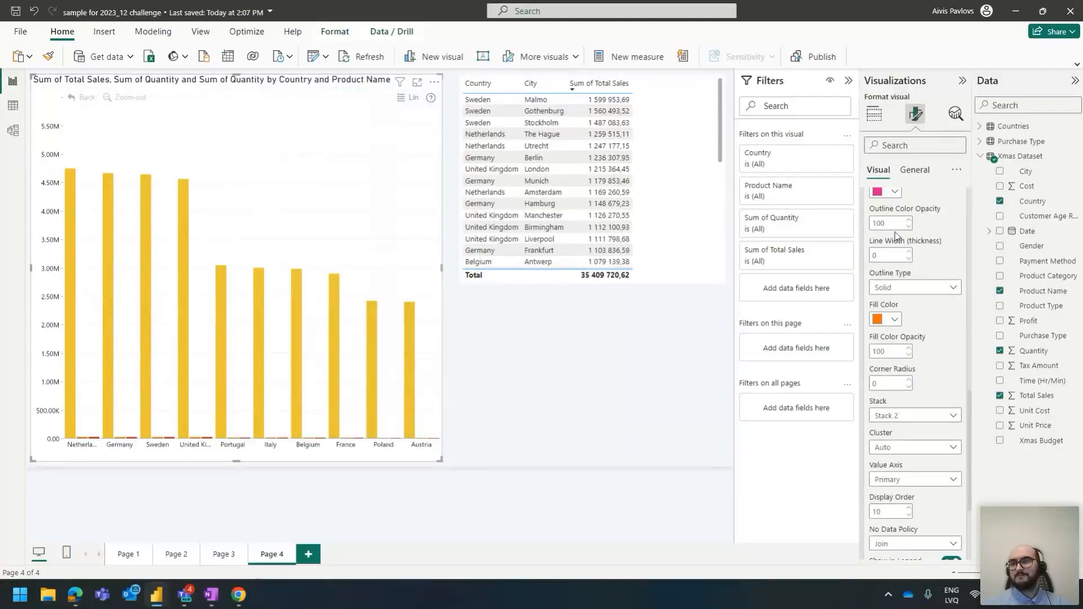
Inspect Belgium's values in the chart and zoom in on the countries from Italy to Austria
left_click(874, 115)
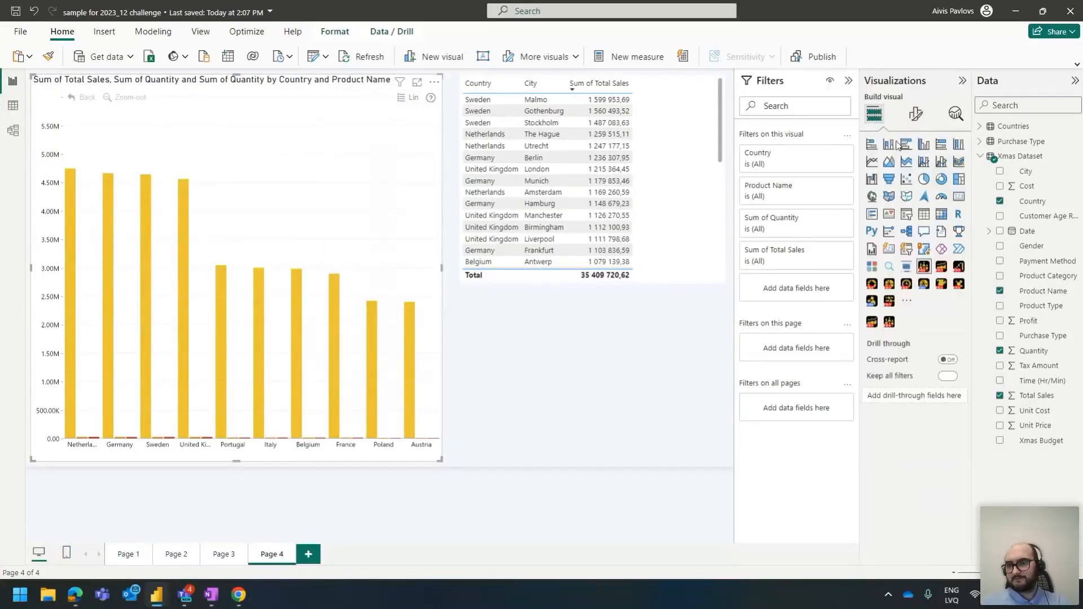
left_click(914, 115)
mouse_move(321, 422)
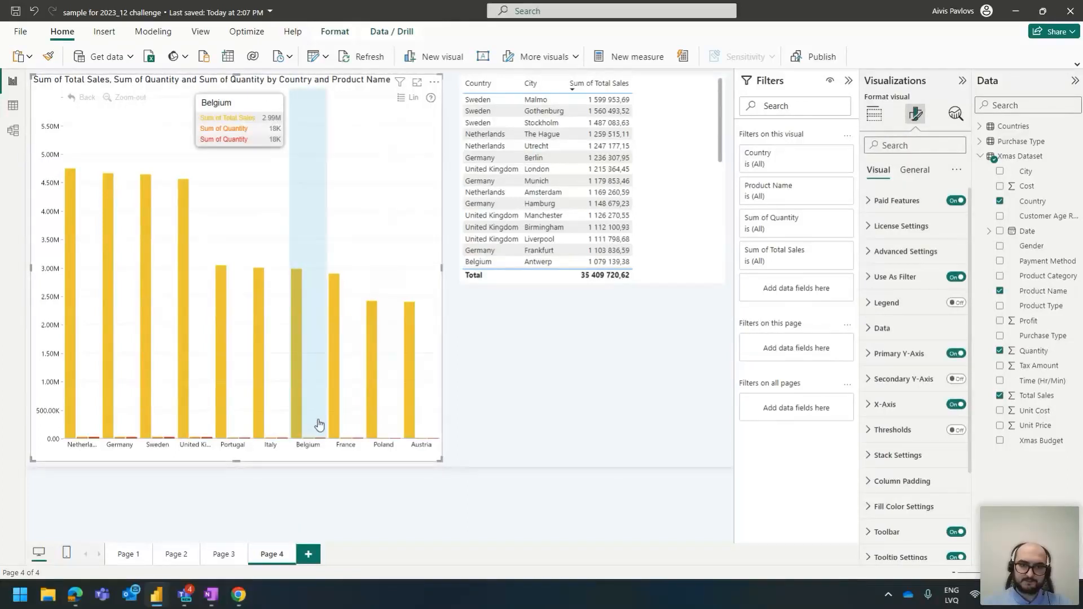
left_click_drag(414, 348, 273, 488)
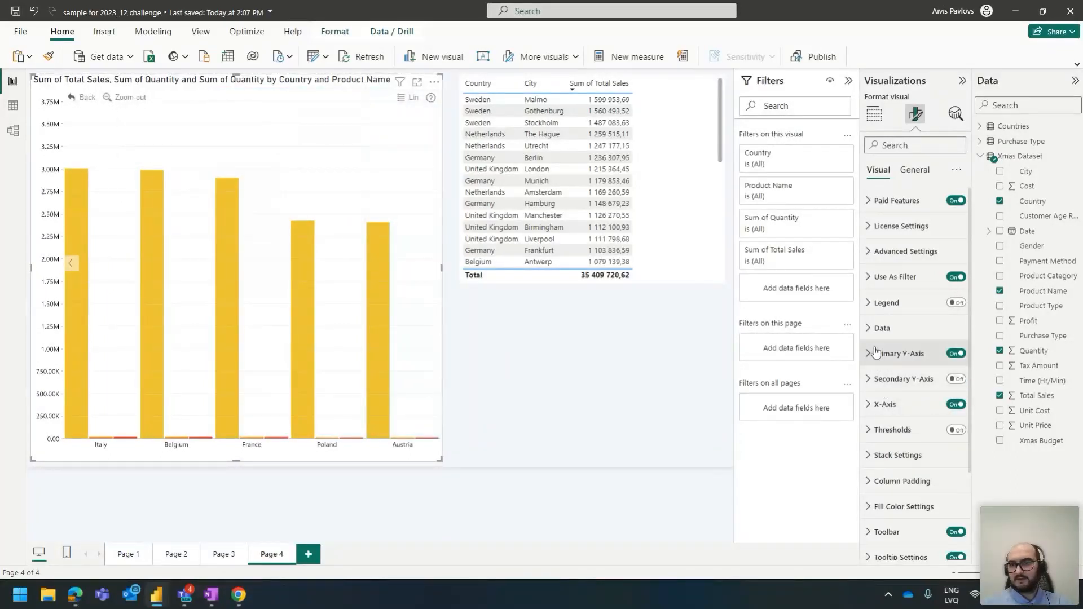
Turn on the custom value range for the Primary Y-Axis and set its maximum value to 50000
scroll(881, 347, "down", 2)
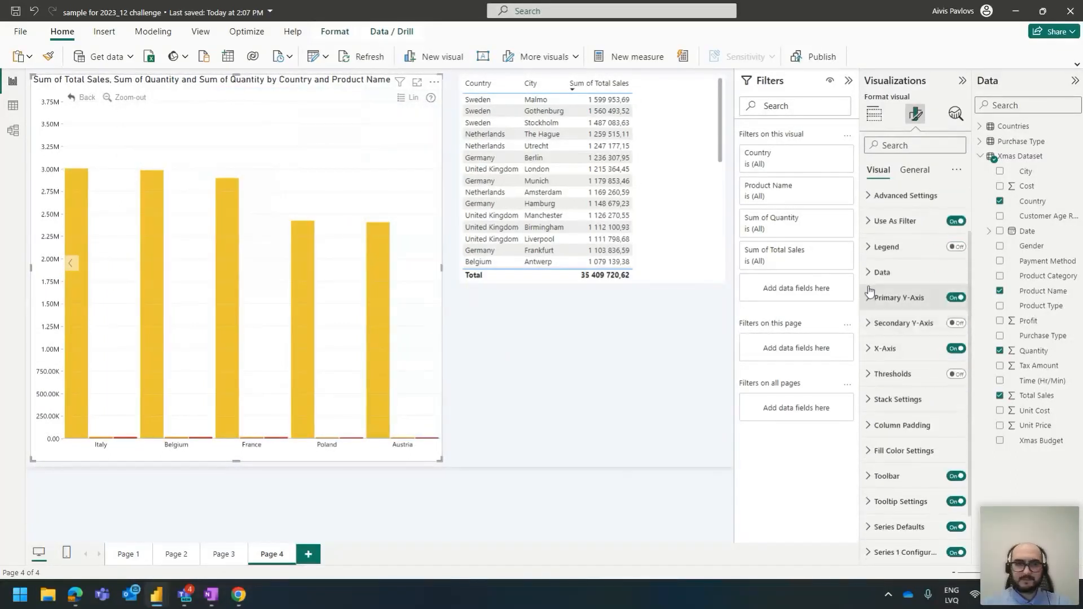
left_click(919, 324)
scroll(920, 443, "down", 3)
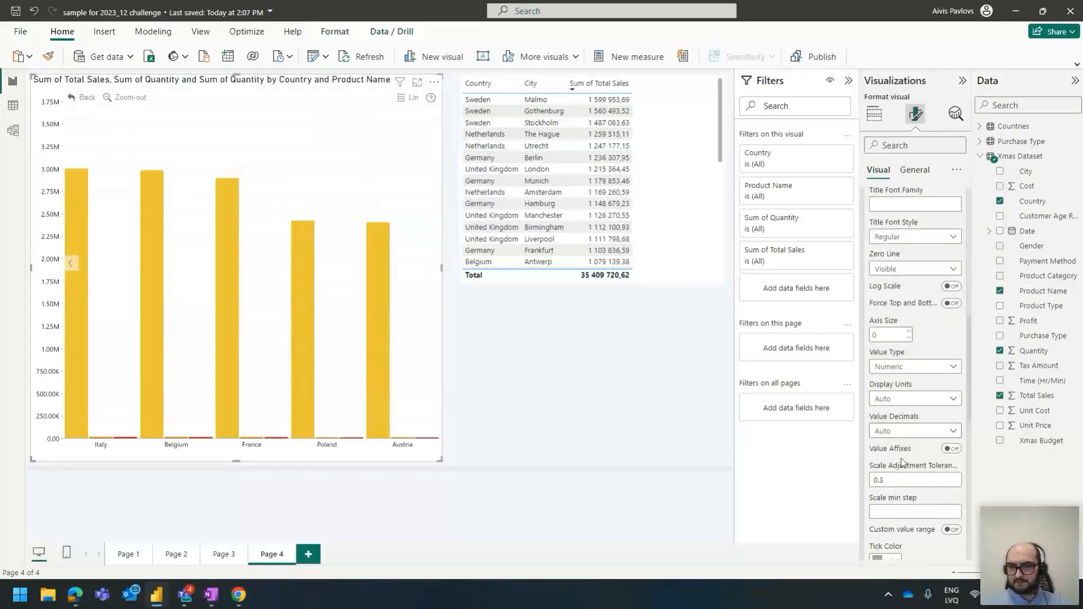
scroll(902, 461, "down", 2)
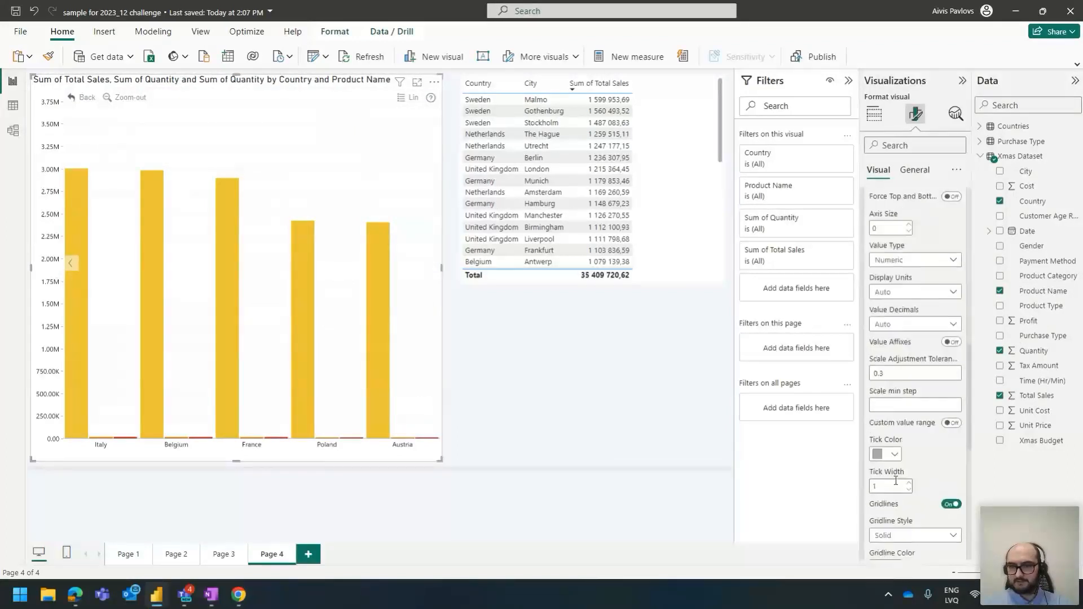
left_click(951, 418)
scroll(902, 351, "down", 1)
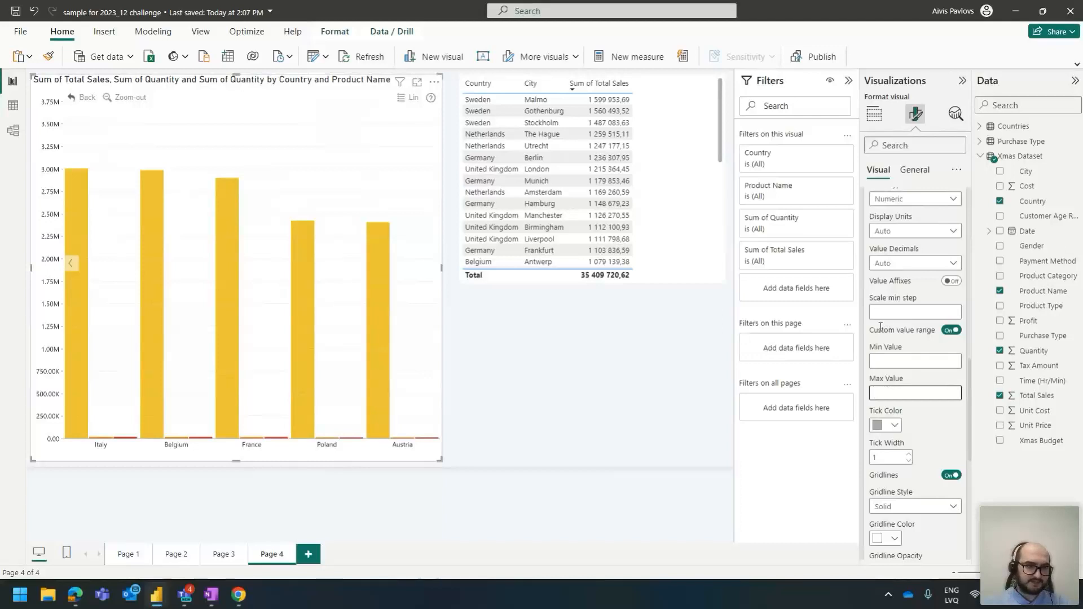
type("50000")
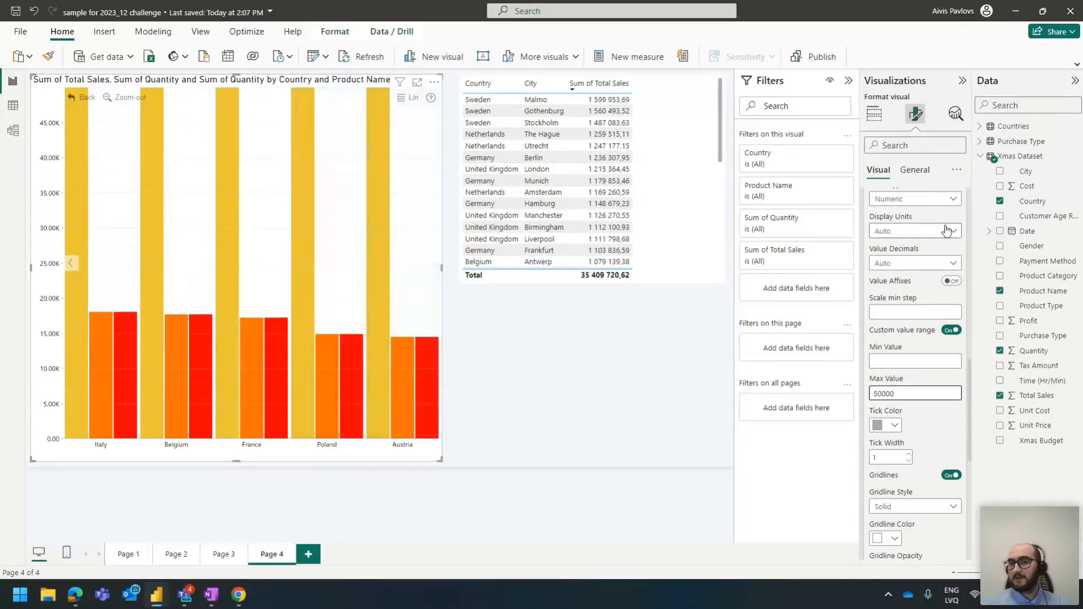
scroll(947, 230, "up", 10)
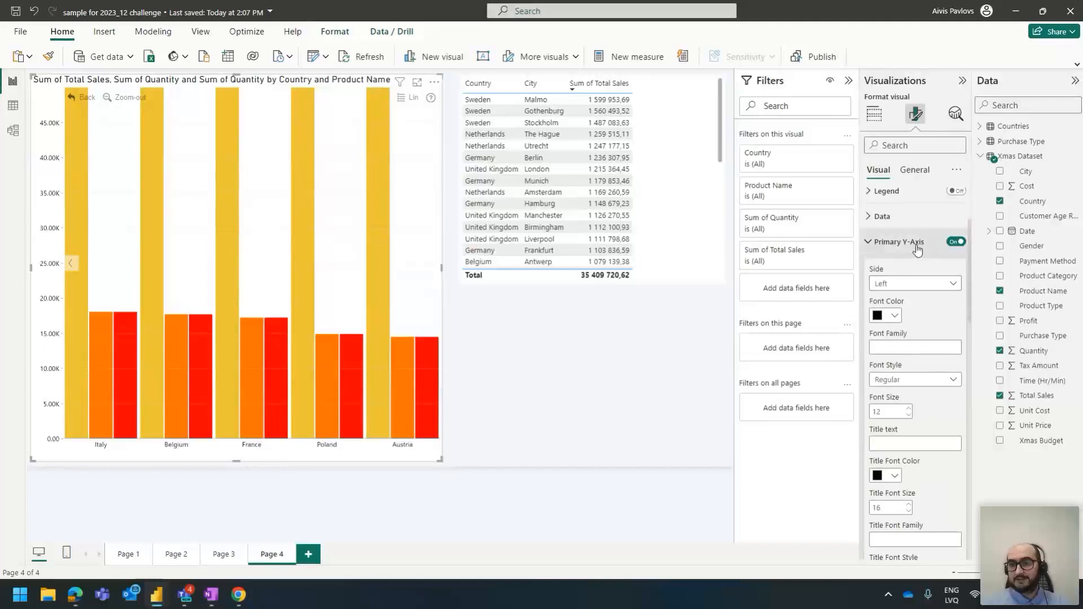
left_click(917, 247)
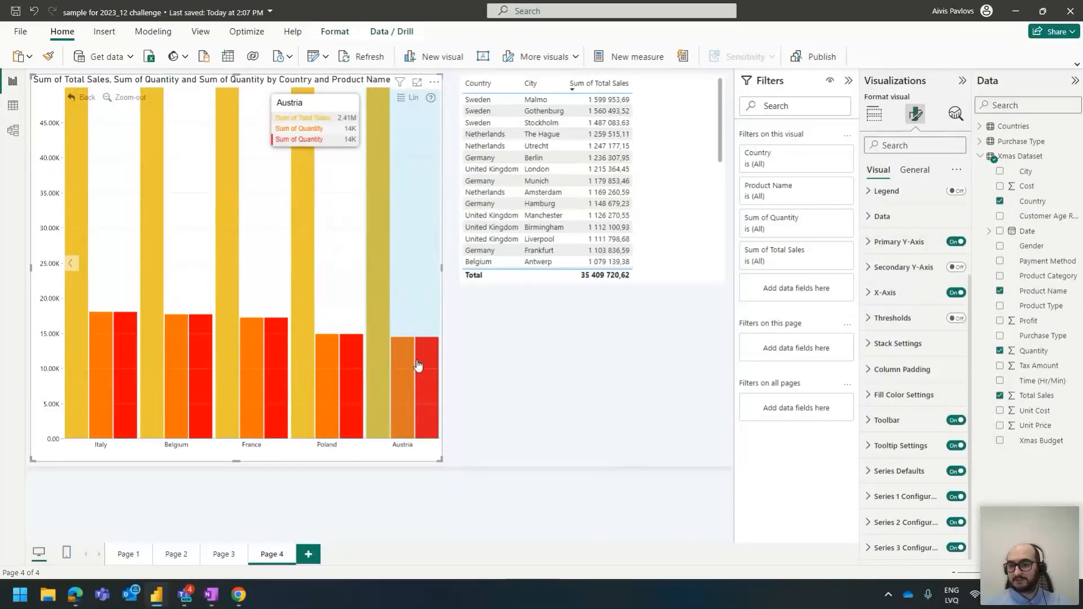
Change the Series Defaults display mode of the combo chart to Stacked
left_click(902, 472)
scroll(915, 433, "down", 2)
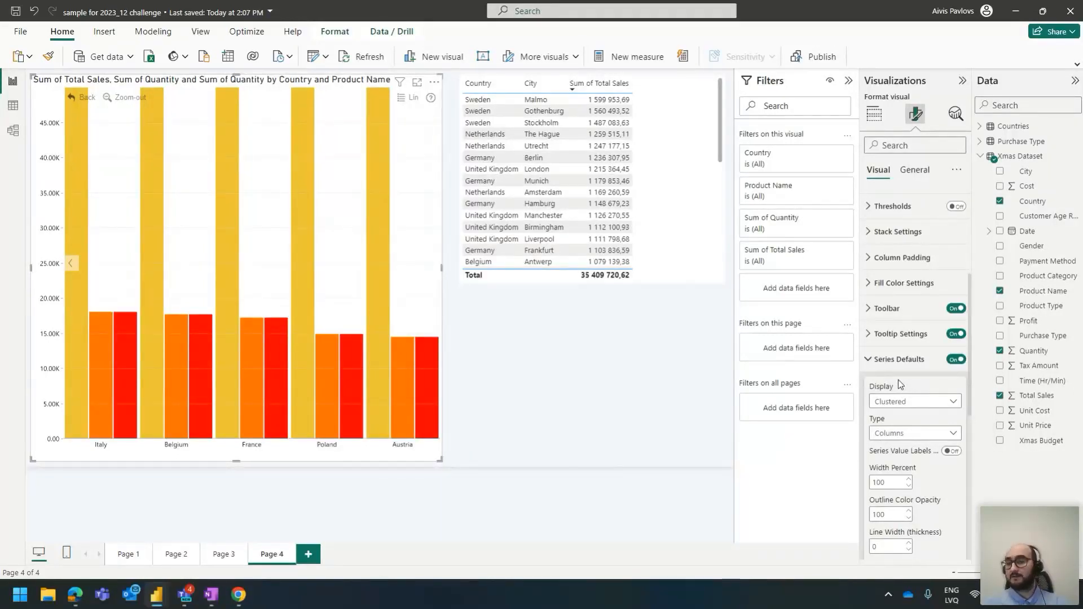
left_click(901, 402)
left_click(890, 432)
mouse_move(347, 220)
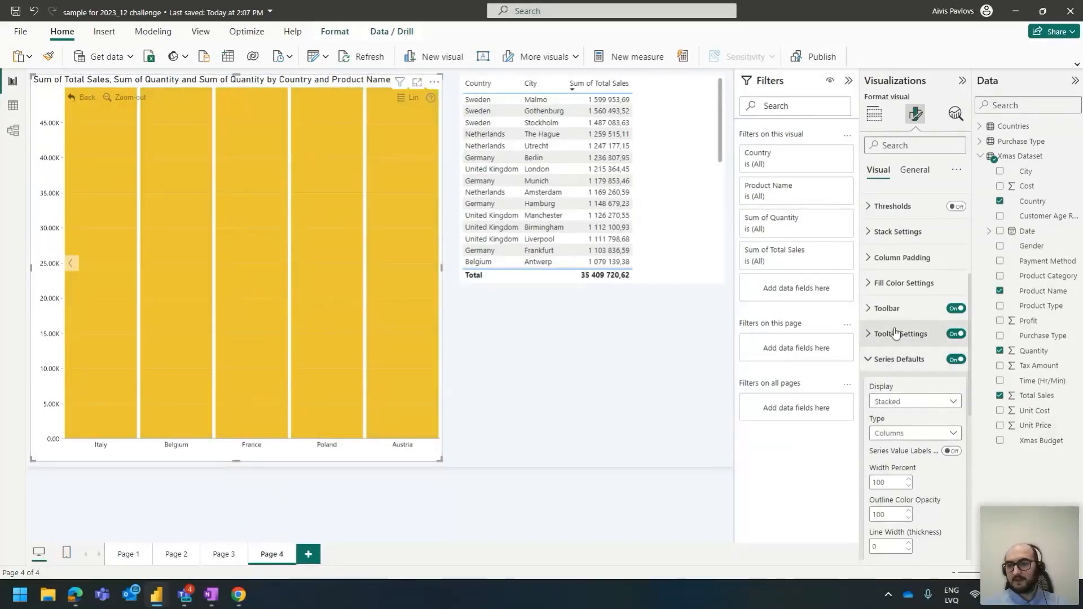
Reset the Primary Y-Axis settings to default and inspect Poland's stacked column
scroll(903, 316, "up", 4)
left_click(927, 354)
scroll(930, 441, "down", 6)
scroll(926, 456, "down", 8)
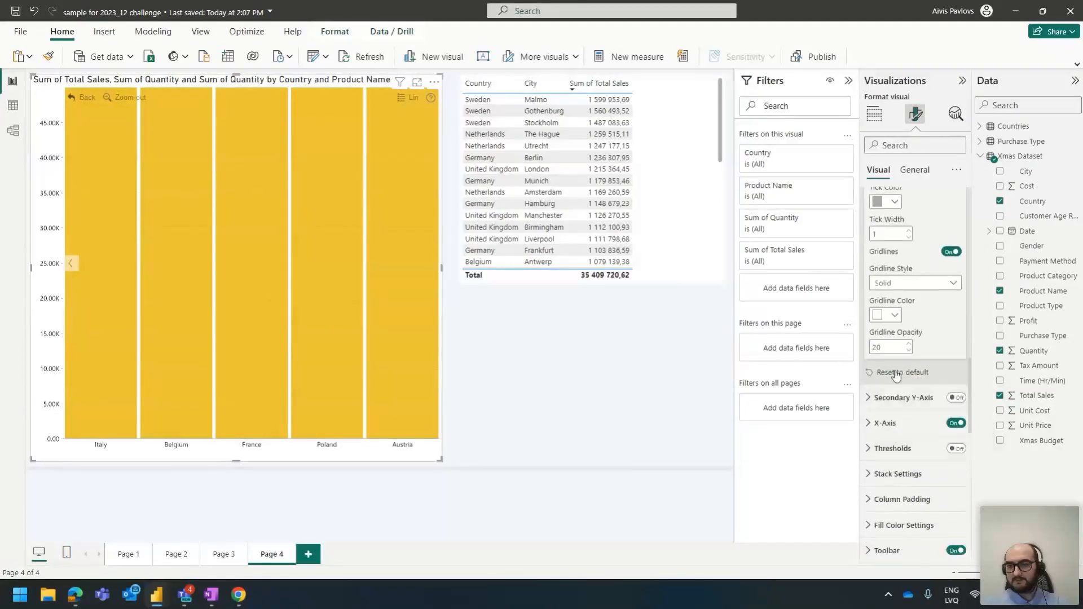
left_click(898, 374)
mouse_move(338, 226)
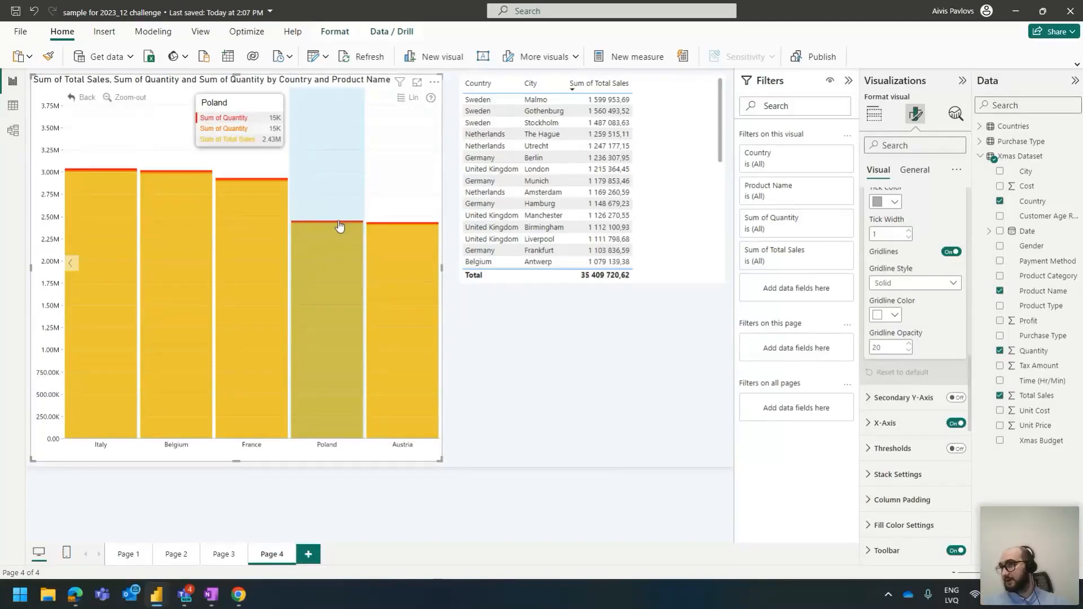
Set the Series Defaults display mode back to Clustered and collapse the section
scroll(900, 442, "down", 1)
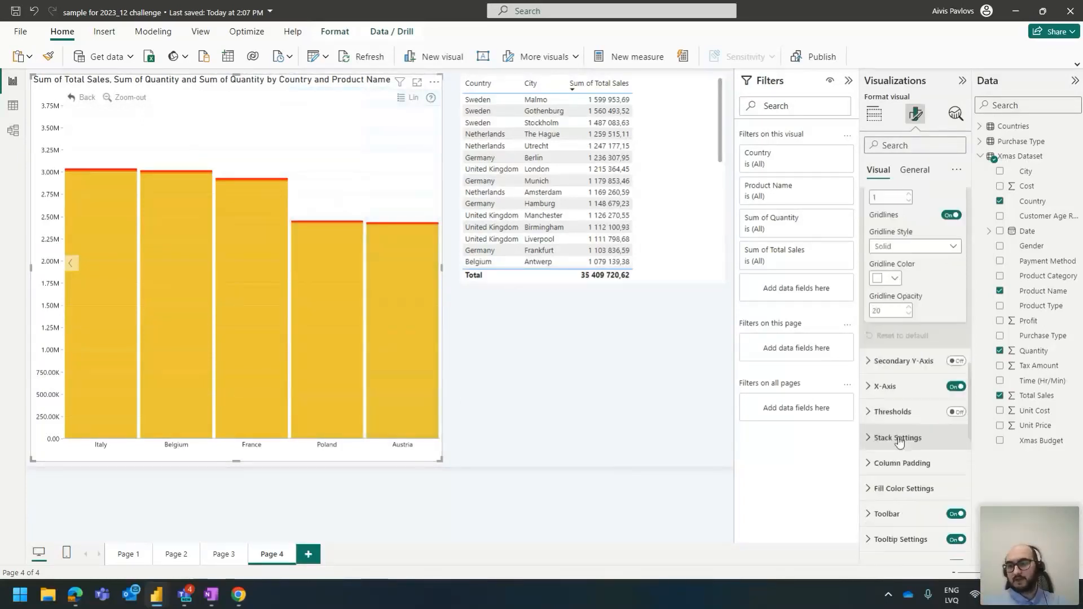
scroll(900, 443, "down", 2)
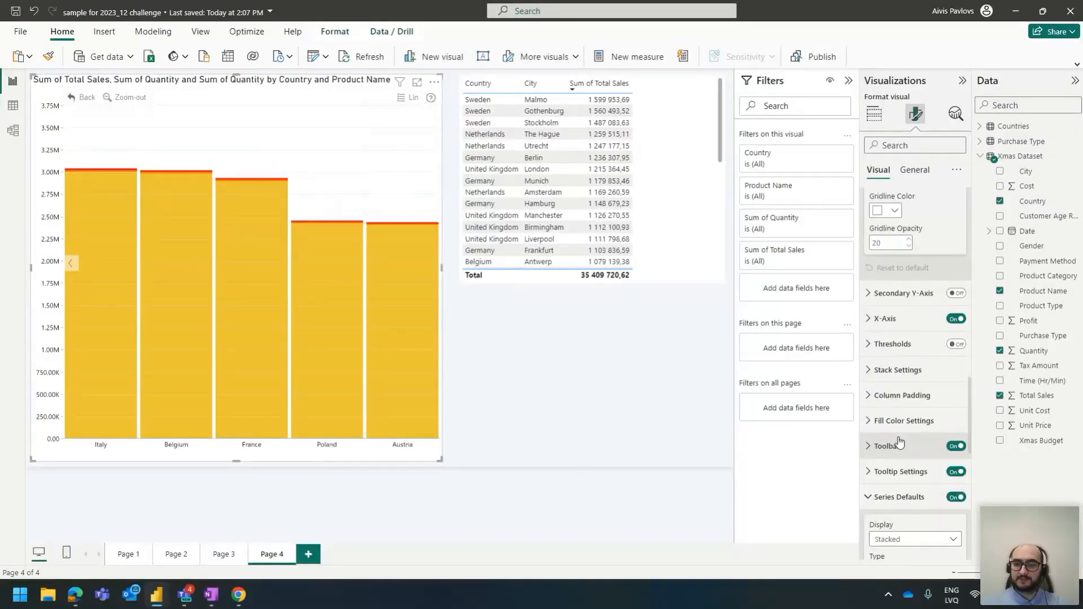
scroll(900, 442, "down", 5)
left_click(903, 373)
left_click(886, 354)
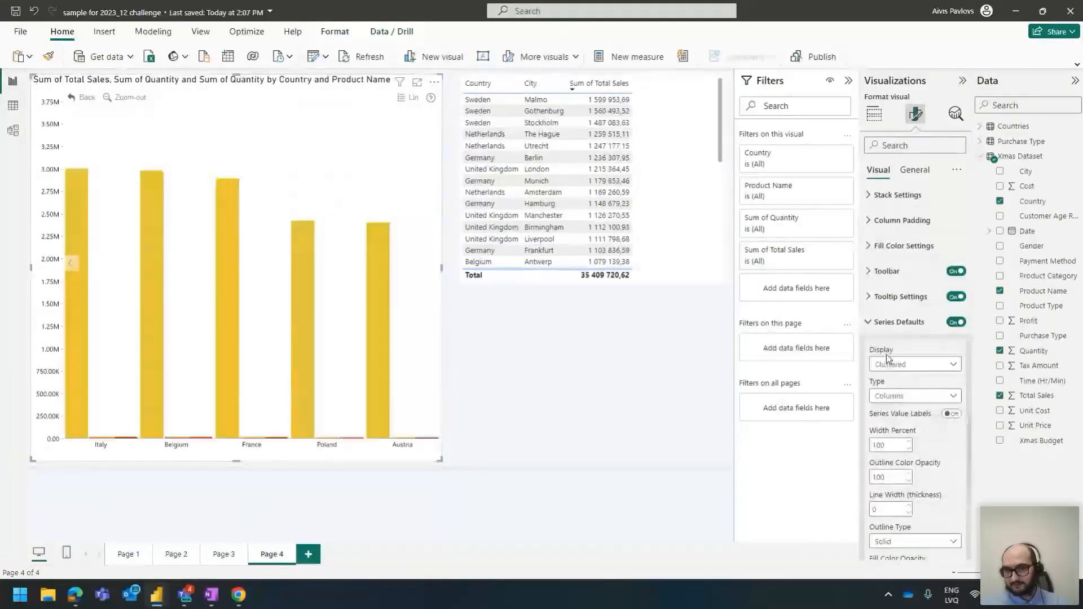
left_click(898, 322)
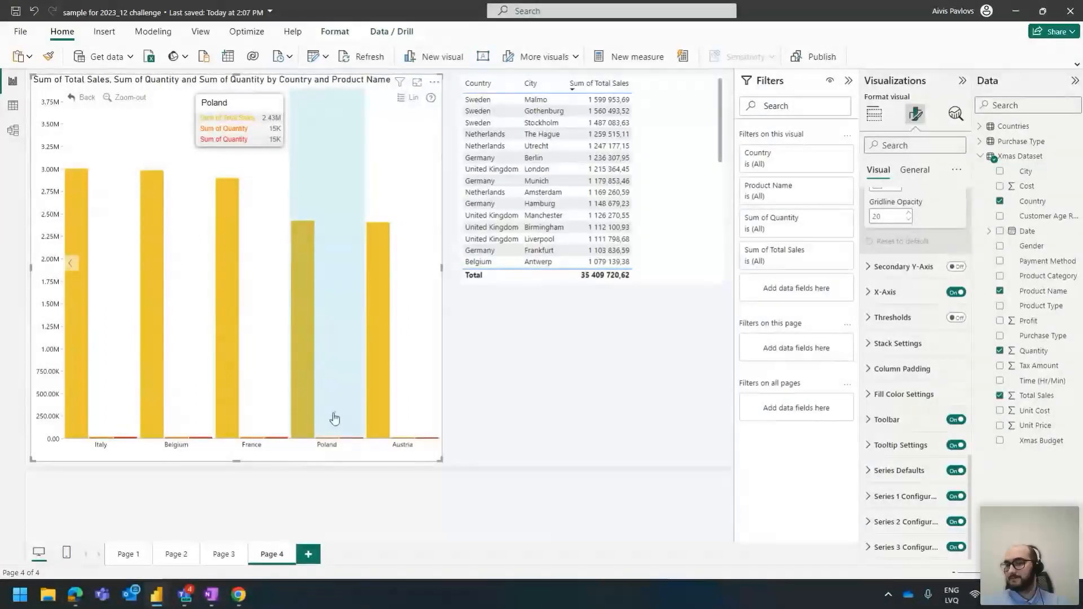
Enable customization for Series 3 and assign the series to Stack 2
left_click(903, 547)
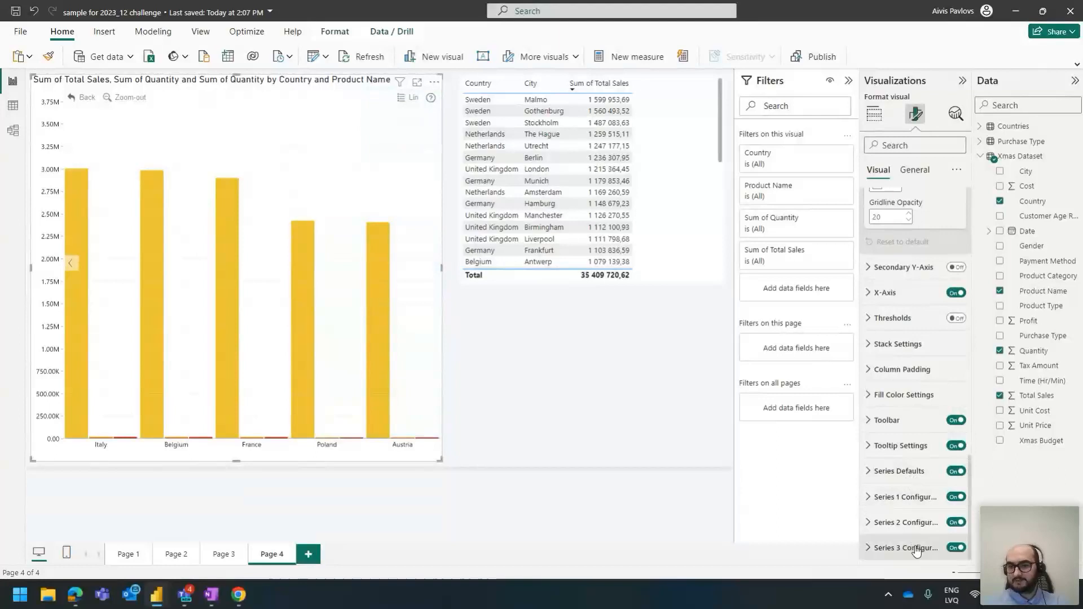
scroll(943, 431, "down", 4)
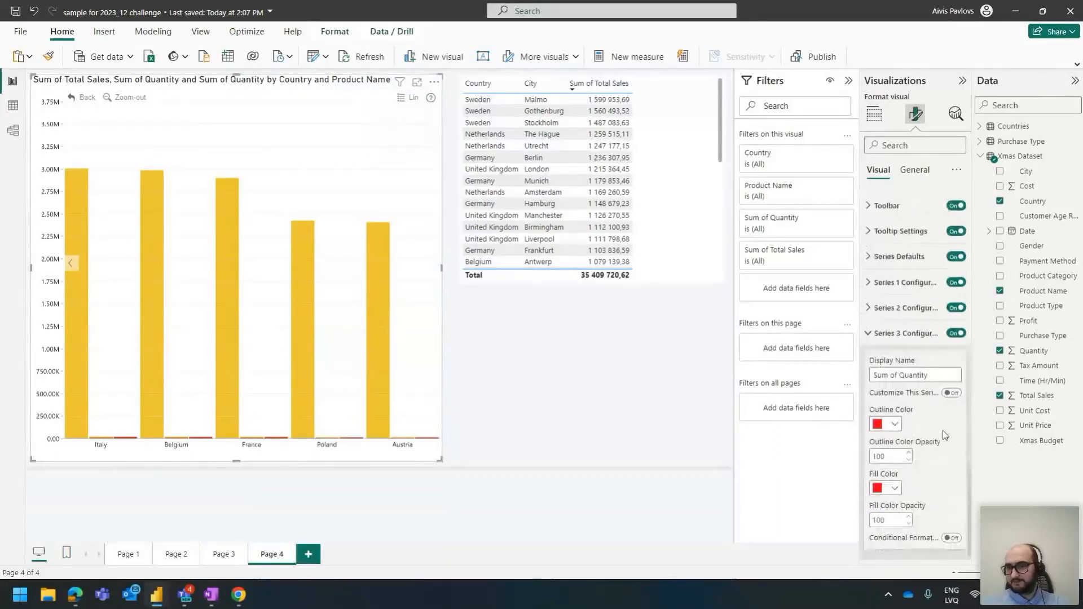
left_click(952, 385)
scroll(926, 388, "down", 6)
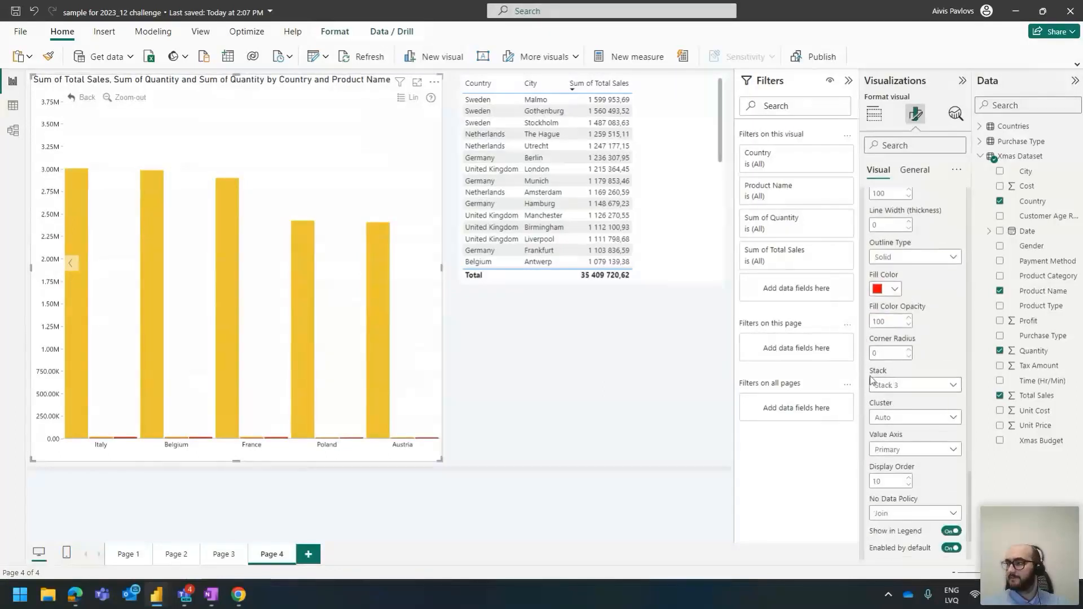
left_click(897, 386)
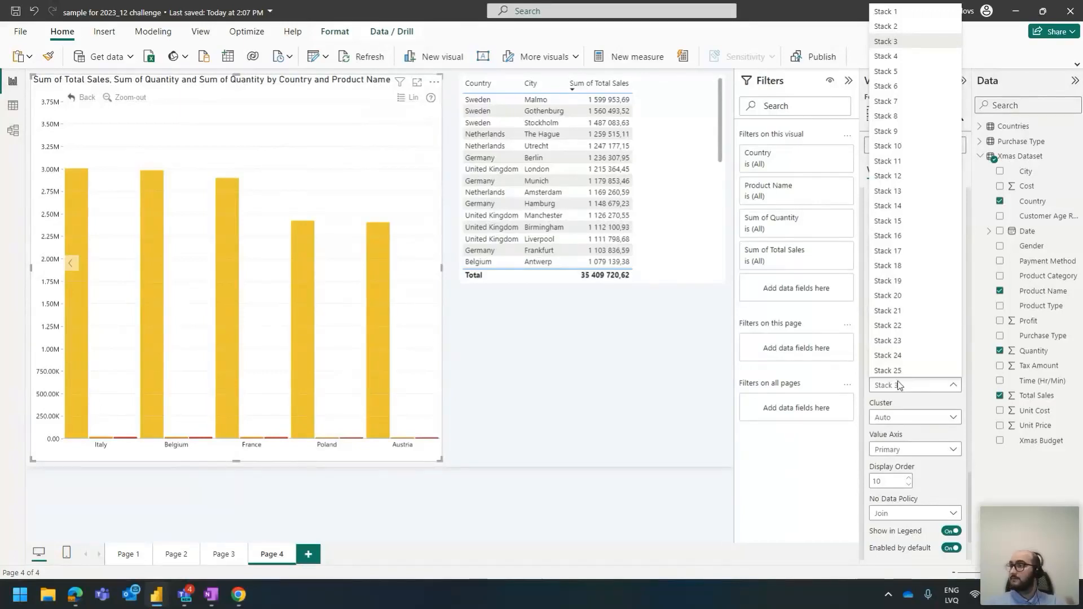
left_click(915, 27)
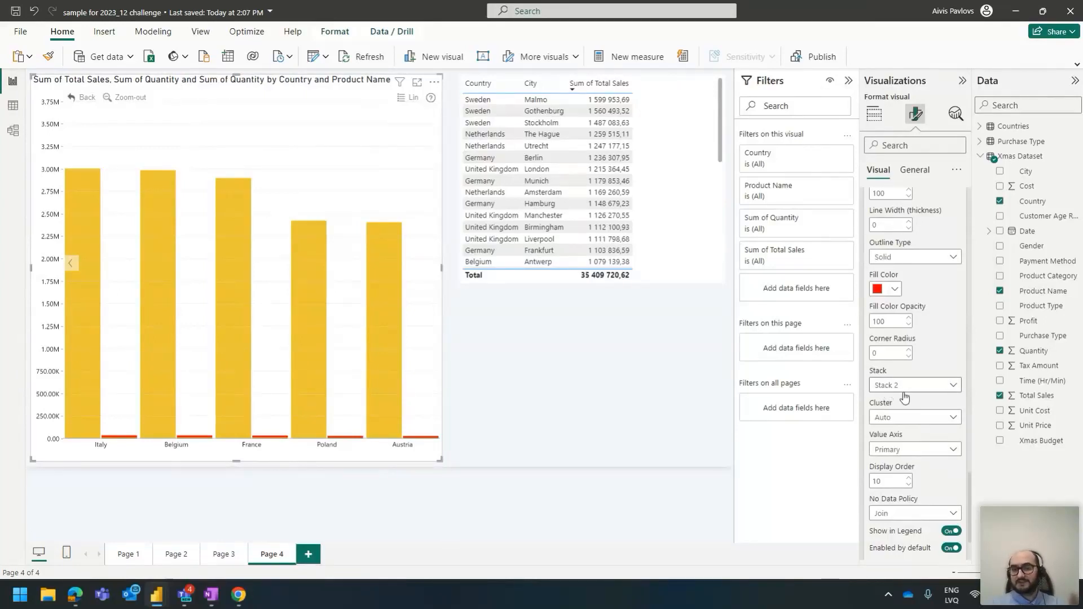
Limit the Primary Y-Axis again by enabling its custom value range with a maximum of 50000
scroll(909, 387, "up", 5)
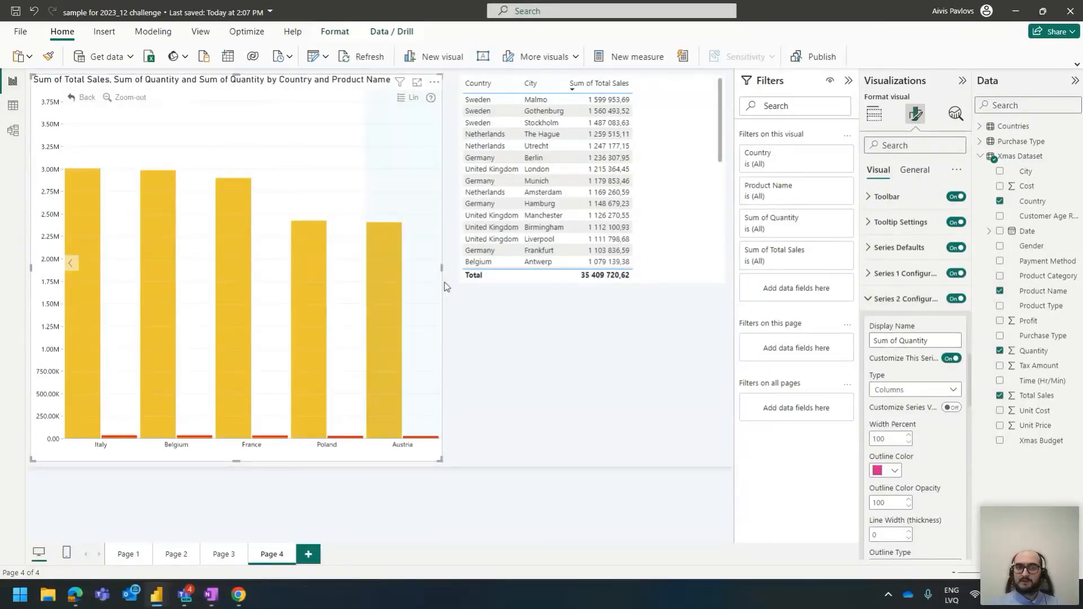
scroll(920, 271, "up", 3)
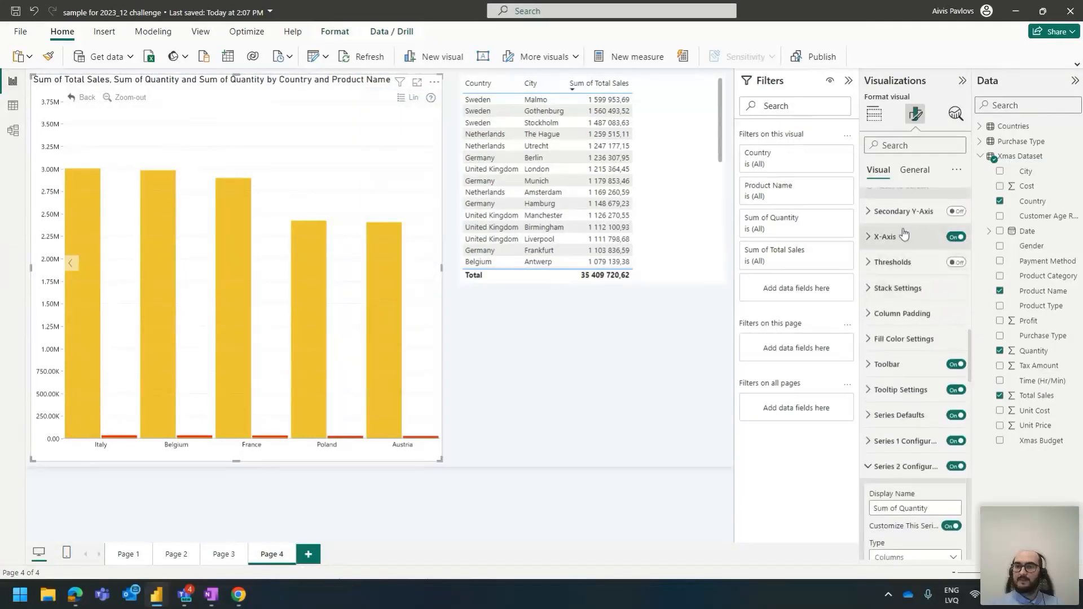
scroll(902, 222, "up", 5)
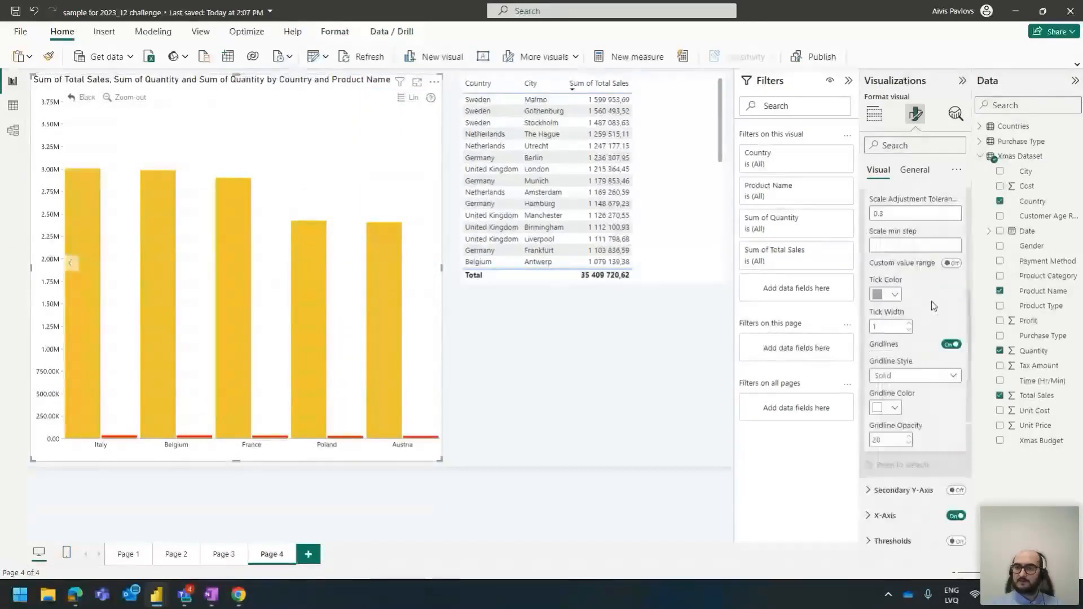
left_click(894, 263)
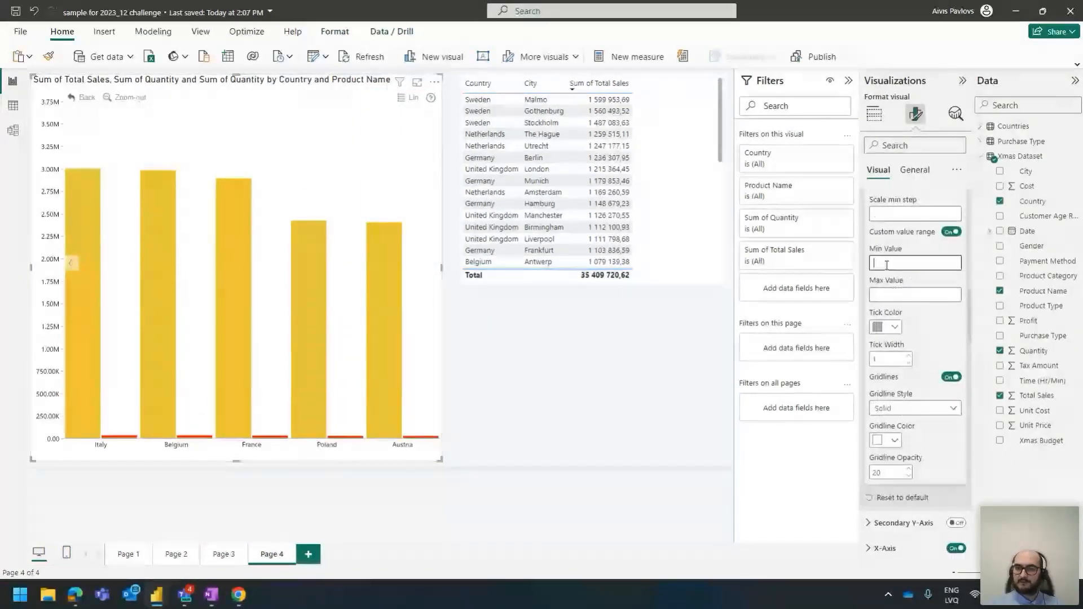
left_click(883, 294)
type("50000")
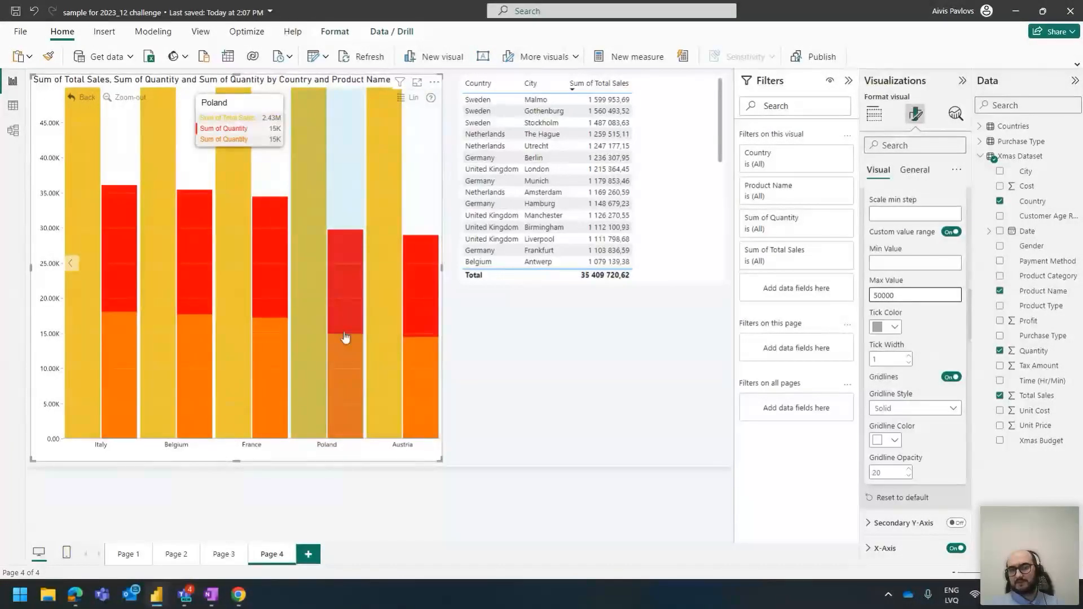
Look through the Stack options of Series 3, keep Stack 2, and review the matching stack setting of Series 2
scroll(926, 384, "down", 15)
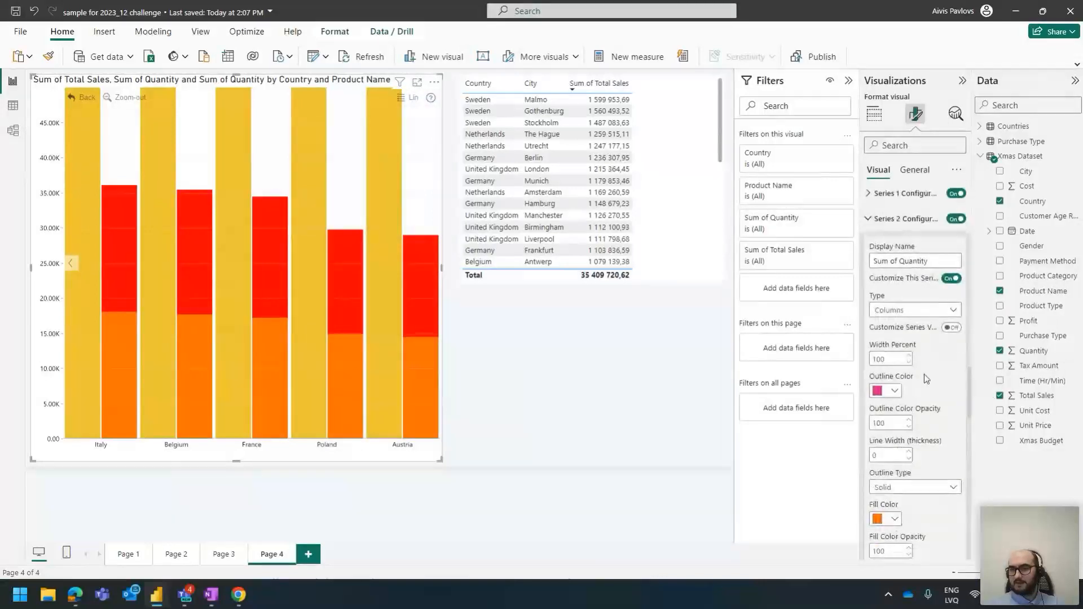
scroll(919, 362, "up", 3)
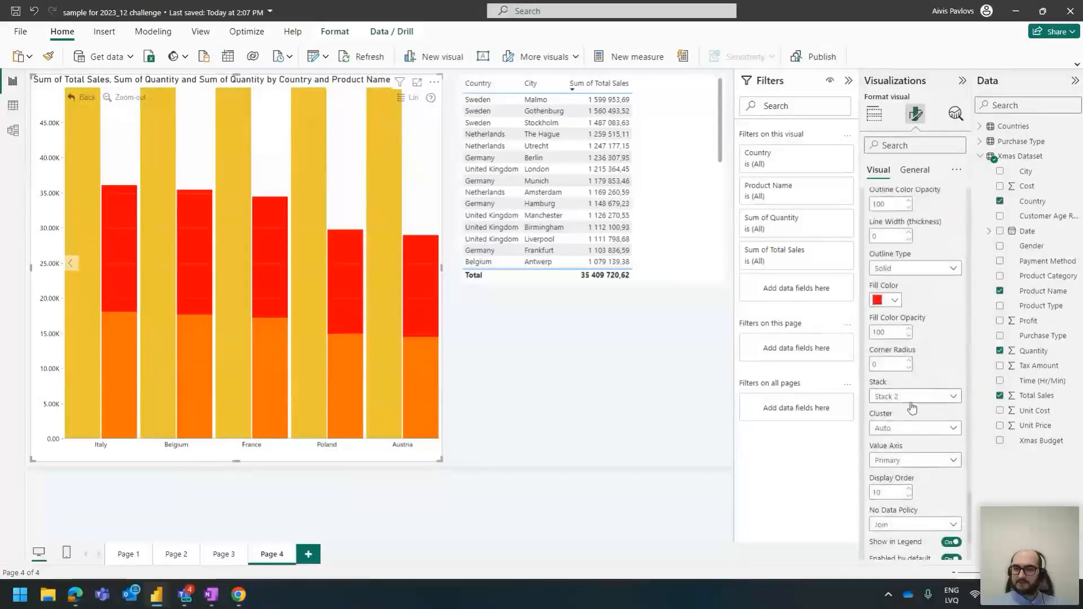
left_click(914, 396)
left_click(886, 52)
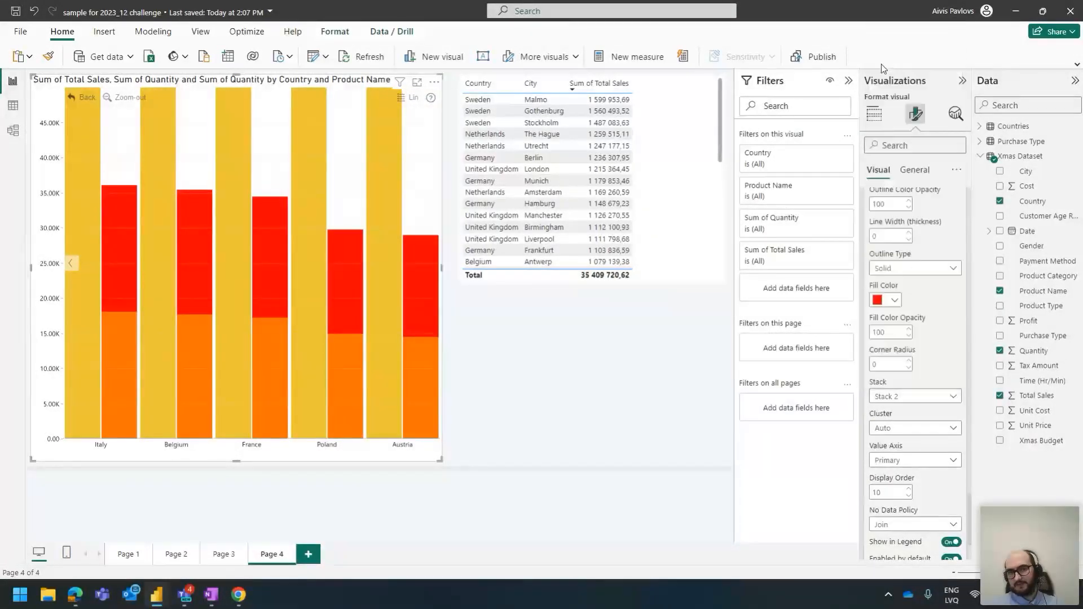
left_click(909, 397)
left_click(905, 44)
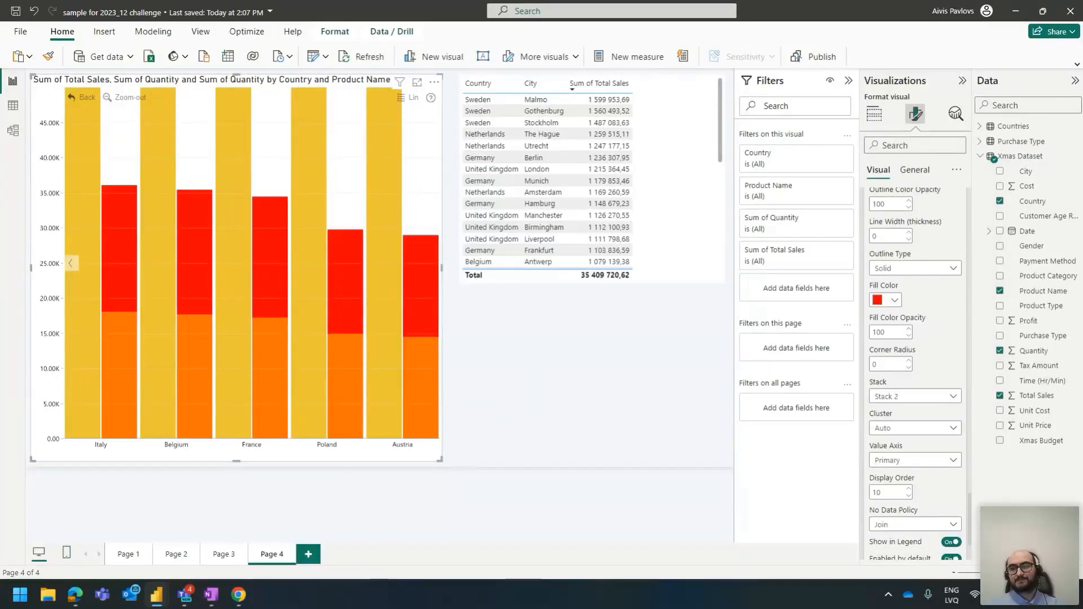
scroll(909, 350, "down", 3)
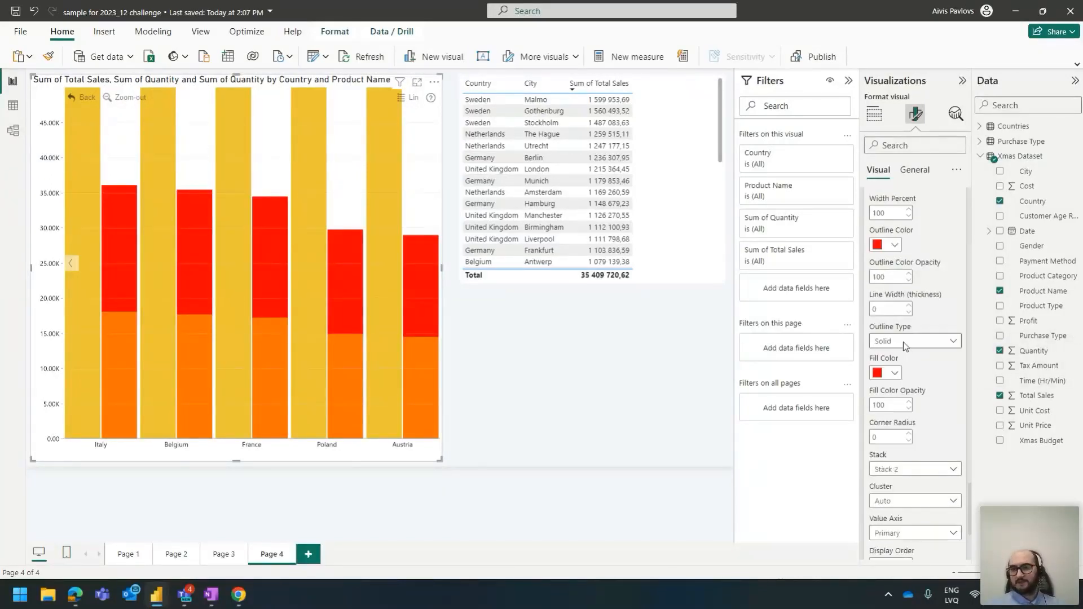
scroll(910, 350, "down", 3)
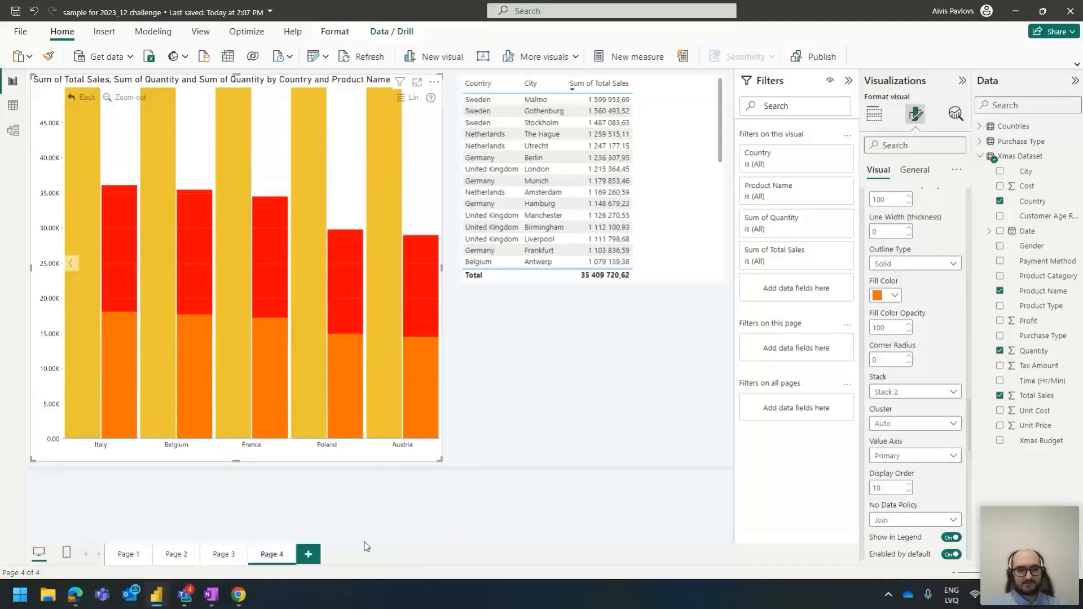
Add a new report page, insert a Drill Down Combo PRO (Filter) visual and enlarge it across most of the canvas
left_click(310, 554)
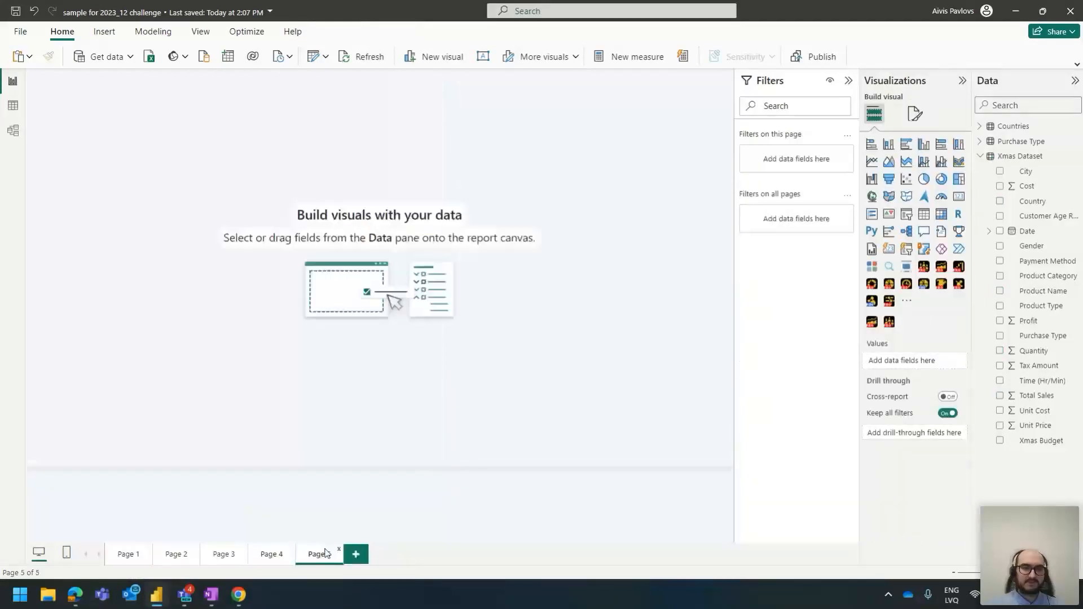
left_click(924, 267)
left_click_drag(185, 221, 587, 412)
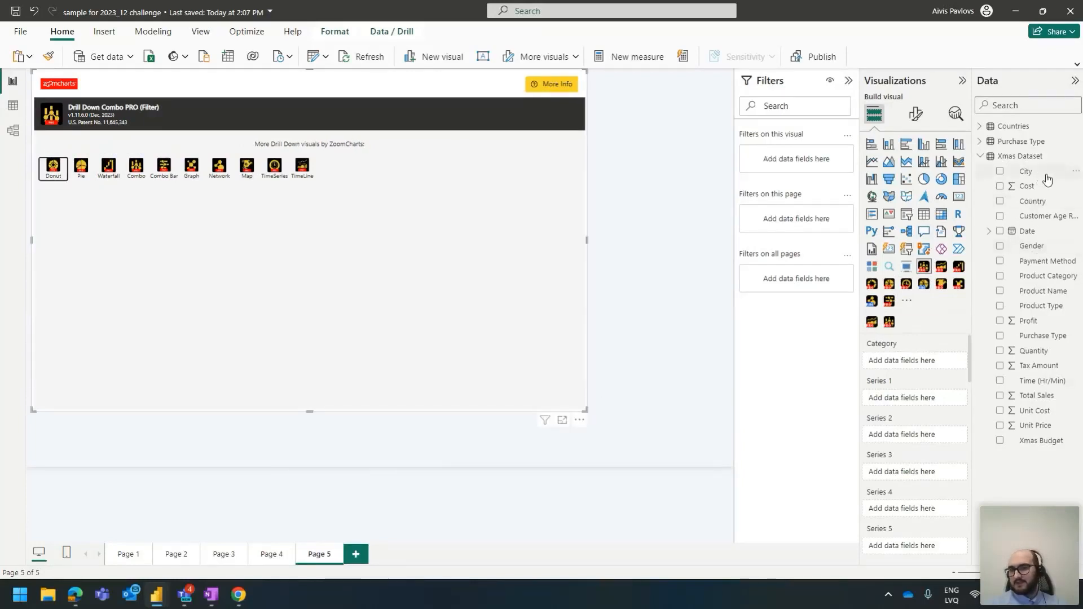
Assign Country and City as the chart's category levels and Total Sales as Series 1
left_click_drag(1051, 199, 925, 361)
left_click_drag(1038, 396, 915, 405)
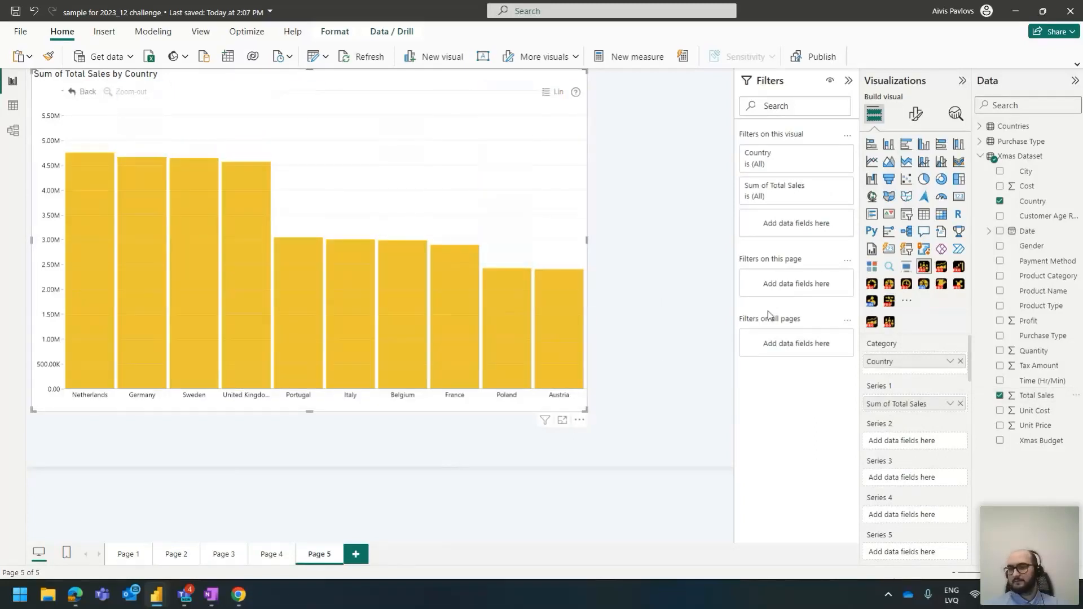
left_click_drag(1038, 202, 971, 294)
left_click_drag(1026, 171, 903, 377)
mouse_move(476, 262)
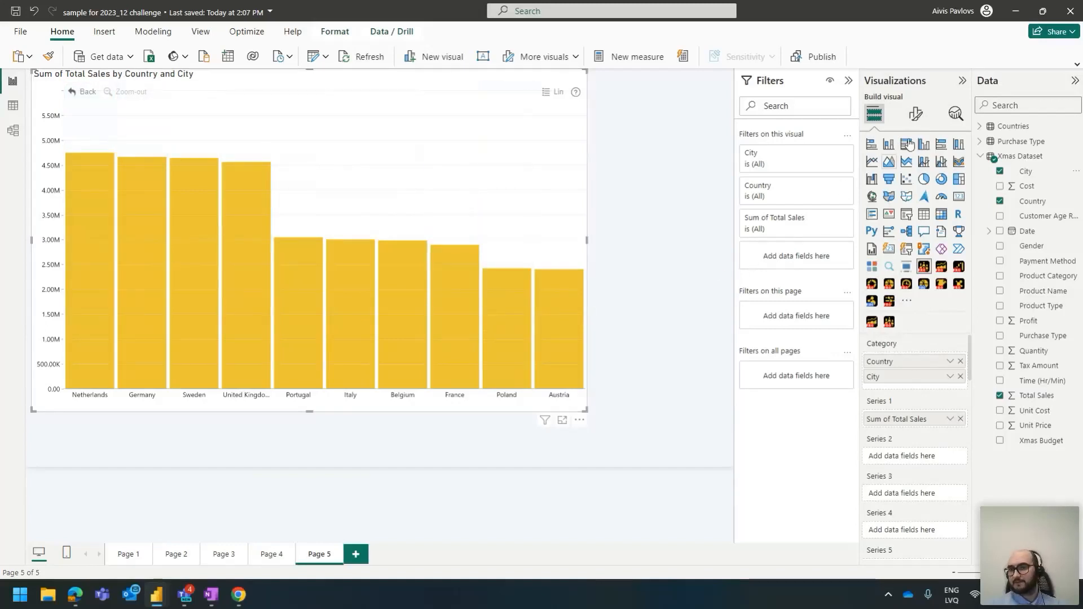
Enable Thresholds on the combo chart and set threshold 1 to a Line with the value type Average
left_click(916, 114)
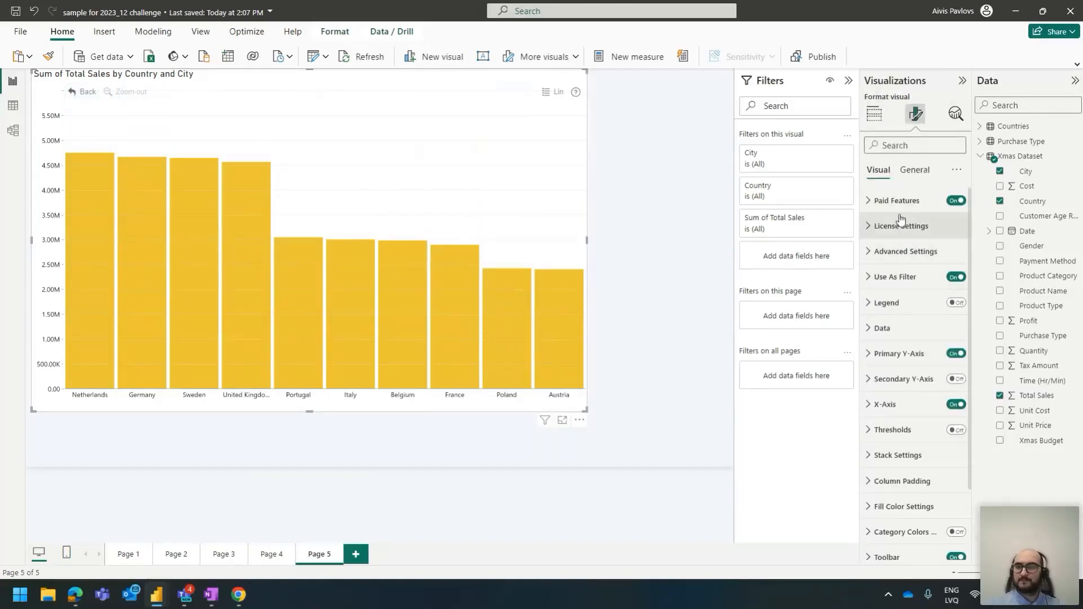
left_click(954, 428)
left_click(906, 435)
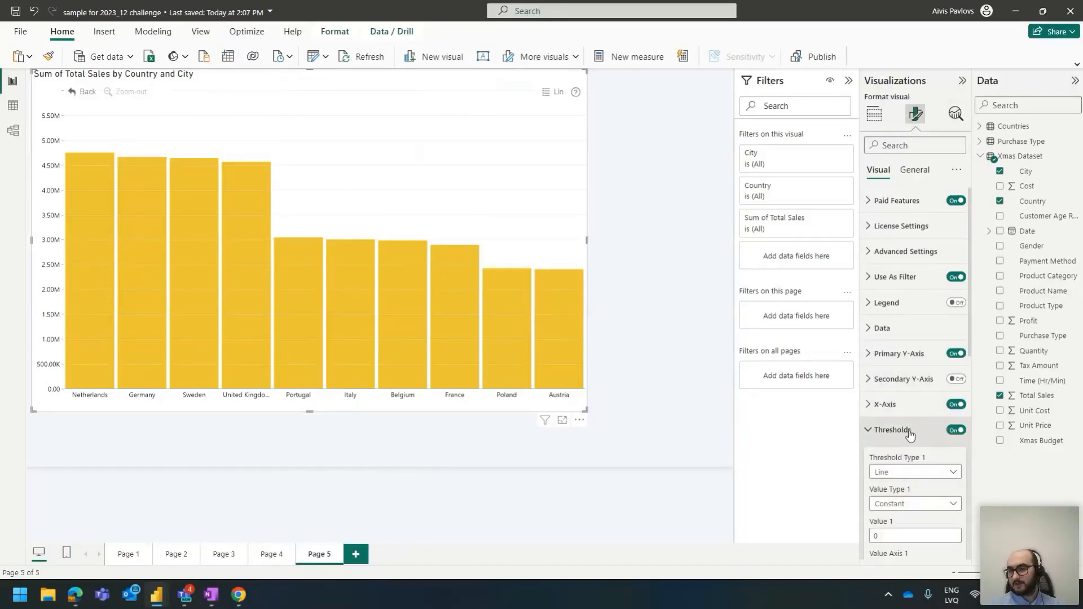
scroll(909, 433, "down", 2)
left_click(904, 417)
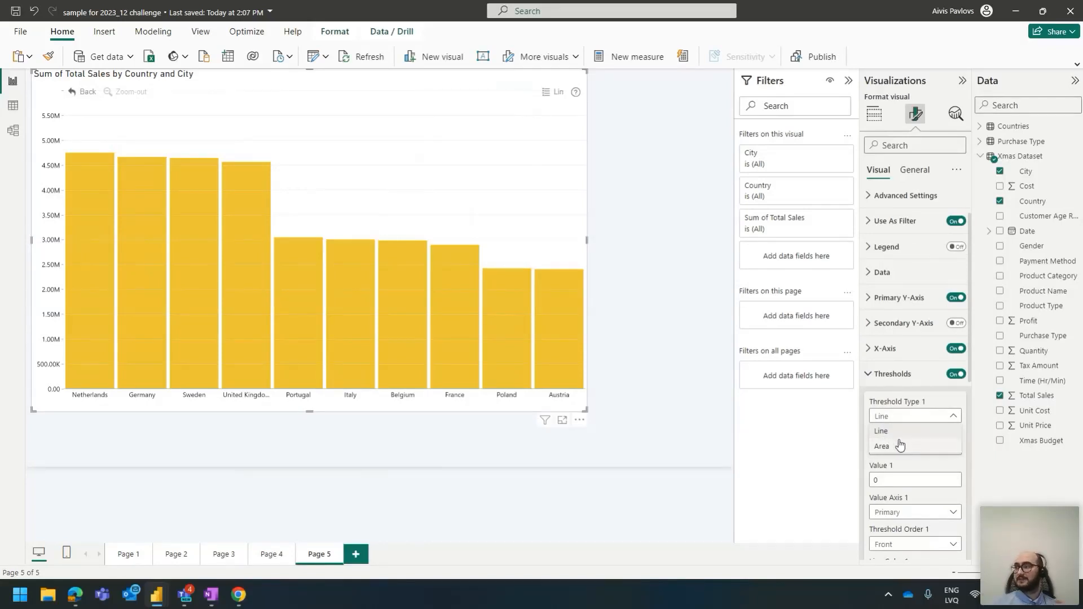
left_click(901, 431)
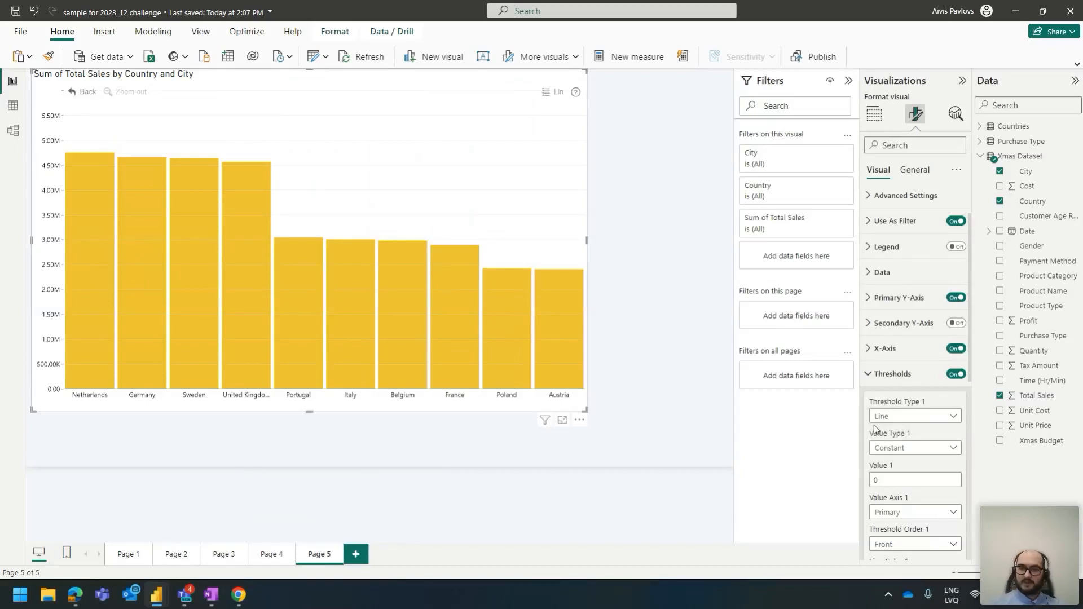
left_click(917, 450)
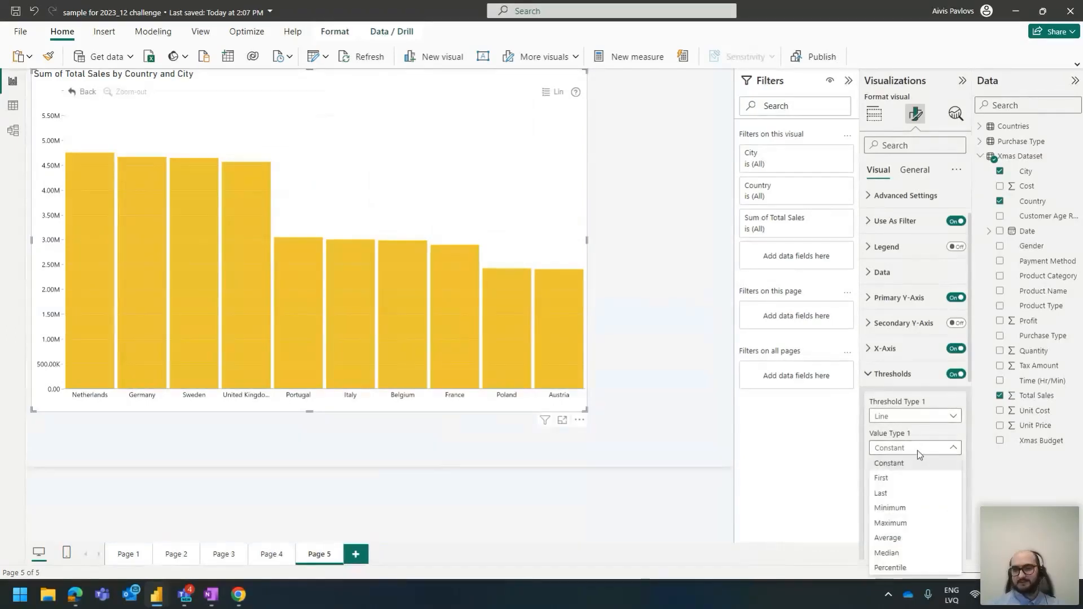
left_click(909, 538)
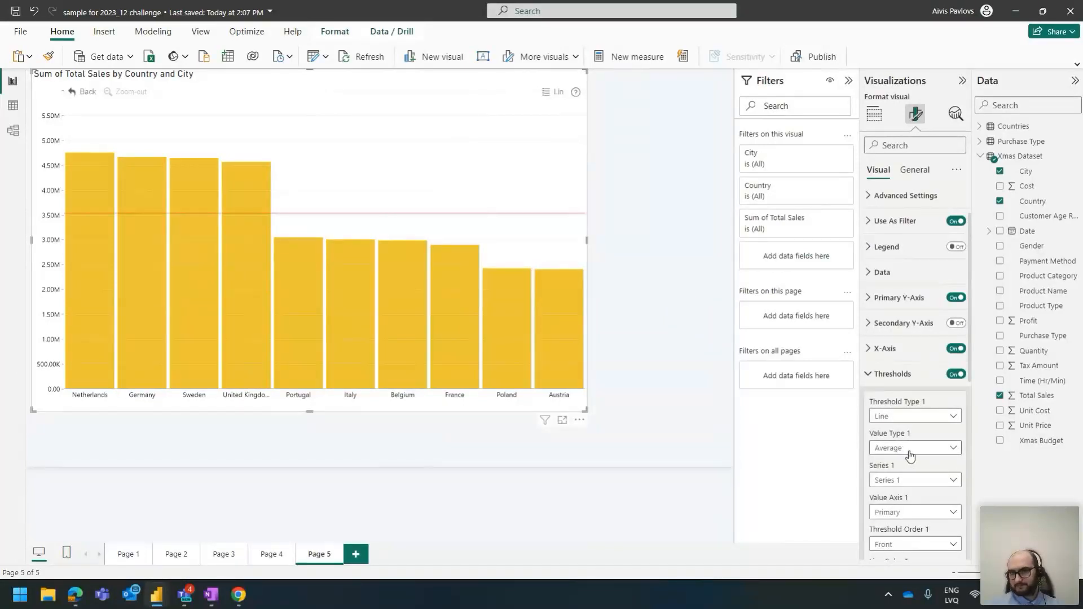
Review threshold 1's value type options and the series it can reference, keeping Average and Series 1
left_click(904, 449)
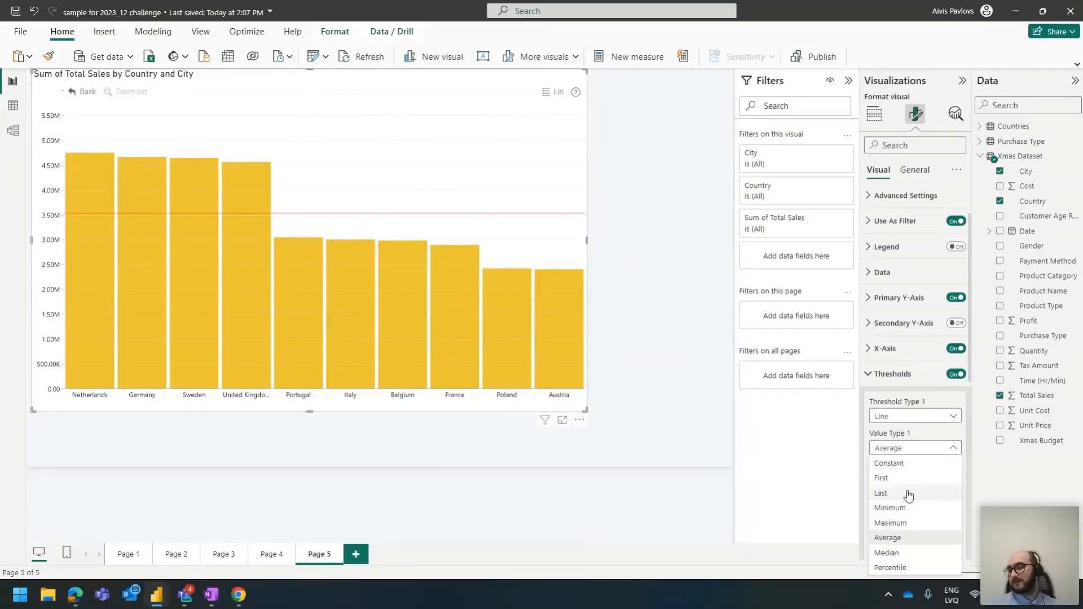
left_click(913, 451)
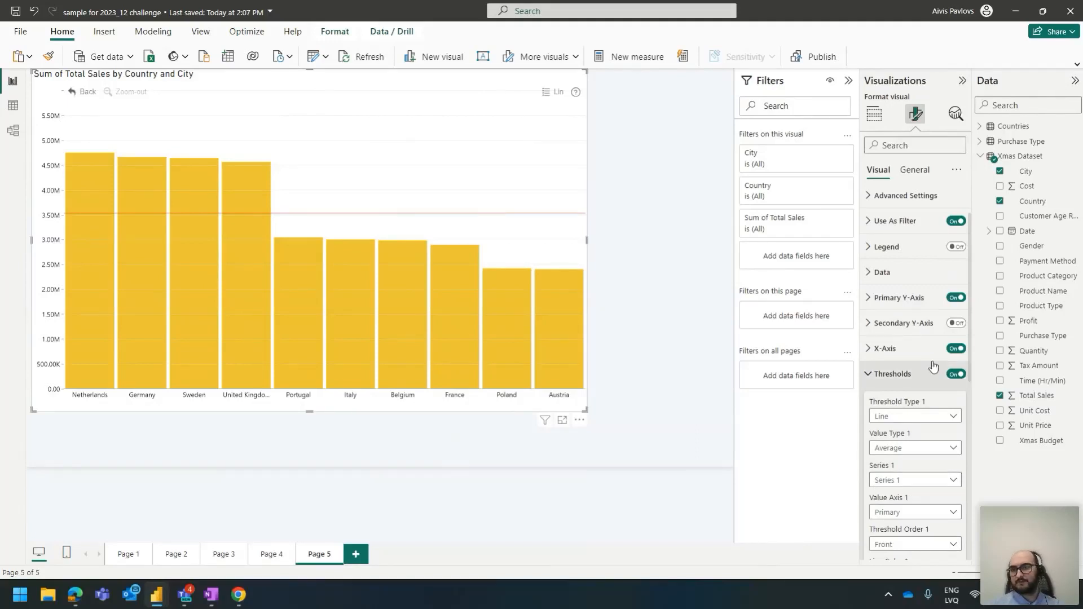
left_click(874, 113)
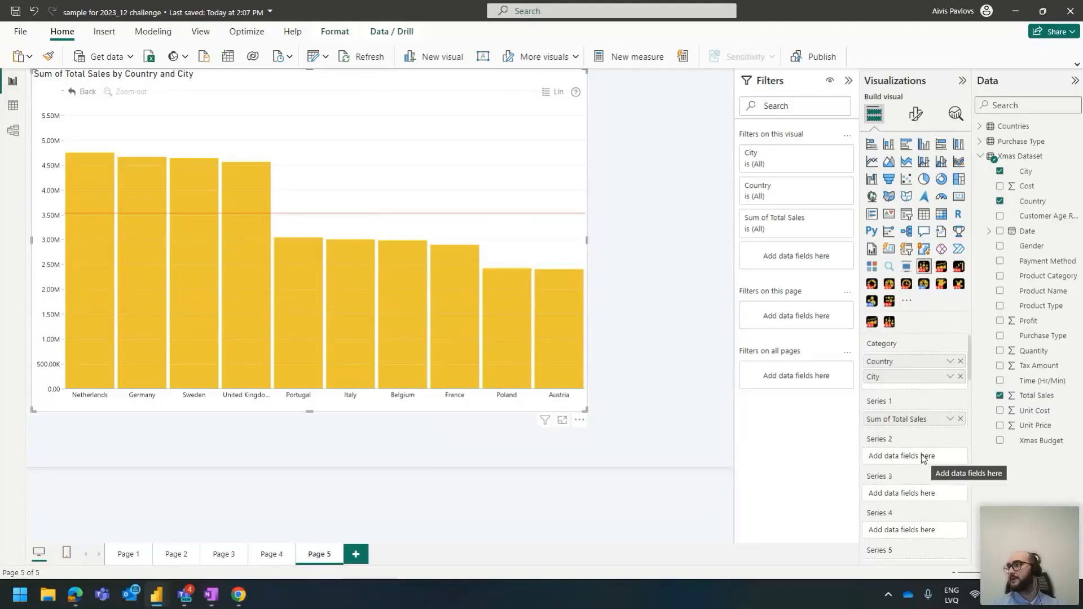
left_click(915, 113)
left_click(909, 426)
scroll(912, 426, "down", 2)
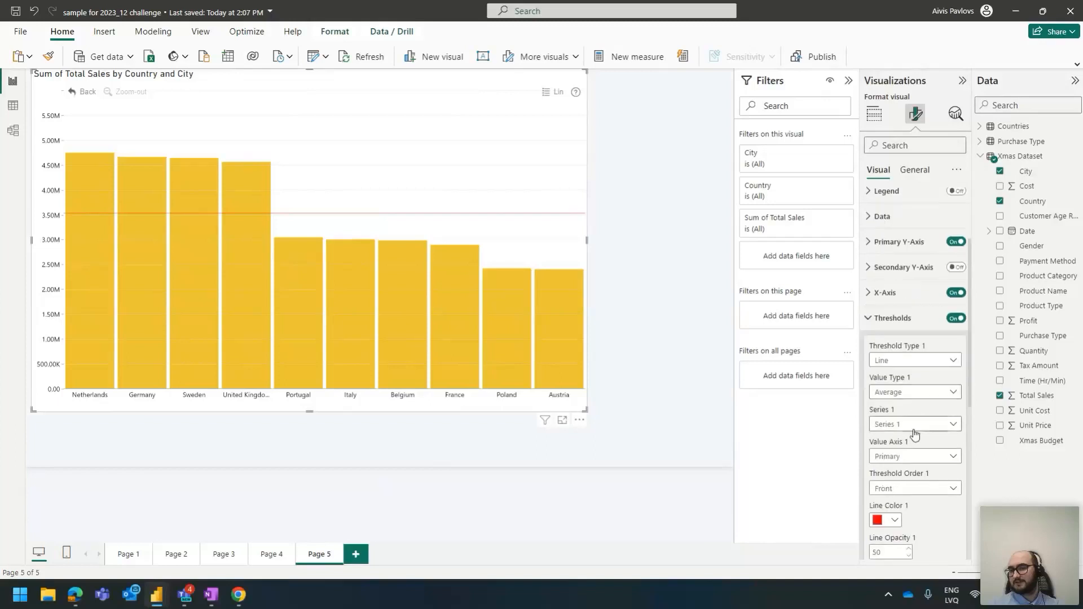
left_click(907, 427)
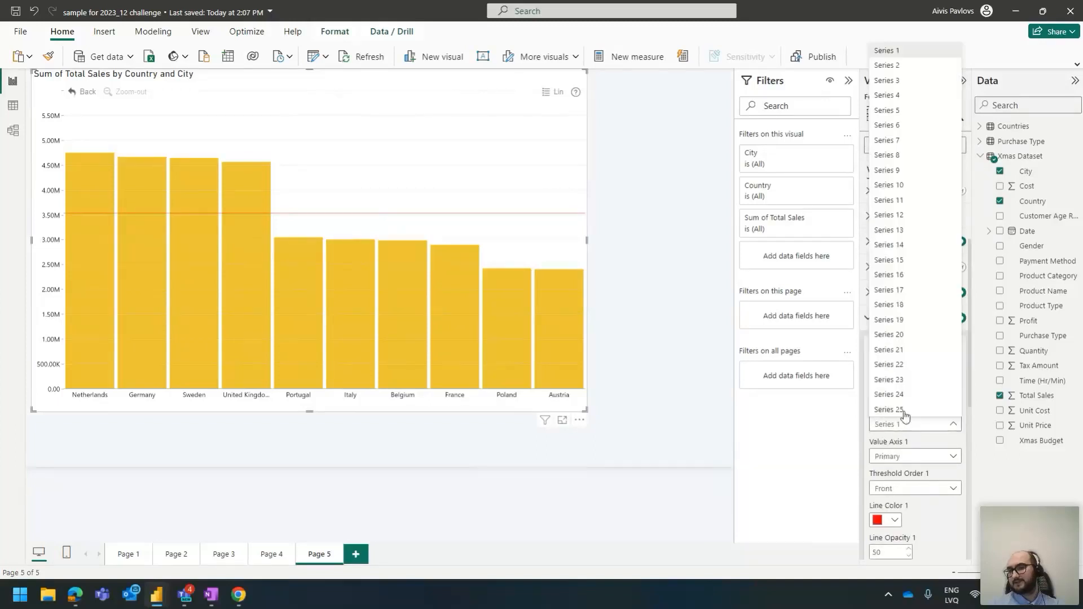
left_click(913, 37)
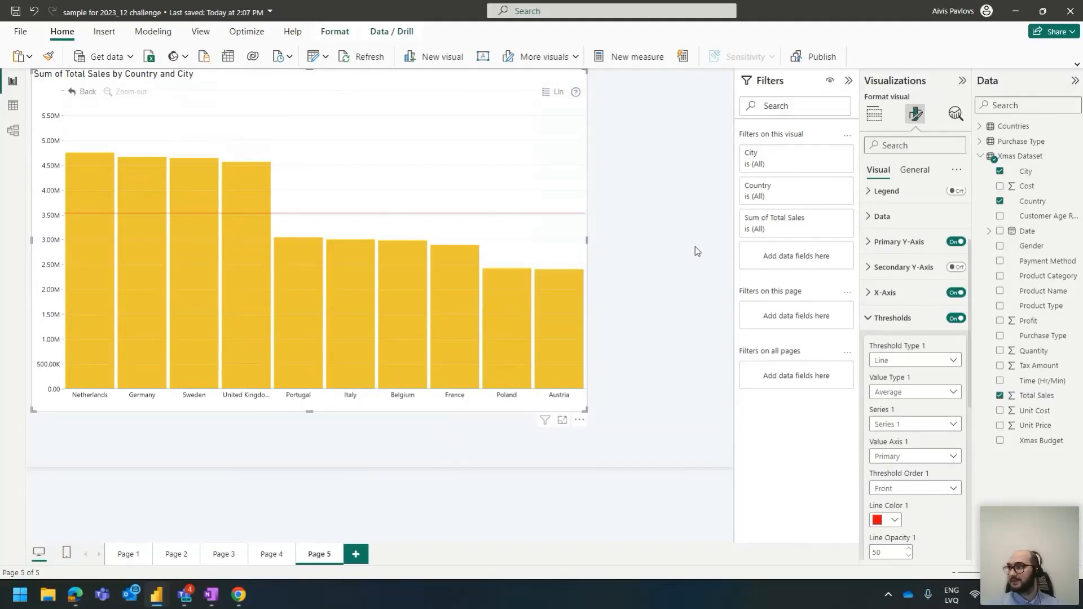
Format the threshold 1 line in black with 100 opacity and a line width of 3
scroll(903, 329, "down", 1)
scroll(903, 329, "down", 2)
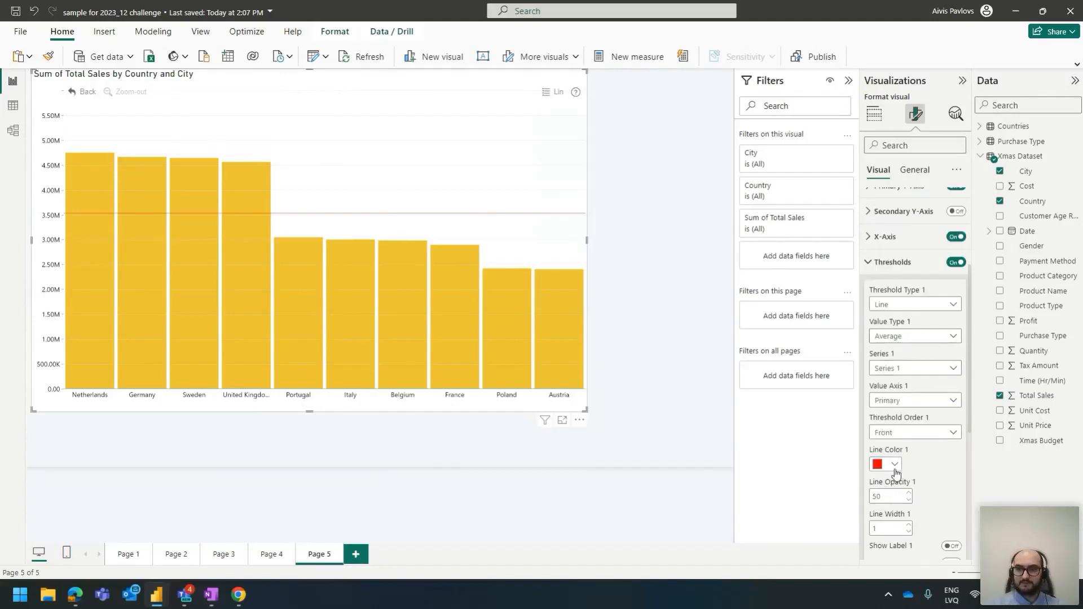
left_click(895, 465)
left_click(920, 410)
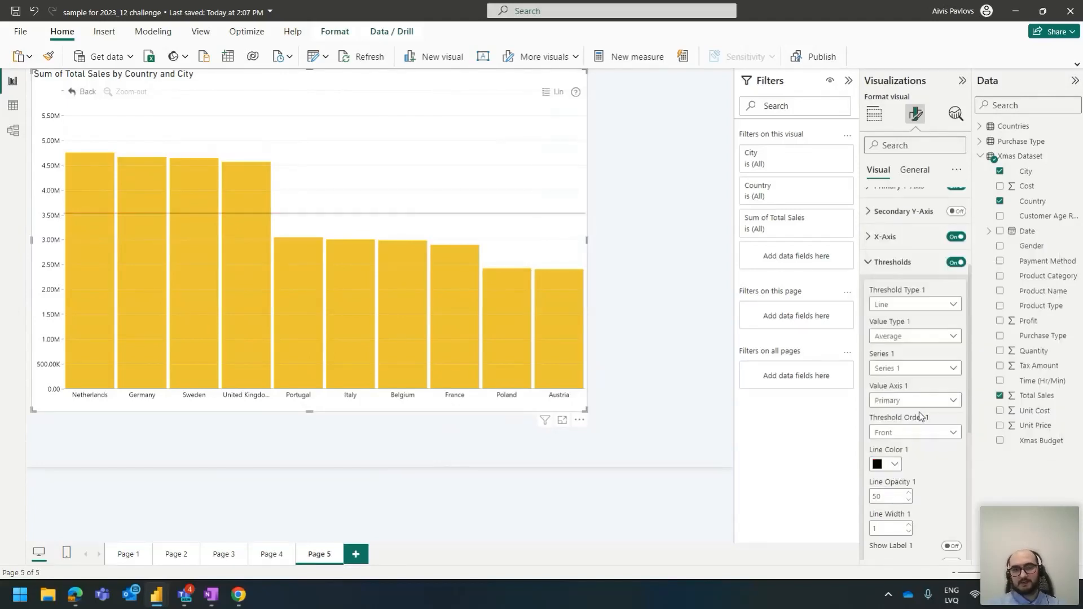
double_click(886, 496)
type("100")
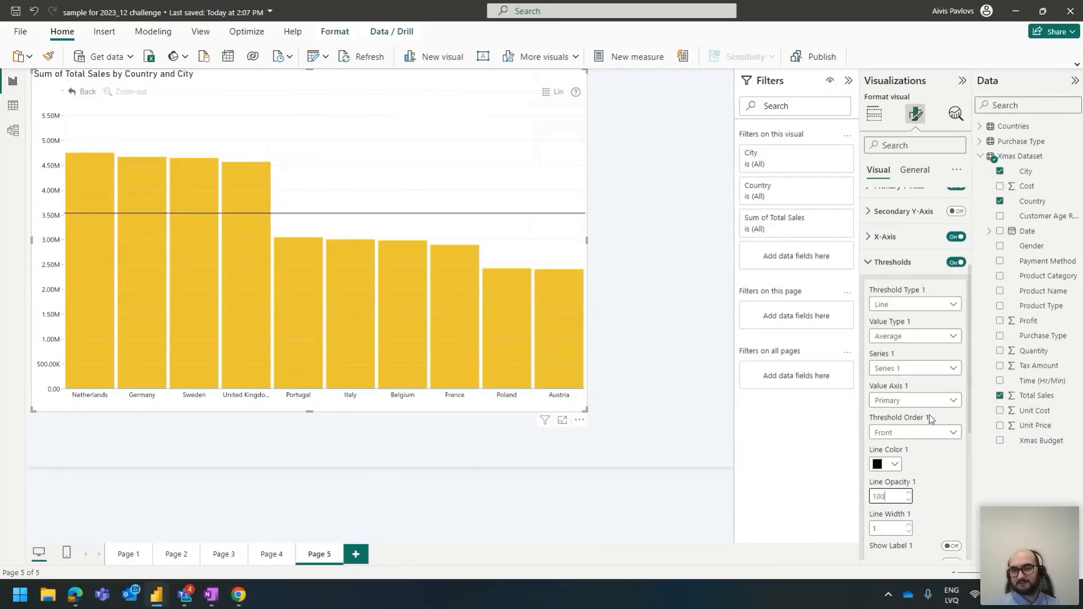
scroll(939, 466, "down", 2)
double_click(888, 473)
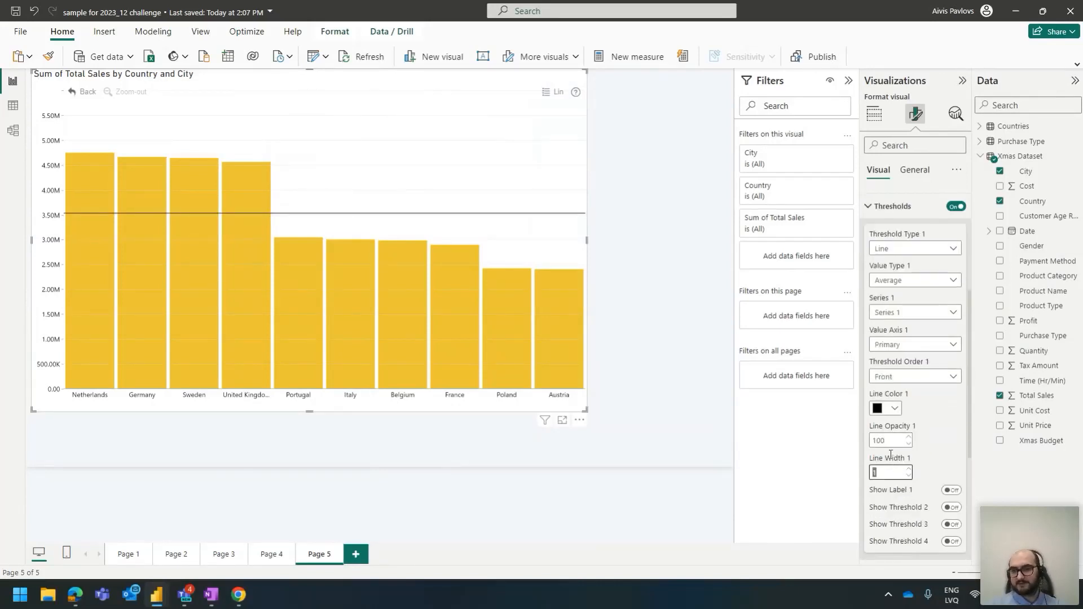
type("3")
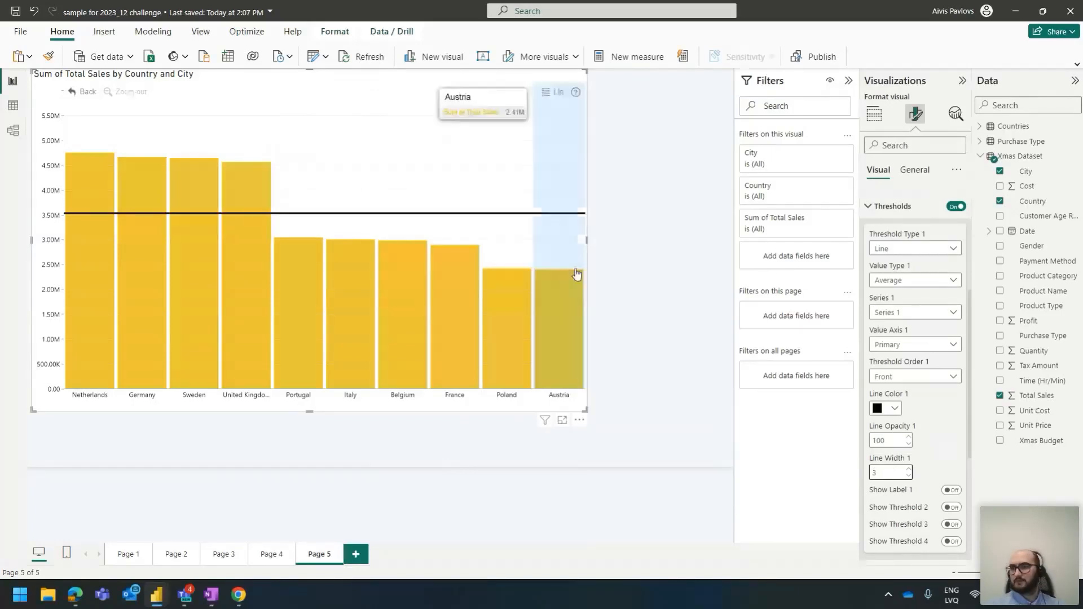
Show the label of threshold 1 and set its label text to "Average Sales"
left_click(951, 490)
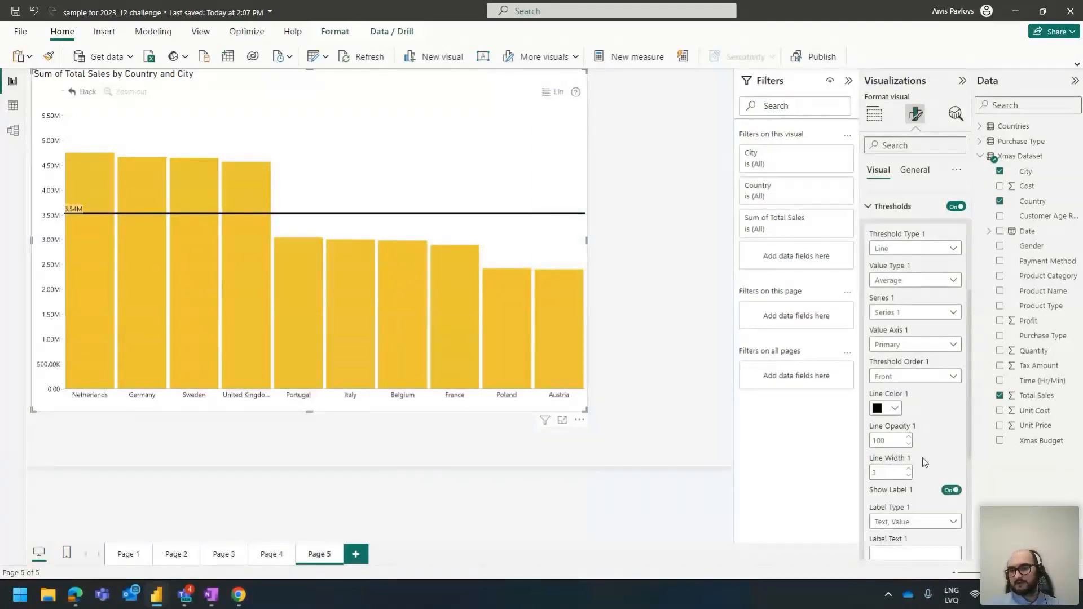
scroll(917, 474, "down", 2)
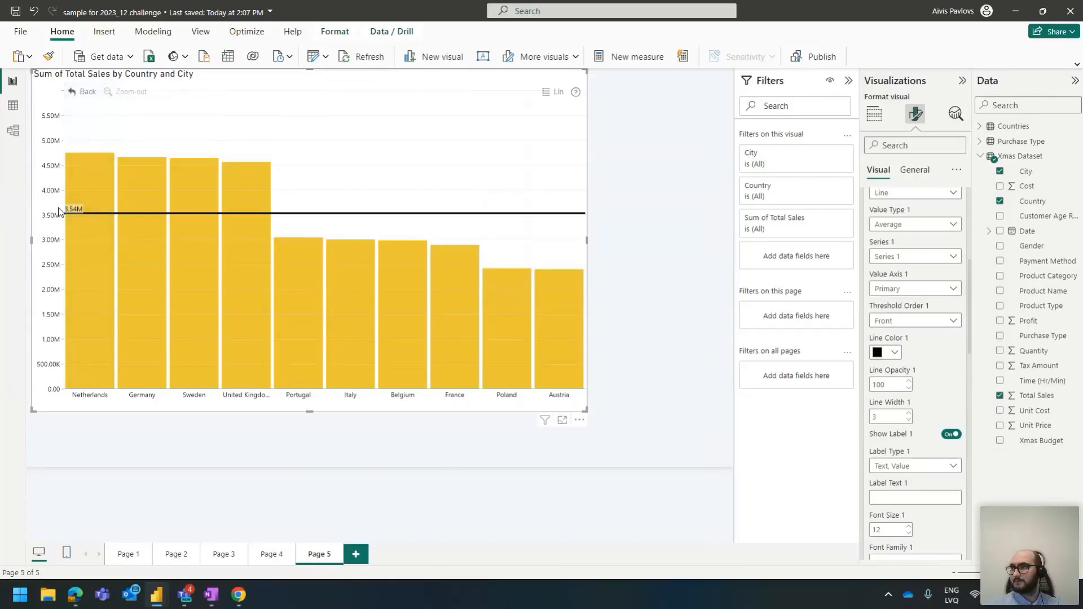
scroll(889, 422, "down", 2)
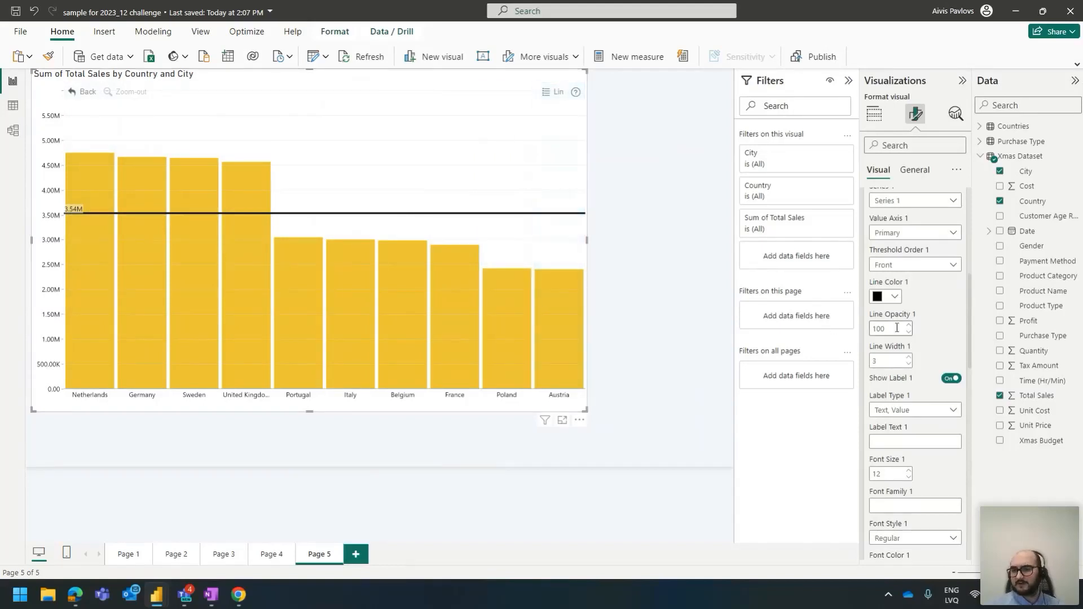
scroll(908, 300, "down", 1)
left_click(887, 386)
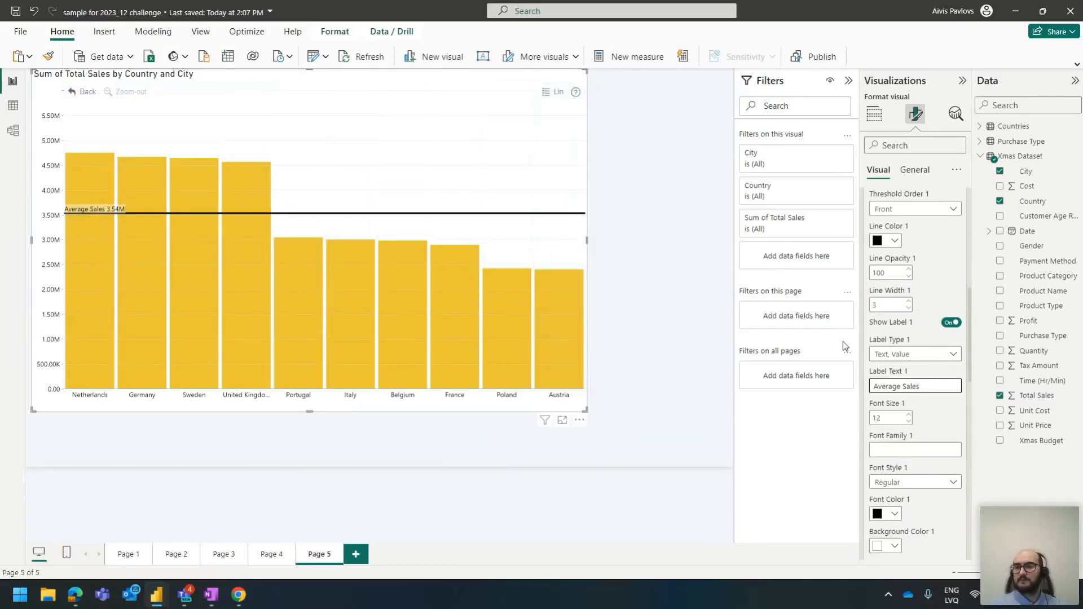
Give the threshold label a white font on a black background with 100 background opacity
scroll(908, 333, "down", 2)
scroll(909, 333, "down", 1)
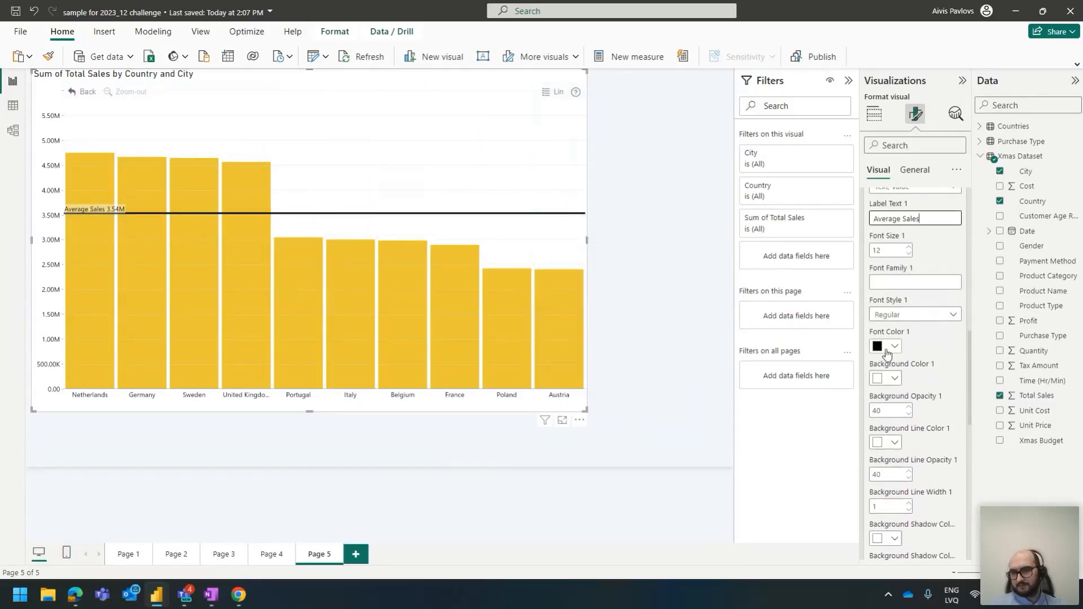
left_click(888, 348)
left_click(888, 389)
left_click(891, 377)
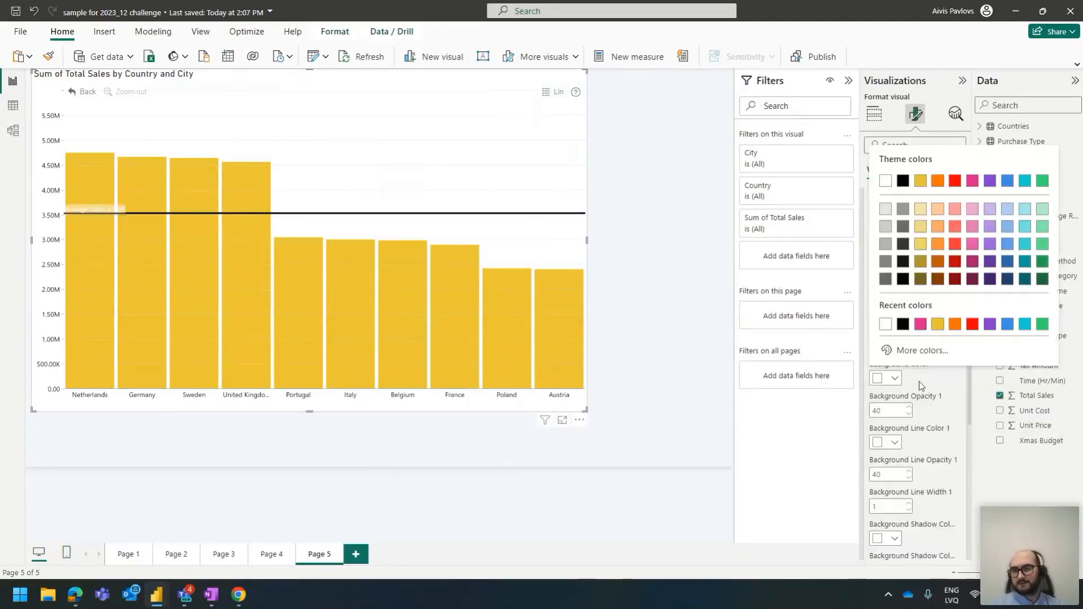
left_click(902, 179)
double_click(881, 411)
type("100")
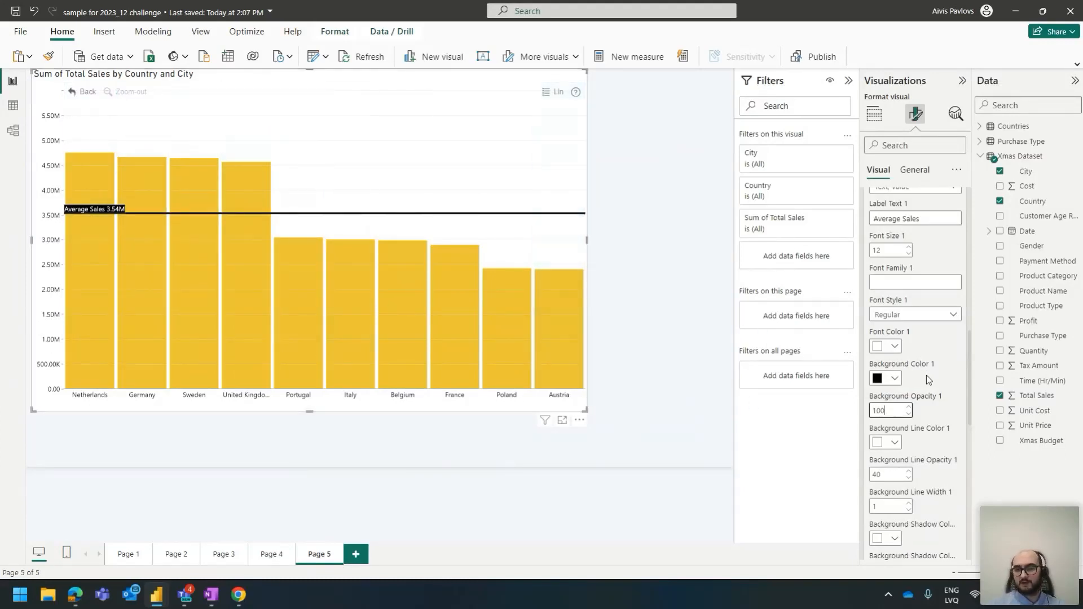
Set the horizontal position of the threshold label to Right
scroll(927, 379, "down", 3)
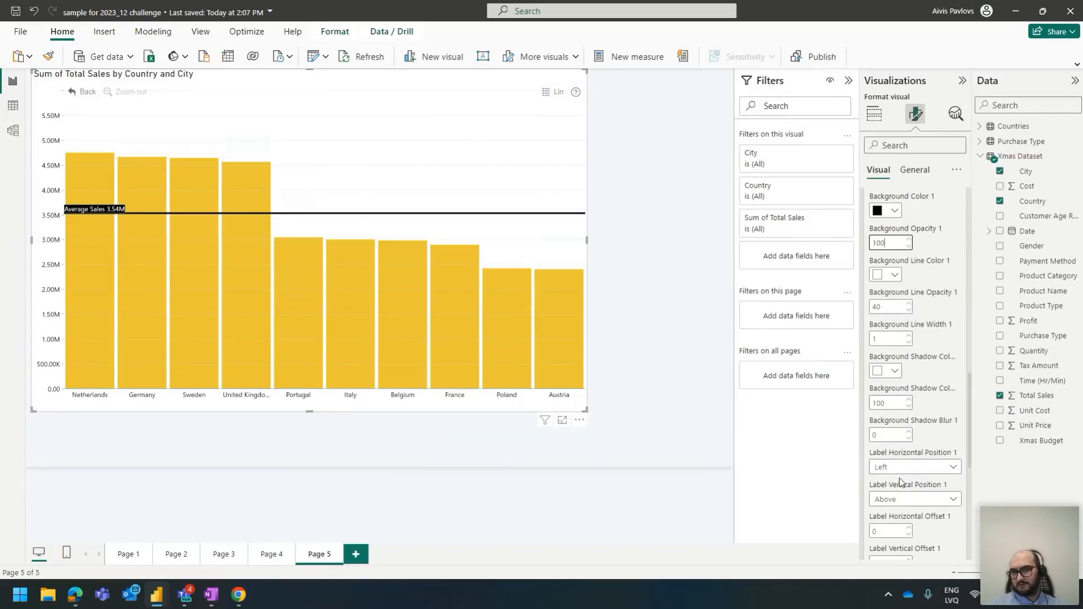
scroll(905, 435, "down", 1)
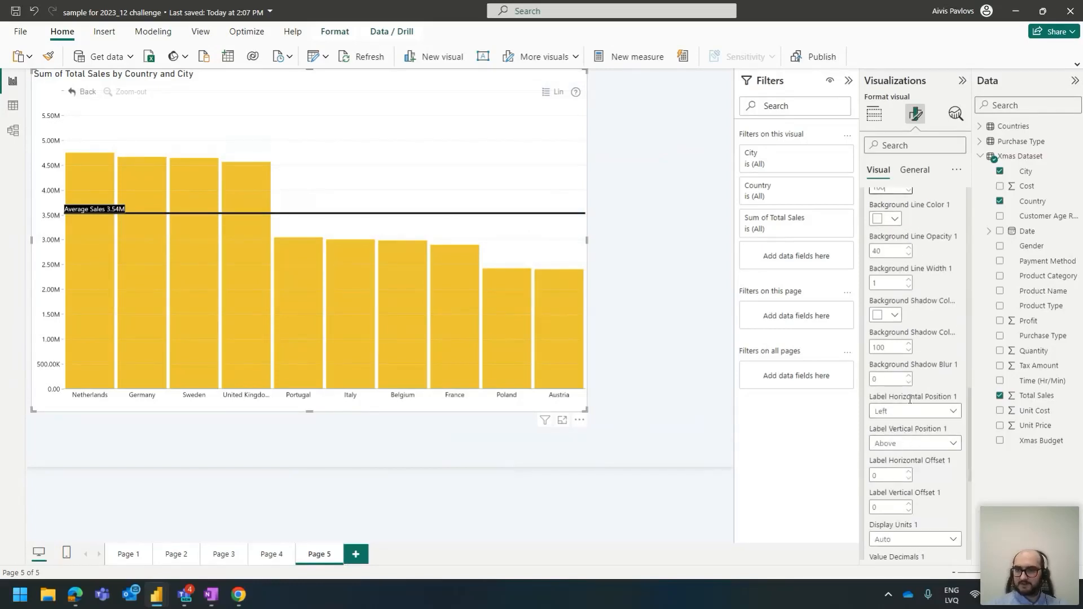
left_click(901, 412)
left_click(895, 444)
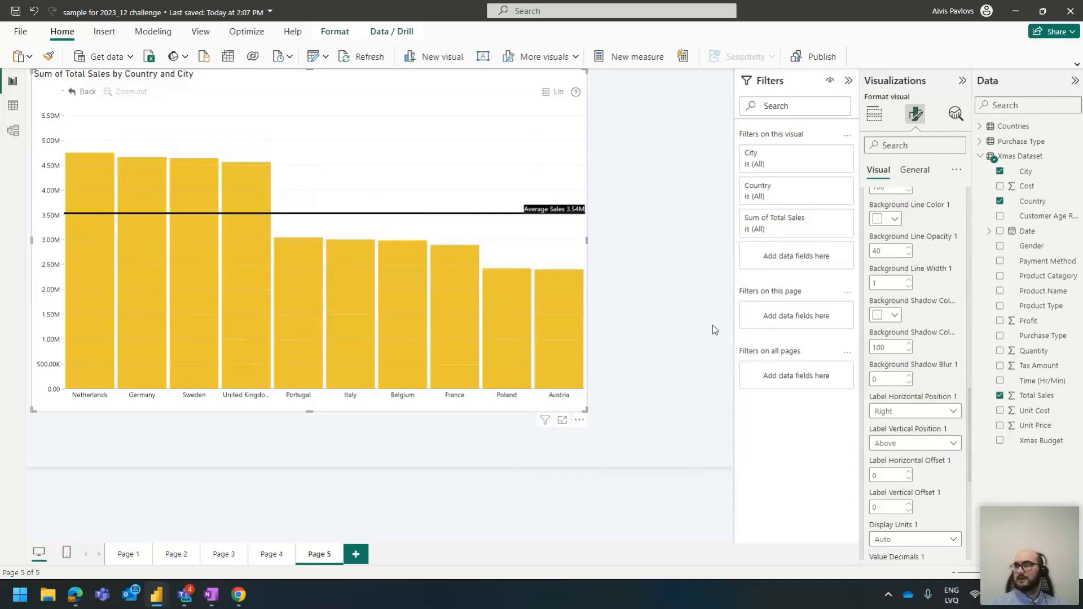
Enlarge the chart to fill the report page and view it in focus mode with the side panes collapsed
left_click_drag(585, 408, 733, 467)
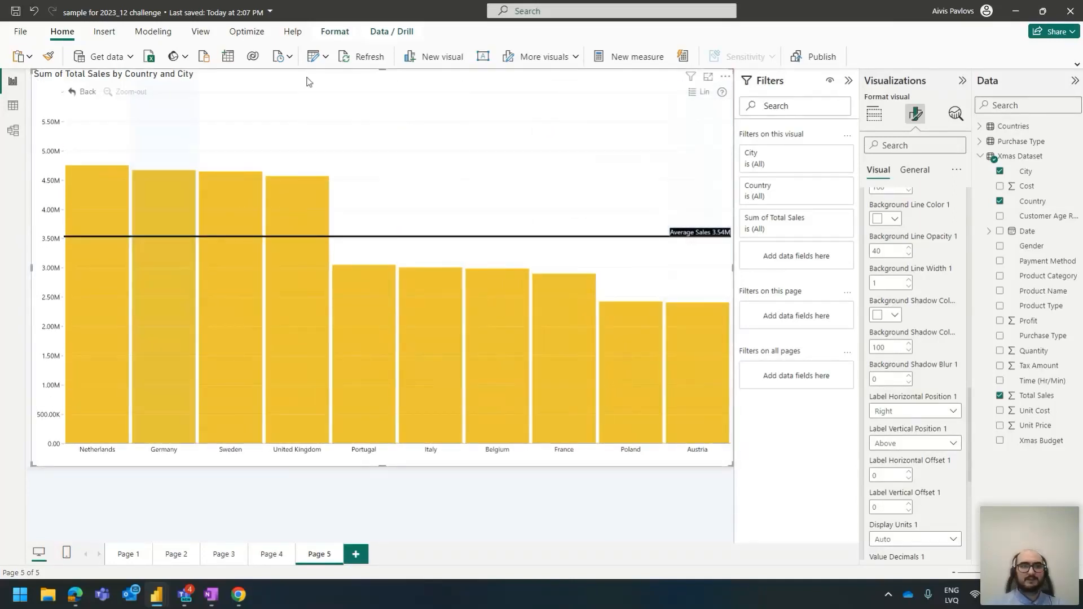
left_click(708, 77)
left_click(792, 86)
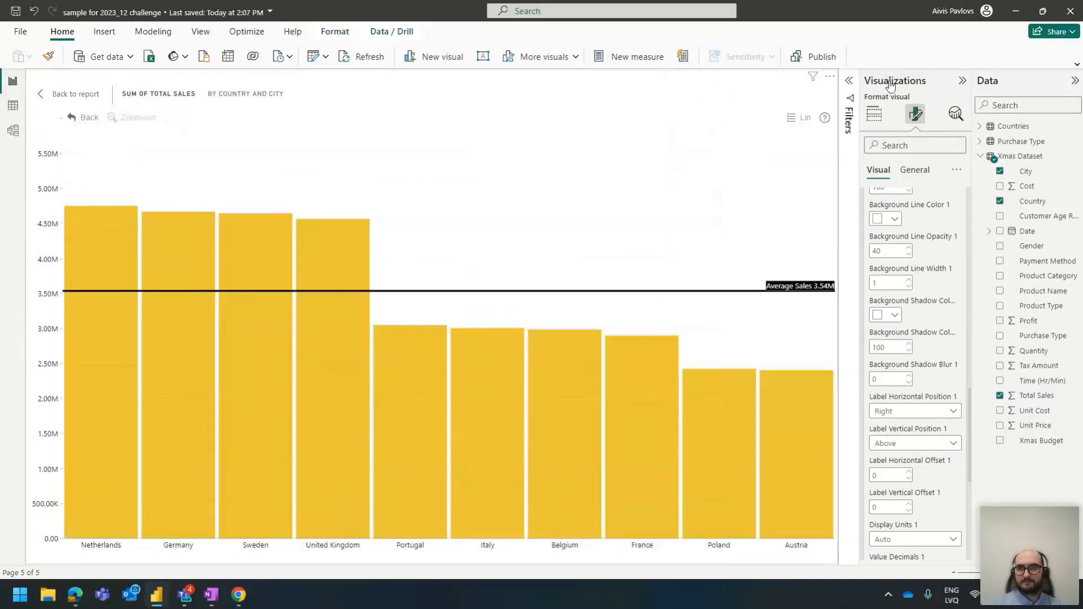
left_click(898, 85)
left_click(1005, 87)
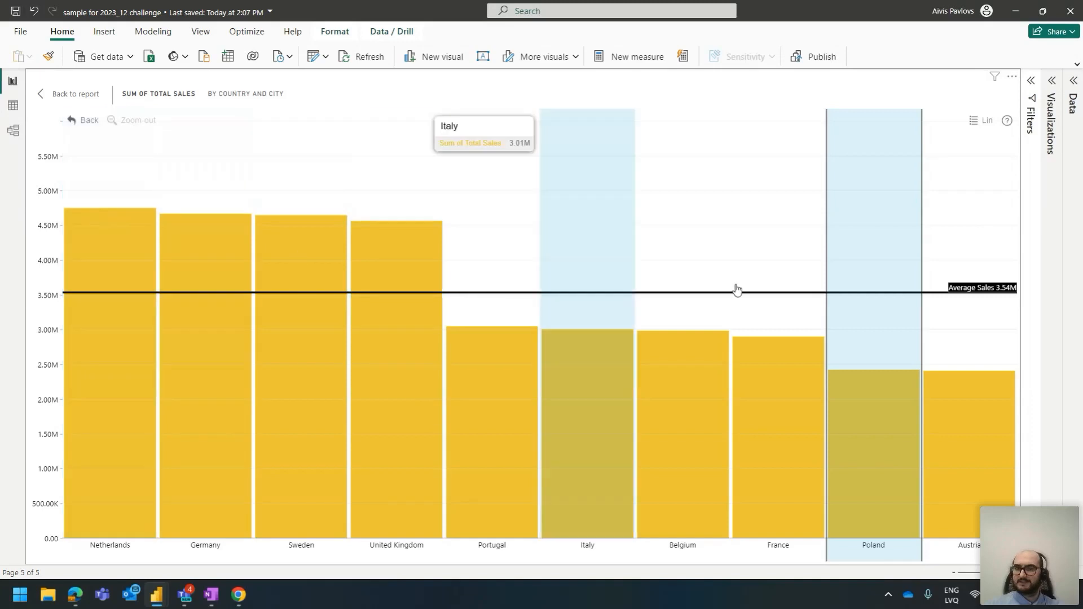
Drill down into Portugal and examine how the average sales line compares with its cities
left_click_drag(879, 289, 832, 286)
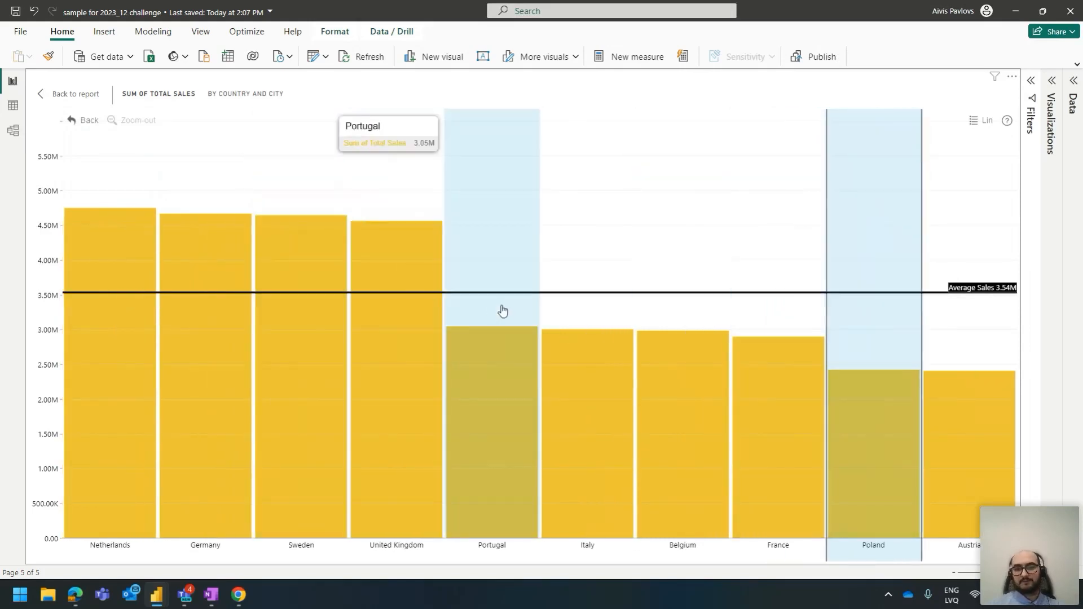
left_click(502, 308)
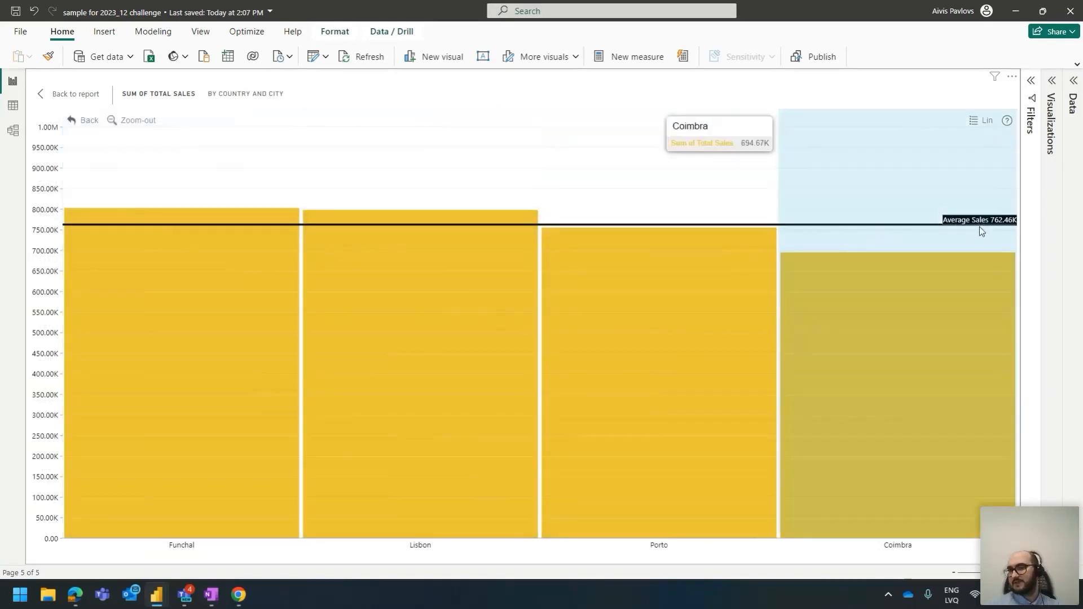
left_click_drag(955, 284, 457, 275)
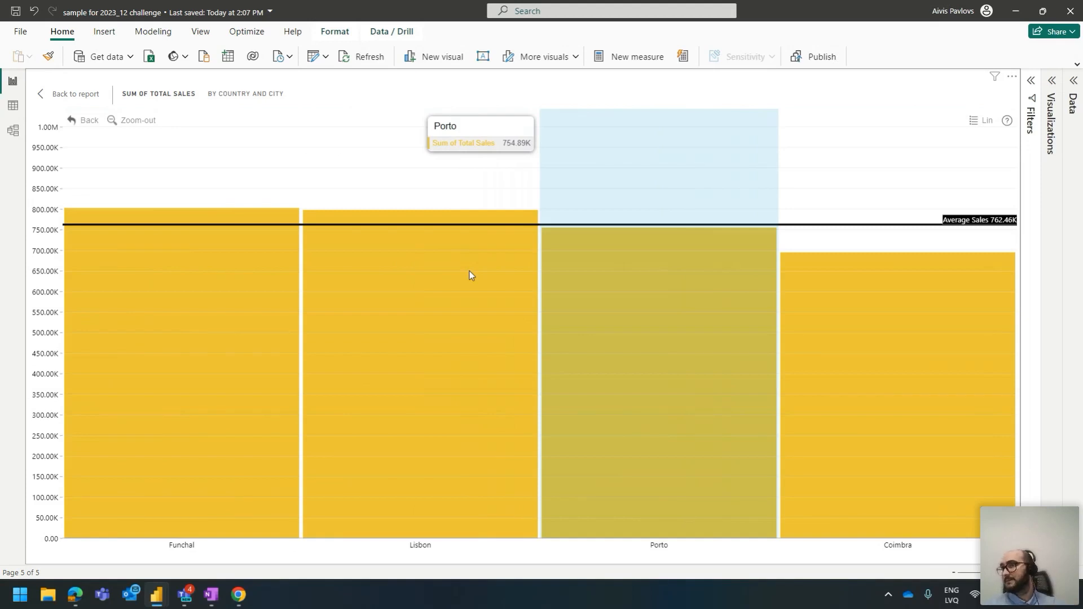
Leave focus mode, reopen the visual formatting pane and bring the combo chart back to the country level
left_click(70, 94)
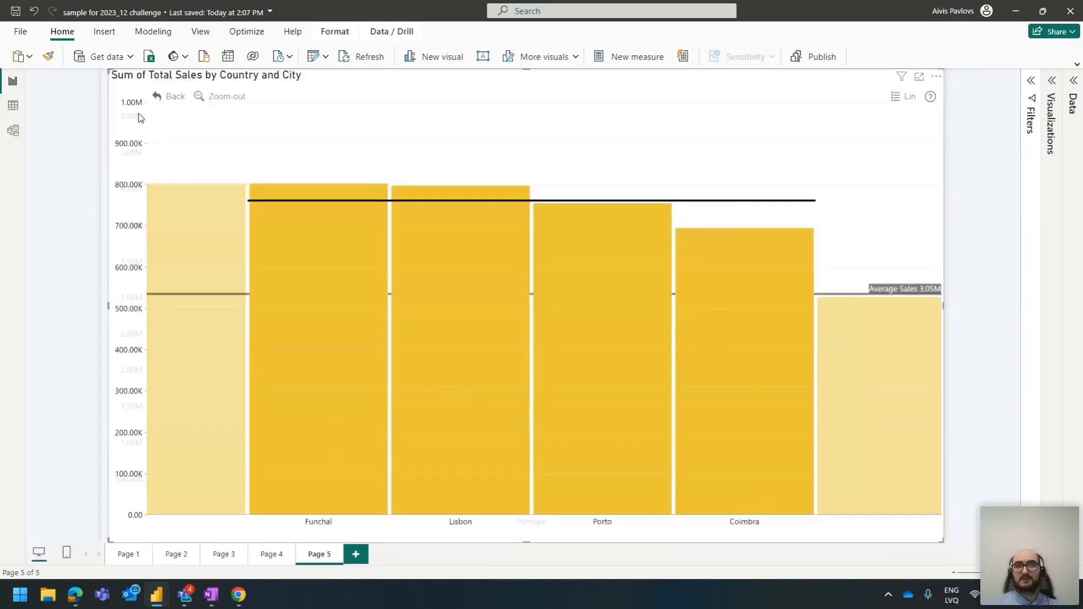
left_click(1036, 86)
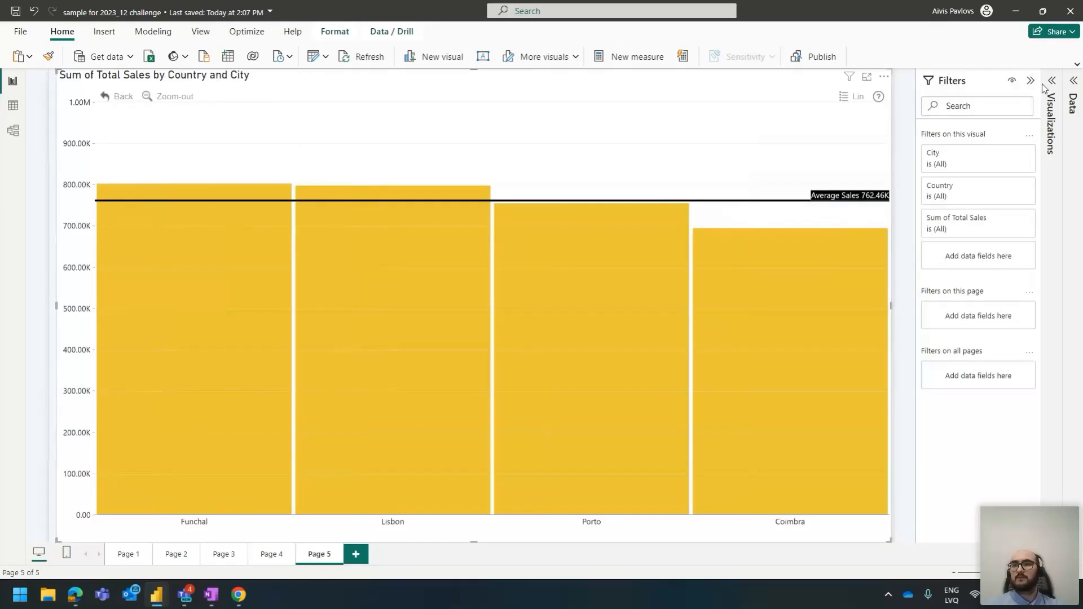
left_click(1051, 82)
left_click(932, 80)
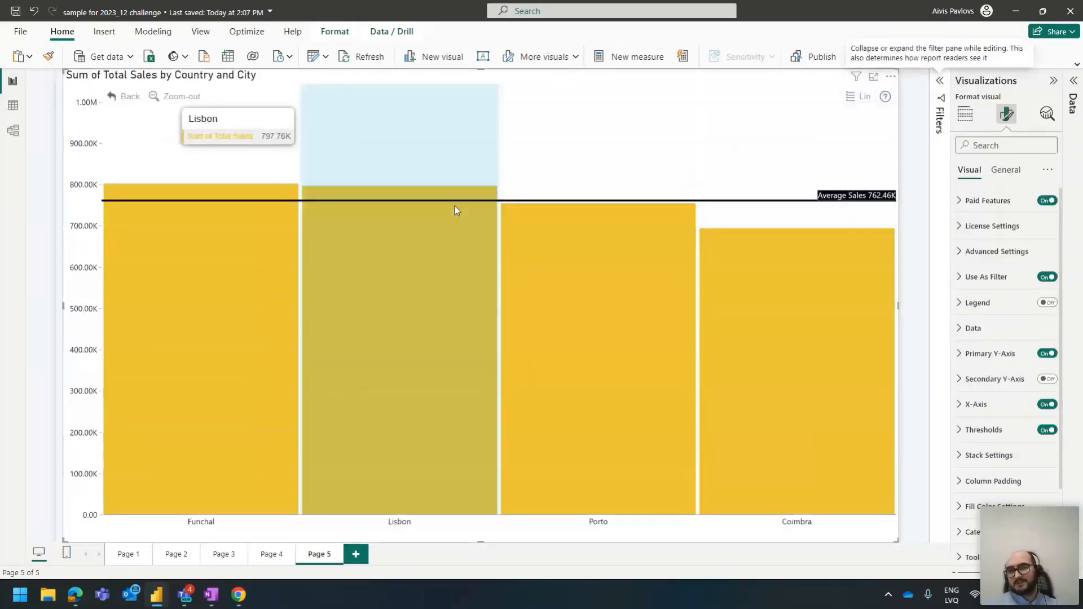
left_click(192, 97)
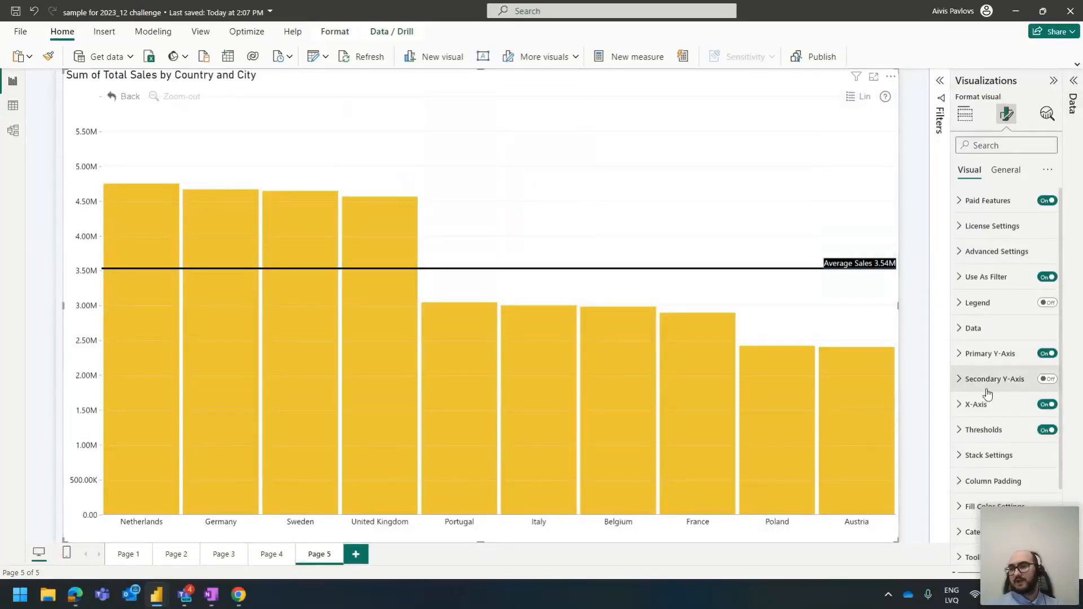
Enable the Reset Button in the combo chart's toolbar settings
scroll(1015, 350, "down", 3)
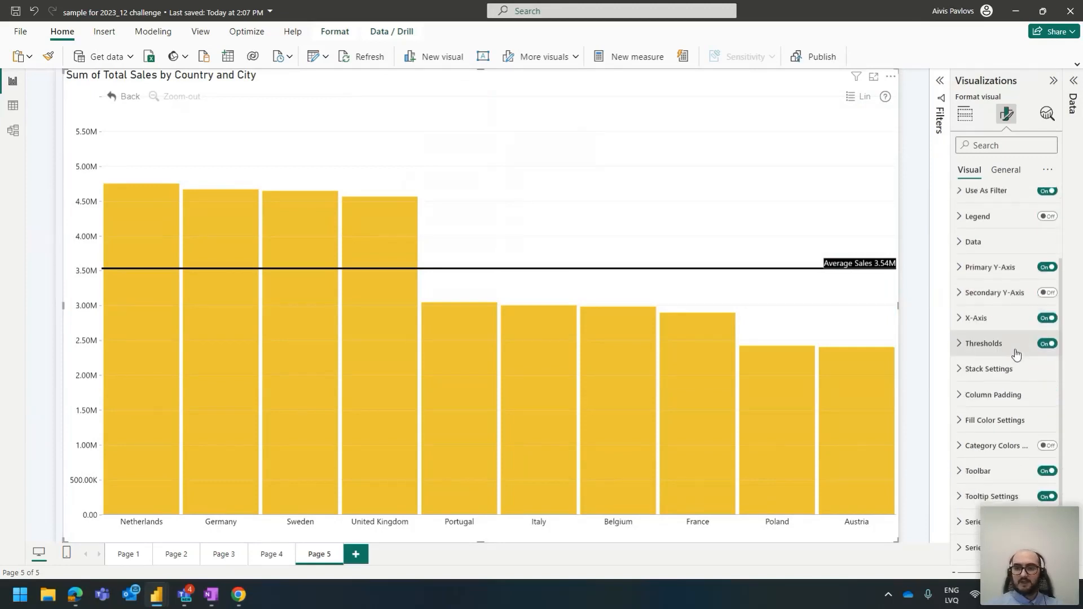
left_click(979, 477)
scroll(966, 372, "down", 3)
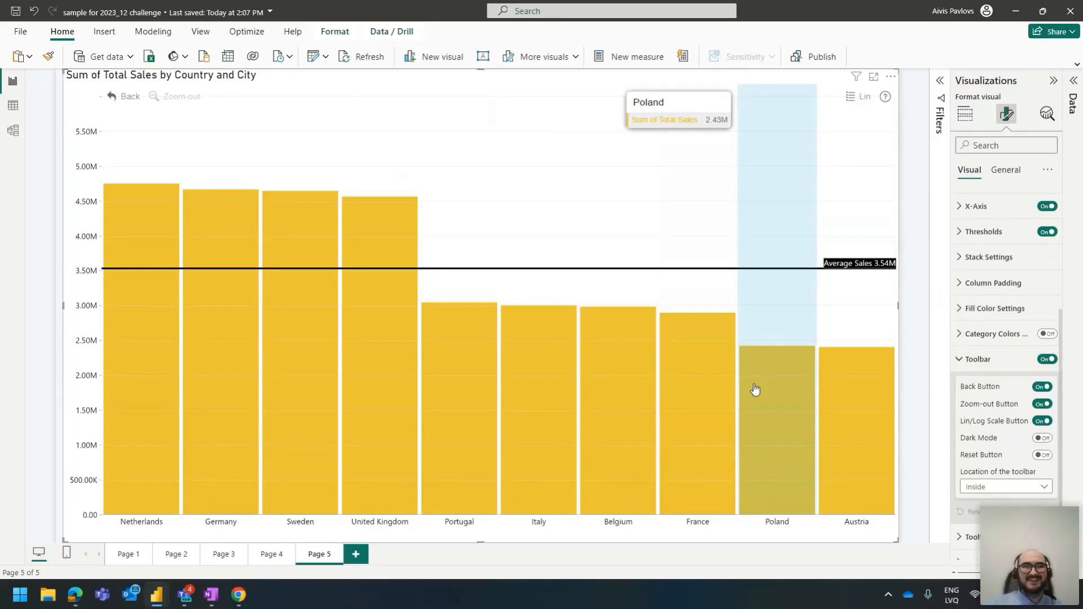
left_click(1043, 455)
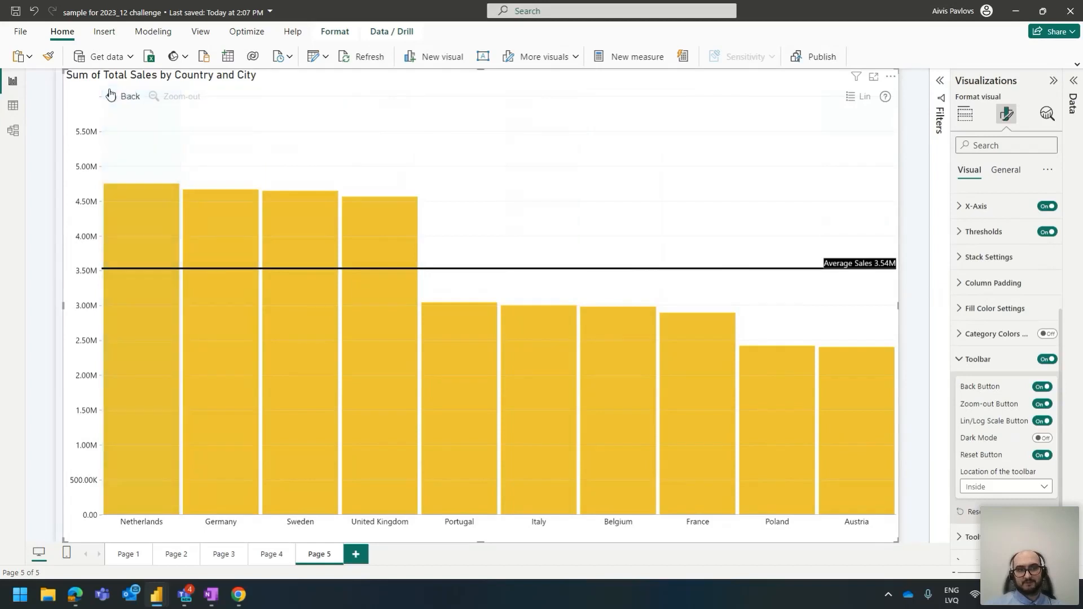
Shrink the combo chart so it occupies only the upper-left part of the report page
left_click_drag(62, 70, 125, 89)
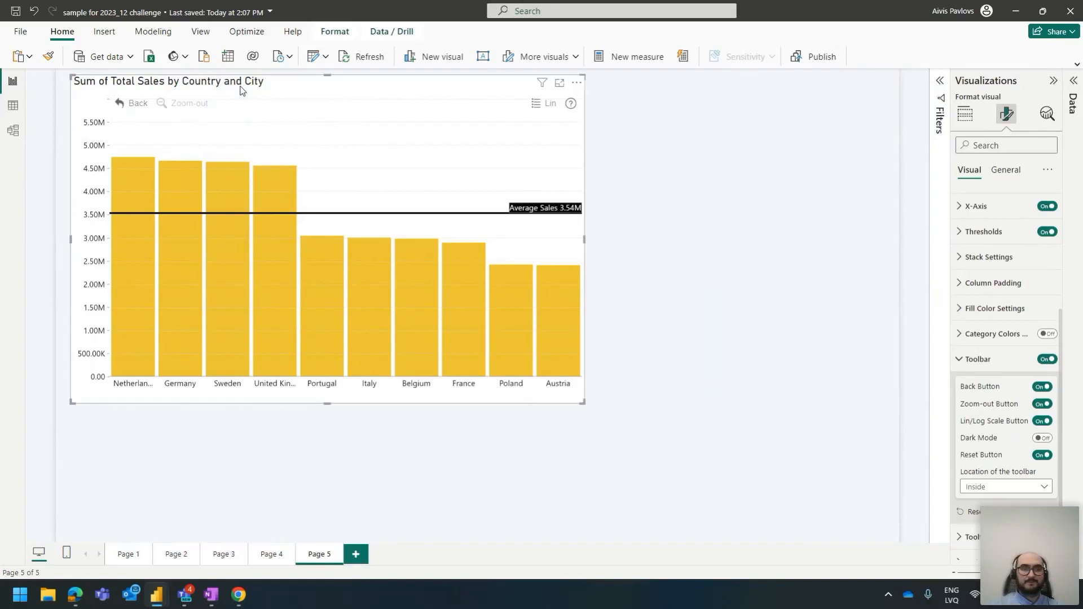
left_click_drag(584, 403, 566, 337)
Add a Drill Down Donut PRO chart to the right of the combo chart, with Total Sales as values and Gender as category
left_click(965, 114)
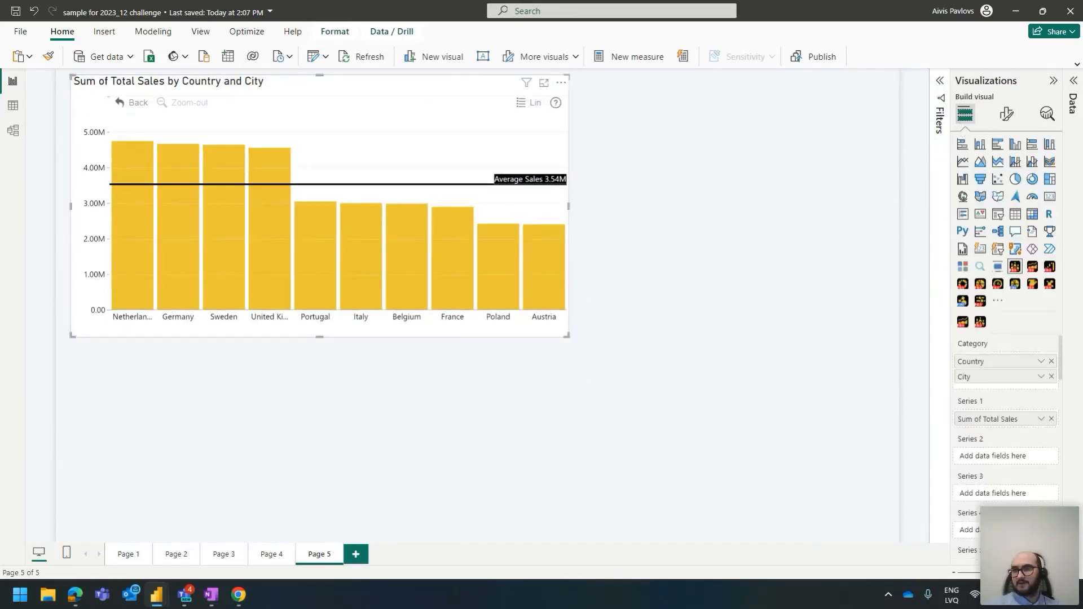
left_click(1075, 83)
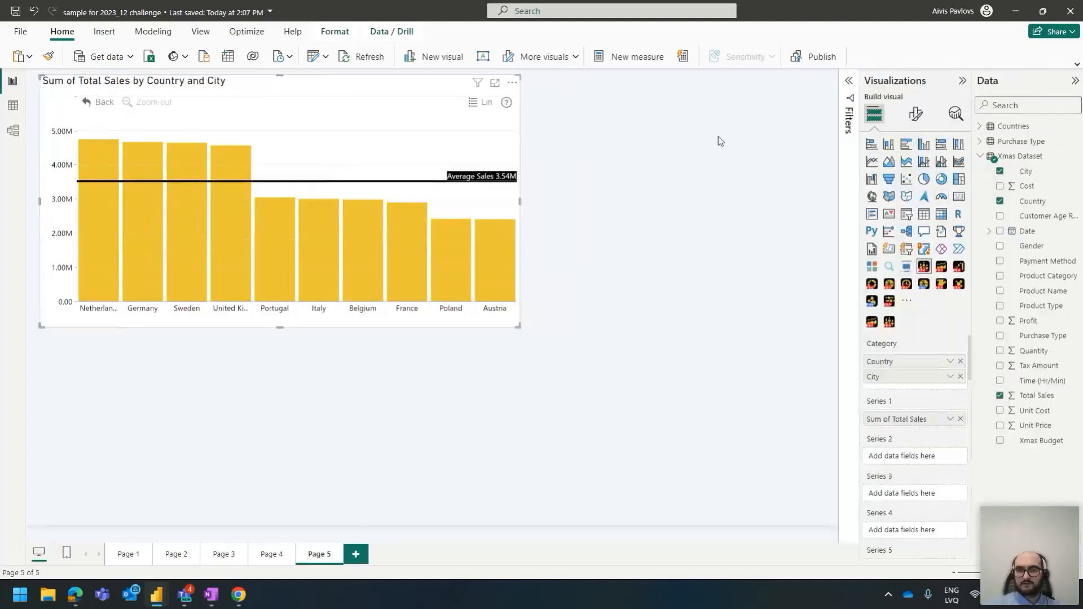
left_click(719, 136)
left_click(872, 284)
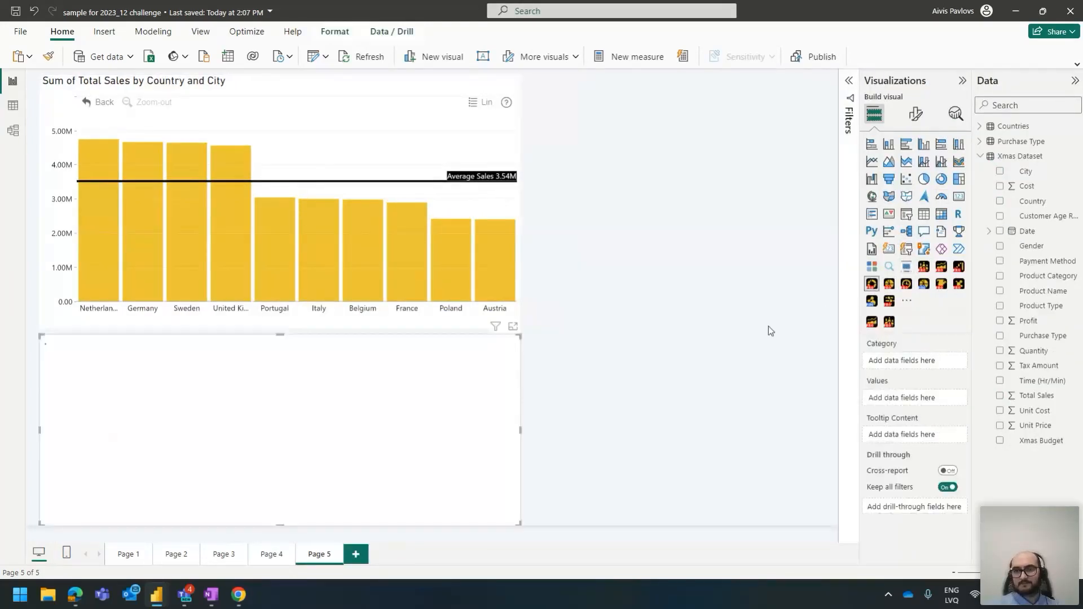
left_click_drag(268, 339, 620, 79)
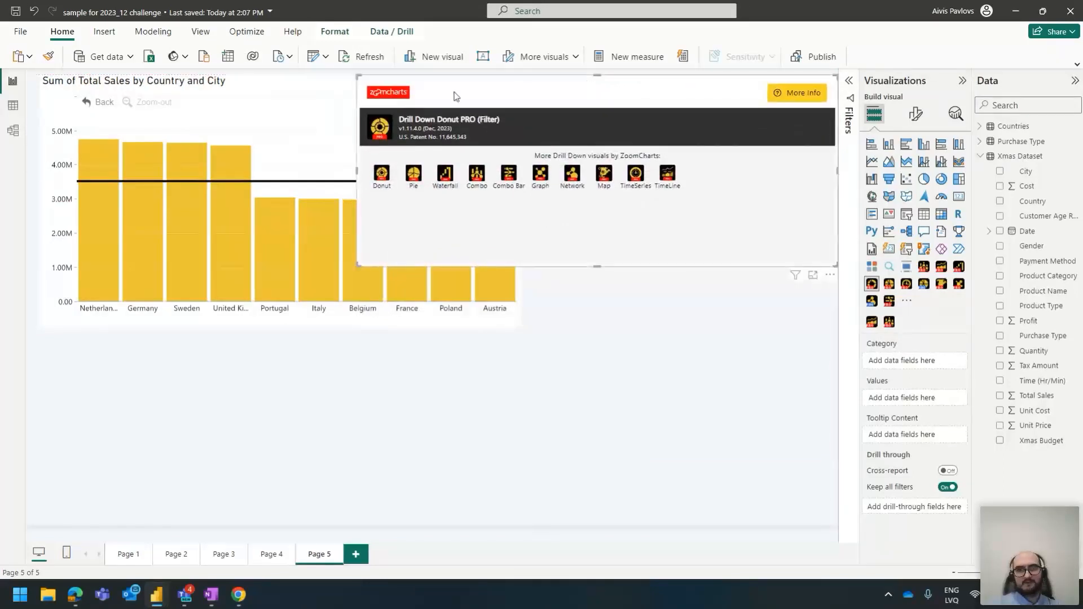
left_click_drag(358, 85, 533, 89)
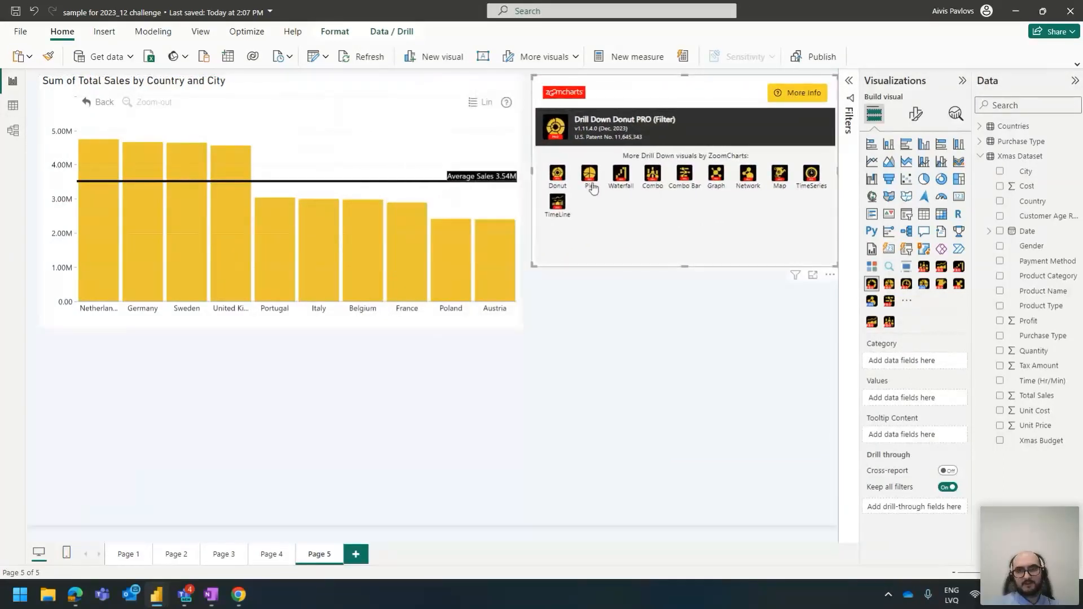
left_click_drag(624, 267, 685, 330)
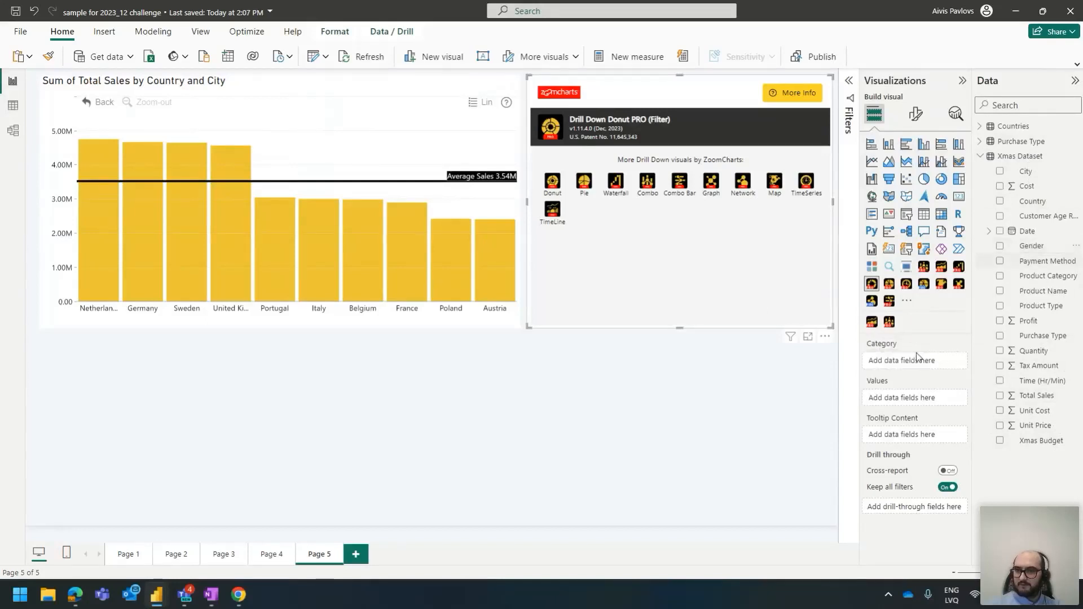
left_click_drag(1037, 396, 917, 401)
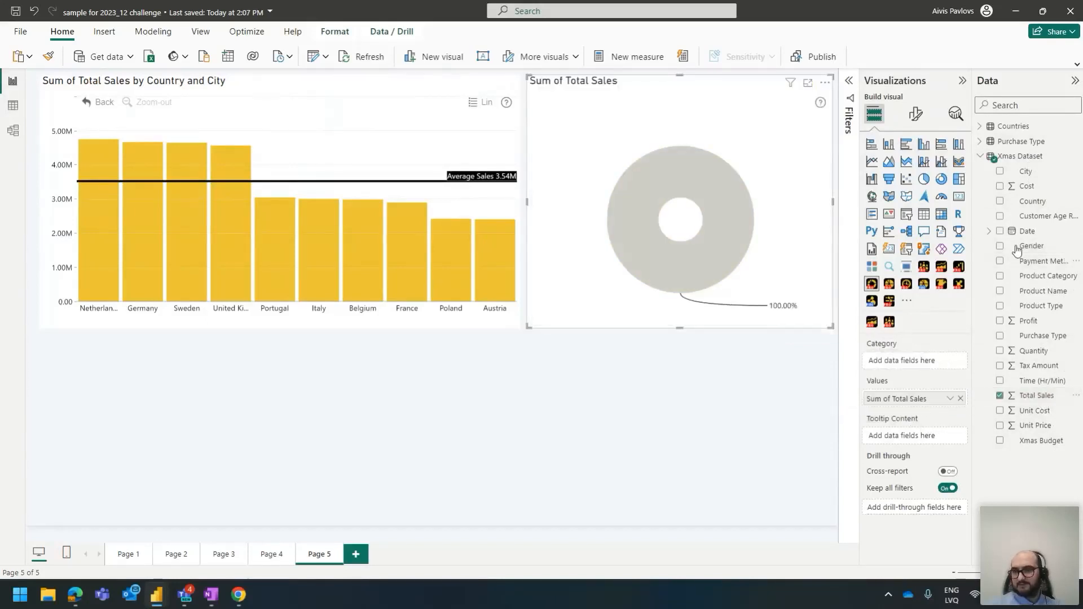
left_click_drag(1032, 246, 917, 364)
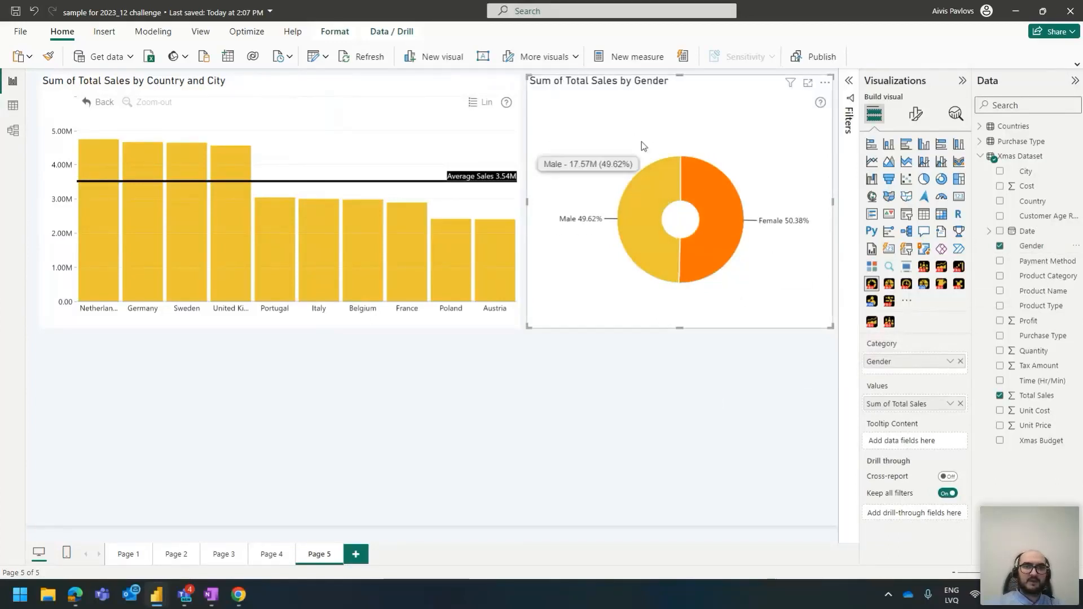
Turn on the toolbar of the donut chart
left_click(915, 113)
left_click(893, 405)
left_click(956, 405)
left_click(901, 412)
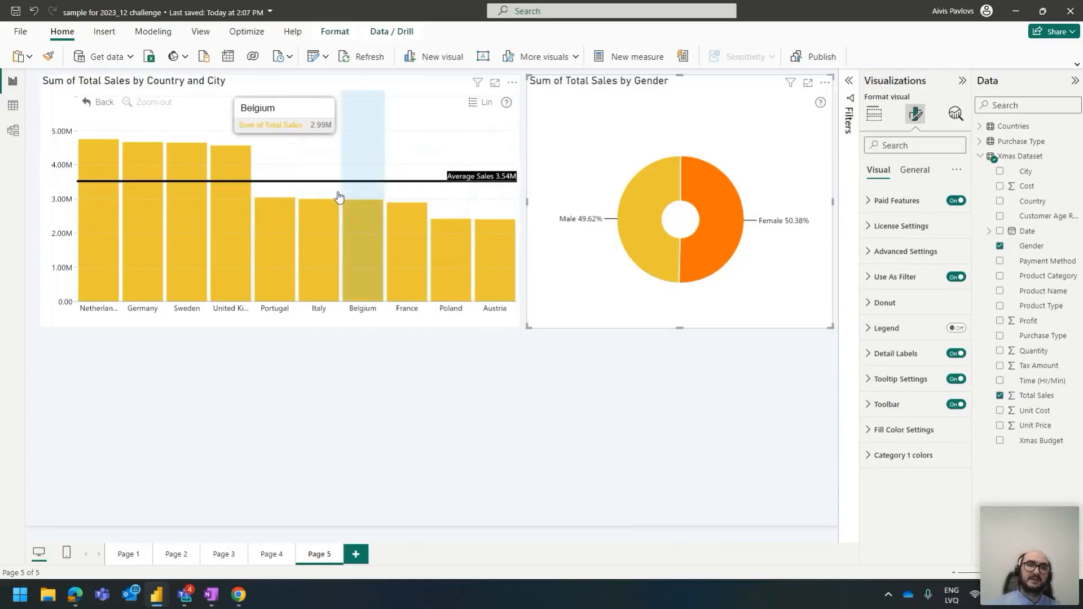
Test cross-filtering by drilling down into United Kingdom and selecting the Male slice, and reset both charts
left_click(232, 233)
left_click(231, 230)
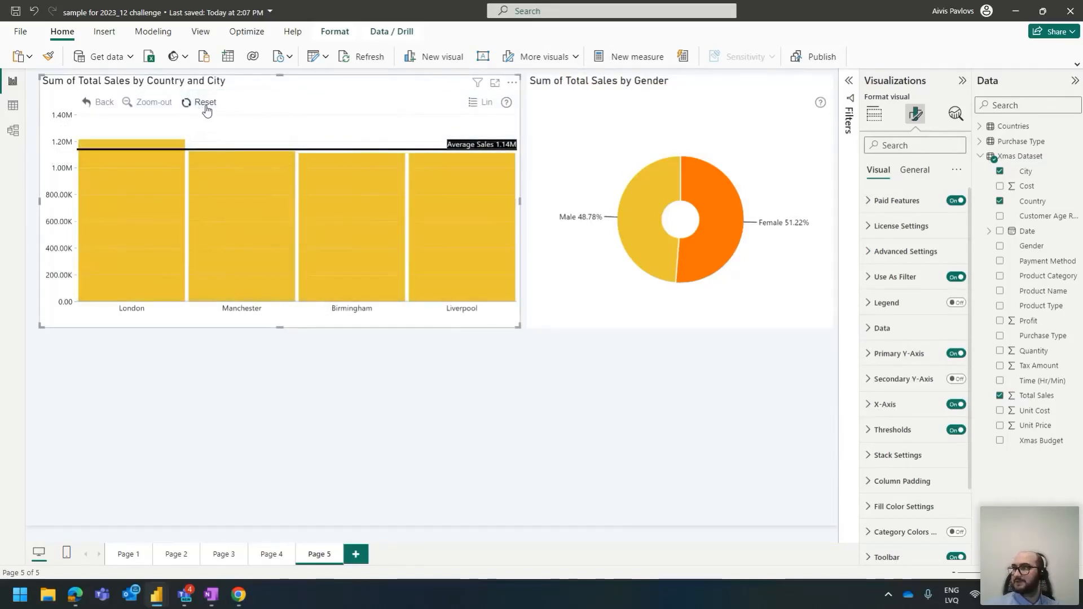
left_click(646, 268)
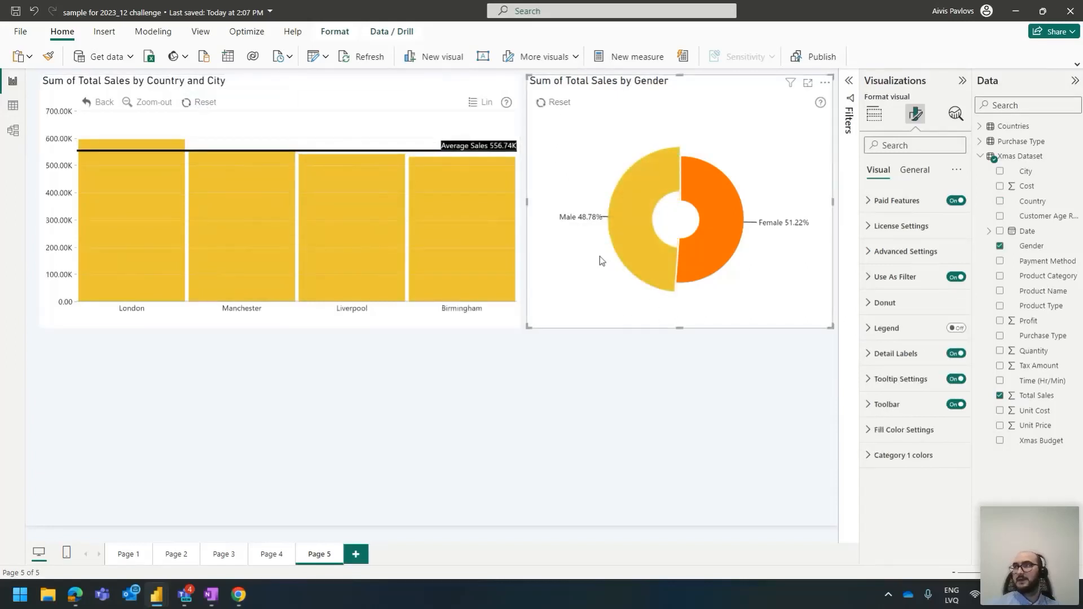
left_click(590, 304)
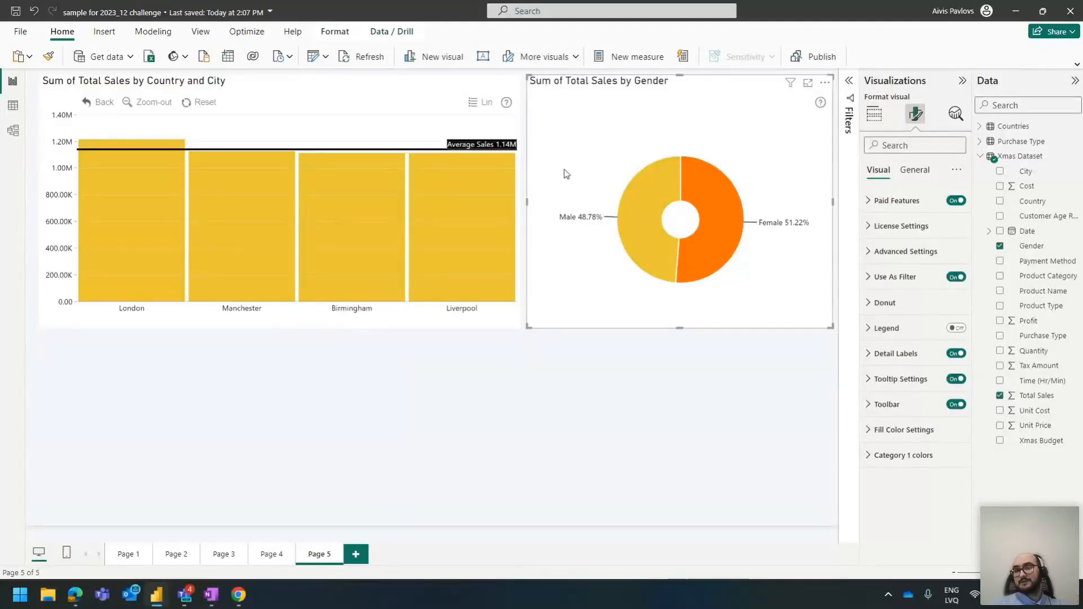
left_click(643, 192)
mouse_move(609, 234)
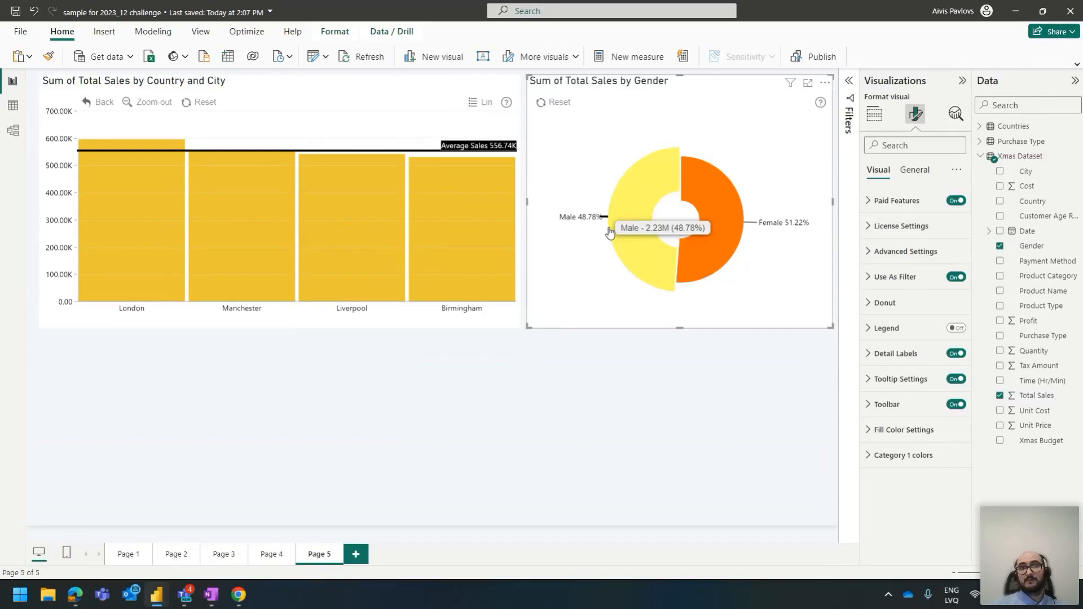
left_click(206, 103)
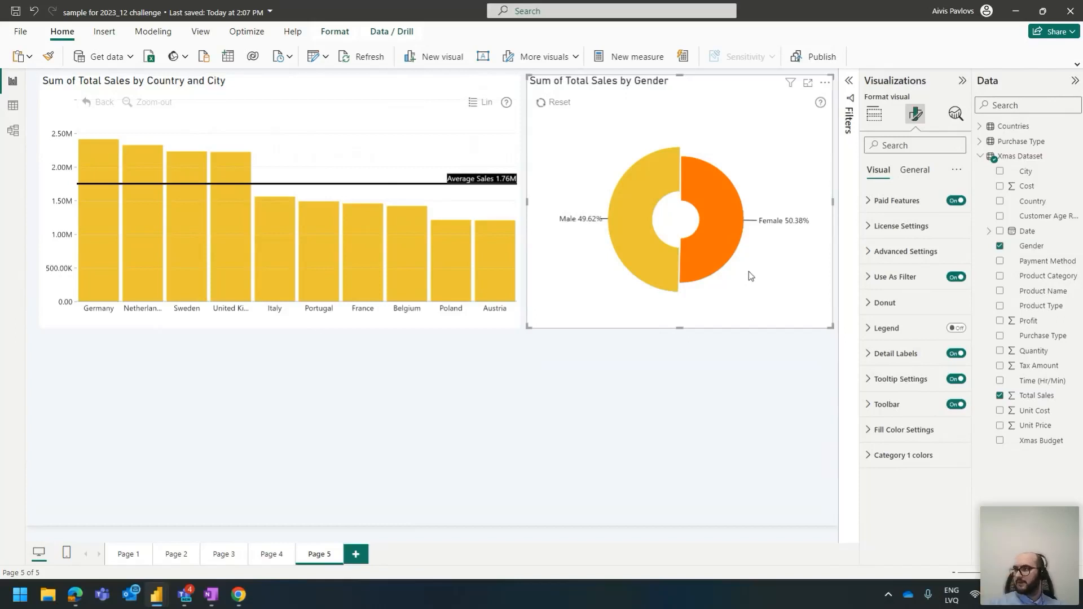
left_click(558, 103)
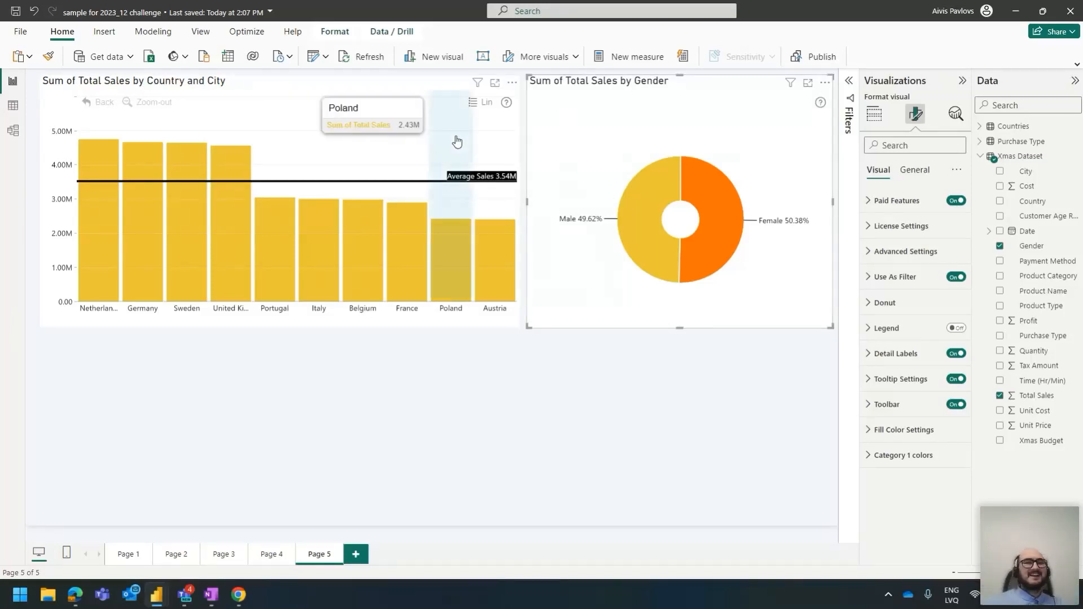
Examine the combo chart's Primary Y-Axis settings, including the scale adjustment tolerance
left_click(408, 85)
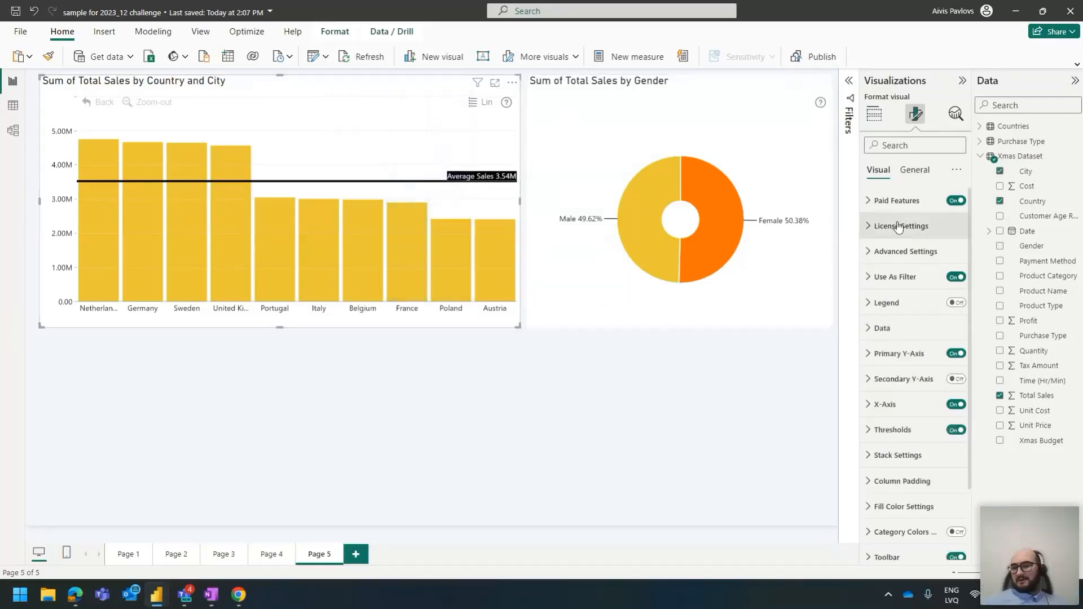
scroll(909, 299, "down", 2)
left_click(918, 305)
scroll(914, 299, "down", 3)
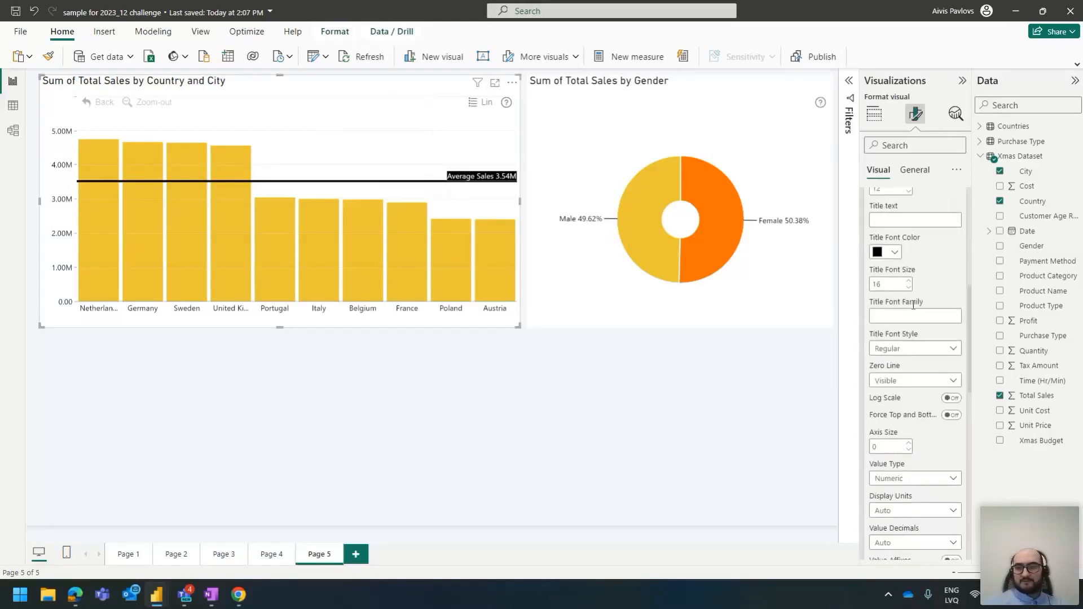
scroll(908, 292, "up", 5)
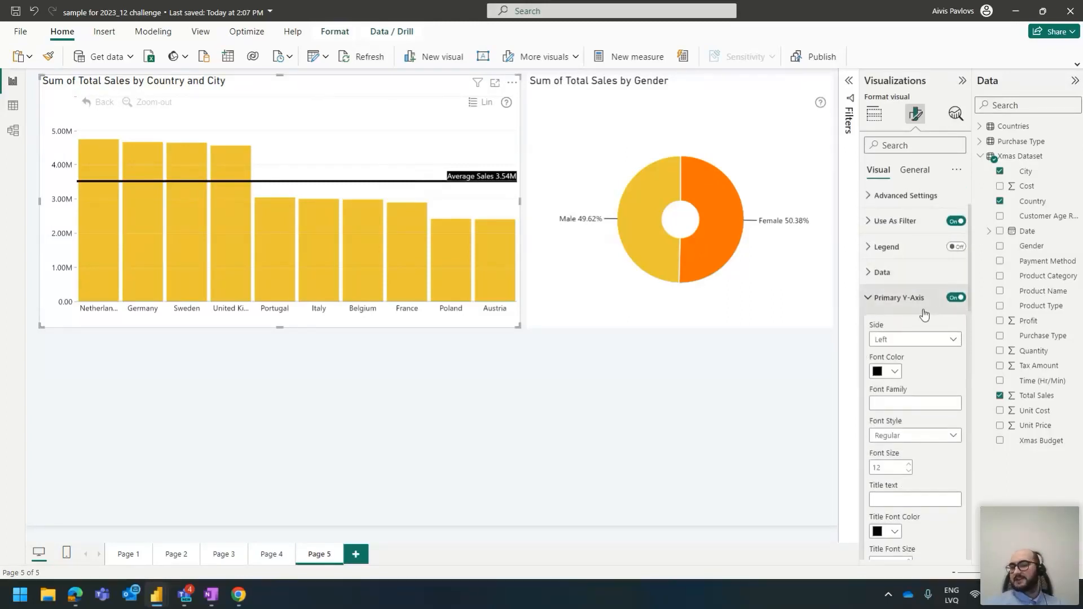
scroll(921, 307, "down", 1)
scroll(920, 306, "down", 6)
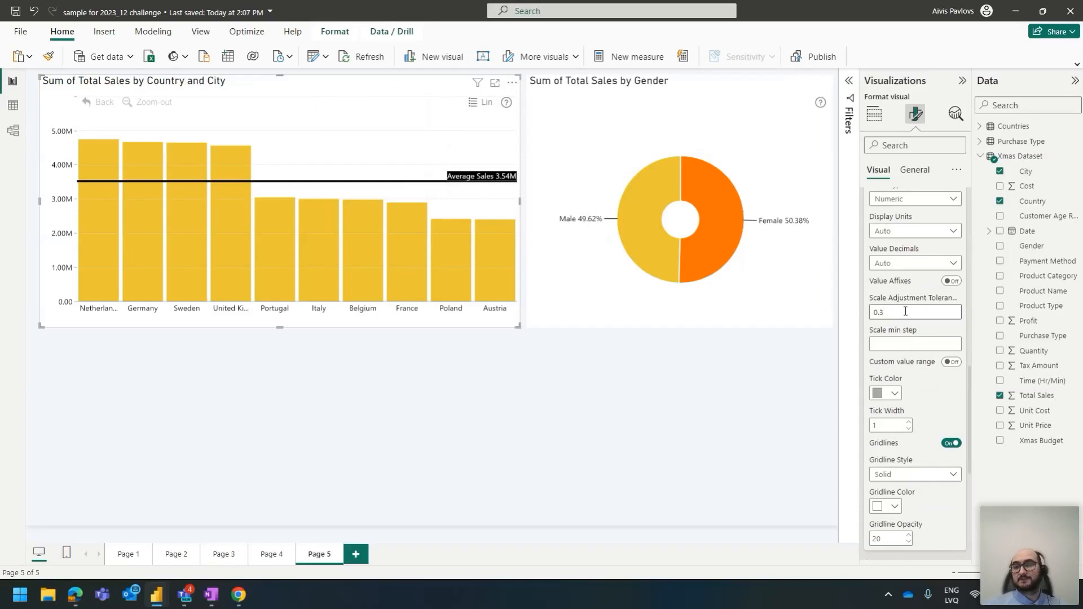
mouse_move(926, 302)
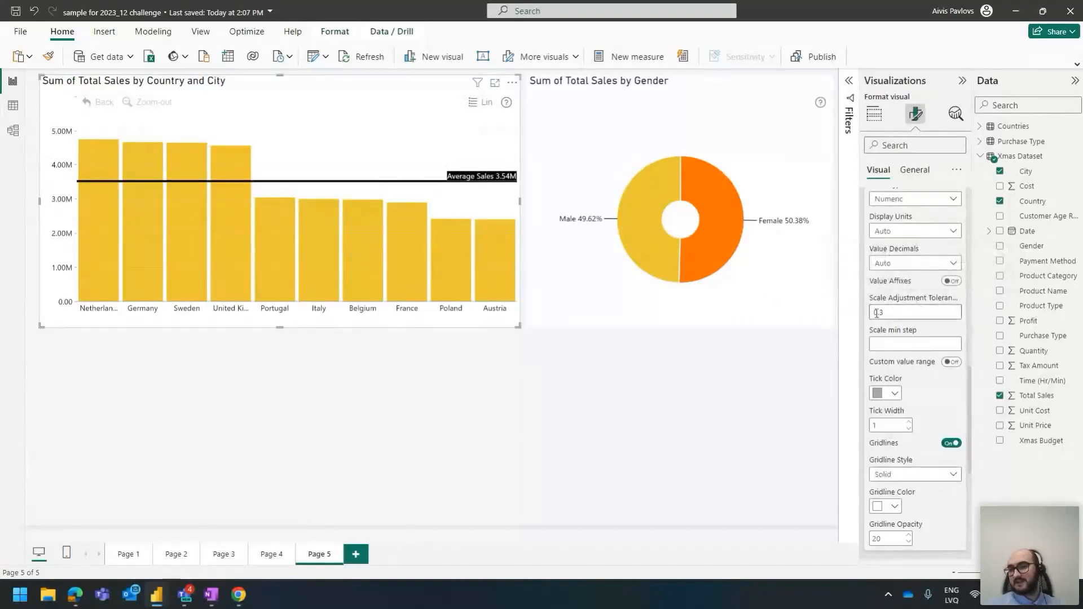
mouse_move(344, 254)
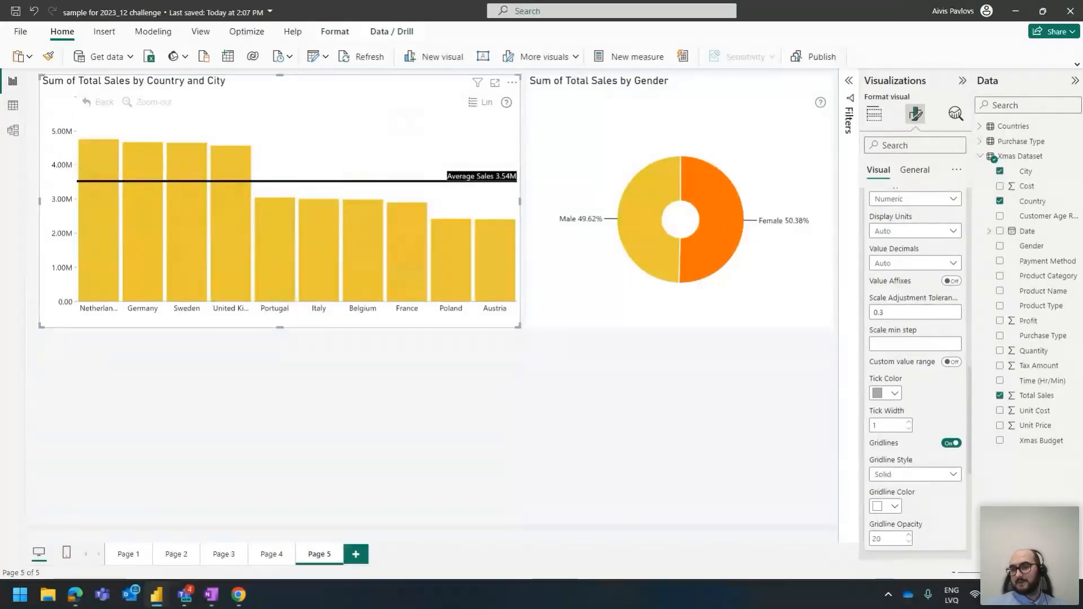
scroll(917, 385, "down", 4)
scroll(917, 417, "down", 2)
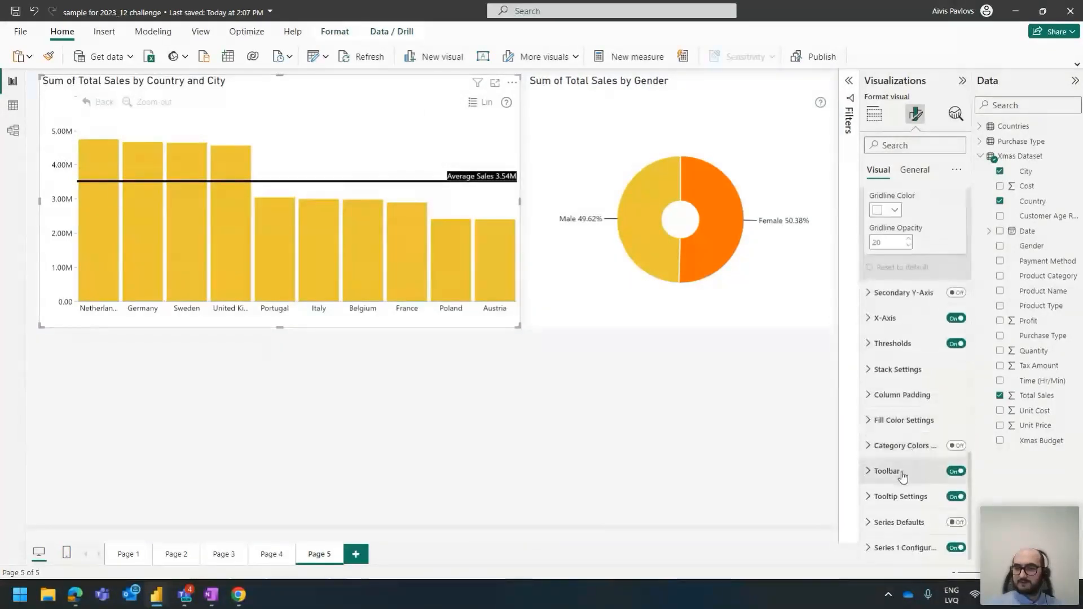
Set the location of the combo chart's toolbar to Outside
left_click(920, 470)
scroll(920, 470, "down", 3)
left_click(925, 450)
left_click(902, 477)
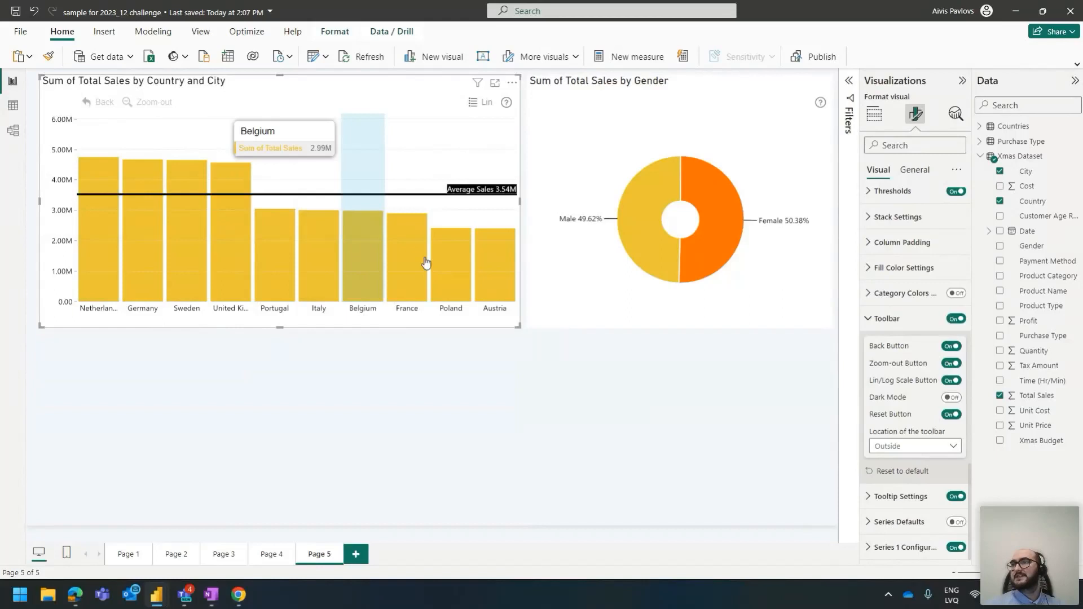
Set the scale adjustment tolerance of the combo chart's Primary Y-Axis to 0.1
scroll(913, 311, "up", 2)
scroll(913, 311, "up", 5)
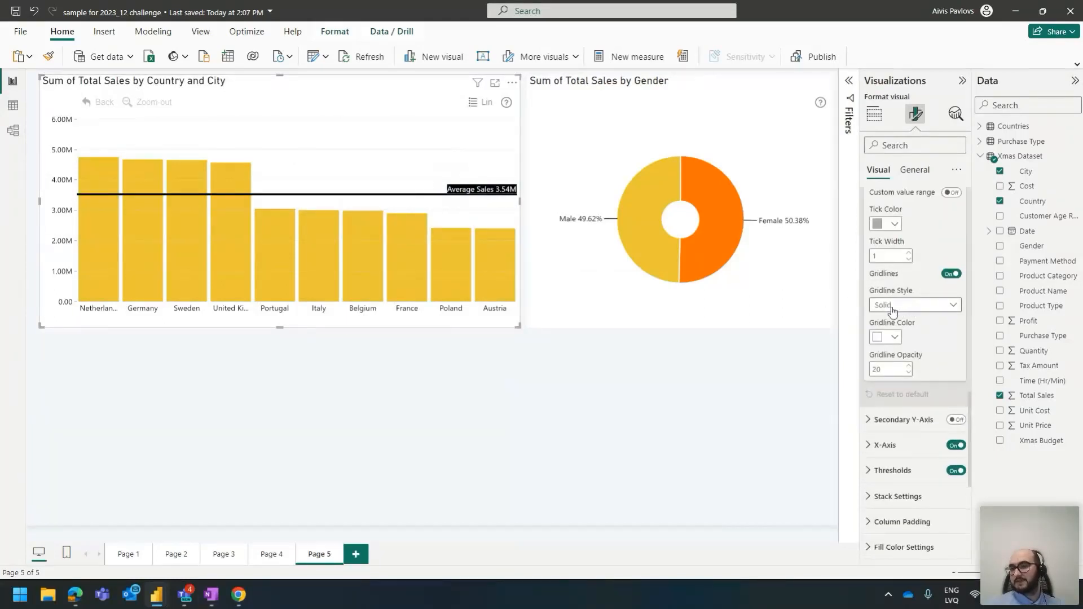
scroll(907, 304, "up", 4)
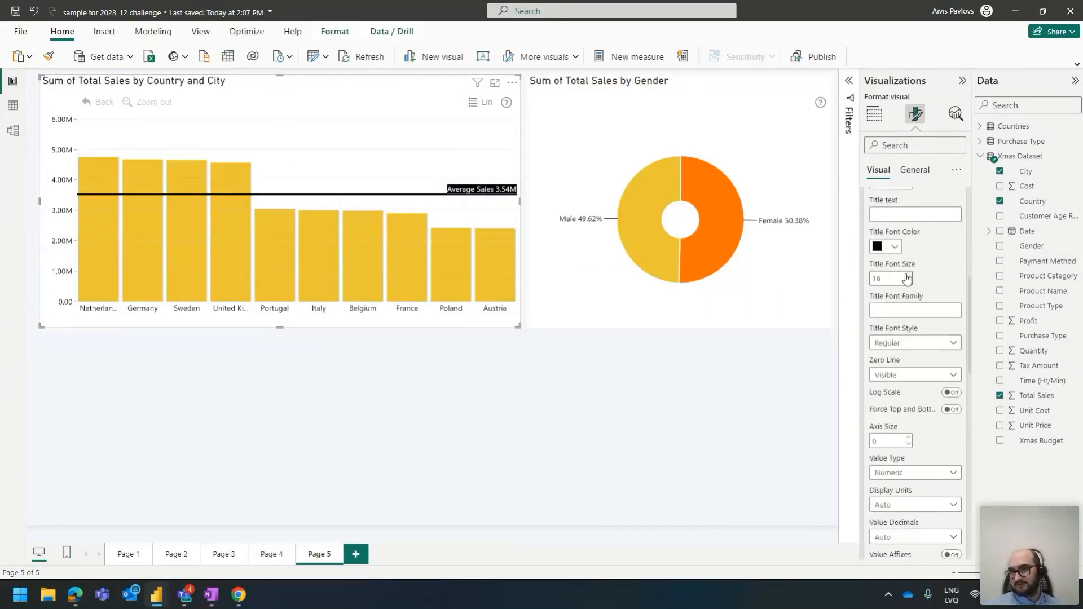
scroll(914, 339, "down", 1)
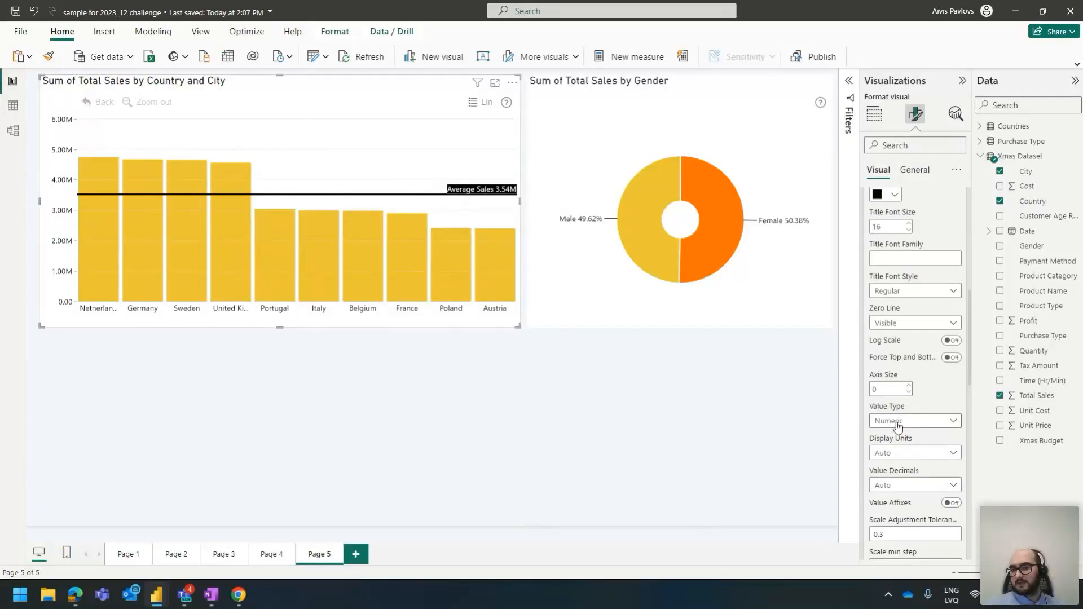
scroll(896, 429, "down", 2)
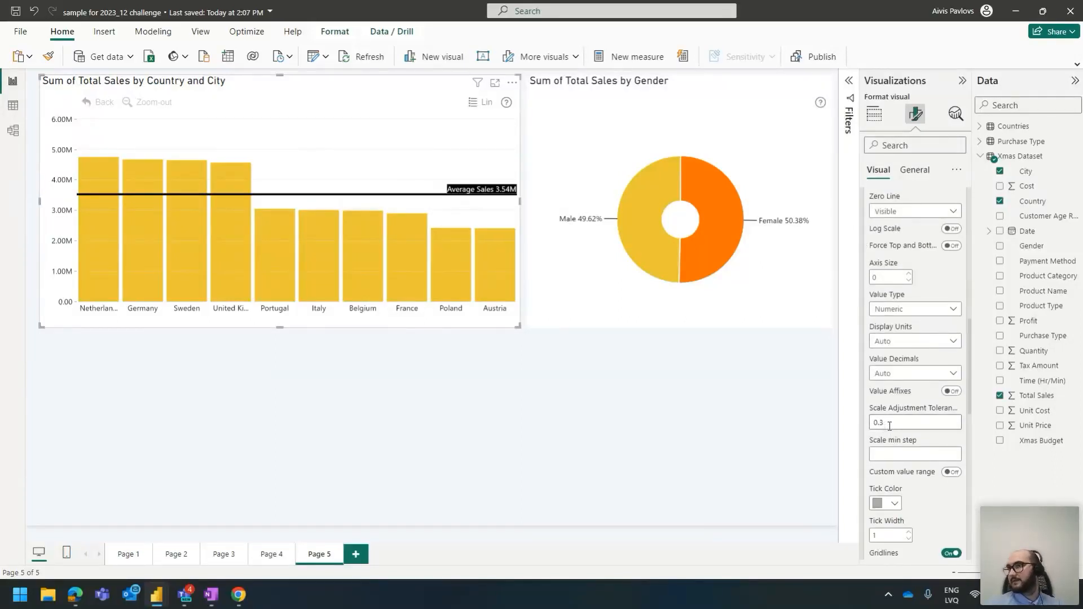
left_click(891, 424)
left_click_drag(880, 423, 894, 421)
type("1")
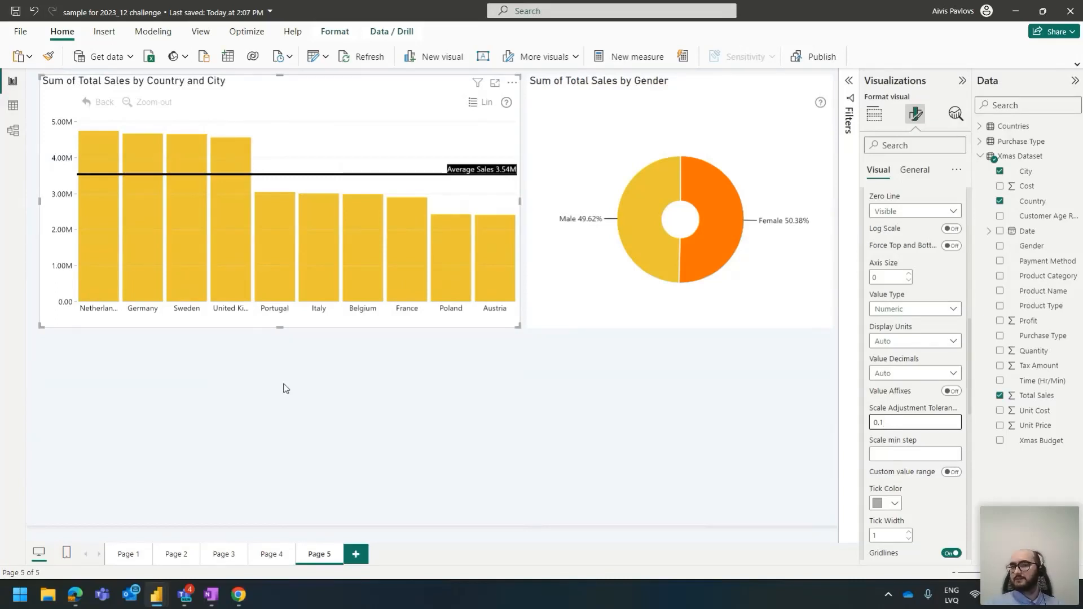
mouse_move(317, 235)
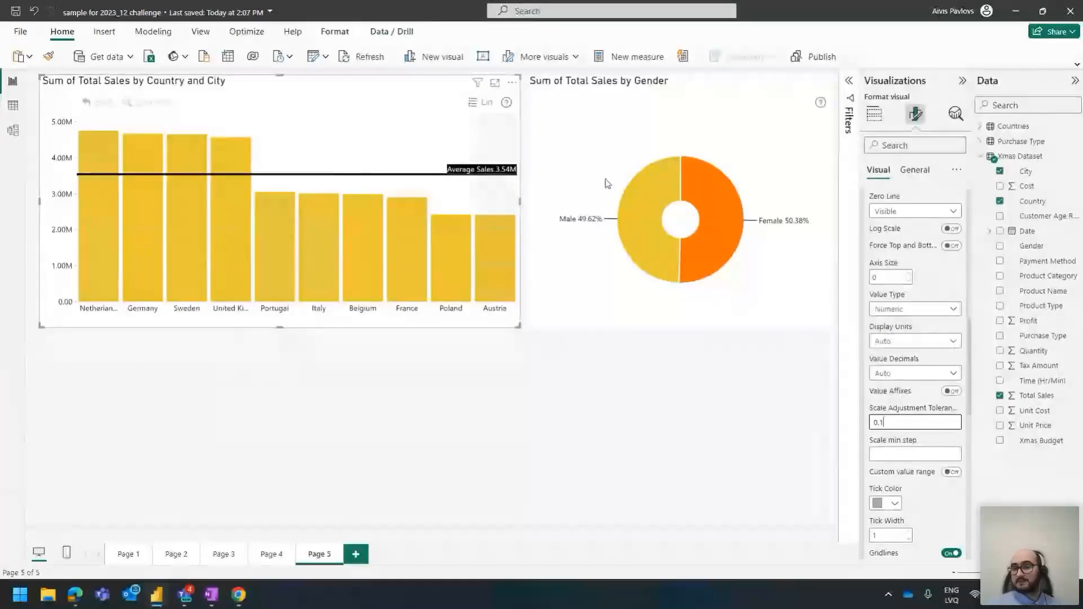
Set the location of the combo chart's toolbar to Inside
scroll(936, 327, "down", 4)
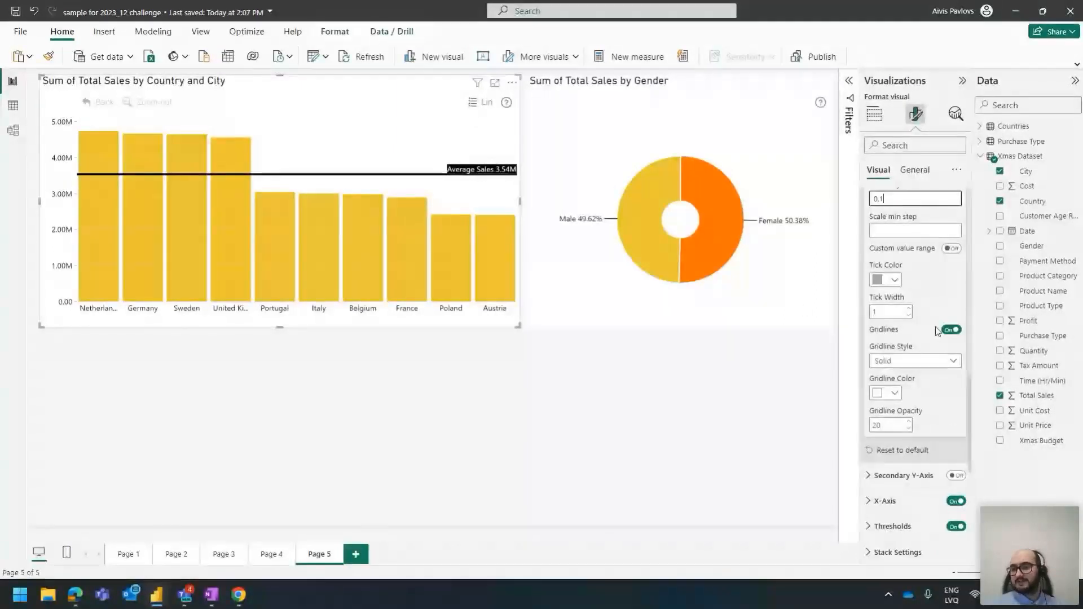
scroll(926, 395, "down", 5)
left_click(898, 502)
left_click(884, 517)
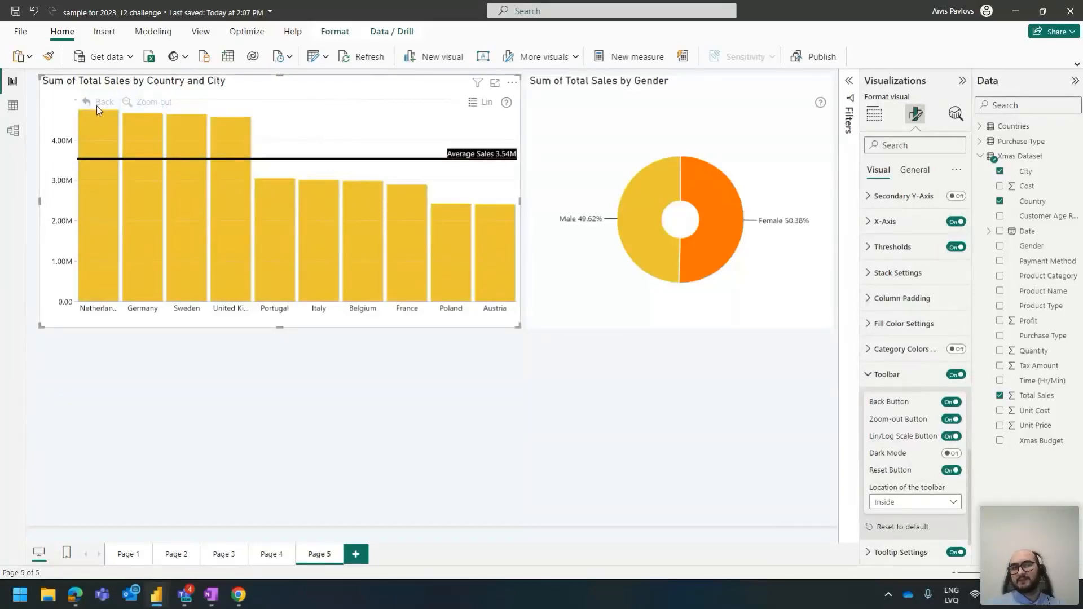
Set the Primary Y-Axis scale adjustment tolerance of the combo chart back to 0.3
scroll(934, 381, "up", 3)
scroll(932, 375, "up", 4)
left_click(914, 311)
type("3")
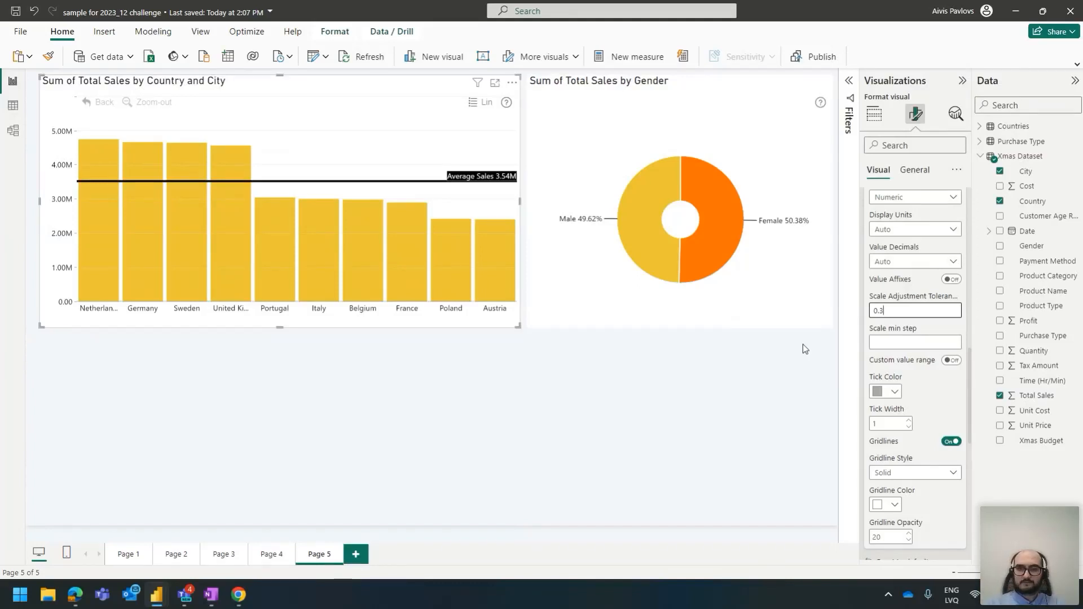
Examine the combo chart's X-Axis settings, such as label orientation, unit width and font options
scroll(922, 288, "down", 2)
scroll(920, 291, "down", 4)
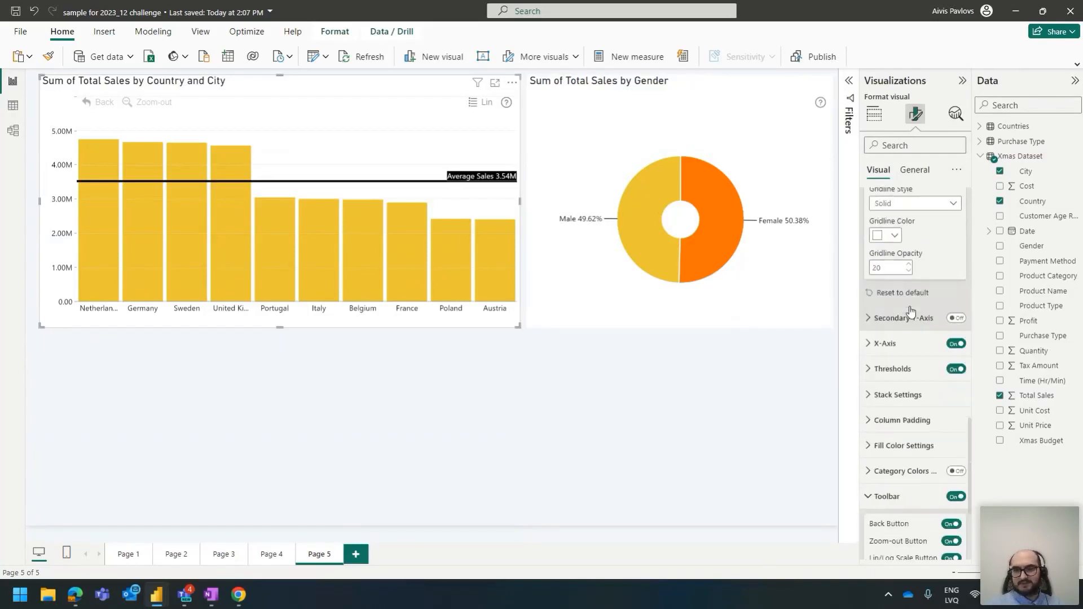
left_click(891, 285)
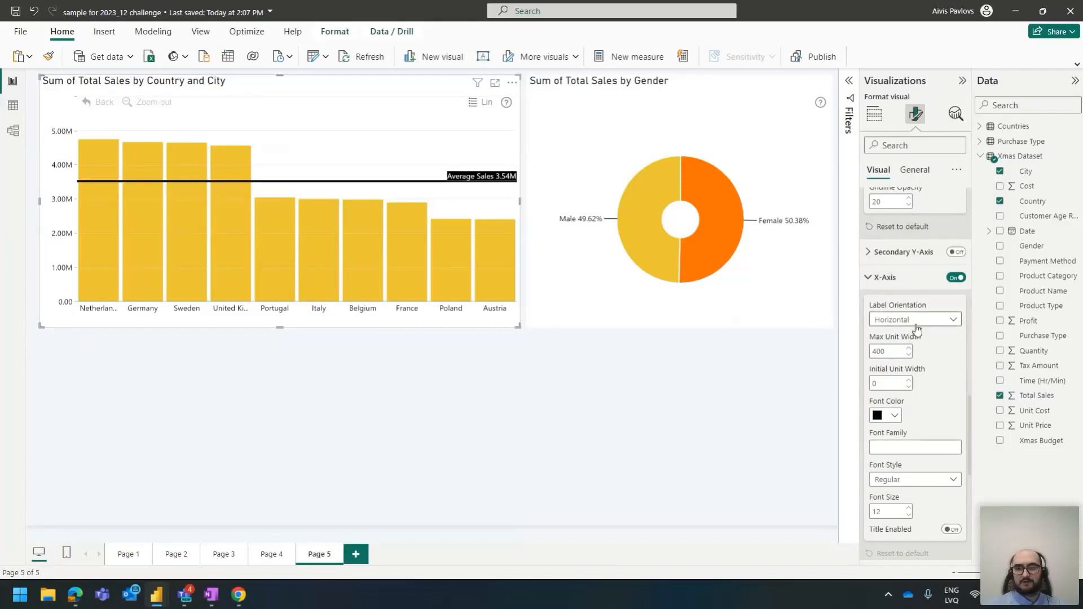
left_click(906, 284)
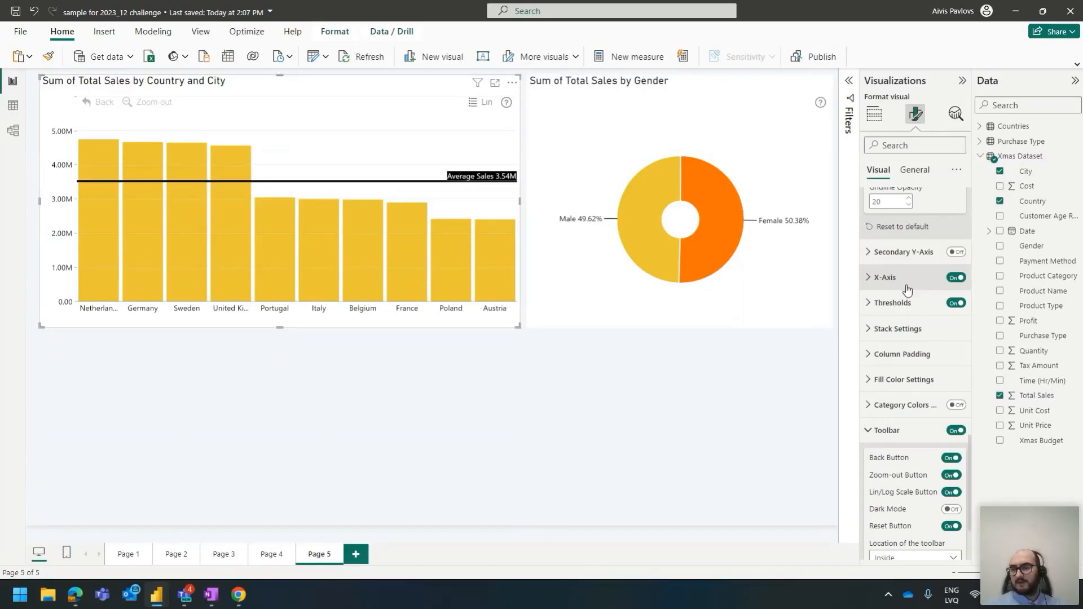
Set the fill mode of the combo chart's columns to Gradient to a derived color
scroll(914, 316, "down", 1)
left_click(917, 326)
left_click(913, 366)
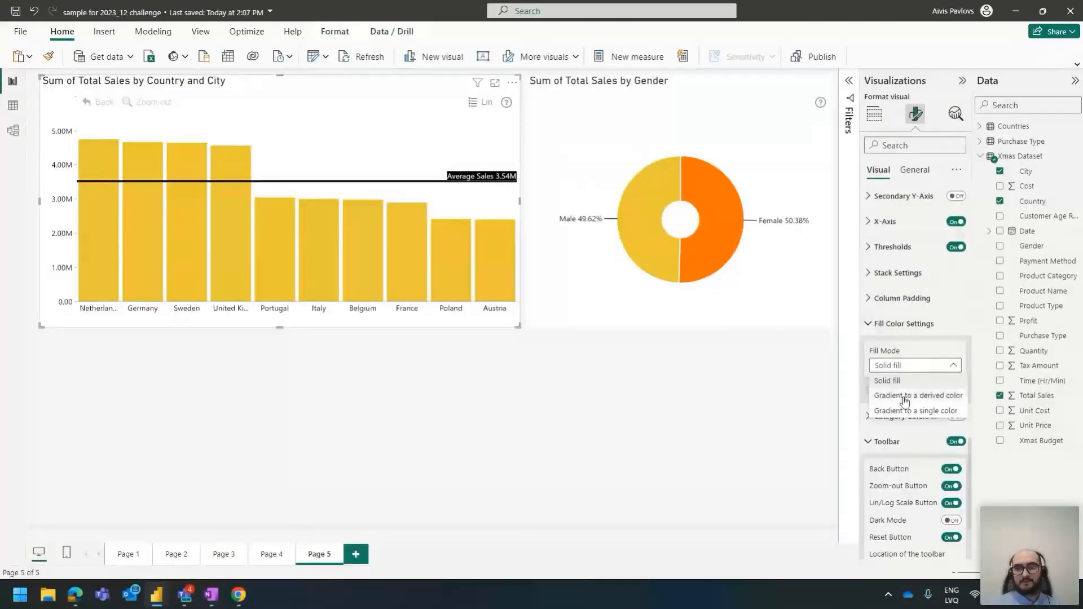
left_click(905, 401)
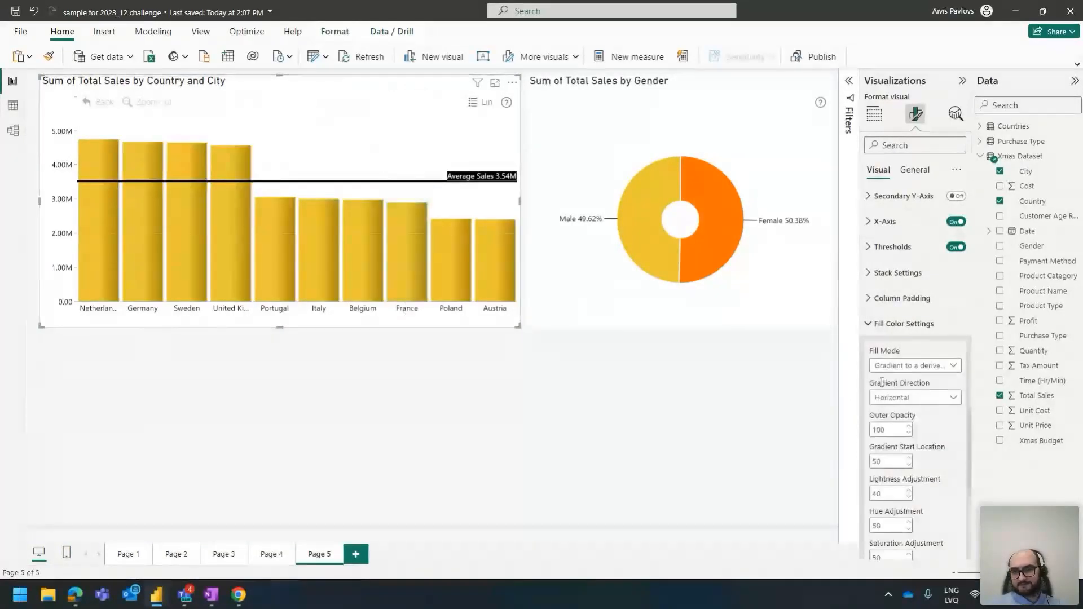
Set the column chart's gradient direction to Vertical and its gradient color to green
left_click(906, 398)
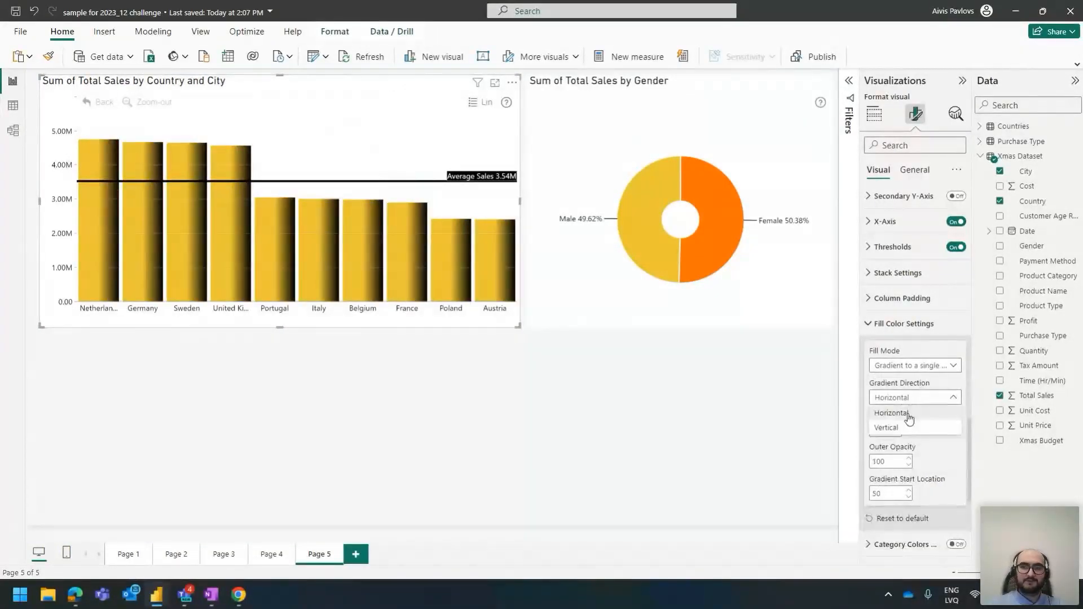
left_click(901, 426)
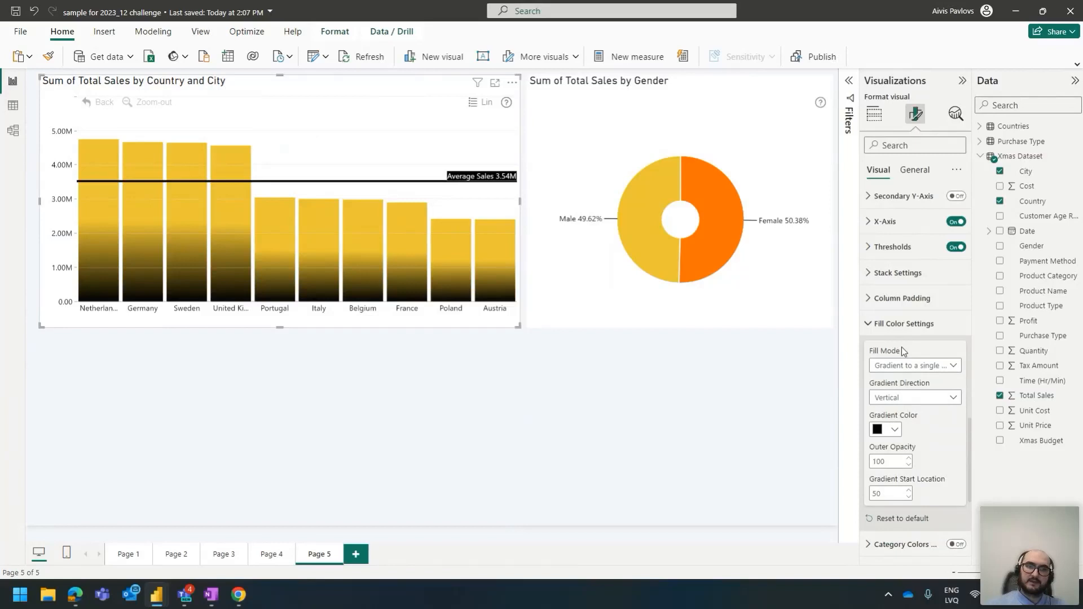
left_click(890, 430)
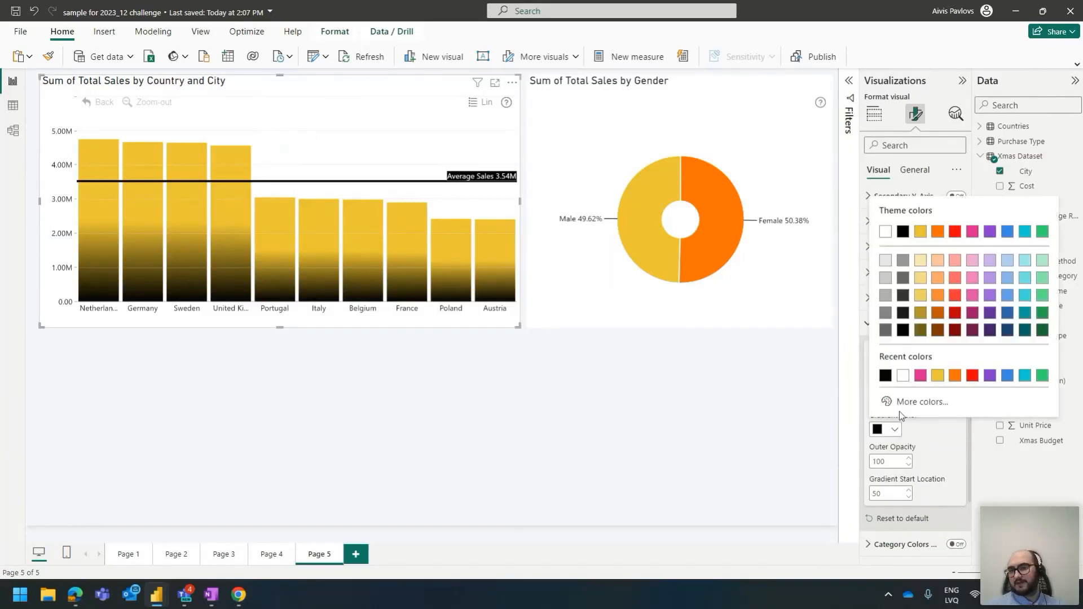
left_click(1042, 376)
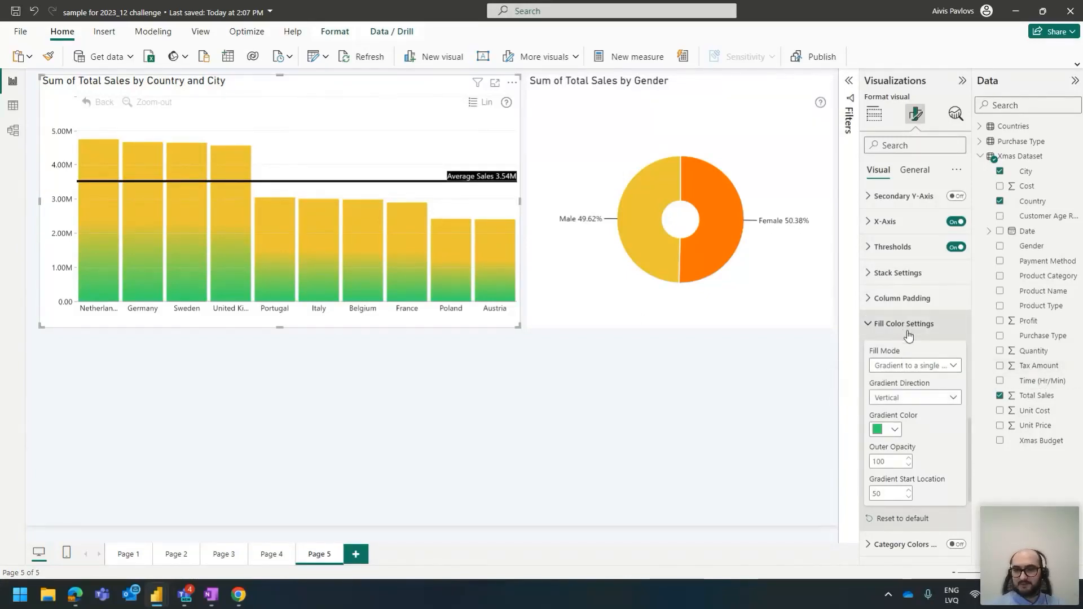
Try a gradient start location of 90 for the column fill, and settle on 10
left_click(889, 495)
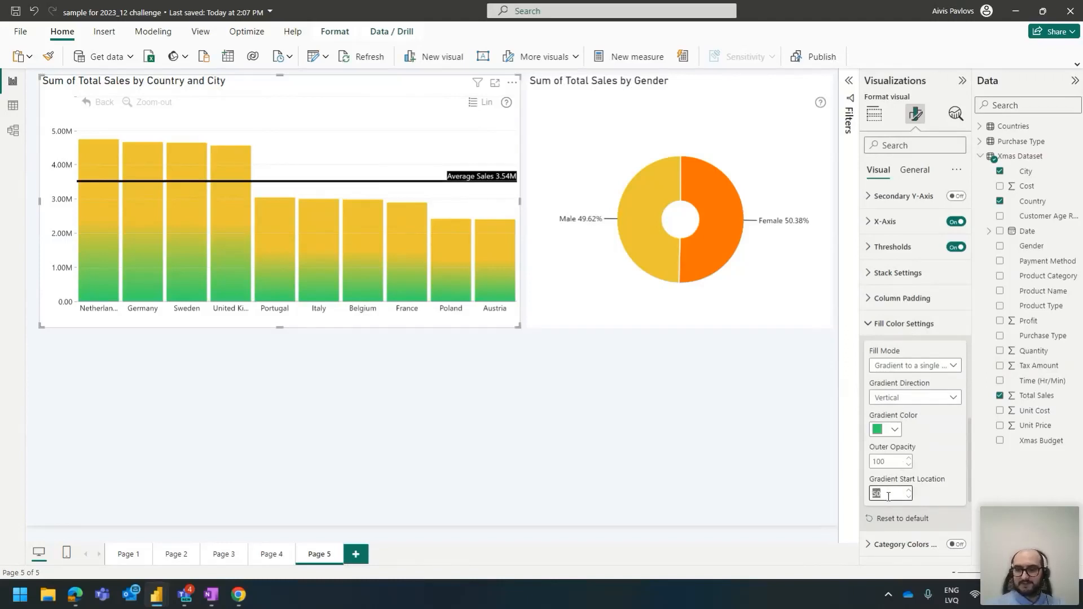
type("90")
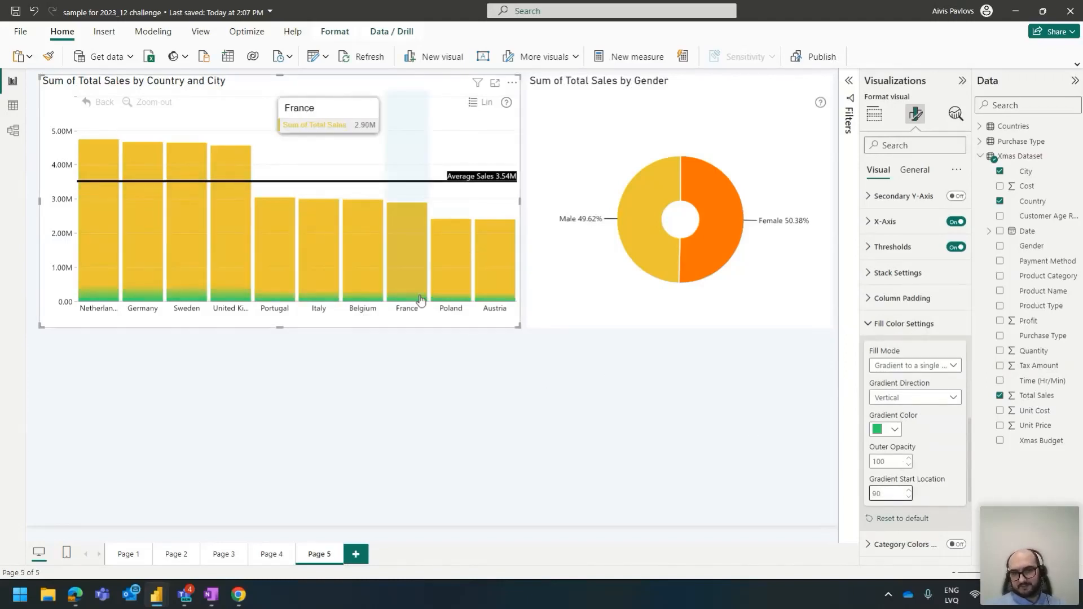
left_click_drag(877, 494, 864, 495)
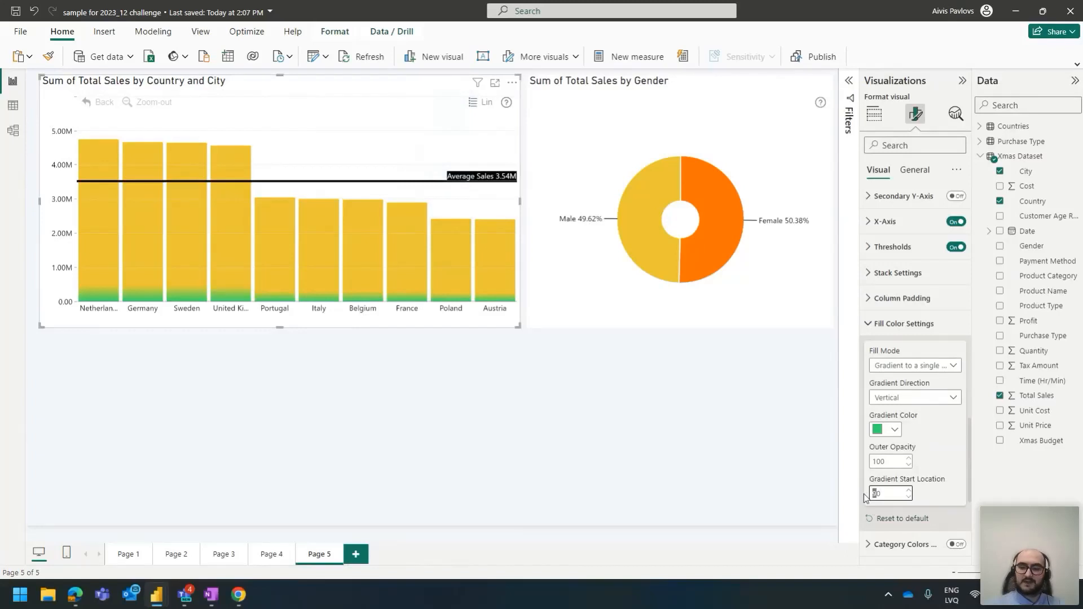
type("1")
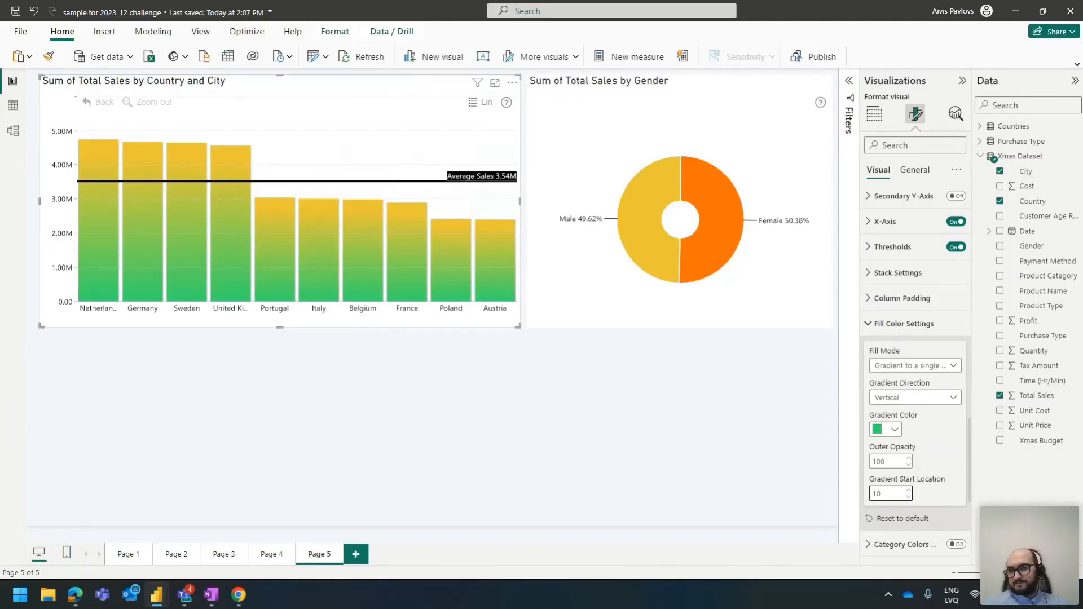
Collapse the Fill Color Settings, Toolbar and Primary Y-Axis formatting sections and return to the column chart's field setup
left_click(906, 333)
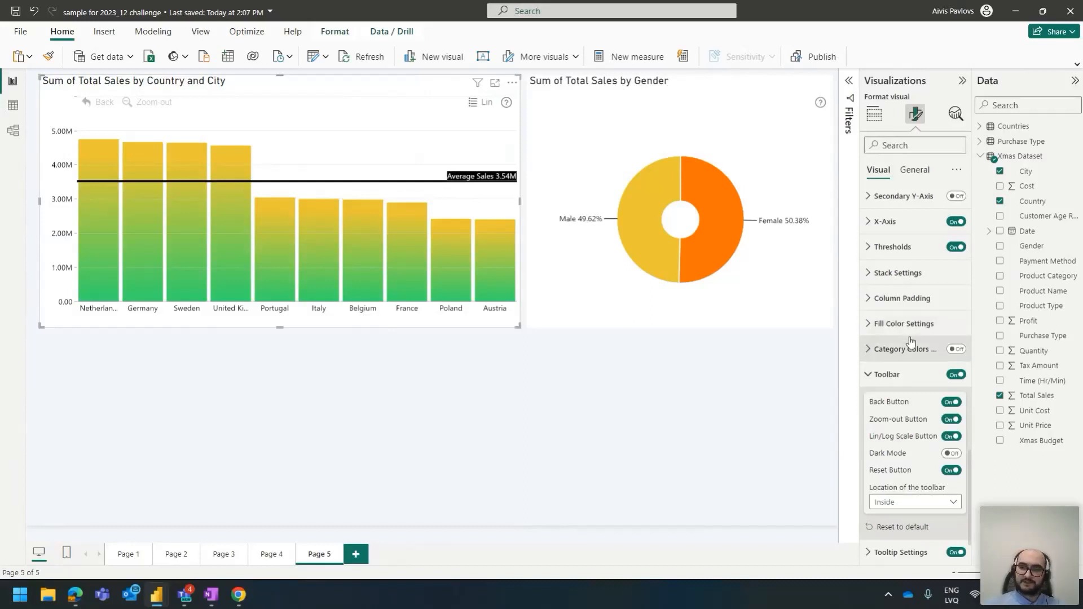
left_click(913, 377)
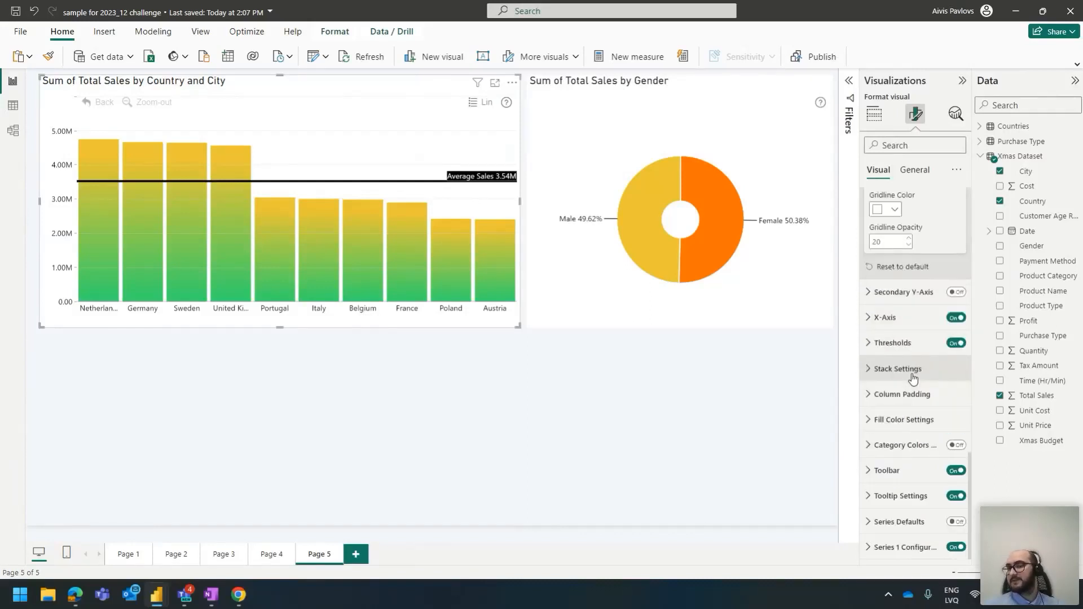
scroll(914, 340, "up", 4)
scroll(914, 340, "up", 10)
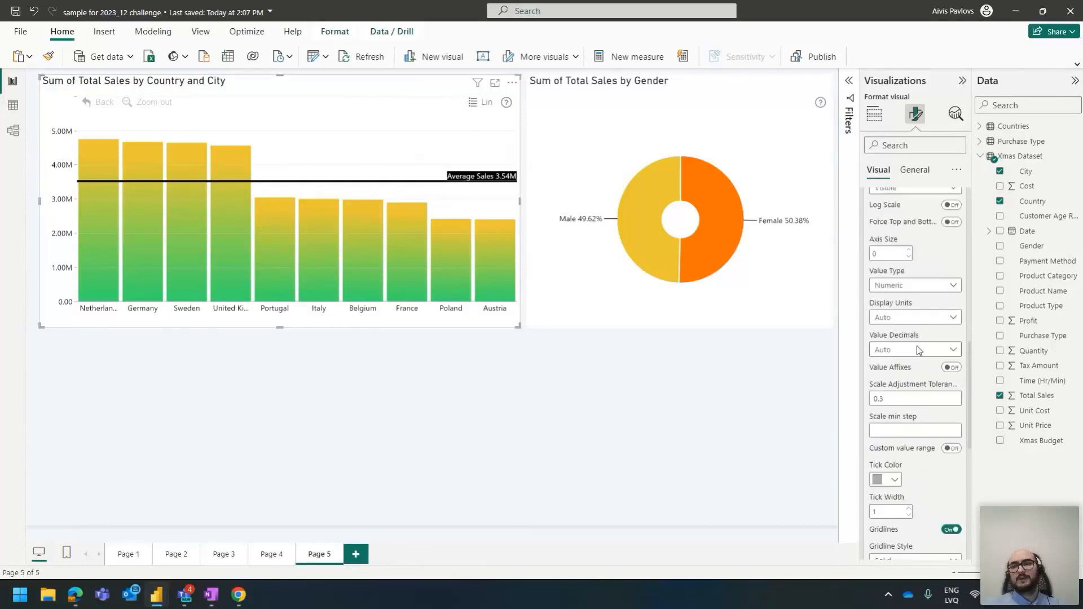
left_click(908, 336)
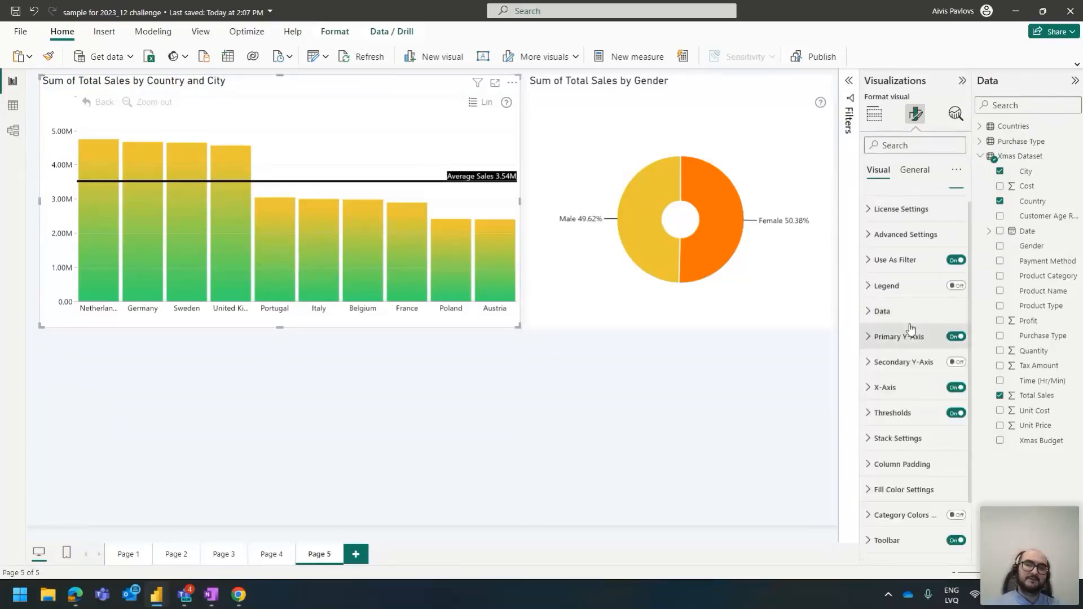
scroll(913, 321, "down", 2)
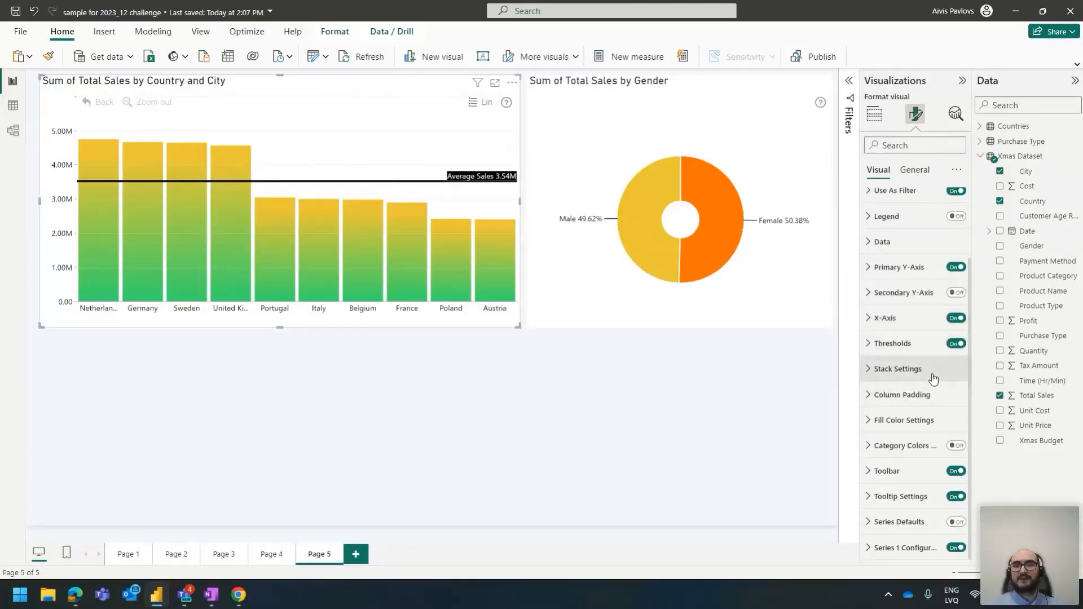
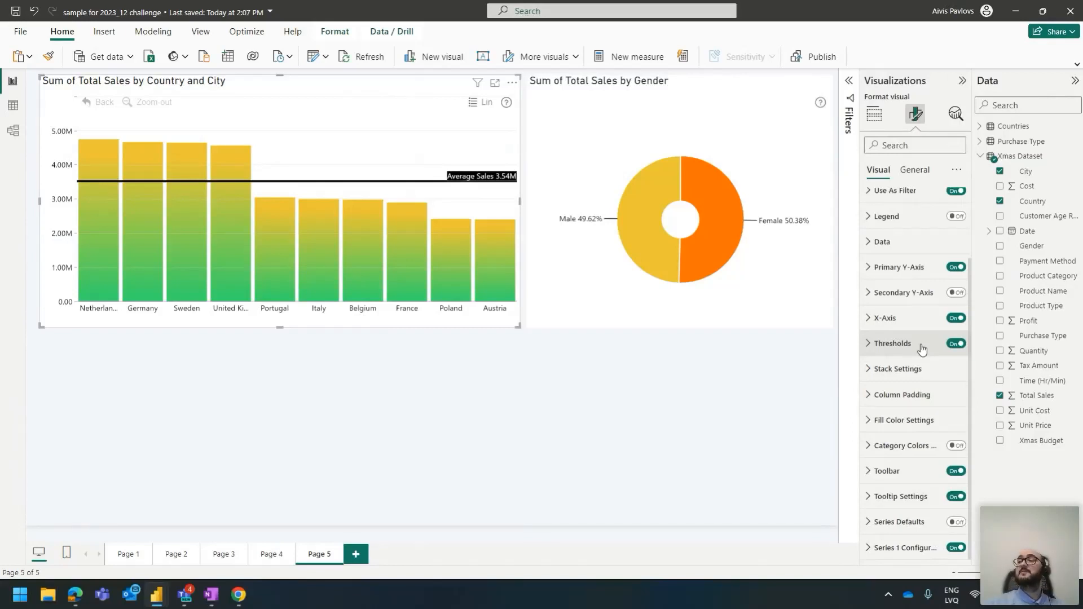
left_click(882, 114)
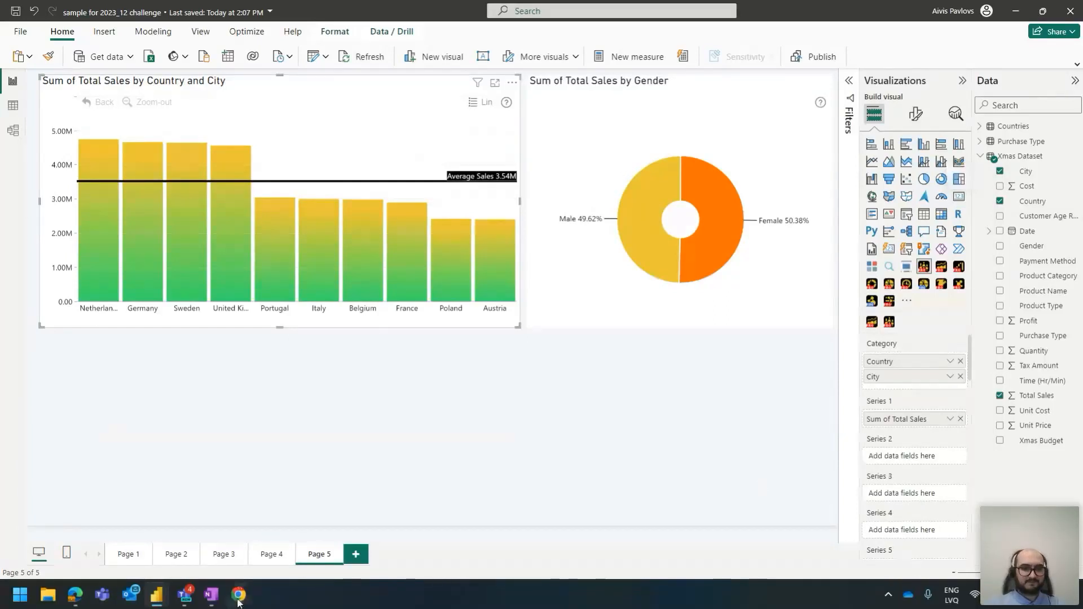
Switch to Chrome and open the website zoomcharts.com
mouse_move(238, 594)
left_click(167, 541)
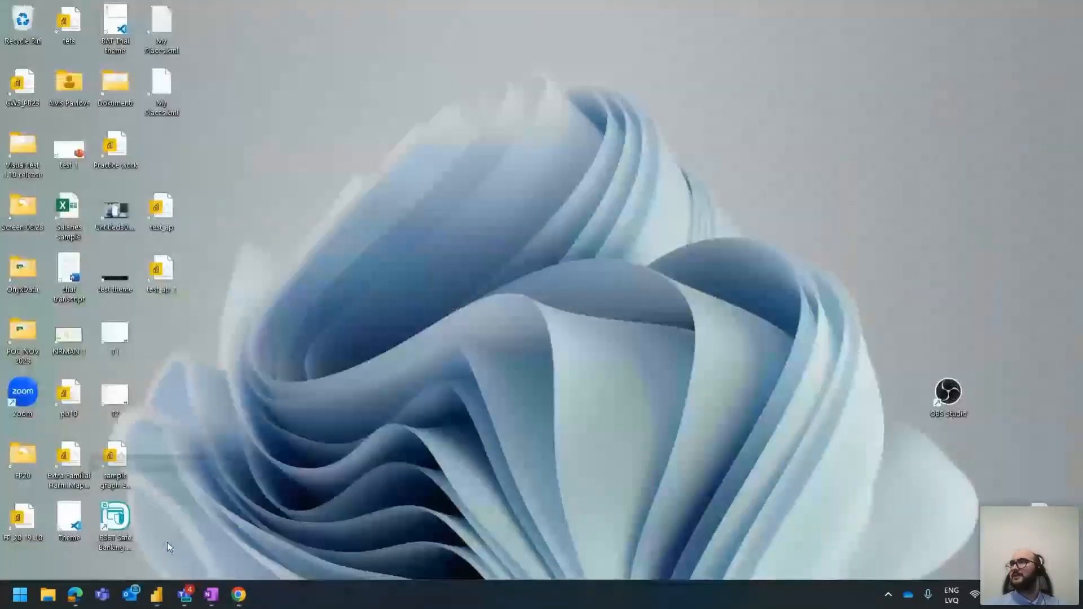
left_click_drag(0, 225, 288, 137)
double_click(397, 148)
type("zoomchart")
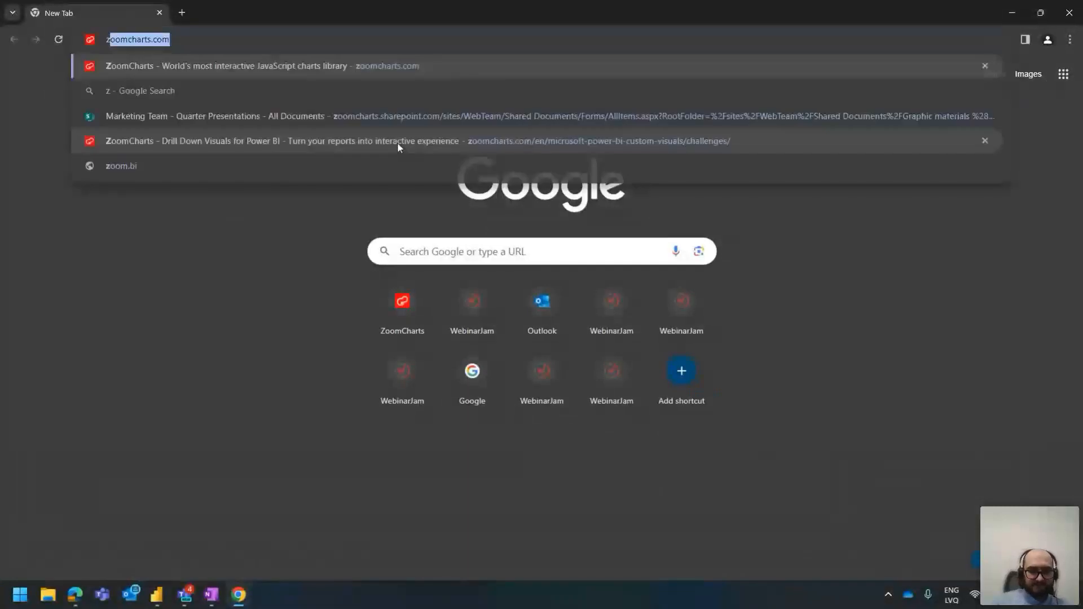
type("s.com")
key("Return")
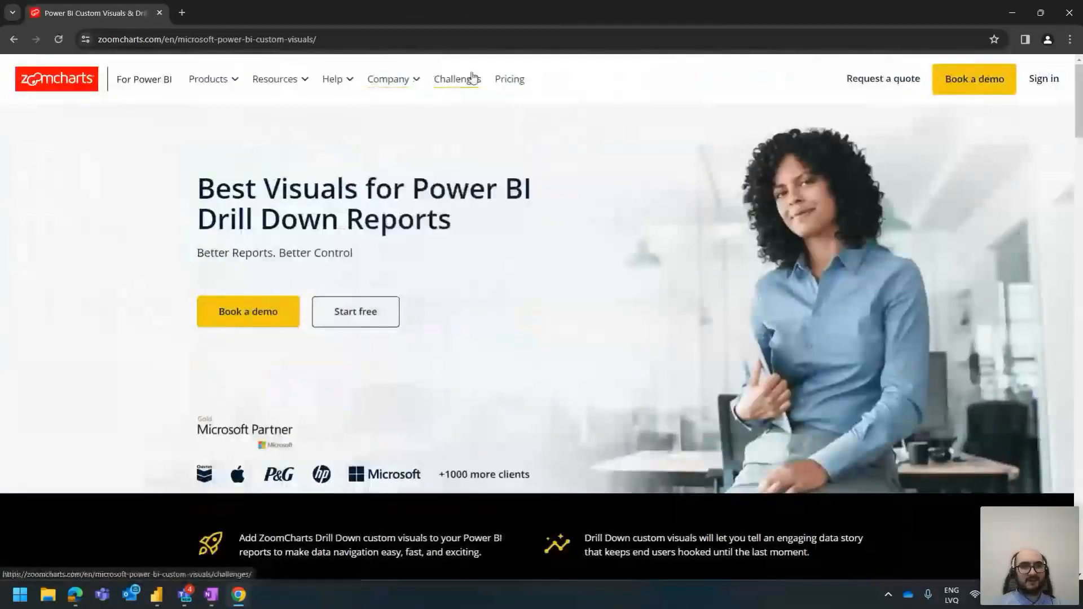
Browse the site's Report Examples and open the Sales Overview Report
mouse_move(277, 134)
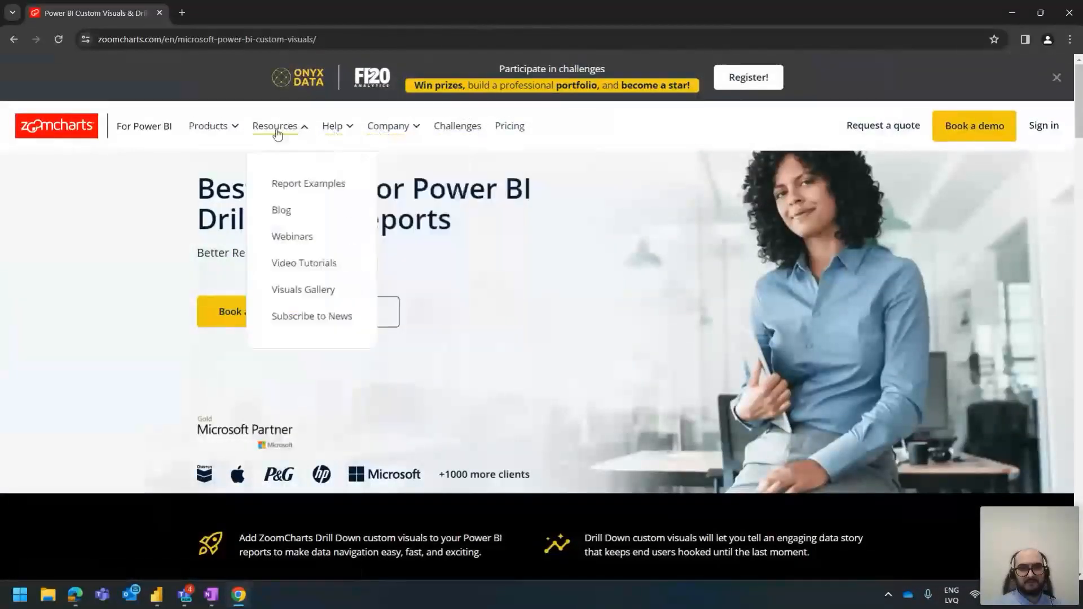
left_click(289, 187)
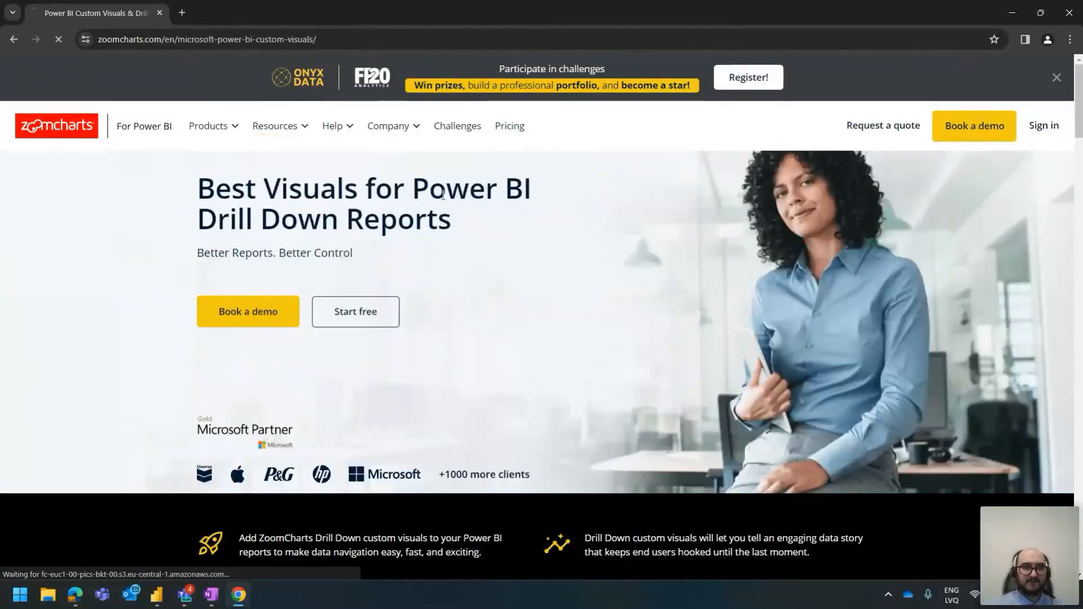
scroll(485, 223, "down", 3)
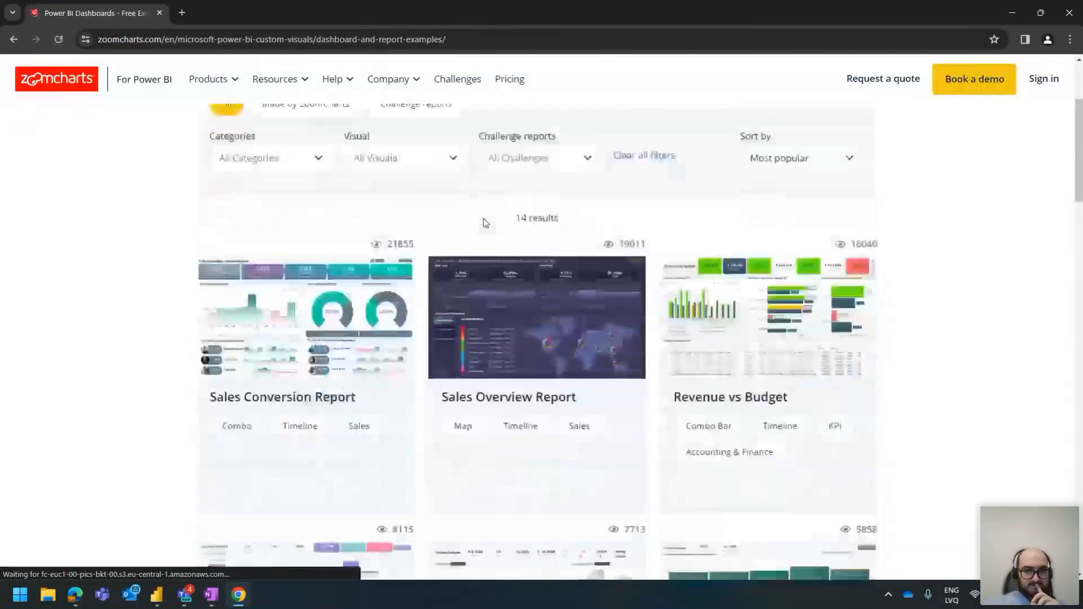
left_click(522, 312)
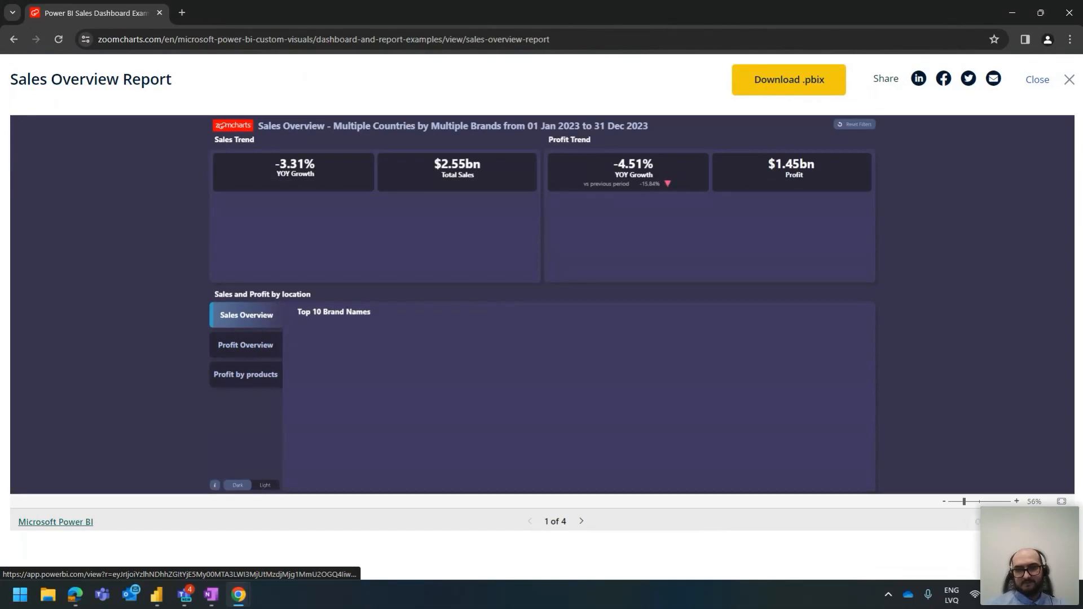
Open the embedded Sales Overview report in its own browser tab and view it there
left_click(1062, 522)
left_click(432, 39)
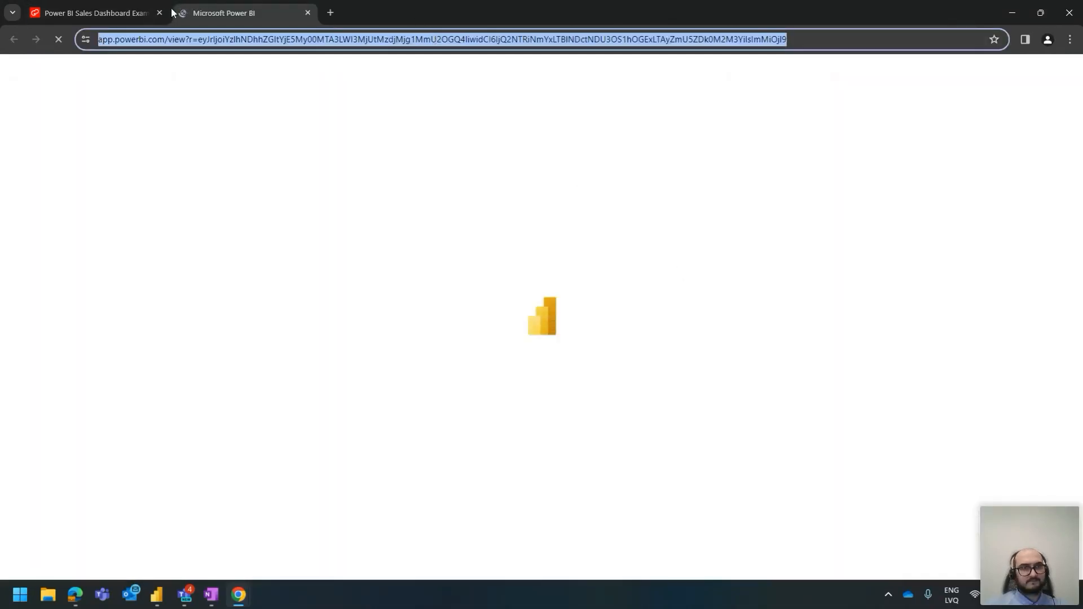
left_click(96, 13)
left_click(213, 39)
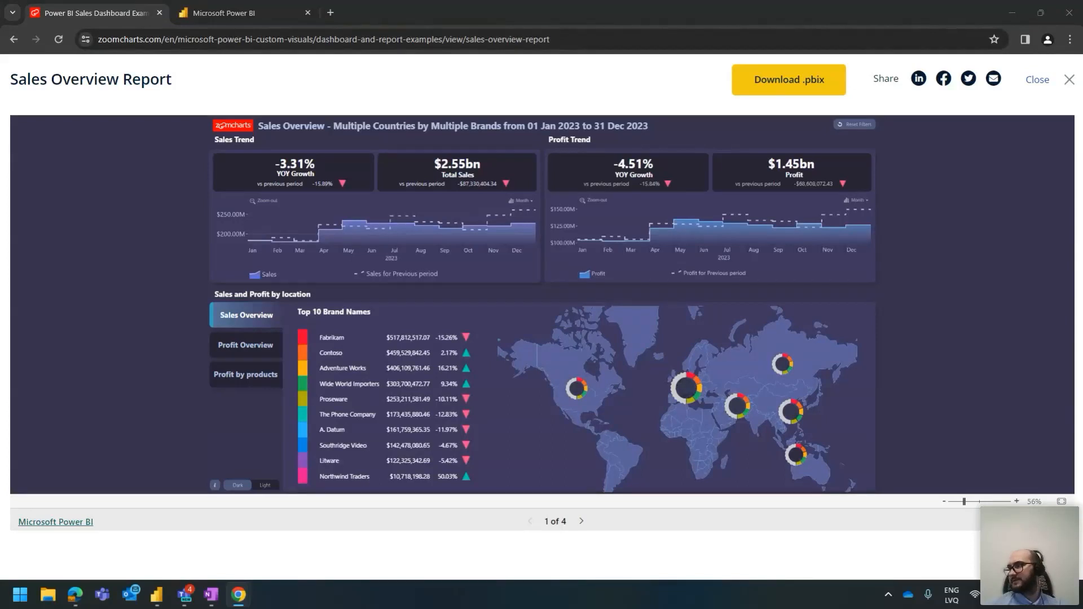
left_click(226, 13)
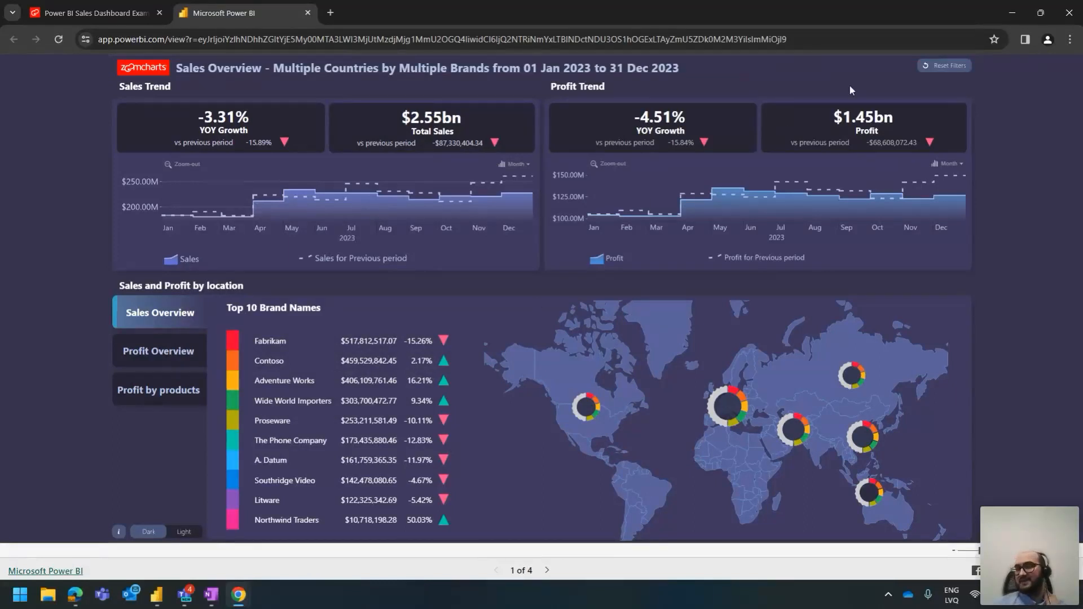
Return to Power BI Desktop and show the formatting settings of the Total Sales by Country and City chart
left_click(1013, 12)
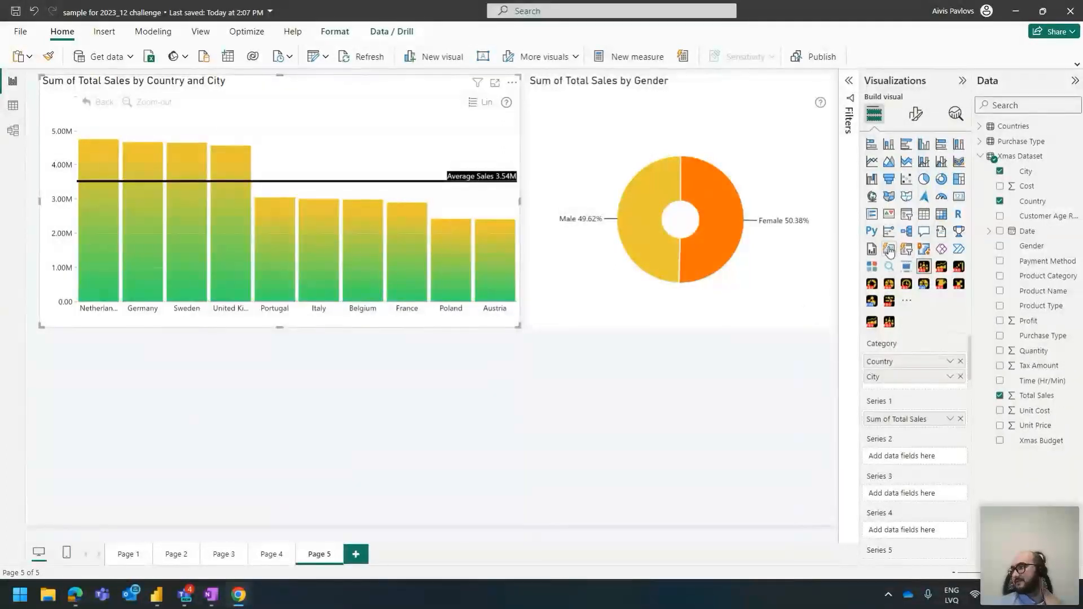
left_click(331, 453)
left_click(169, 89)
left_click(606, 455)
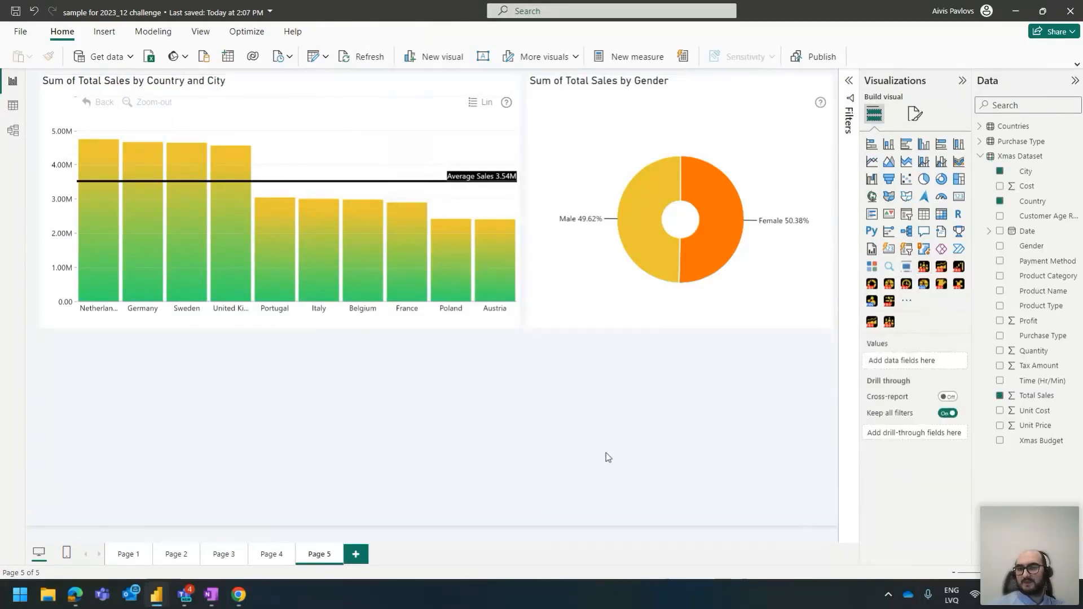
left_click(580, 157)
left_click(324, 130)
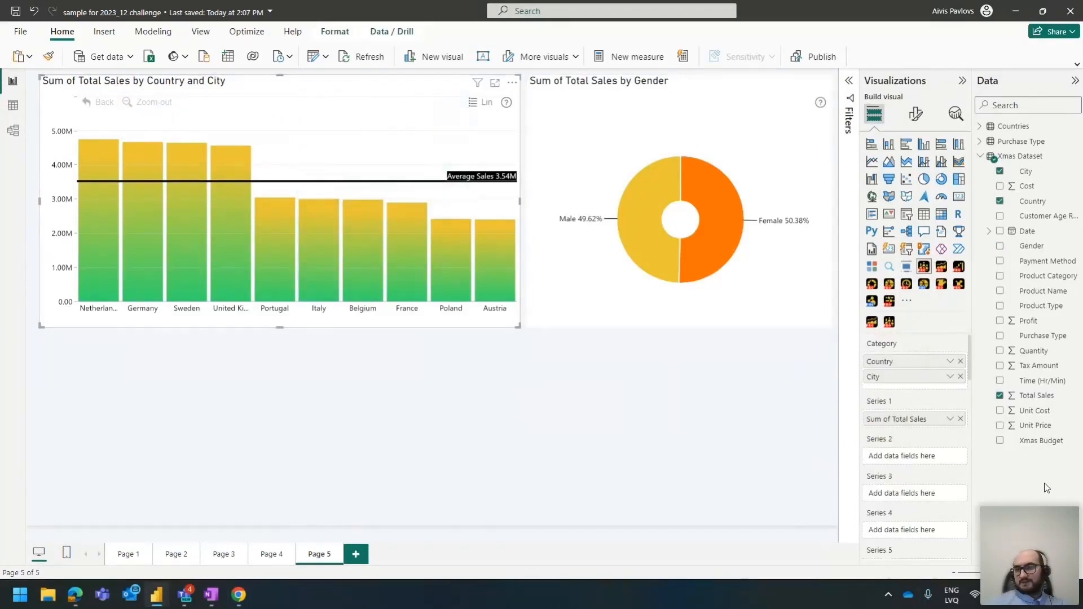
left_click(916, 113)
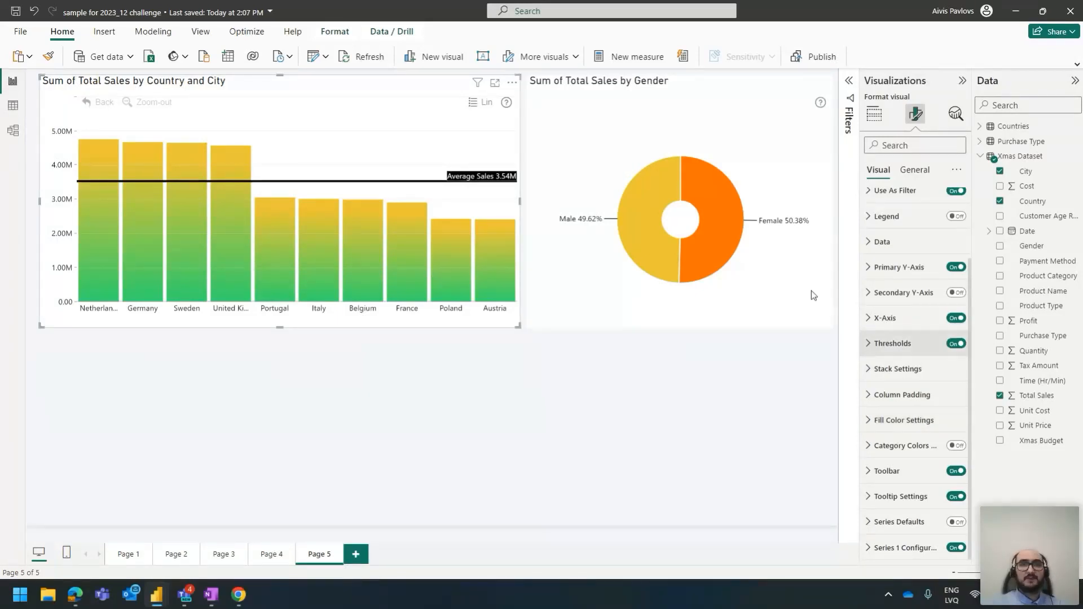
Replace Gender with Product Name as the category of the donut chart
left_click(743, 126)
left_click(874, 114)
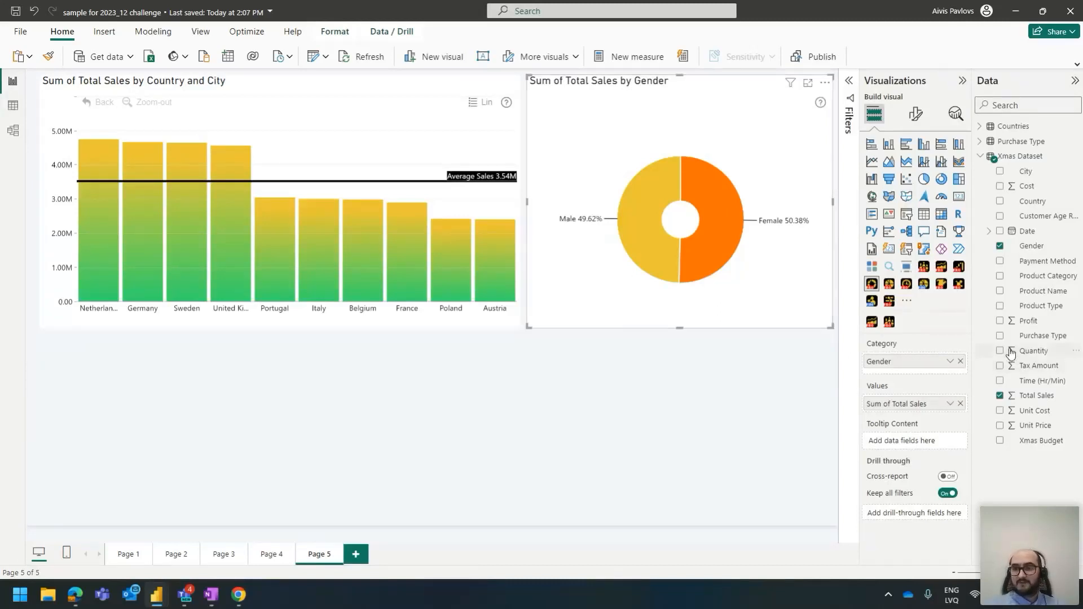
left_click_drag(1043, 291, 954, 366)
left_click(960, 361)
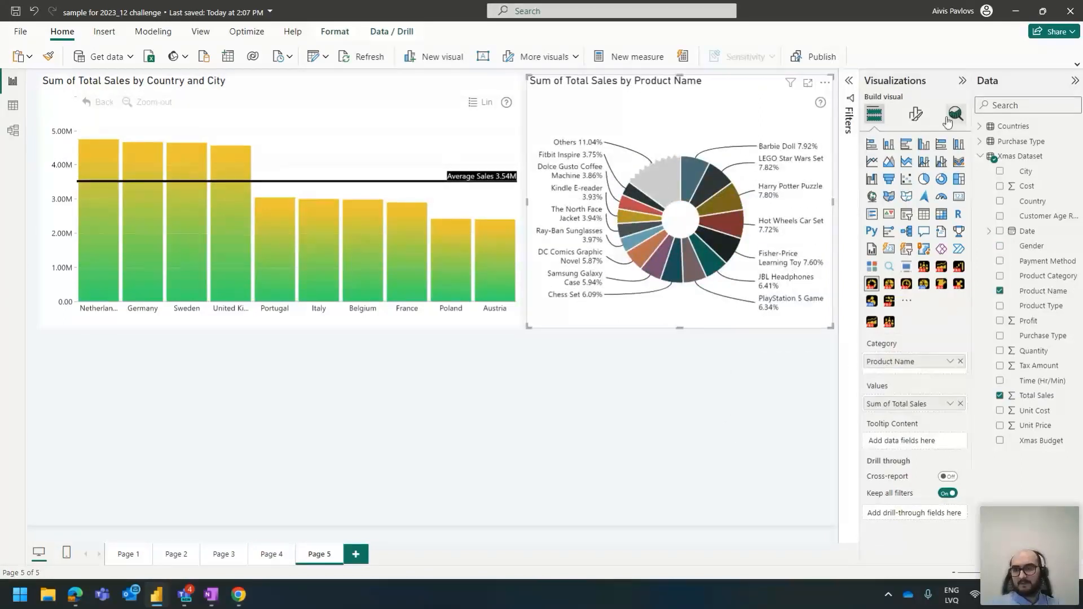
Turn off the 'Others' grouping in the donut chart's Donut settings
left_click(916, 114)
left_click(939, 314)
left_click(952, 428)
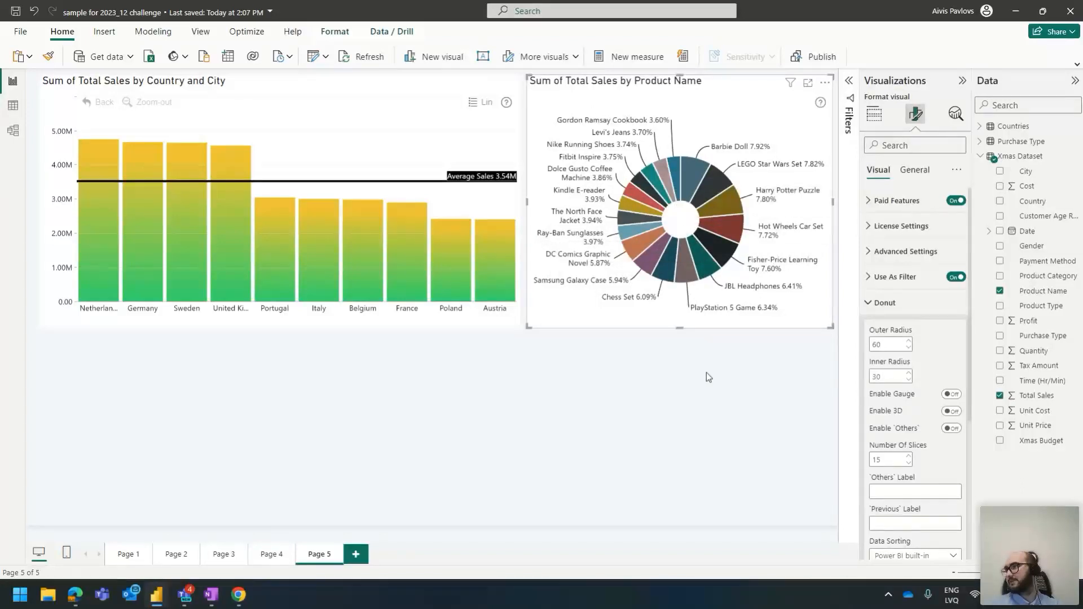
Convert the product name donut to a drill-down column chart and back to a donut chart
left_click(874, 113)
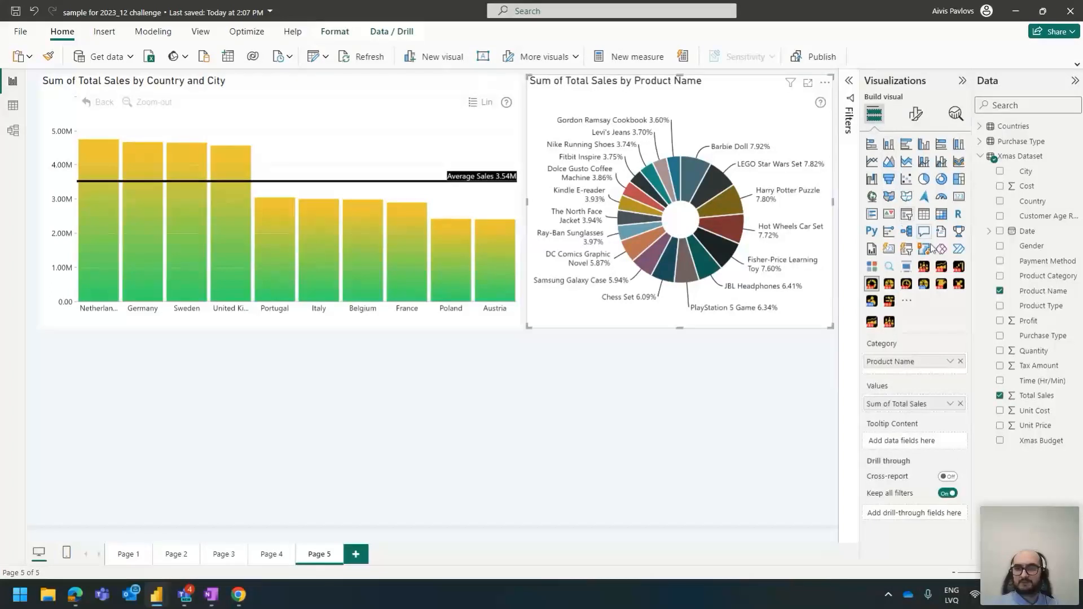
left_click(924, 266)
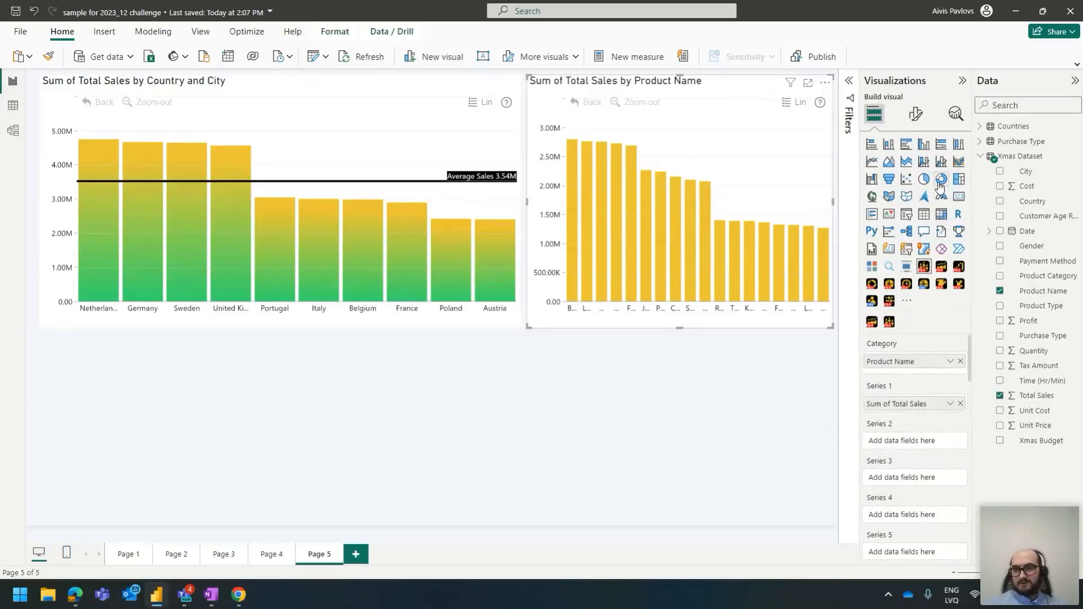
left_click(872, 287)
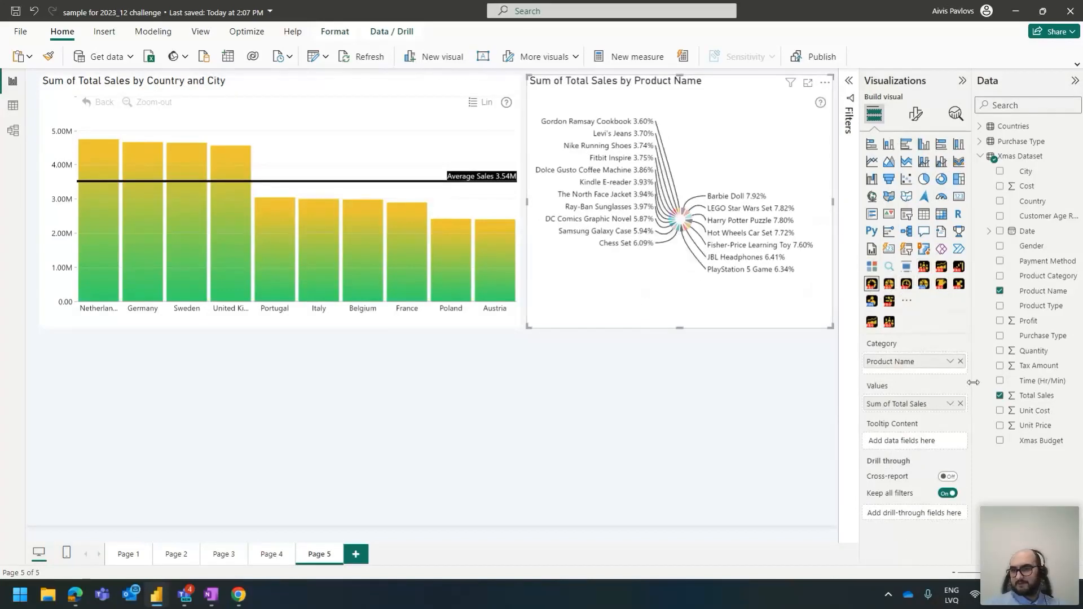
Replace Product Name with Country and Purchase Type as the category levels of the donut chart
left_click(961, 362)
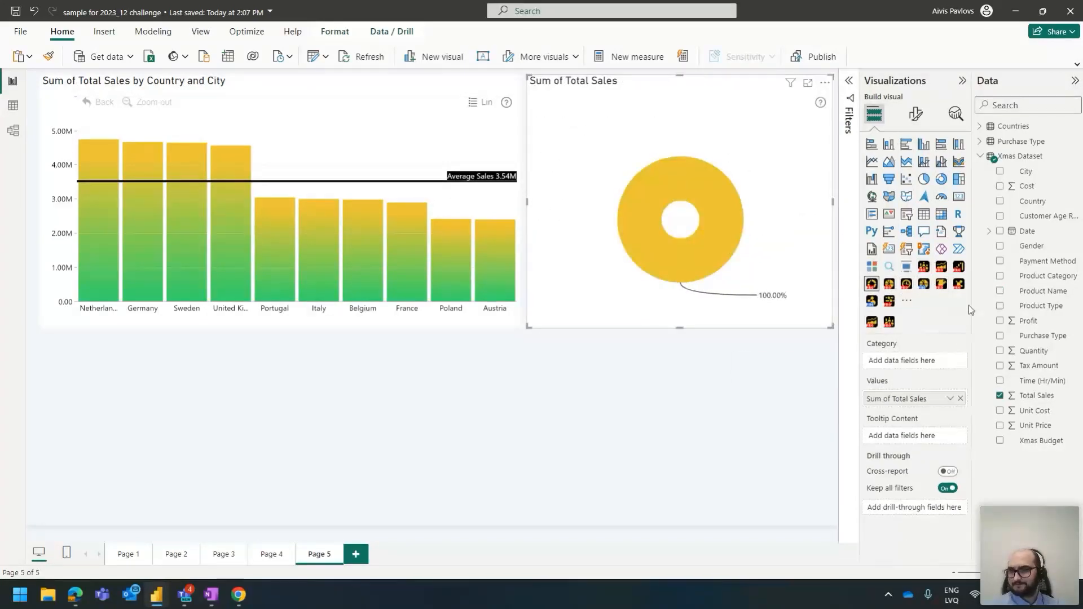
left_click(1037, 202)
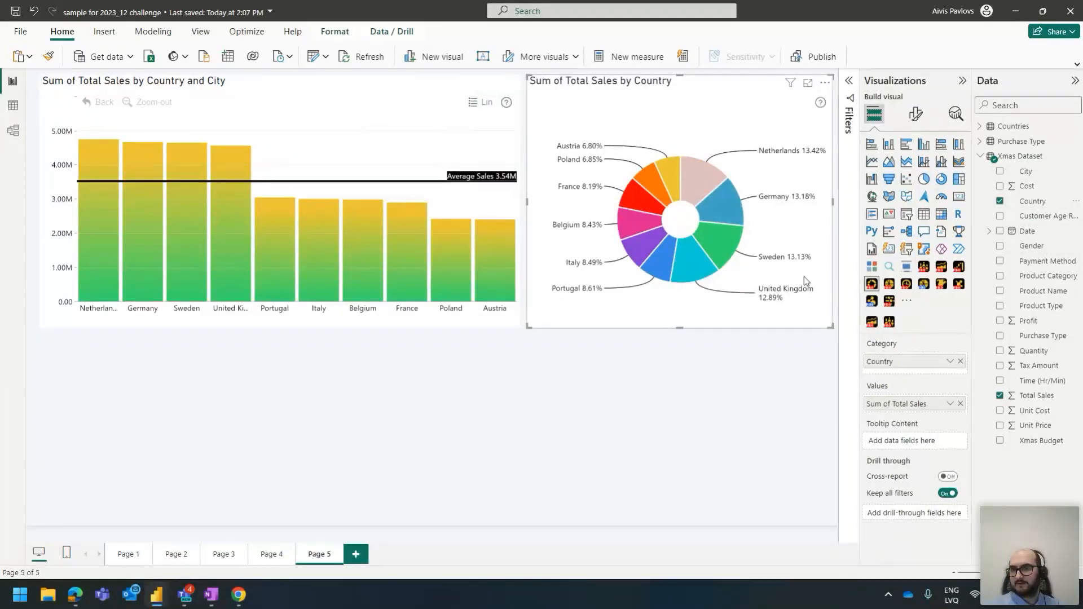
left_click_drag(1044, 336, 900, 374)
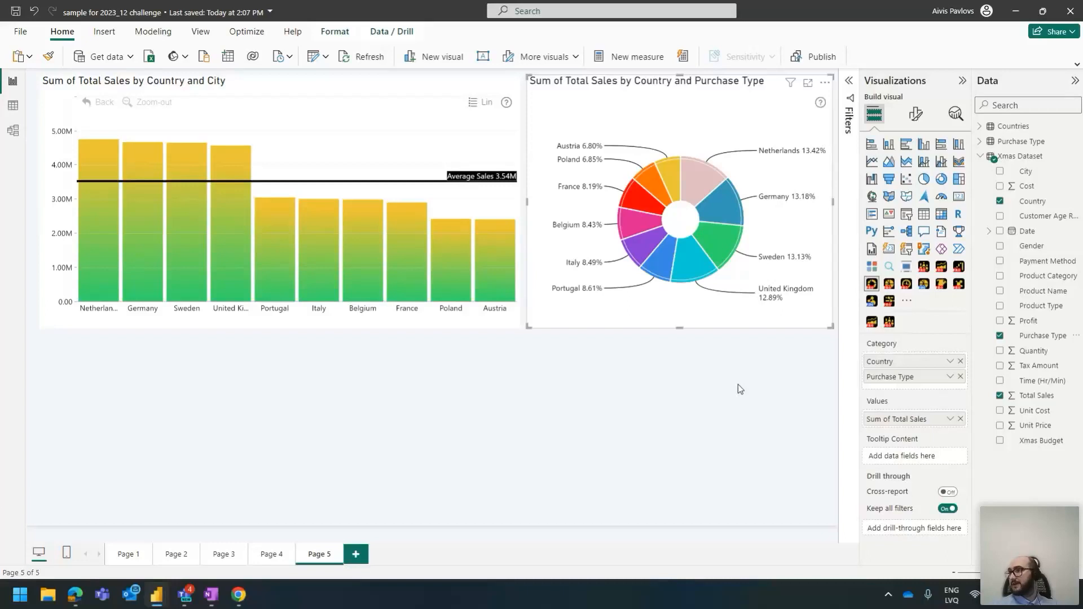
Show the donut chart in focus mode and set its outer radius to 80 and inner radius to 60
left_click(808, 83)
left_click(916, 113)
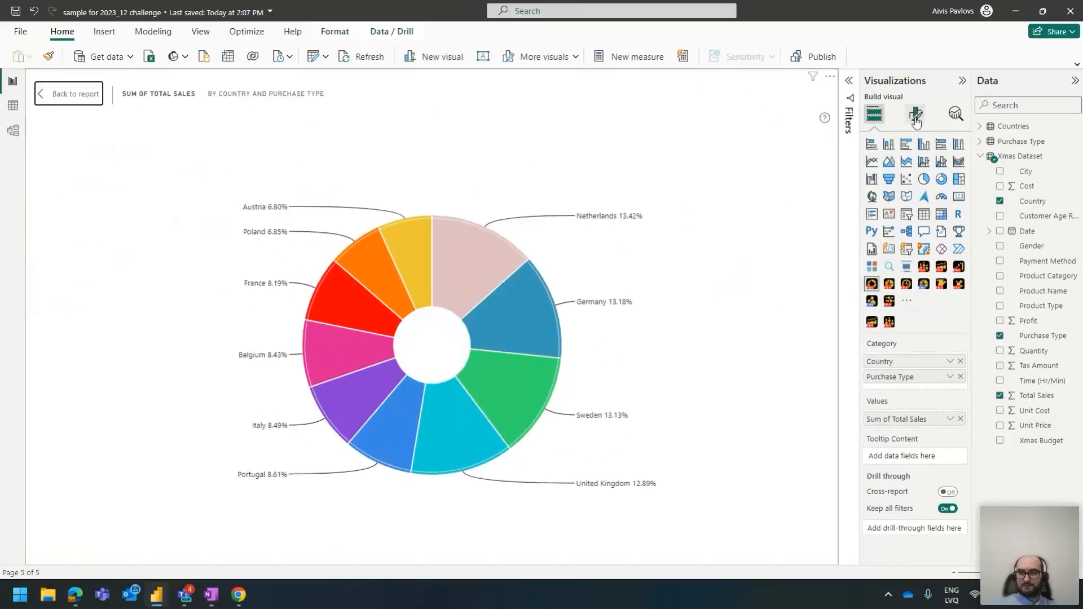
left_click(898, 305)
double_click(884, 344)
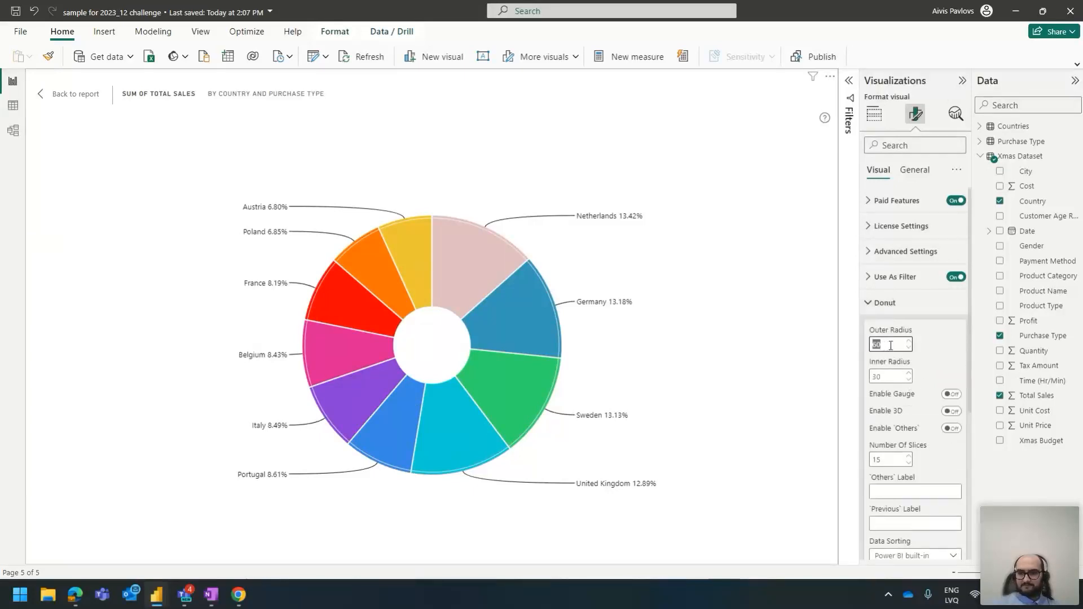
type("80")
double_click(885, 377)
type("60")
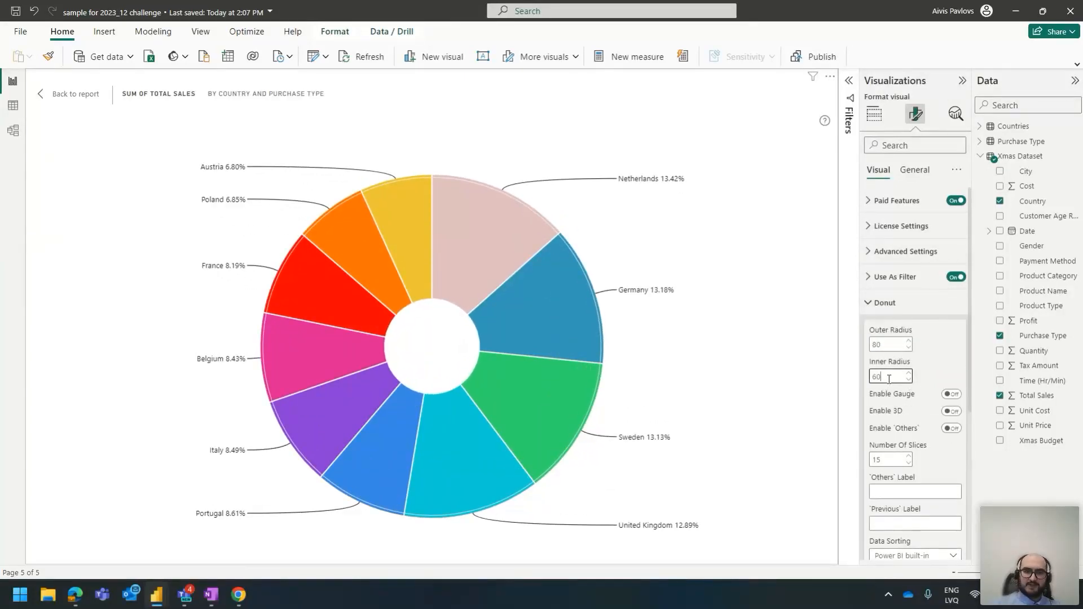
left_click(751, 351)
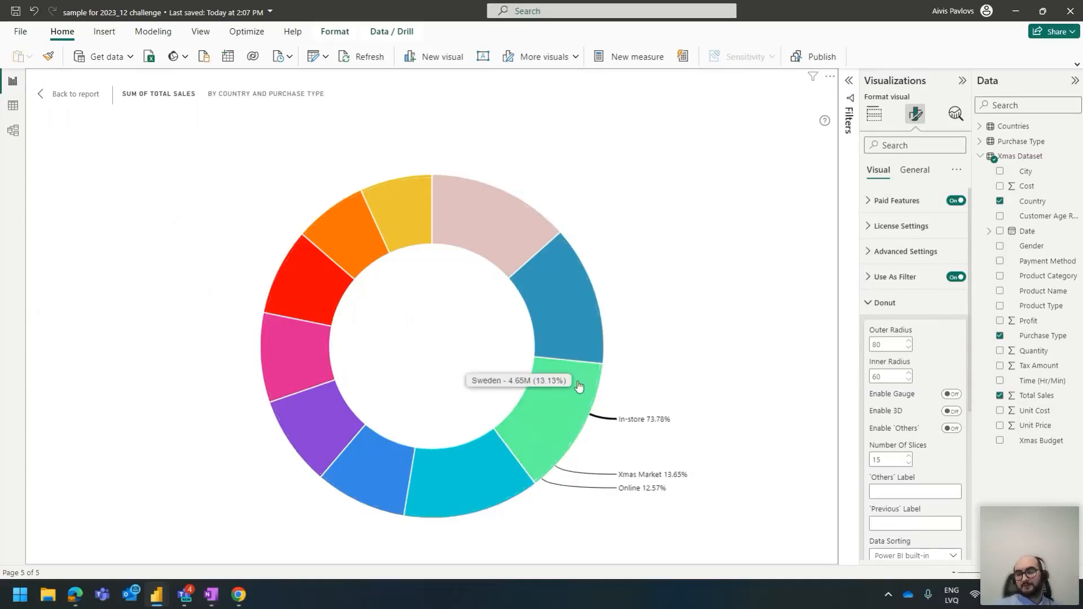
Drill into Sweden and back out, and insert Product Type between Country and Purchase Type in the donut's categories
left_click(579, 386)
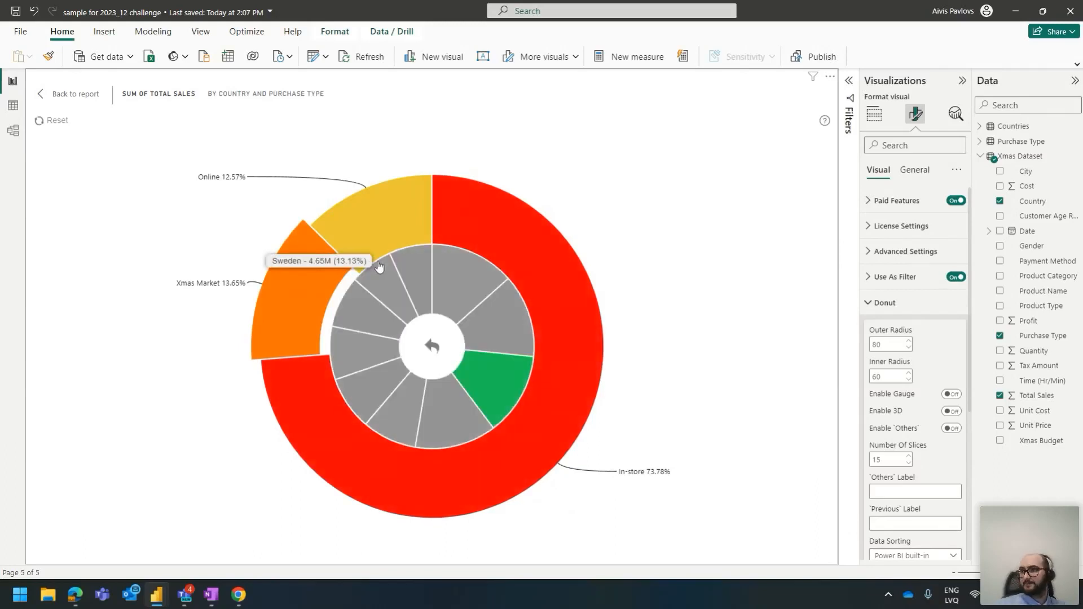
left_click(418, 300)
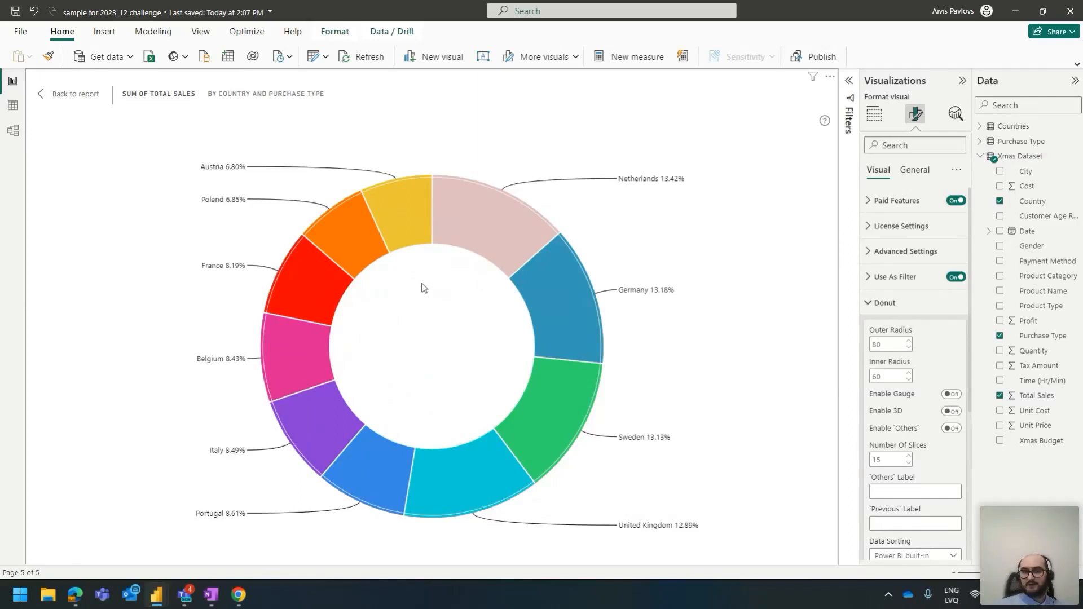
left_click(874, 113)
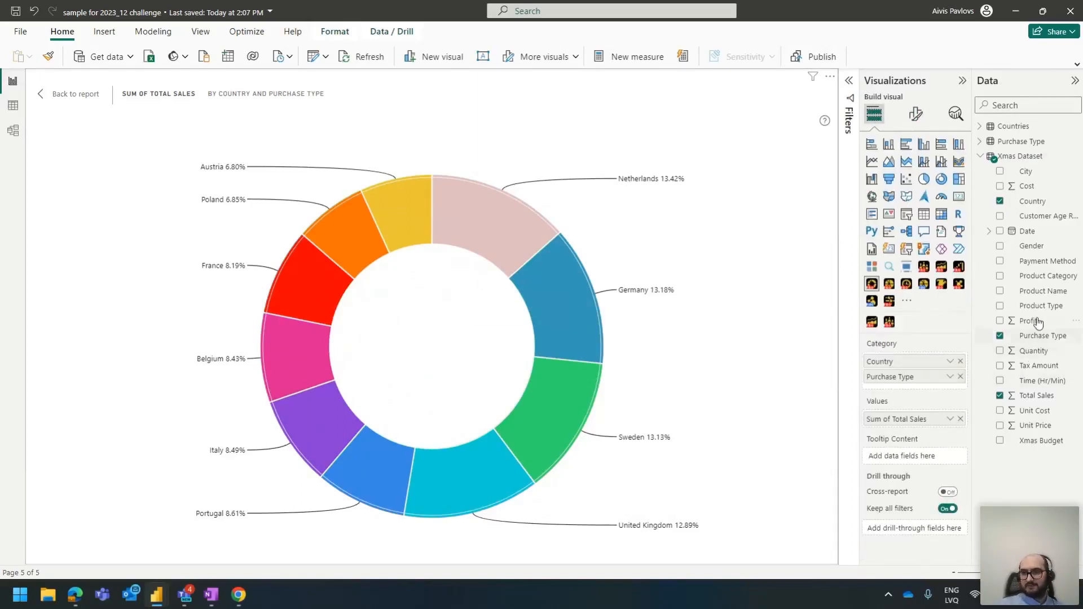
left_click_drag(1041, 306, 957, 376)
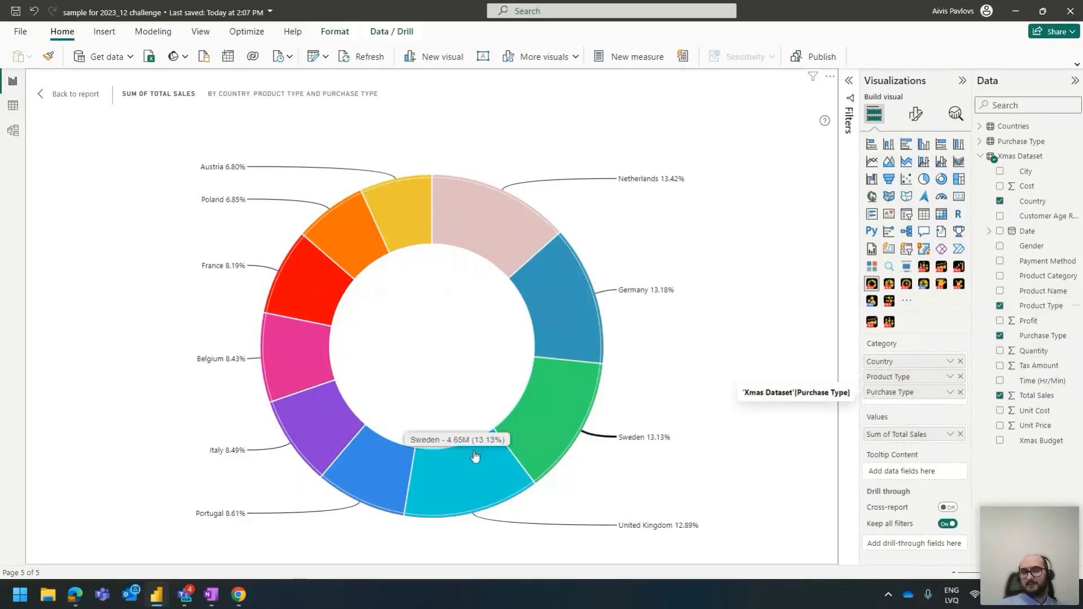
Drill down through Germany and its Adult product type in the donut, and return to the country level
left_click(570, 347)
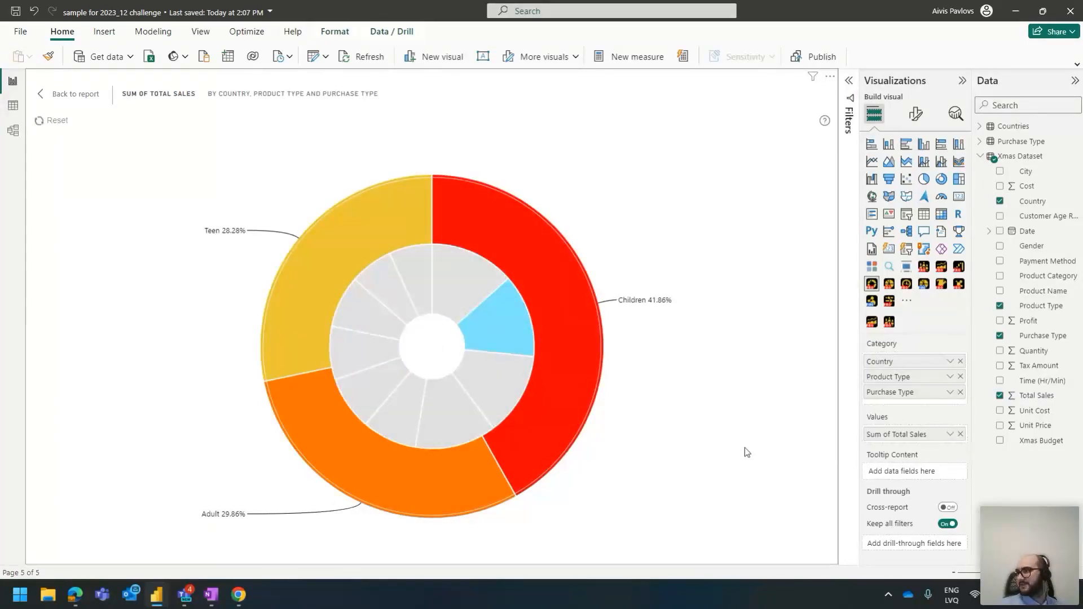
left_click(362, 468)
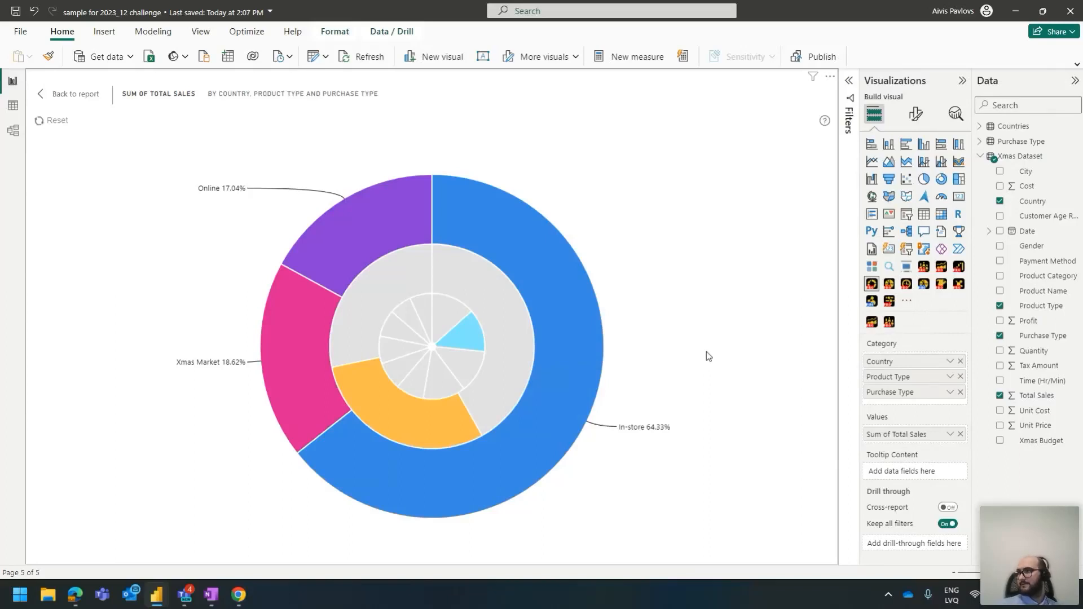
left_click(594, 338)
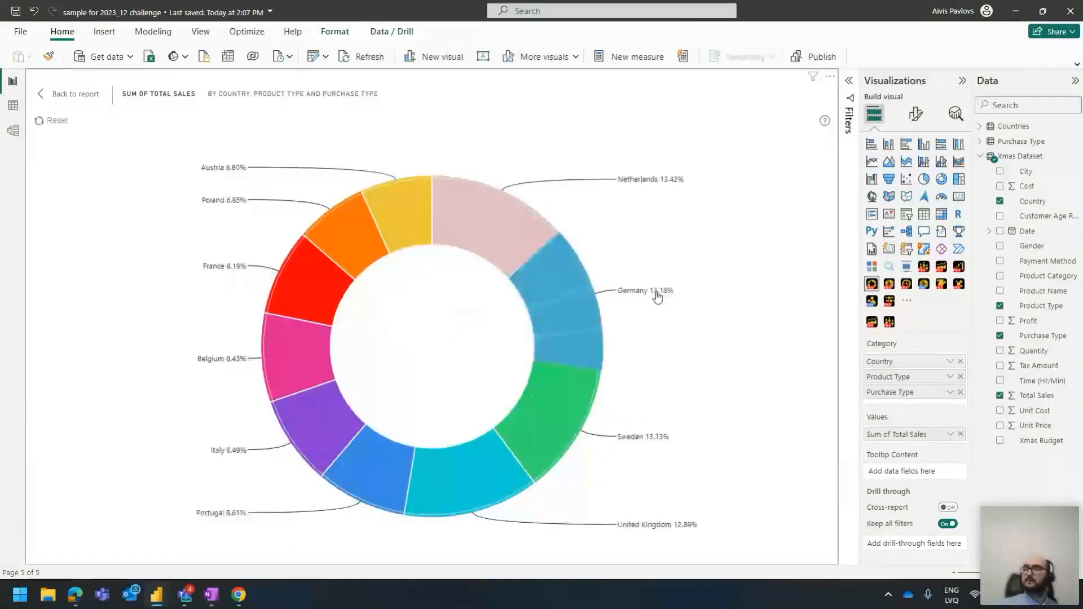
Turn on the donut's 'Others' grouping with the number of slices set to 3, and page through the remaining countries
left_click(914, 116)
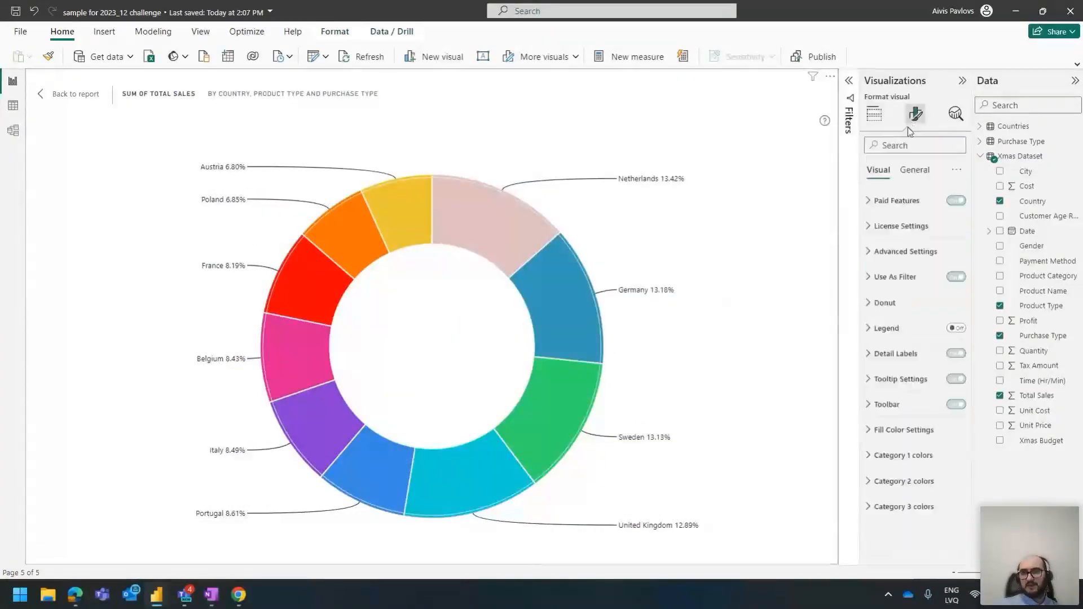
left_click(915, 305)
scroll(915, 308, "down", 1)
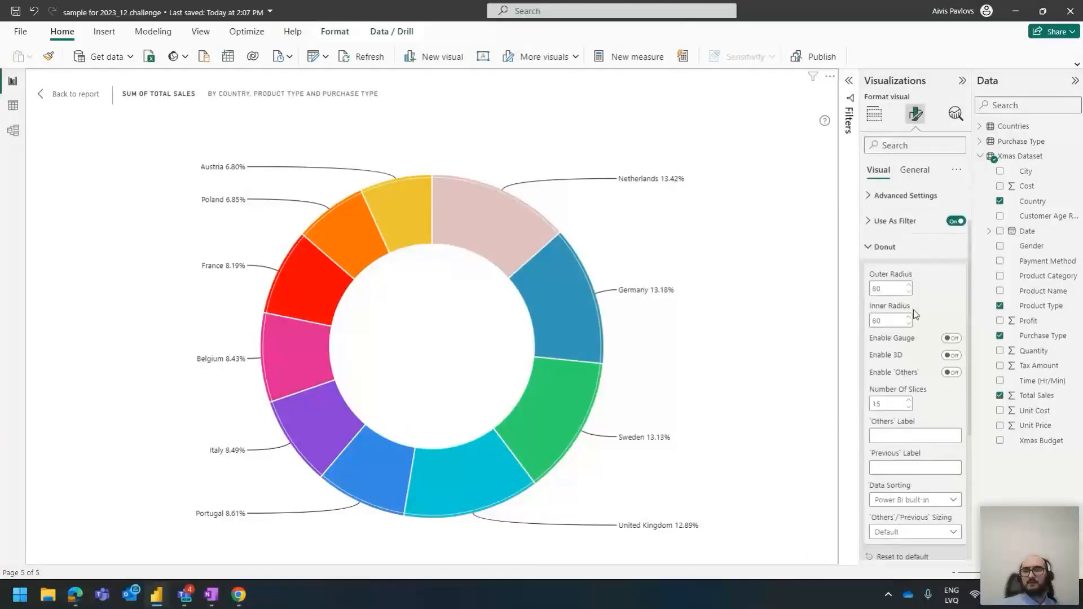
left_click(954, 373)
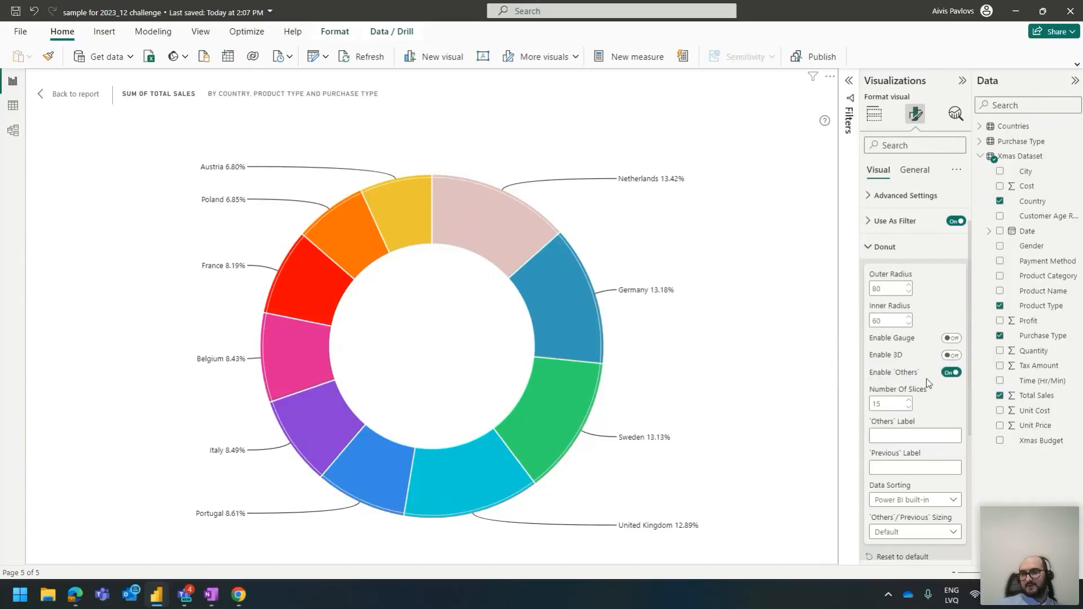
left_click(950, 375)
left_click(953, 376)
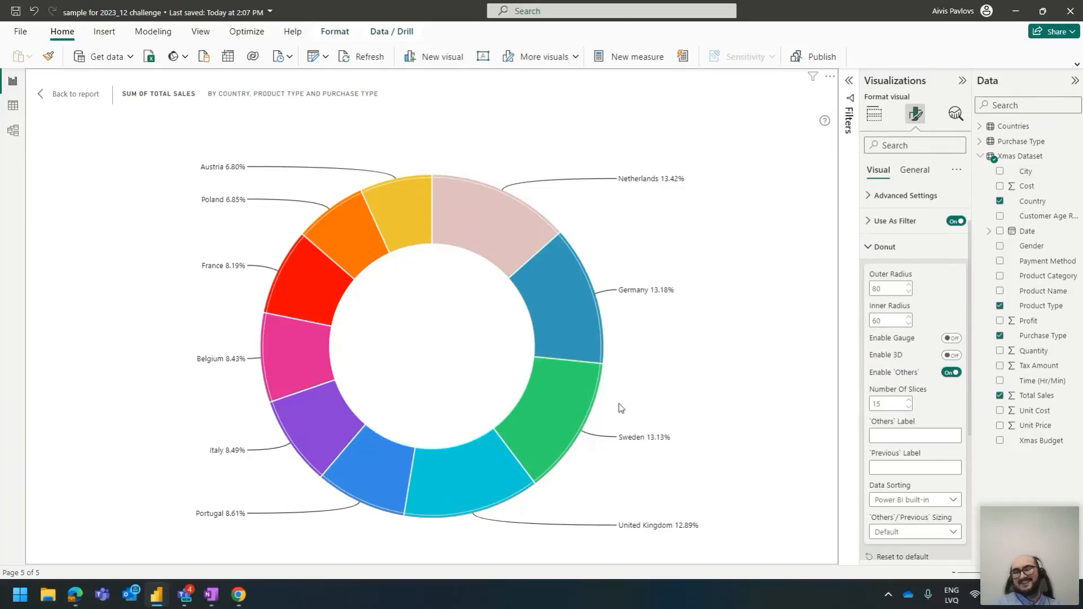
double_click(888, 400)
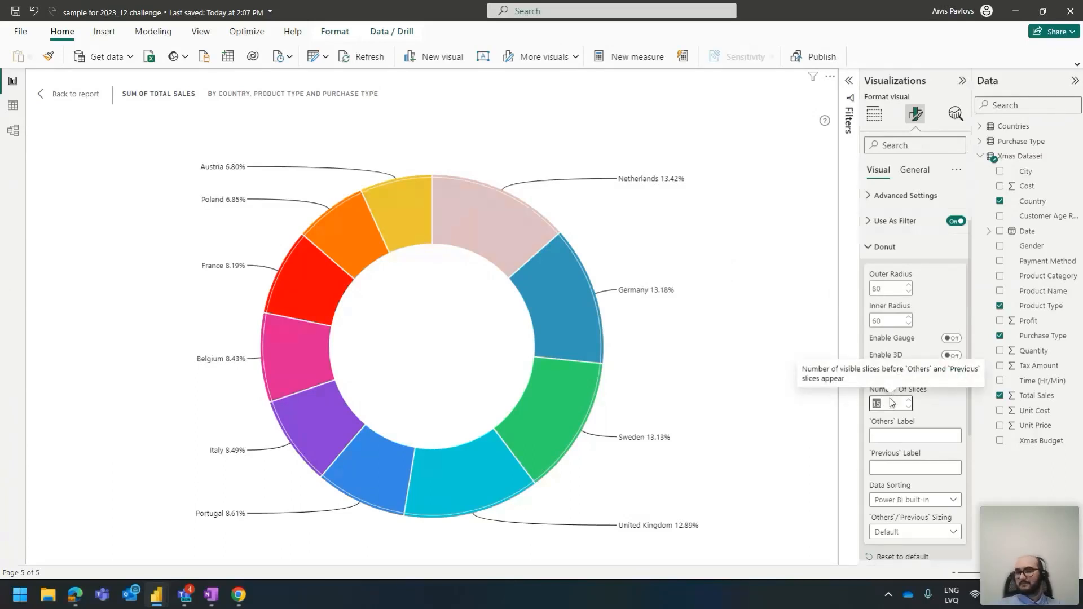
type("3")
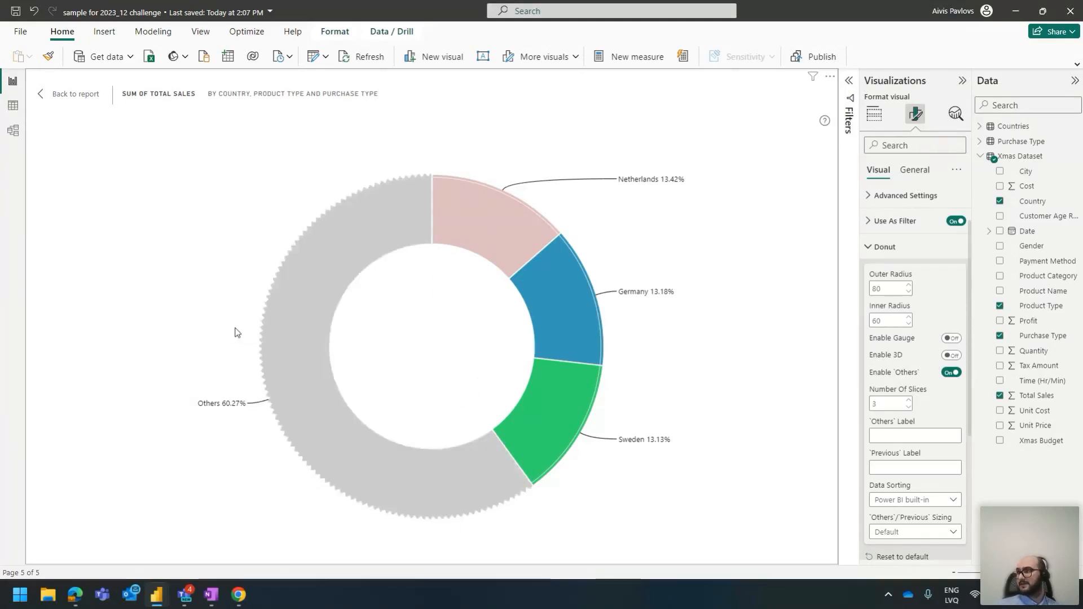
left_click(302, 331)
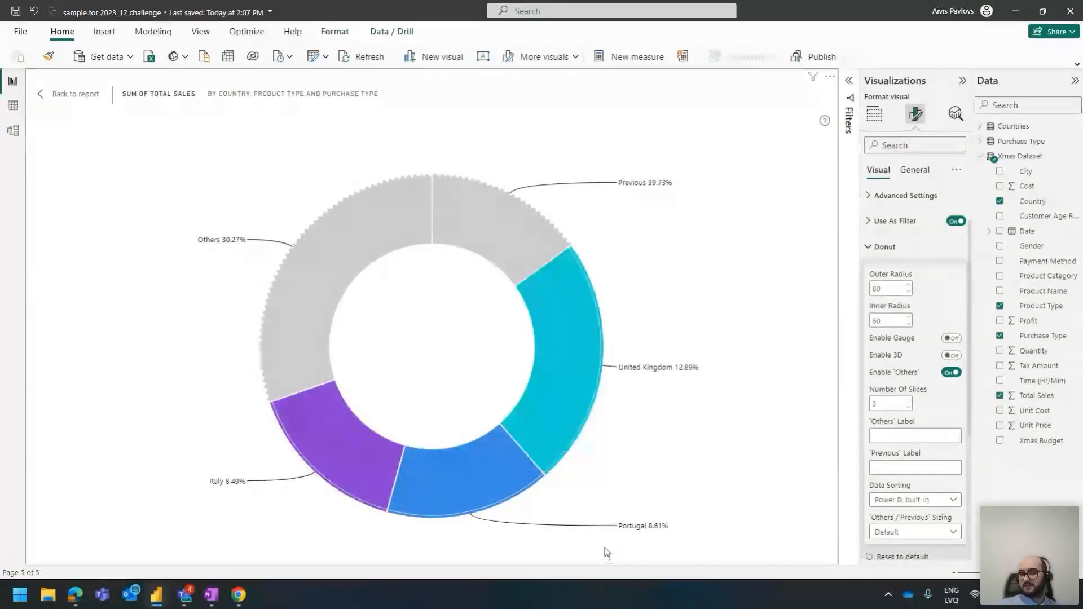
left_click(307, 295)
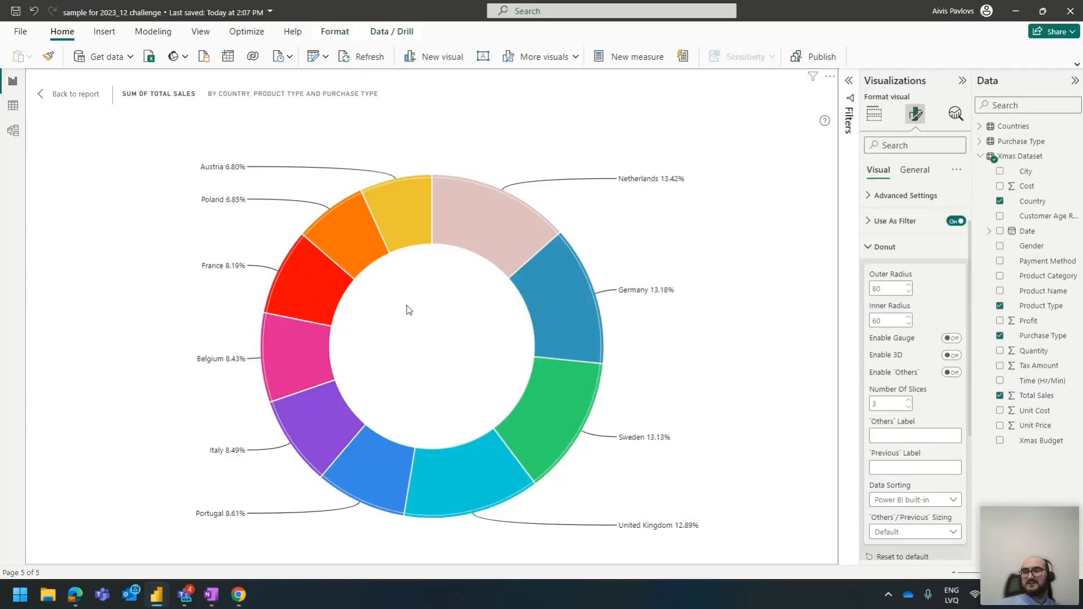
Compare the donut with 'Others' grouping on and off, and drill into France and back with grouping off
left_click(952, 373)
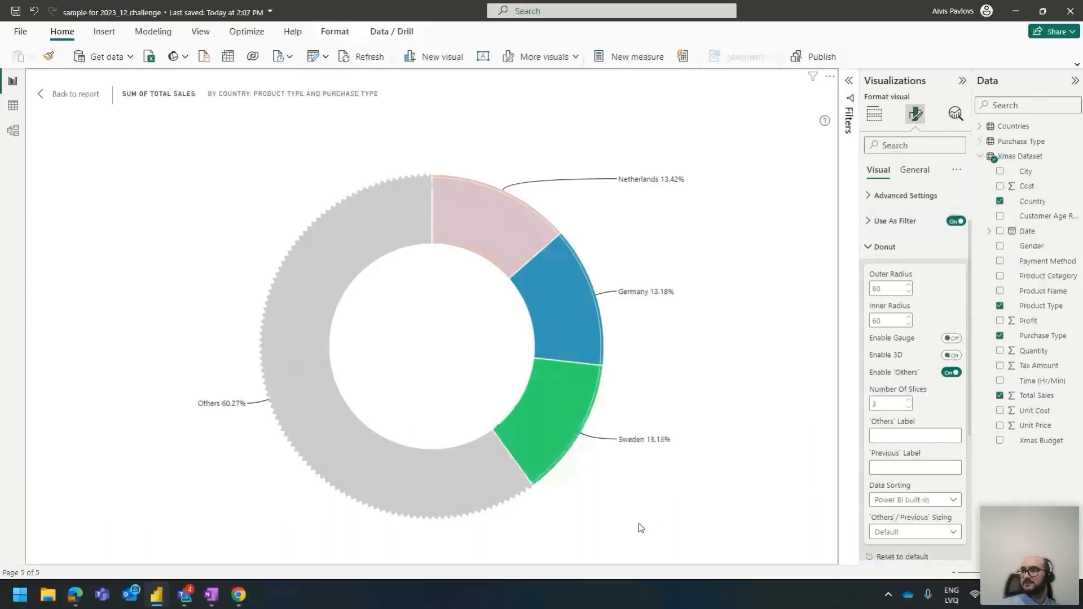
mouse_move(540, 447)
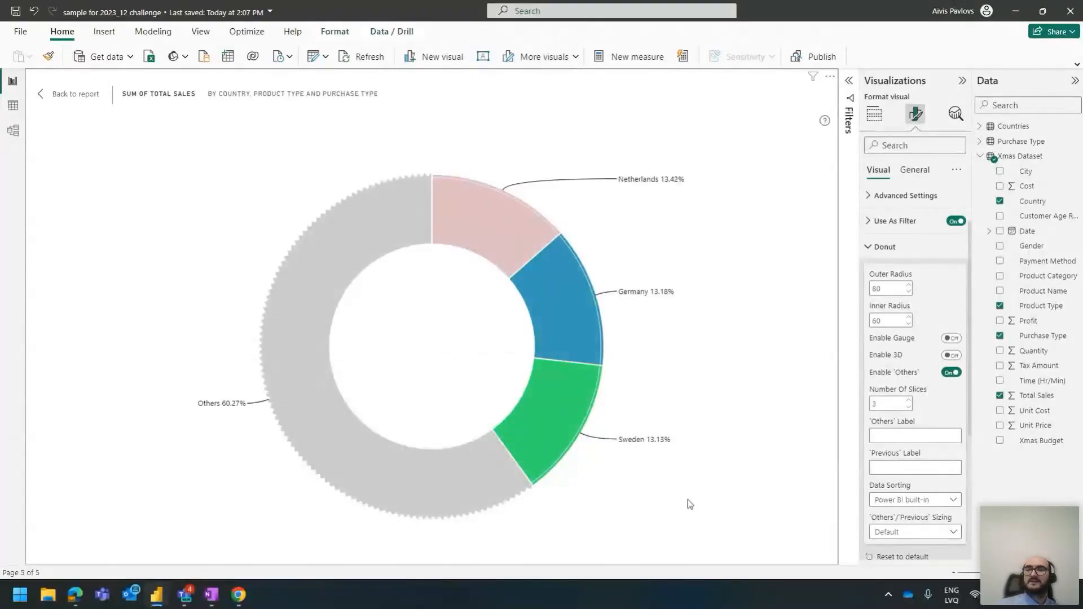
left_click(951, 371)
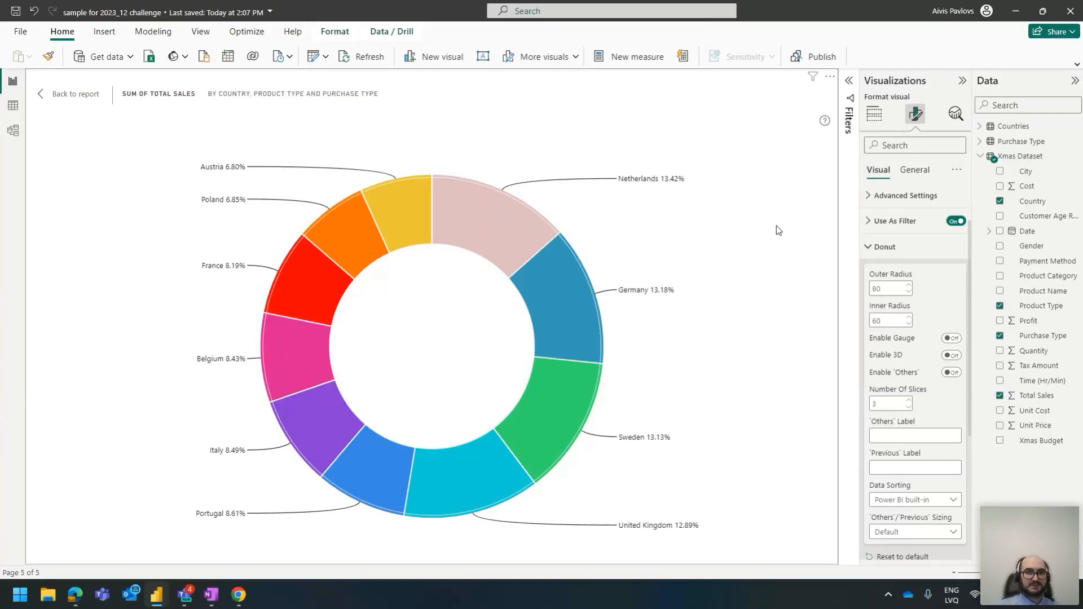
left_click(951, 372)
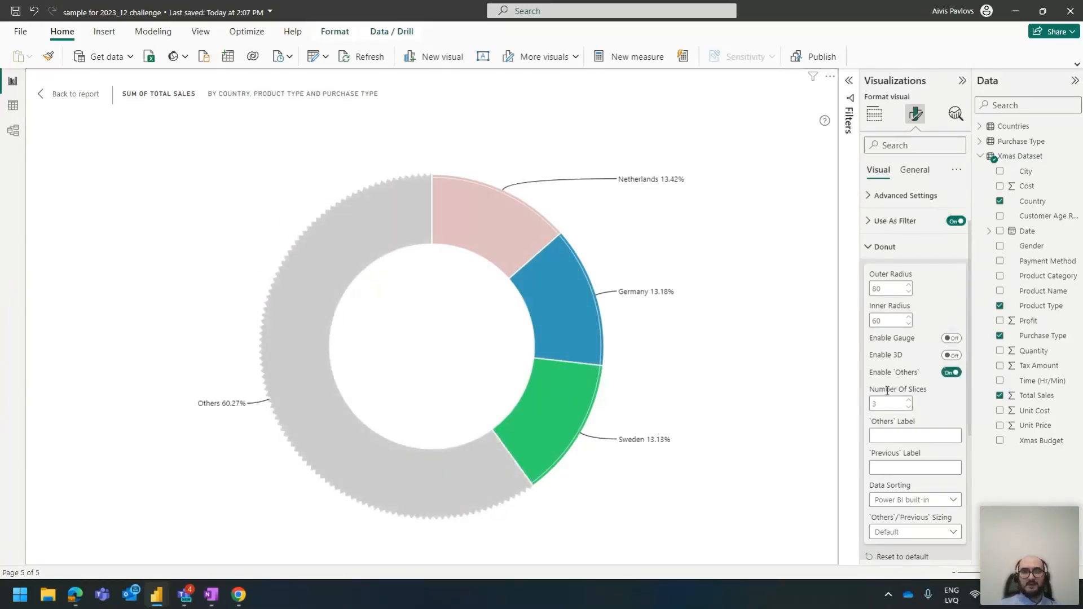
left_click(952, 373)
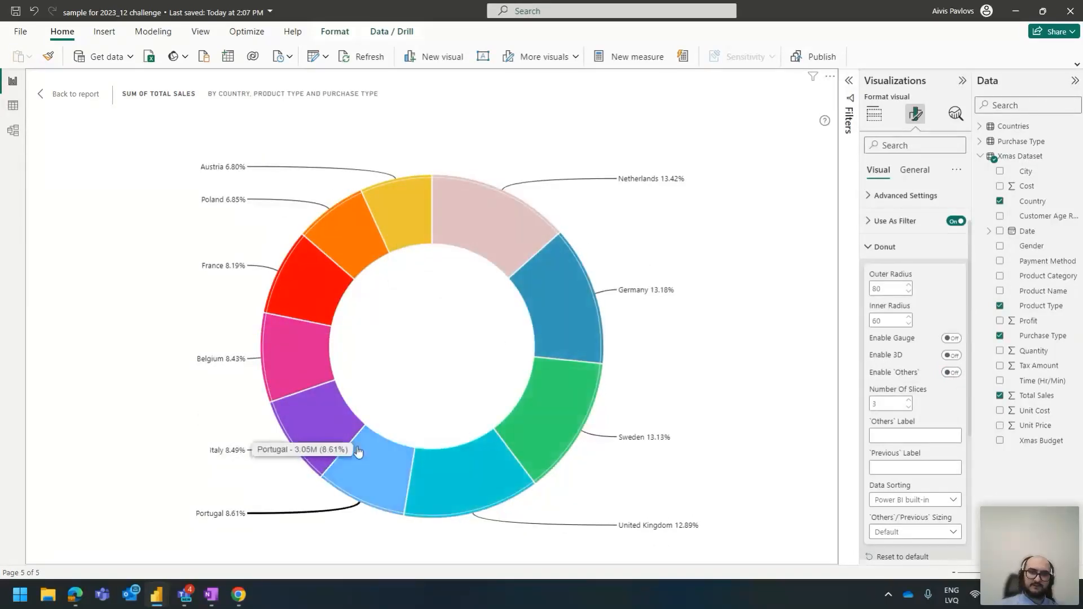
left_click(311, 282)
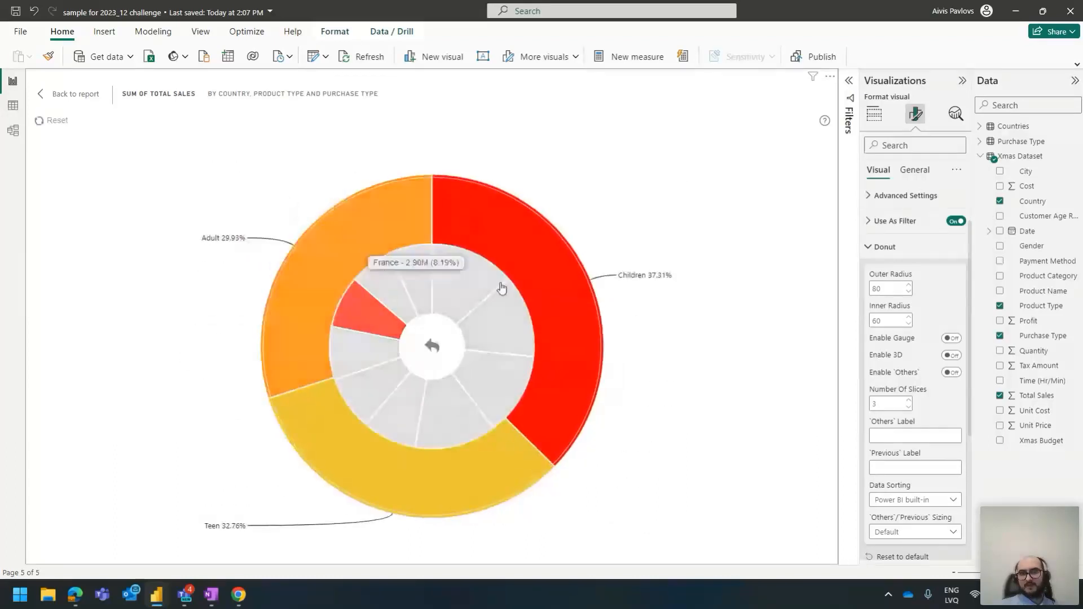
left_click(481, 321)
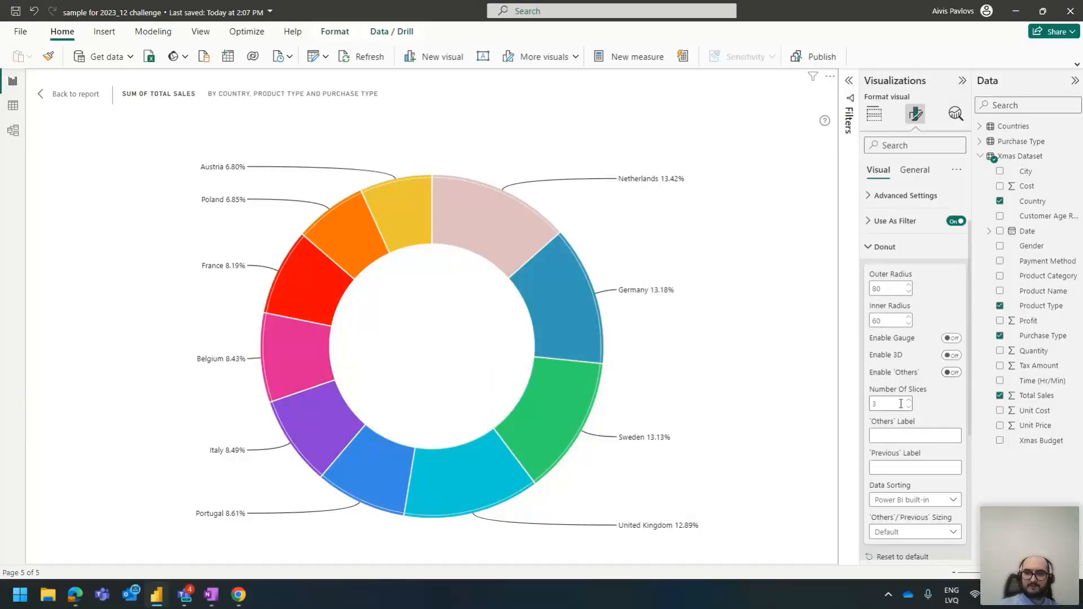
Set the donut's number of slices to 5 and turn the 'Others' grouping on
left_click(909, 400)
left_click(909, 400)
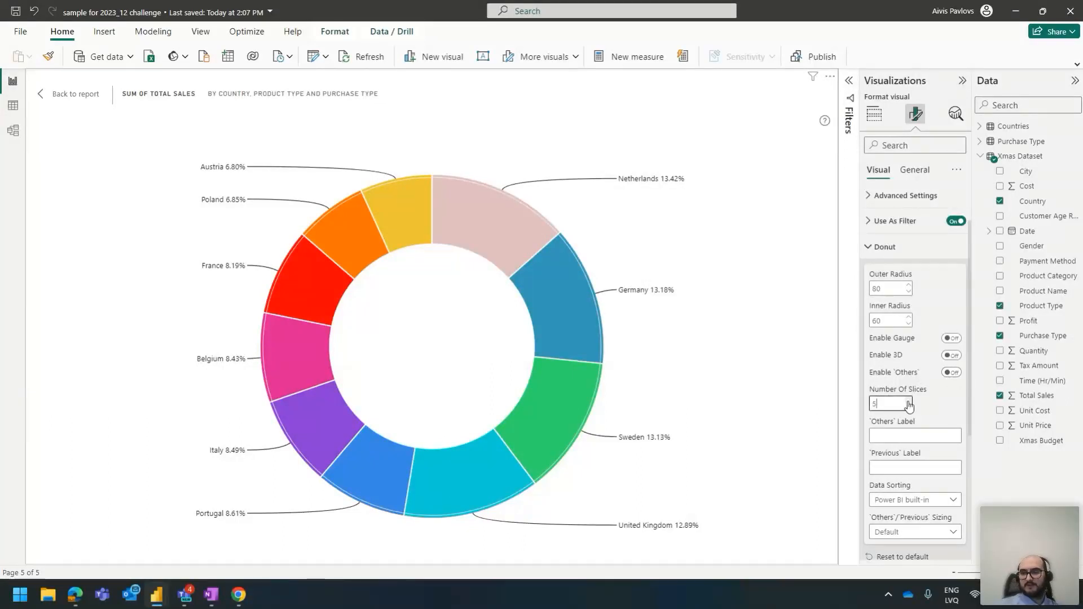
left_click(953, 382)
left_click(952, 374)
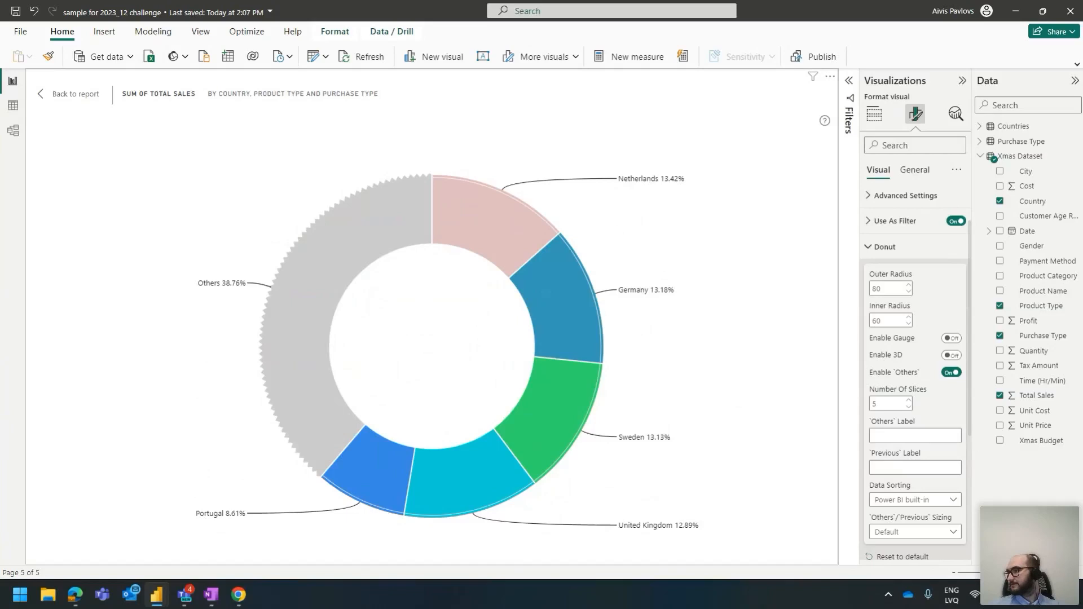
Label the 'Others' slice 'Bottom 5' and the 'Previous' slice 'Top 5', and expand the Bottom 5 slice
mouse_move(898, 454)
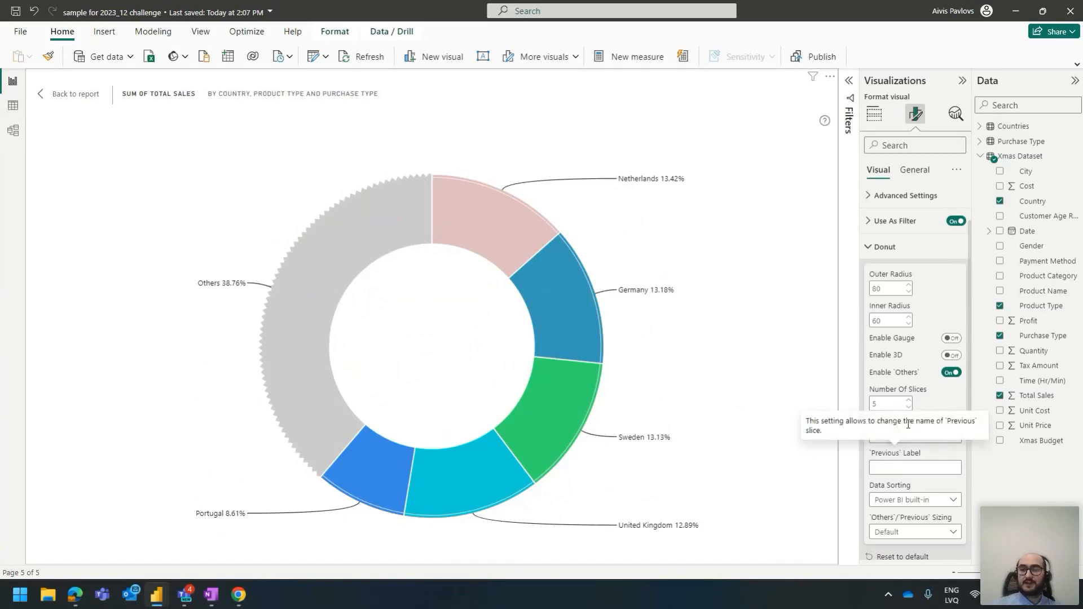
left_click(920, 436)
type("Bottom 5")
left_click(939, 469)
type("To p5")
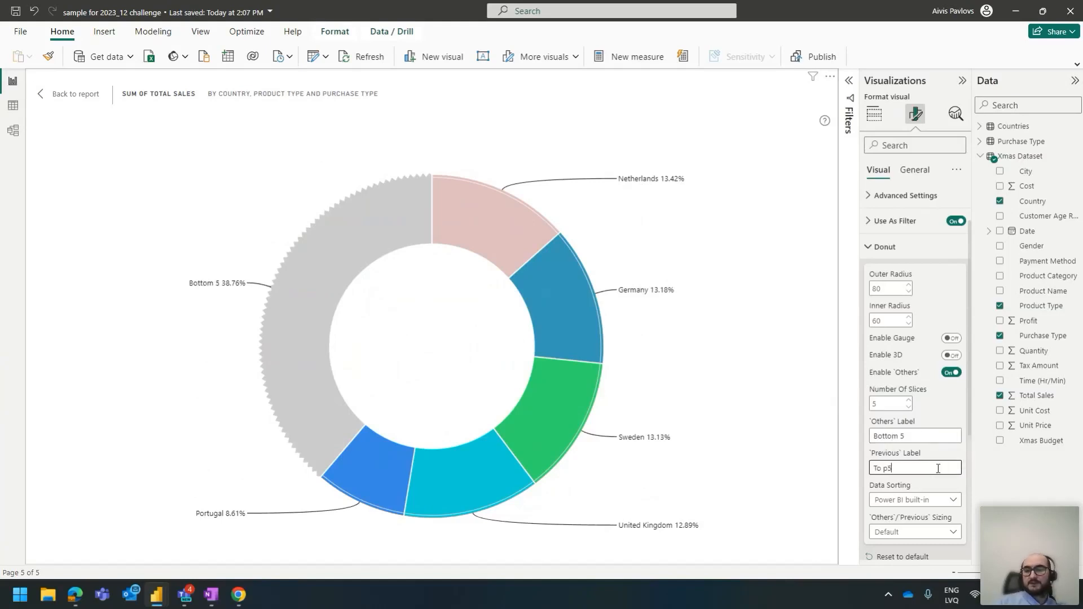
key("BackSpace")
key("BackSpace")
key("BackSpace")
type("p 5")
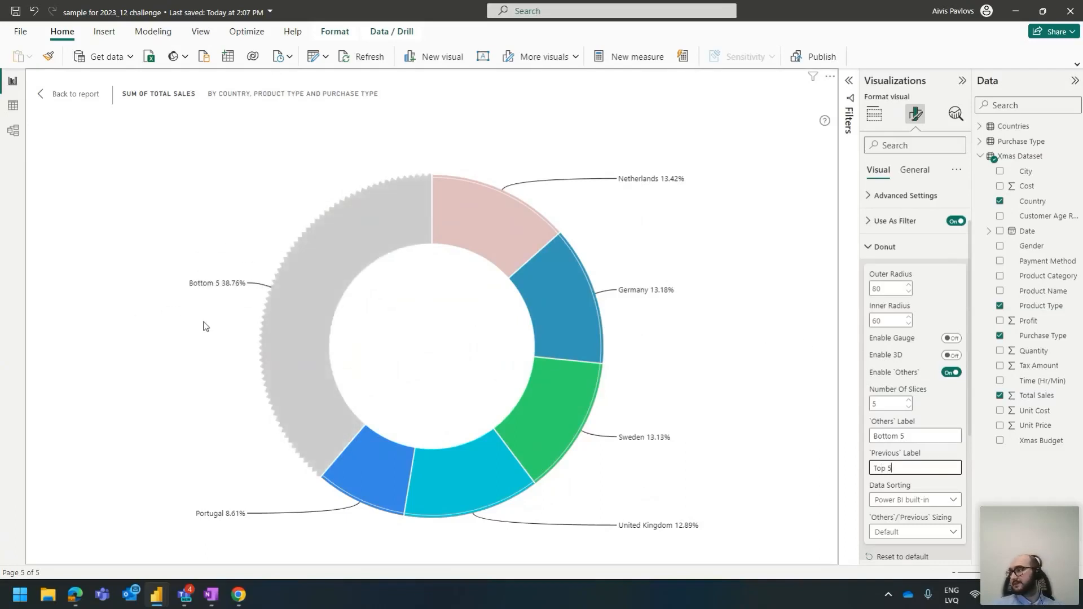
left_click(285, 305)
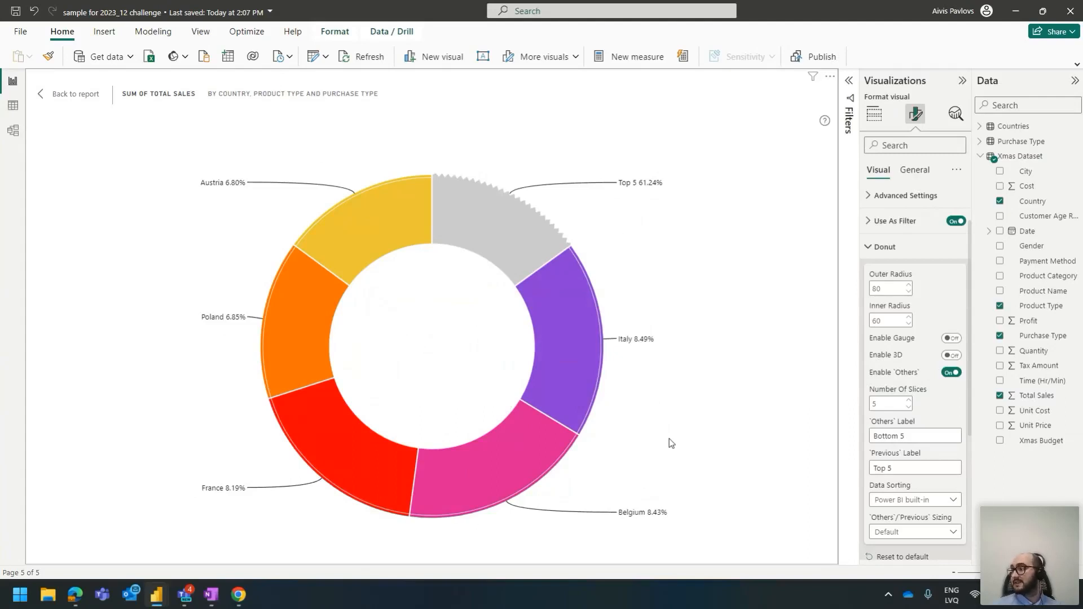
Try the donut with the number of slices set to 3, expanding the Bottom 5 slice and returning to the top countries
left_click(536, 220)
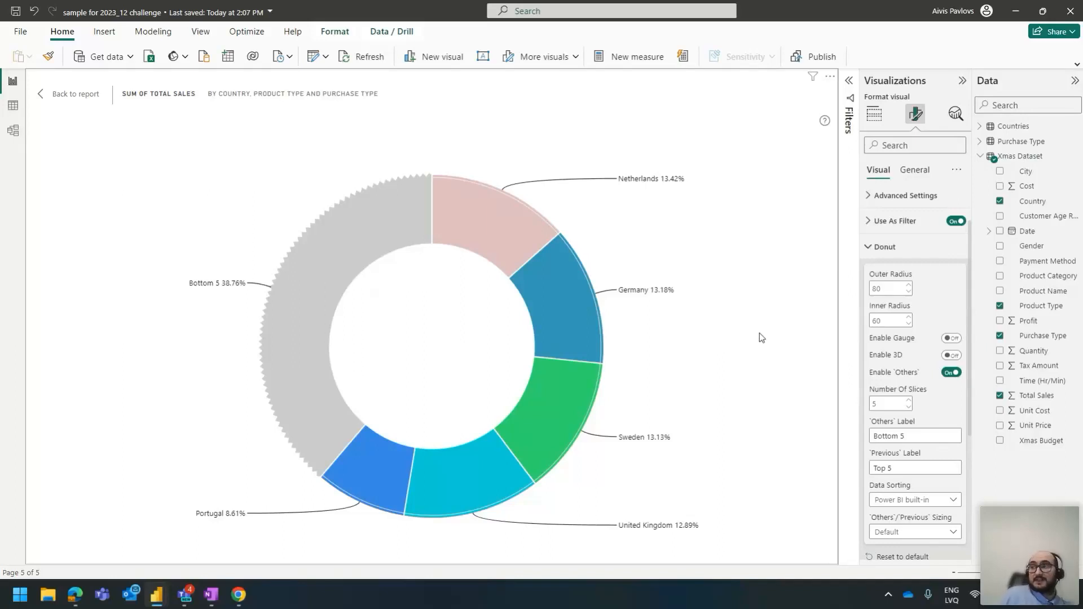
double_click(887, 404)
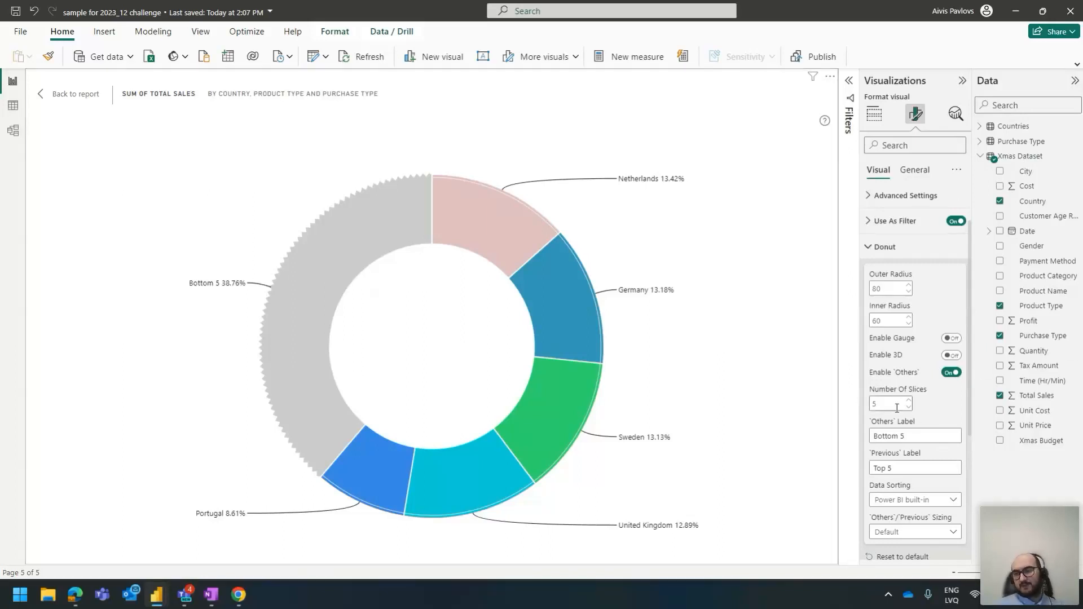
type("3")
left_click(356, 465)
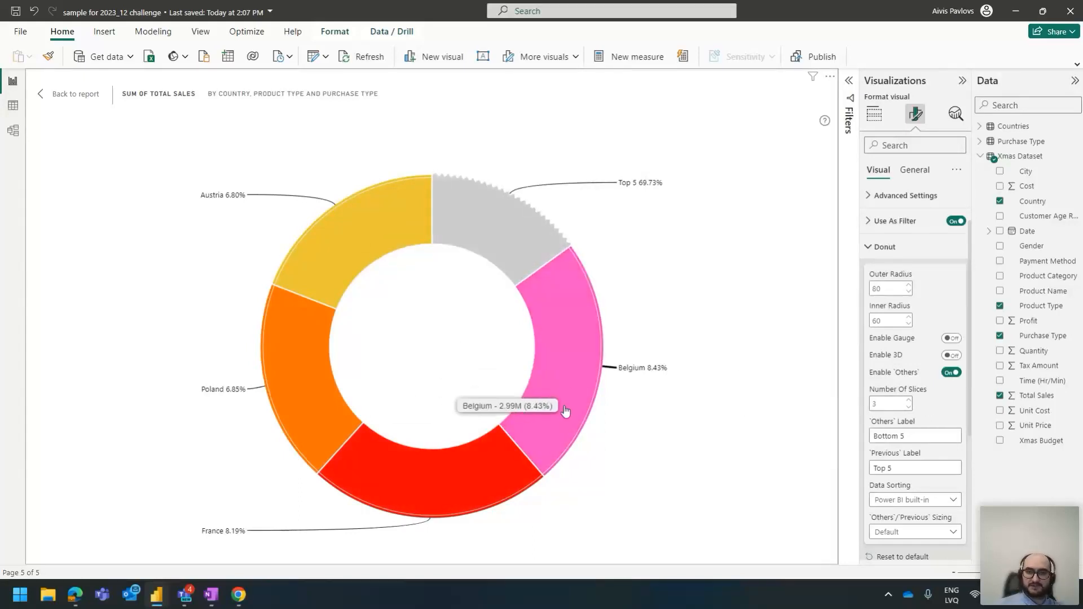
left_click(528, 232)
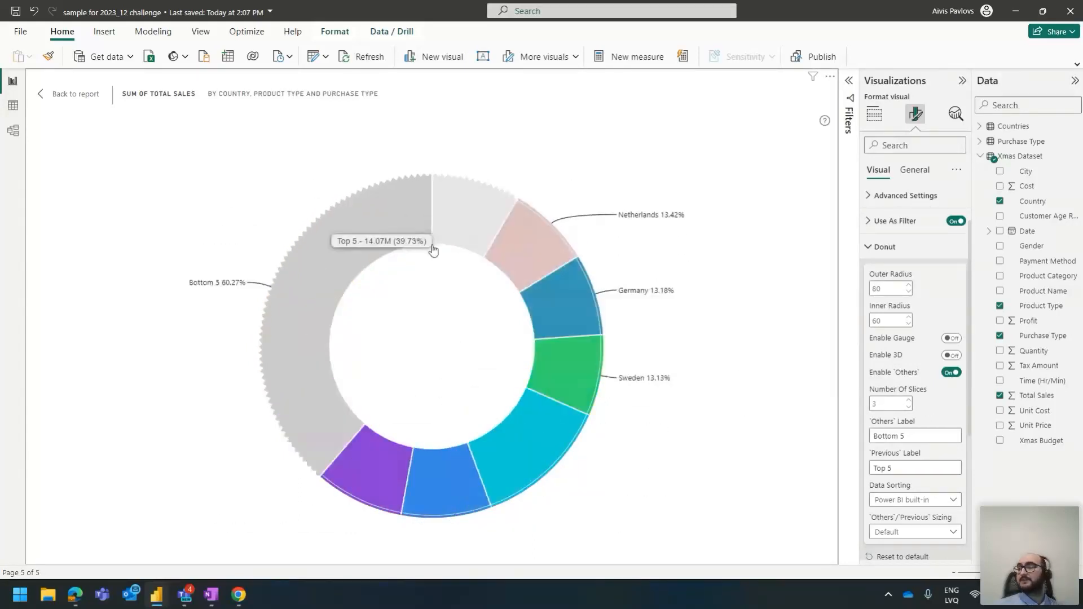
Set the donut's number of slices to 5 and expand the Bottom 5 slice
left_click_drag(892, 404, 850, 405)
type("5")
left_click(299, 271)
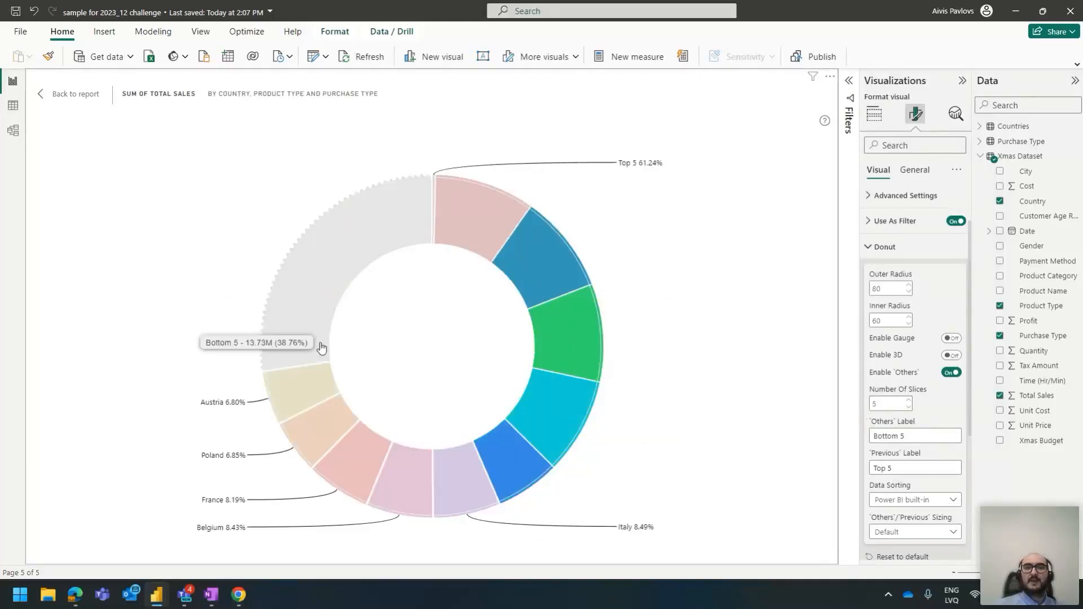
Set the donut's 'Others'/'Previous' sizing to Actual and return to the top countries through the Top 5 slice
mouse_move(506, 263)
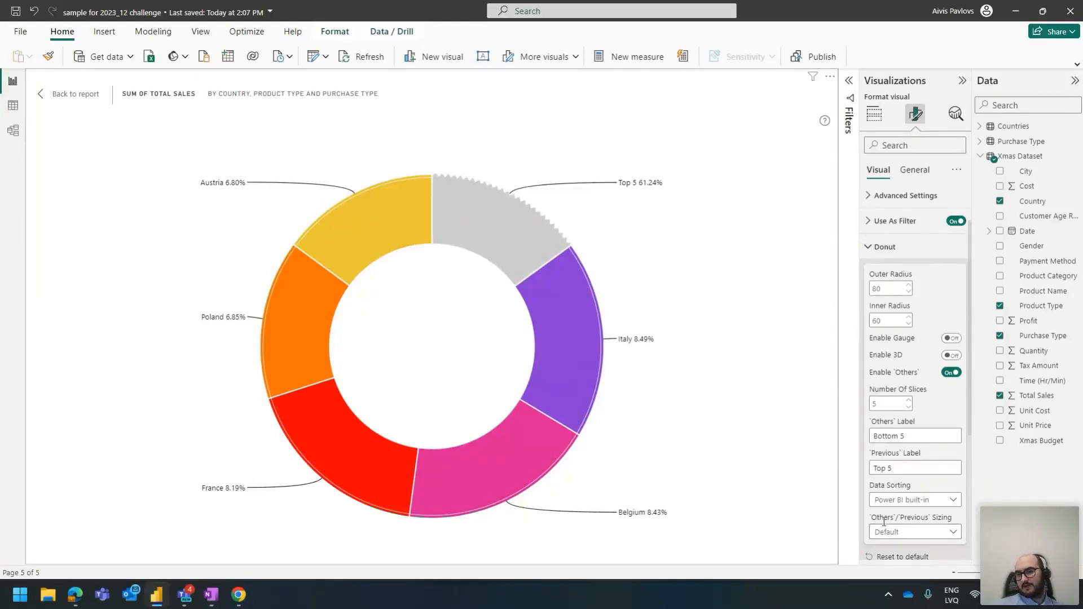
left_click(918, 540)
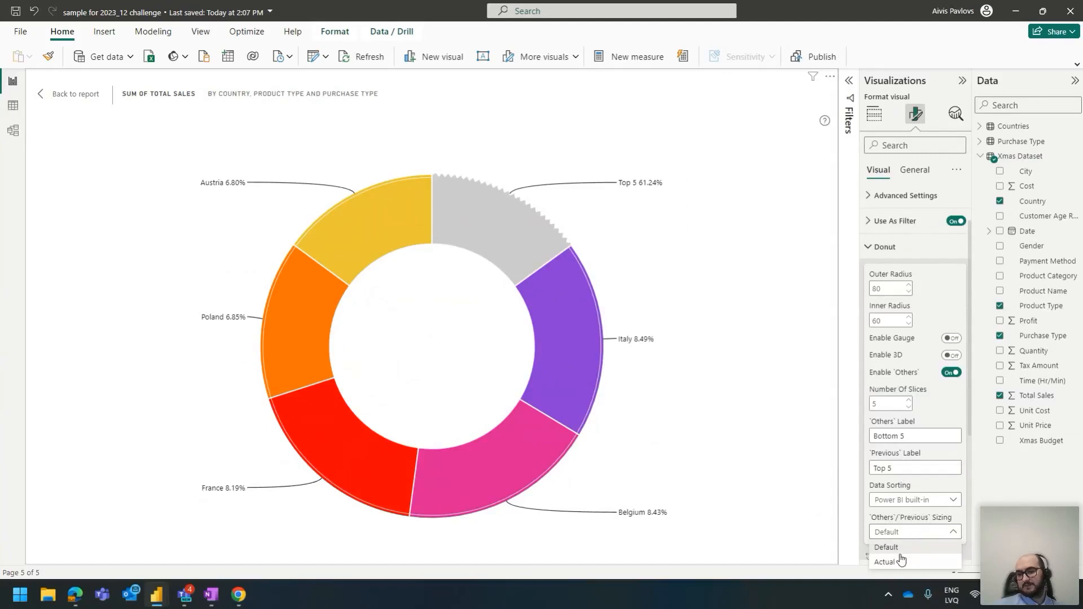
left_click(901, 562)
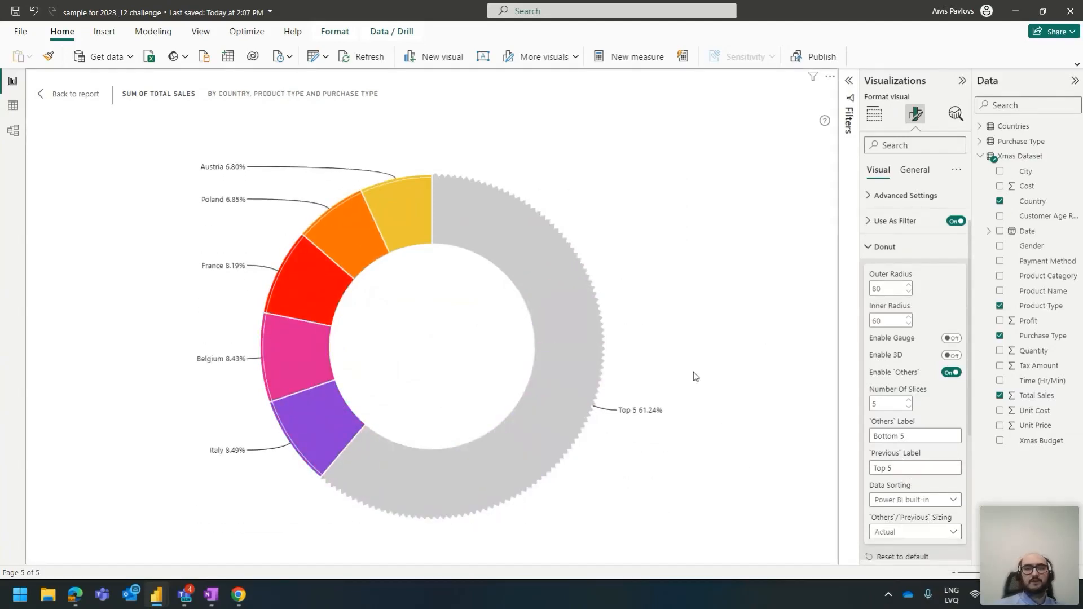
left_click(582, 337)
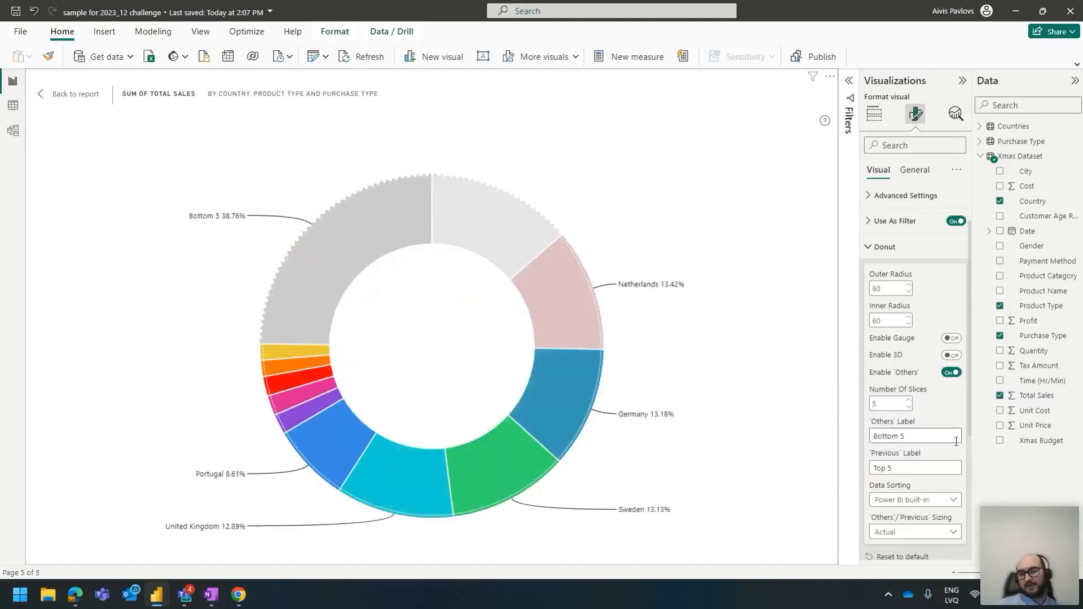
Set the donut's number of slices to 3 and page through the grouped countries and back to the first group
left_click(897, 404)
type("3")
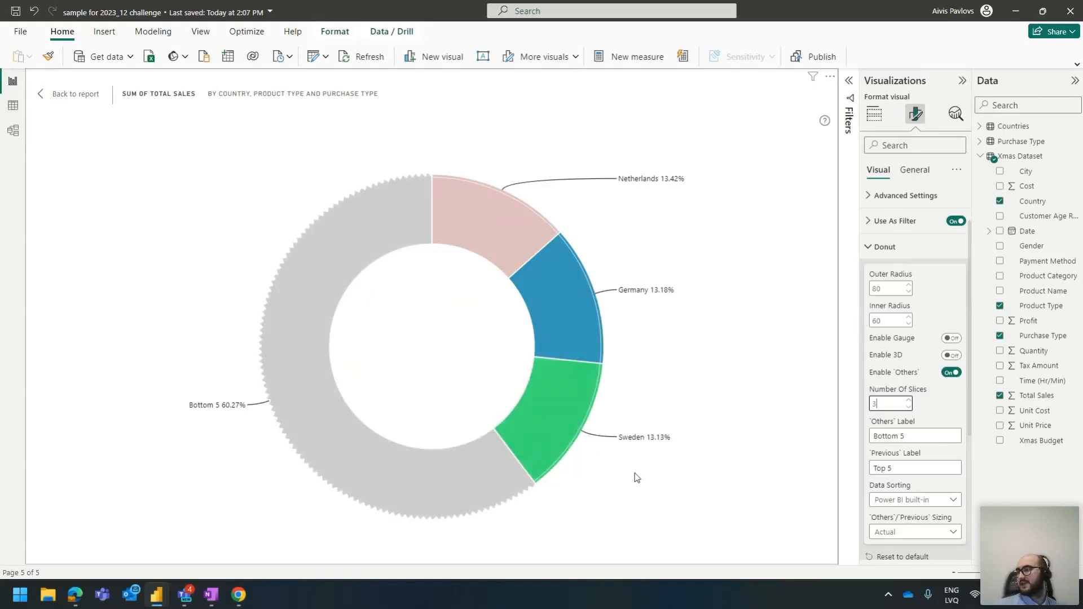
left_click(461, 490)
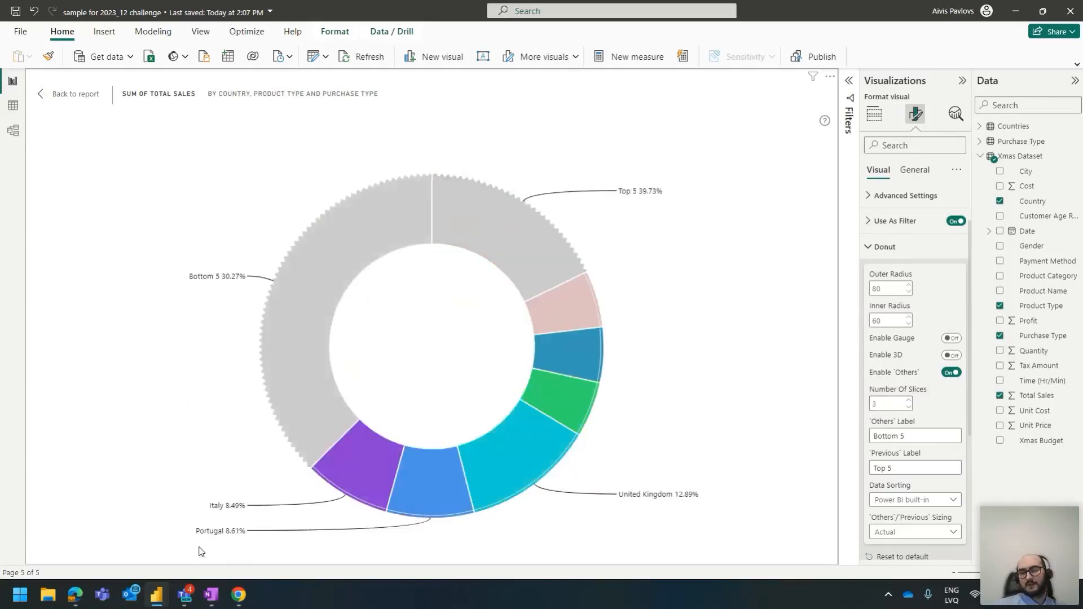
left_click(283, 329)
left_click(345, 466)
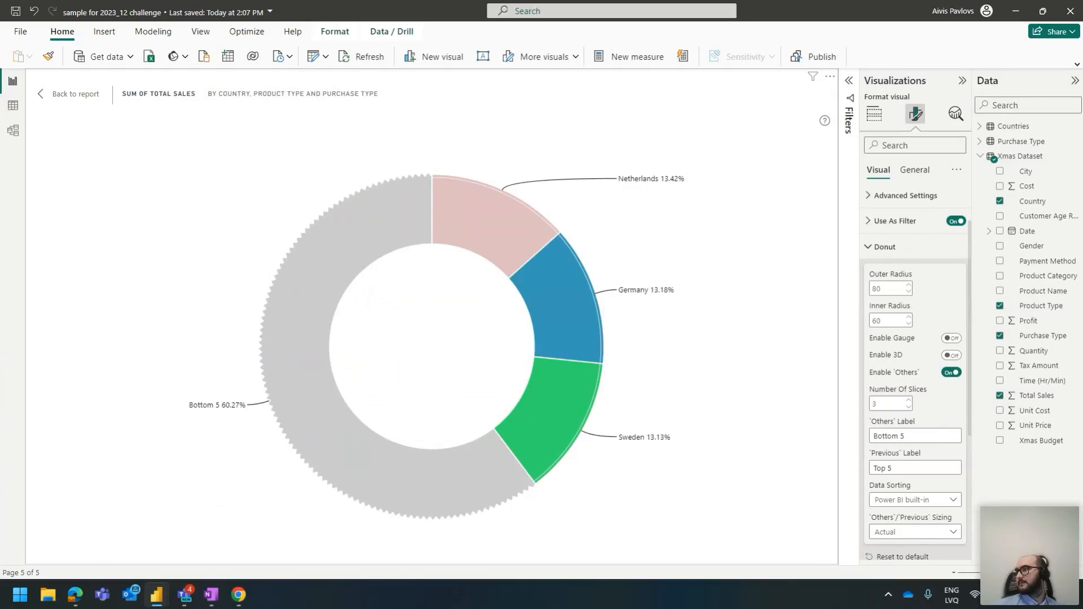
Return from the focused donut to the report page and turn off the donut's 'Others' grouping
key("alt+Tab")
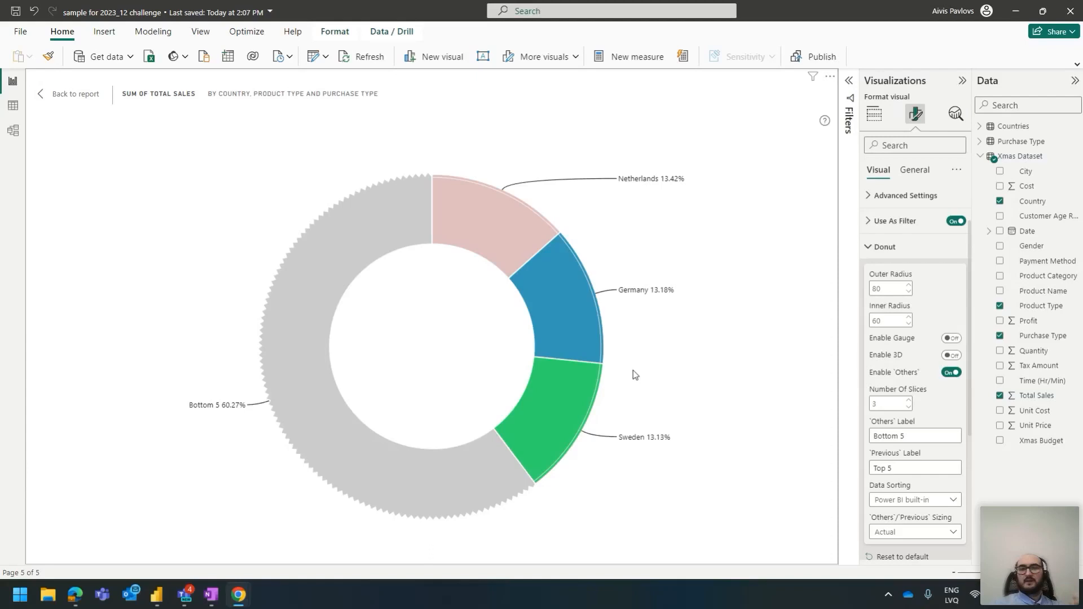
left_click(75, 93)
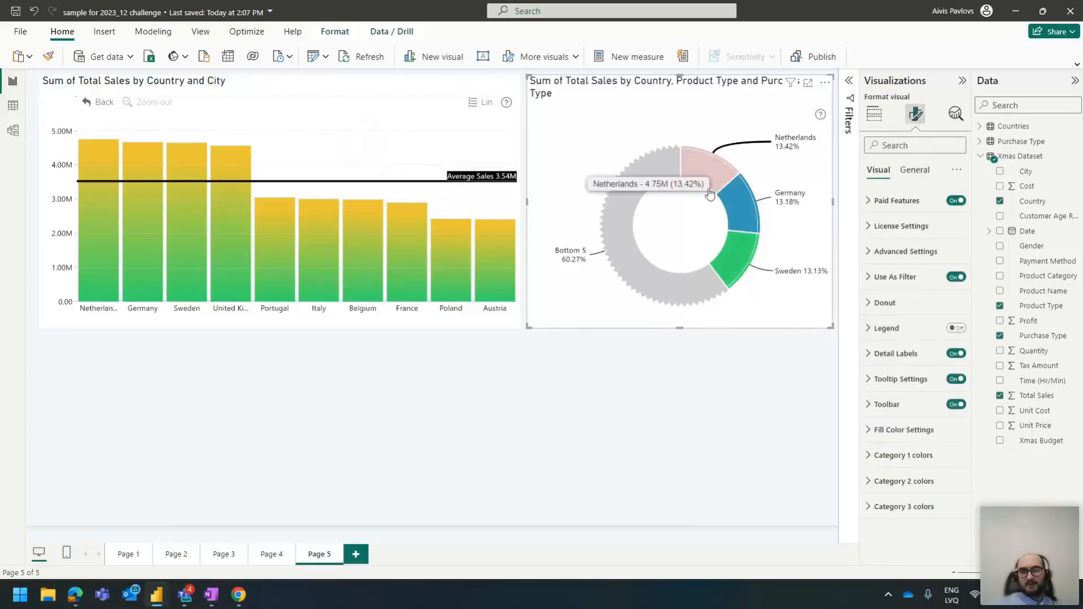
left_click(909, 430)
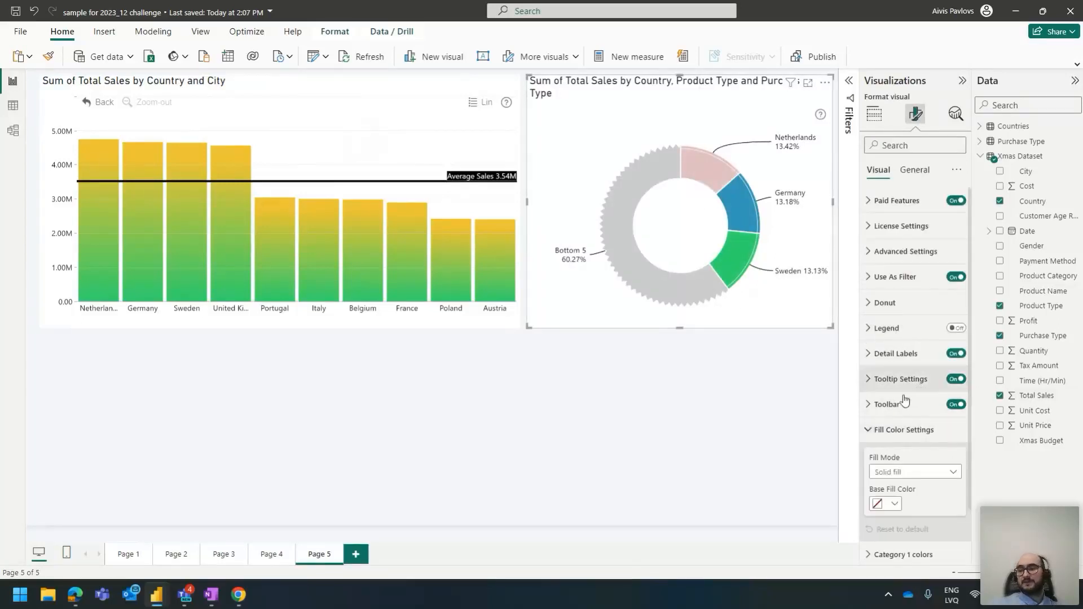
left_click(907, 303)
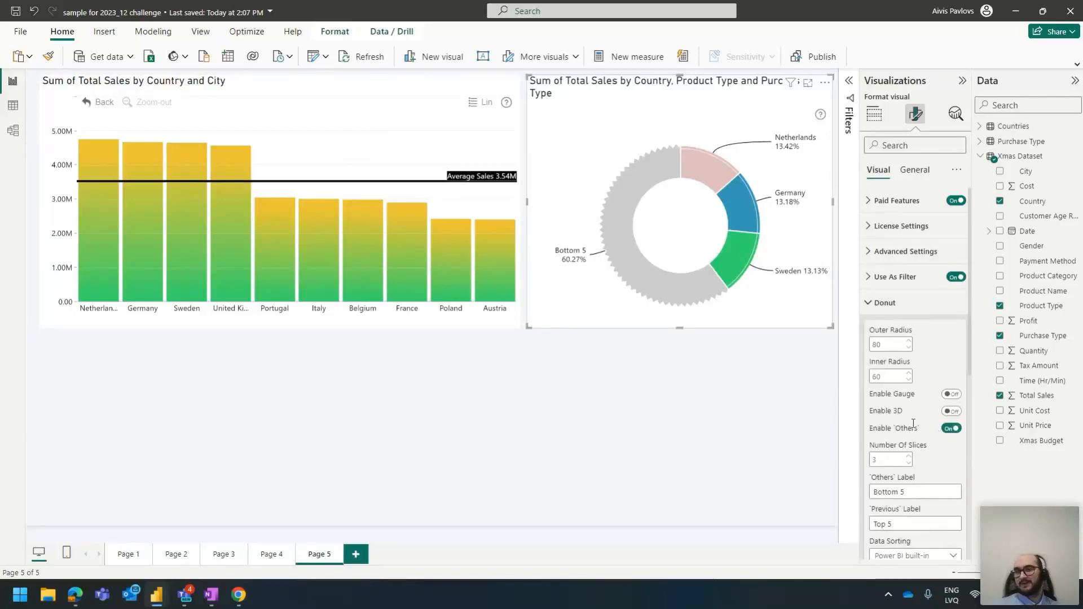
left_click(952, 429)
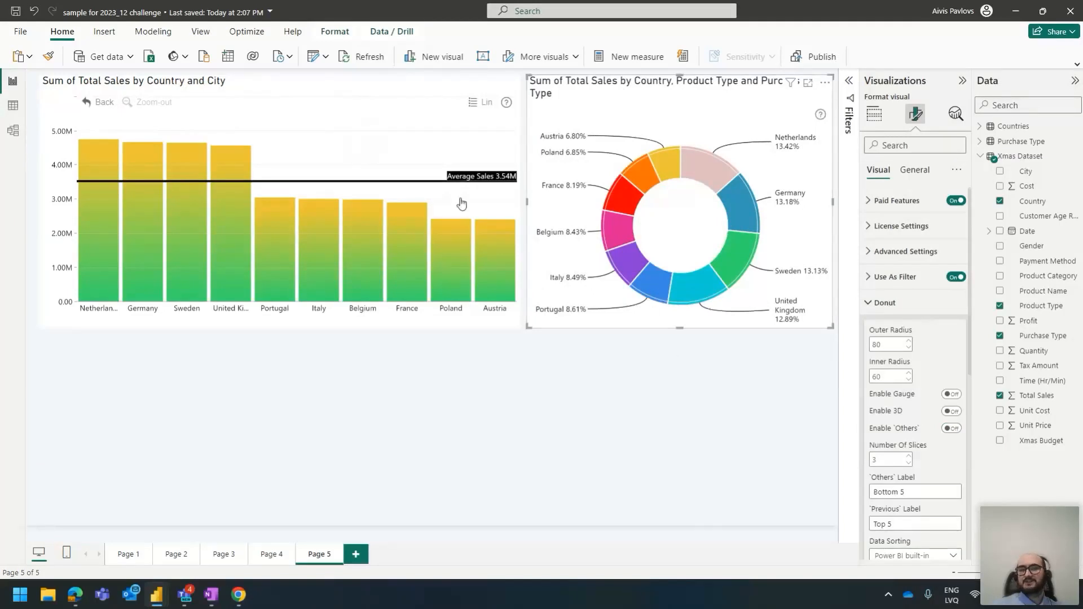
Set the fill mode of the Total Sales by Country and City column chart to Solid fill
left_click(412, 85)
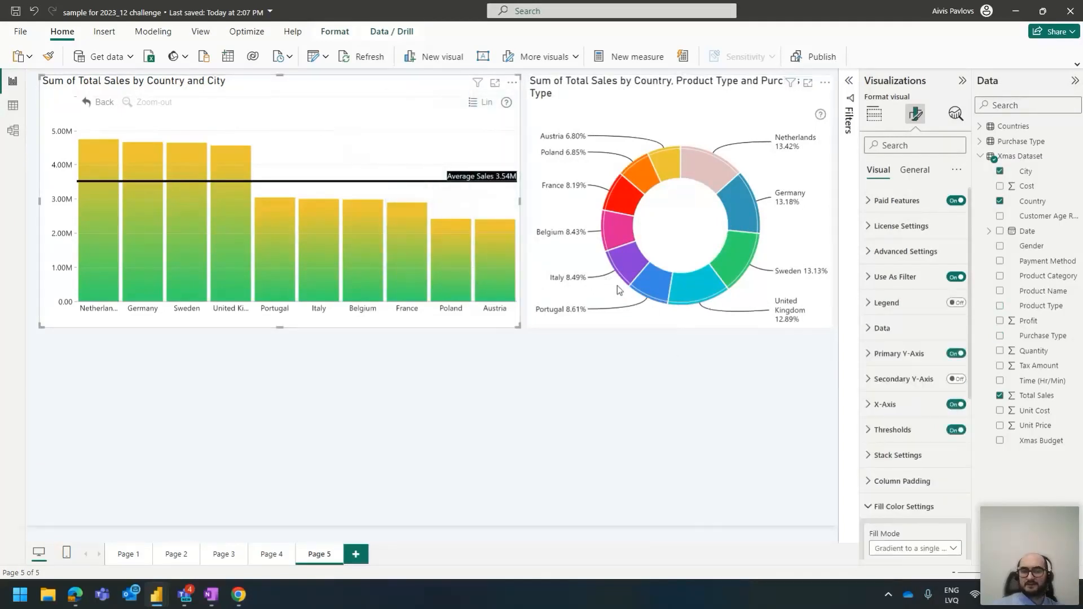
scroll(889, 405, "down", 1)
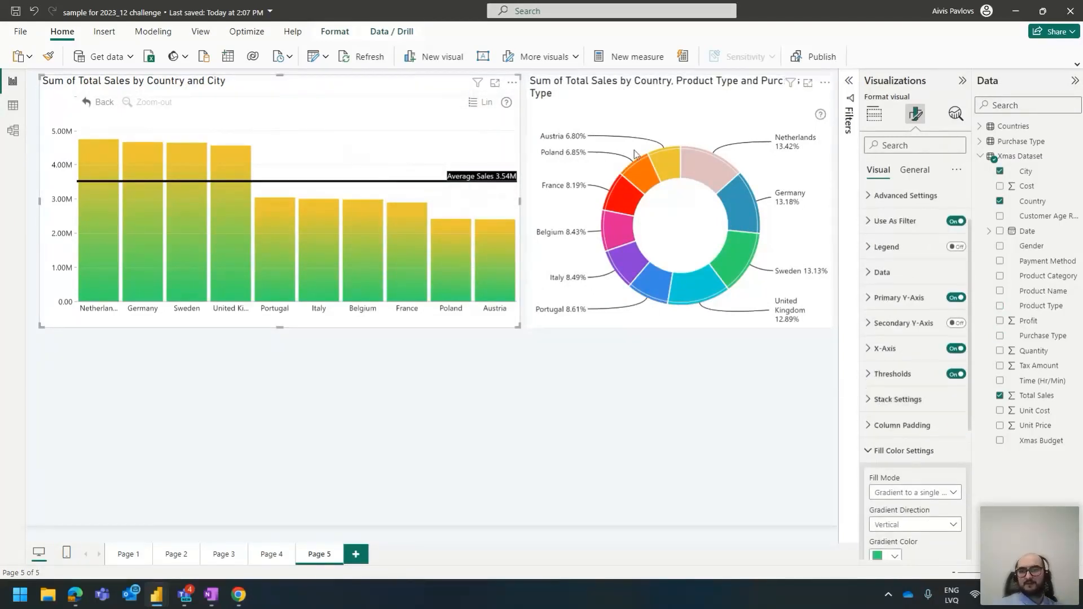
scroll(914, 350, "down", 2)
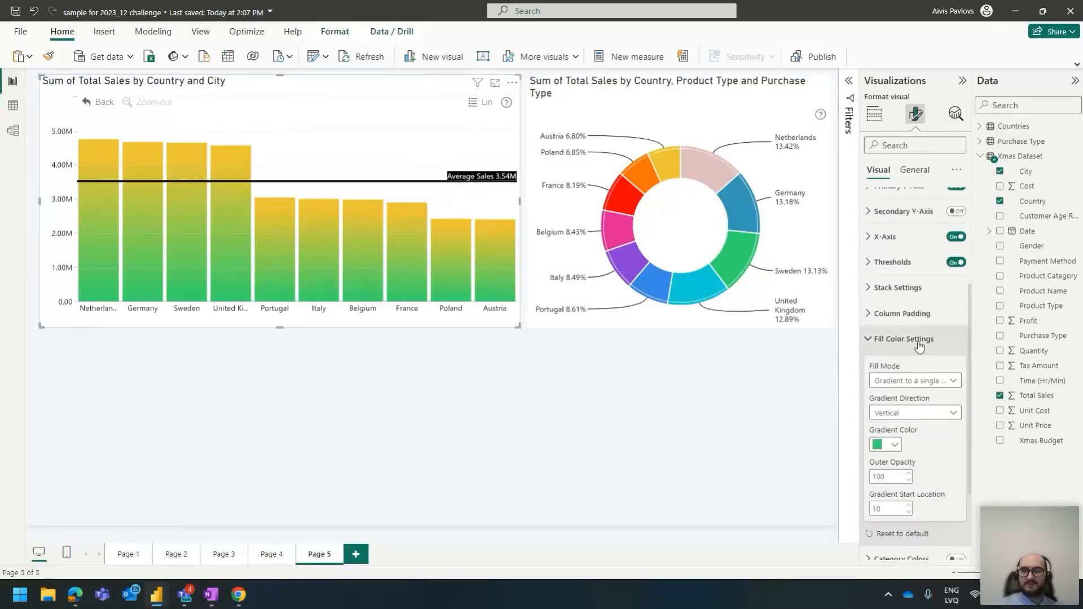
left_click(910, 381)
left_click(903, 401)
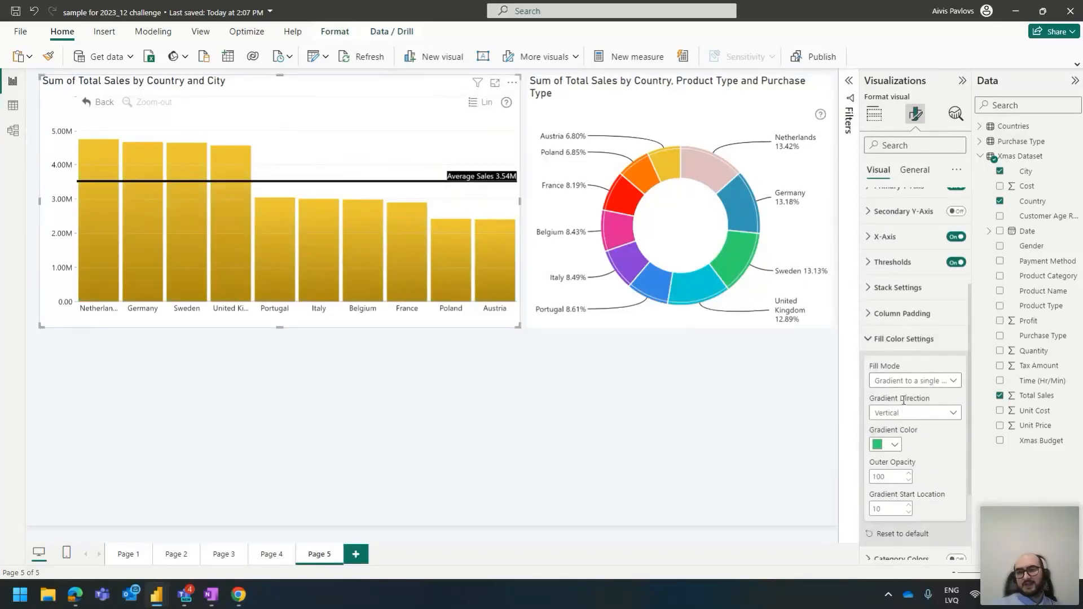
left_click(908, 381)
left_click(901, 396)
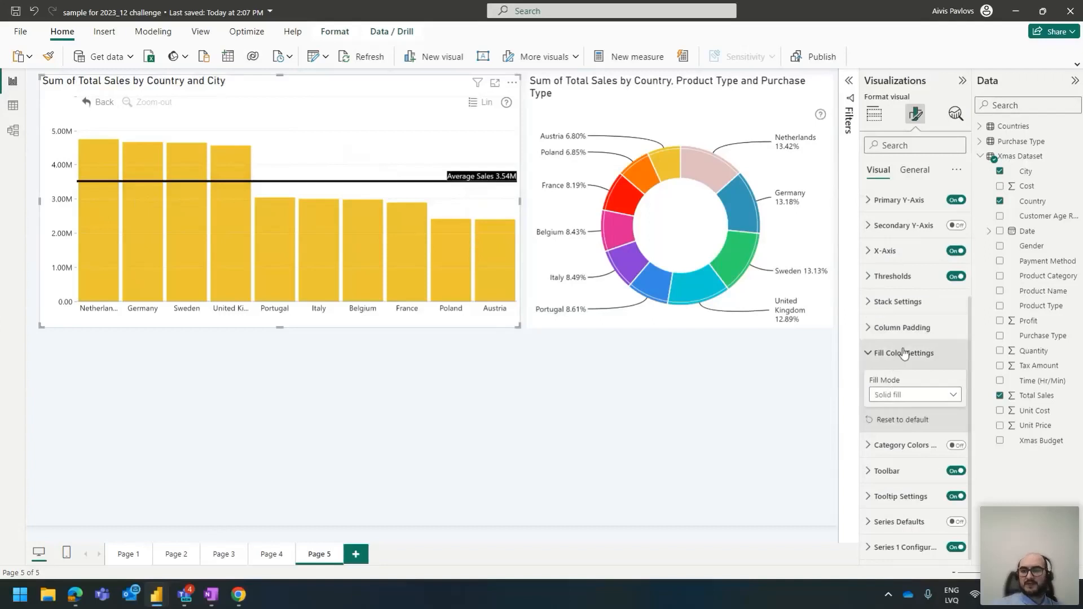
left_click(903, 353)
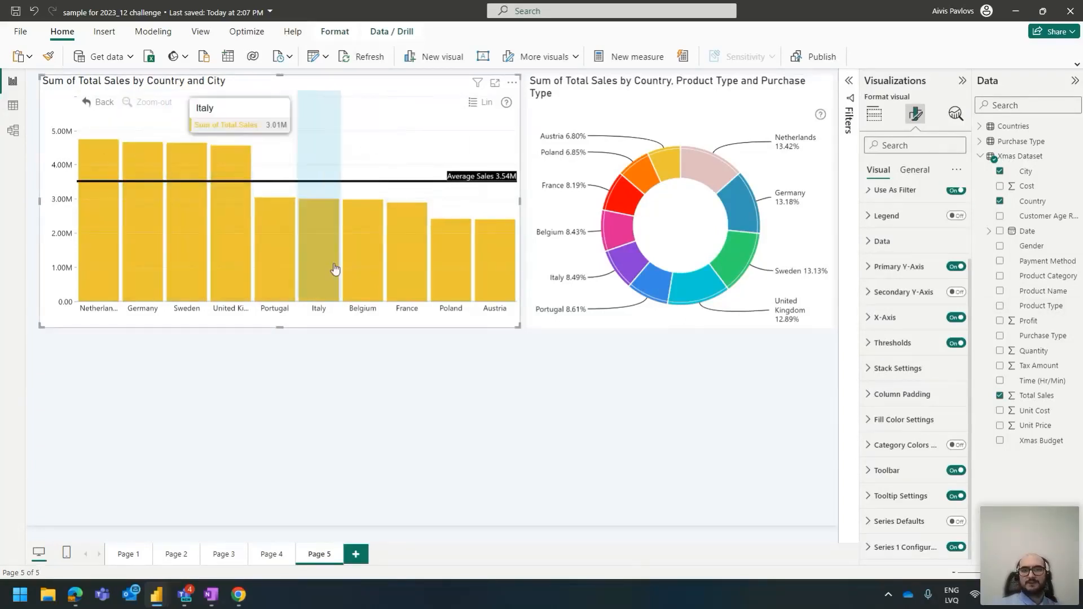
Select the donut chart and open its fill color settings
left_click(757, 94)
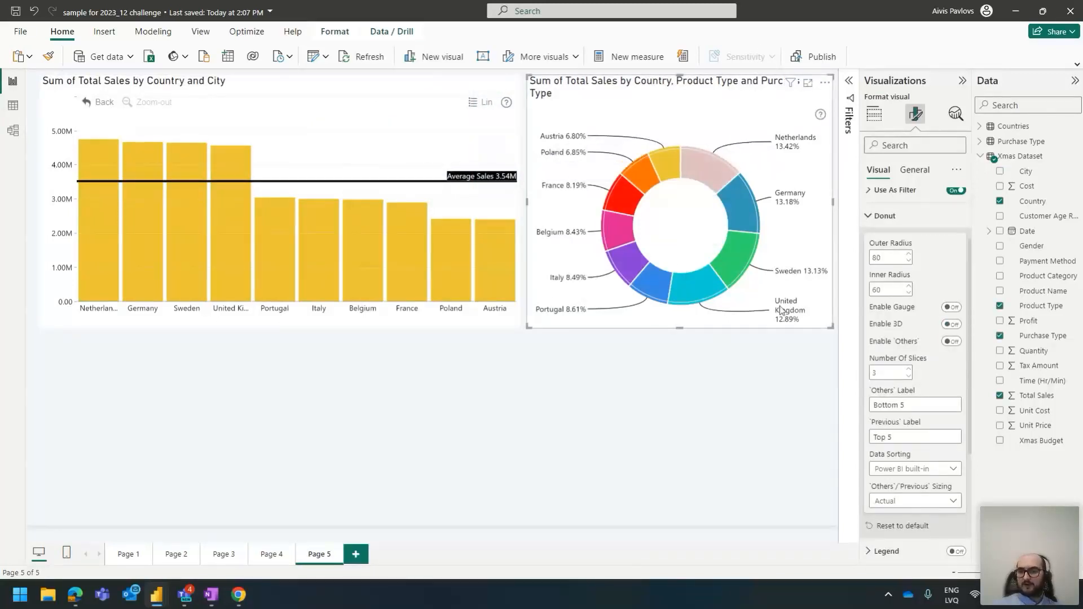
left_click(885, 215)
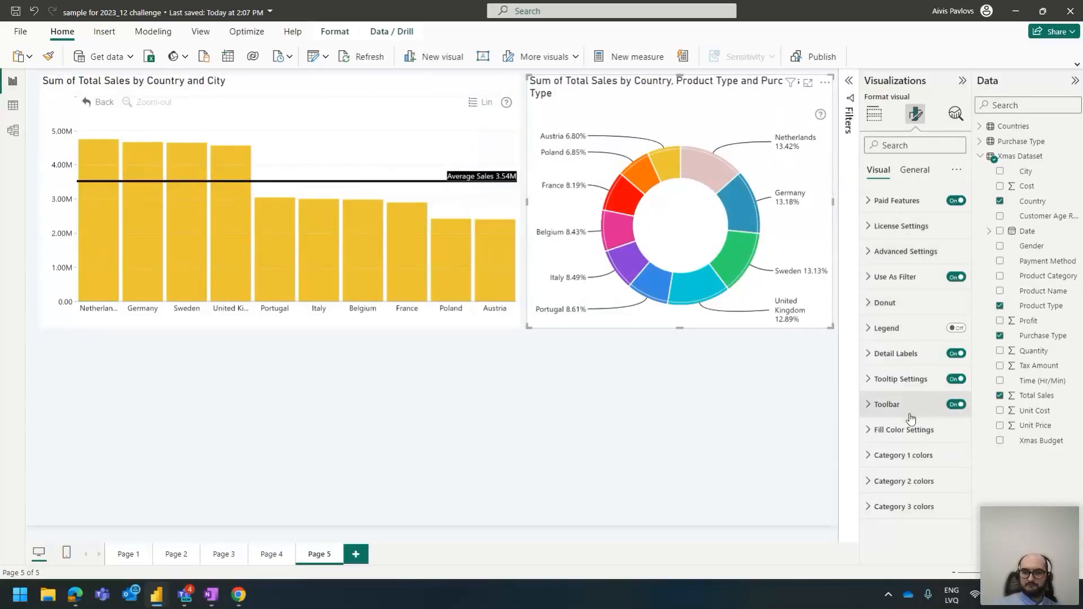
left_click(906, 430)
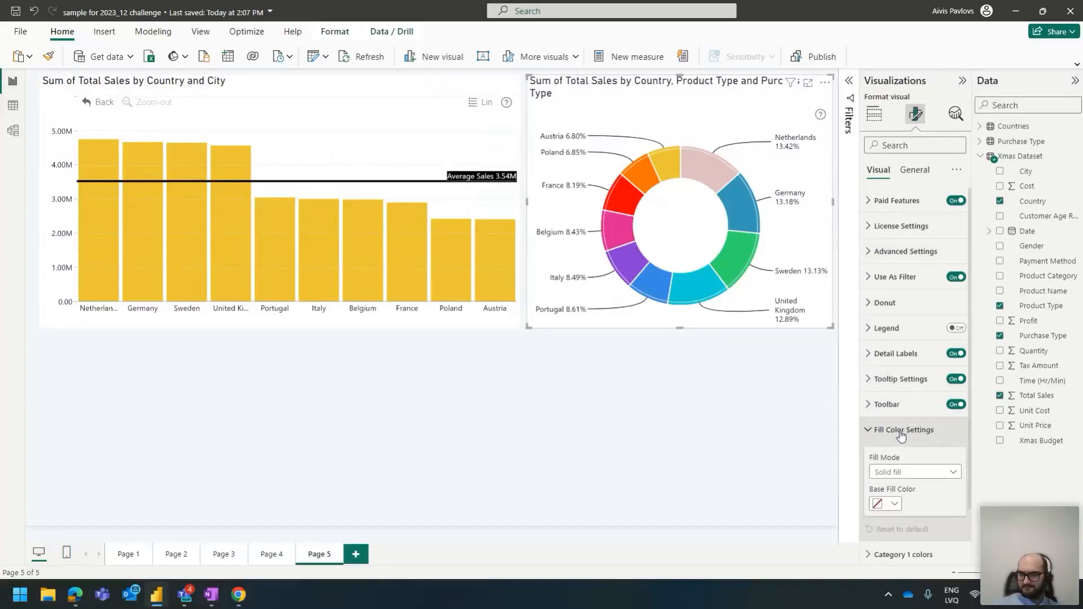
Try the 'Gradient to a derived color' fill mode on the donut and switch back to Solid fill
left_click(894, 473)
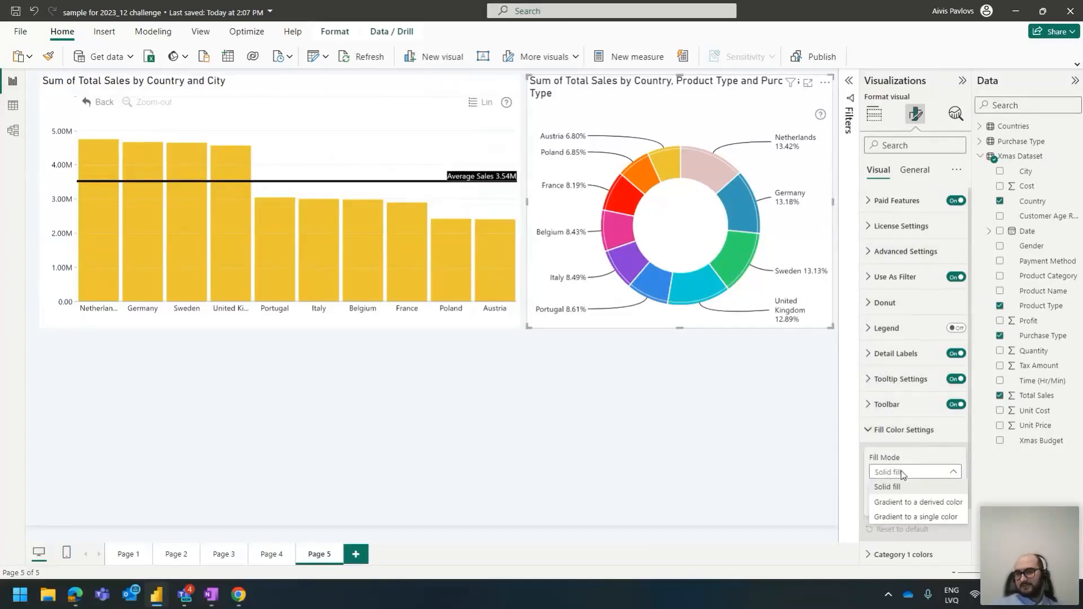
left_click(903, 469)
left_click(904, 477)
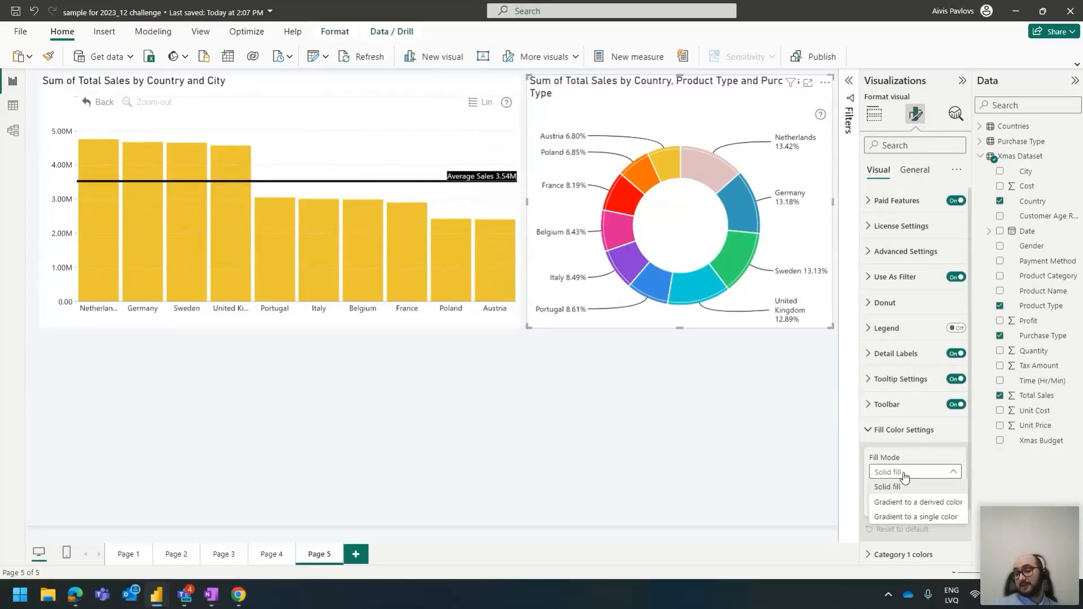
left_click(918, 500)
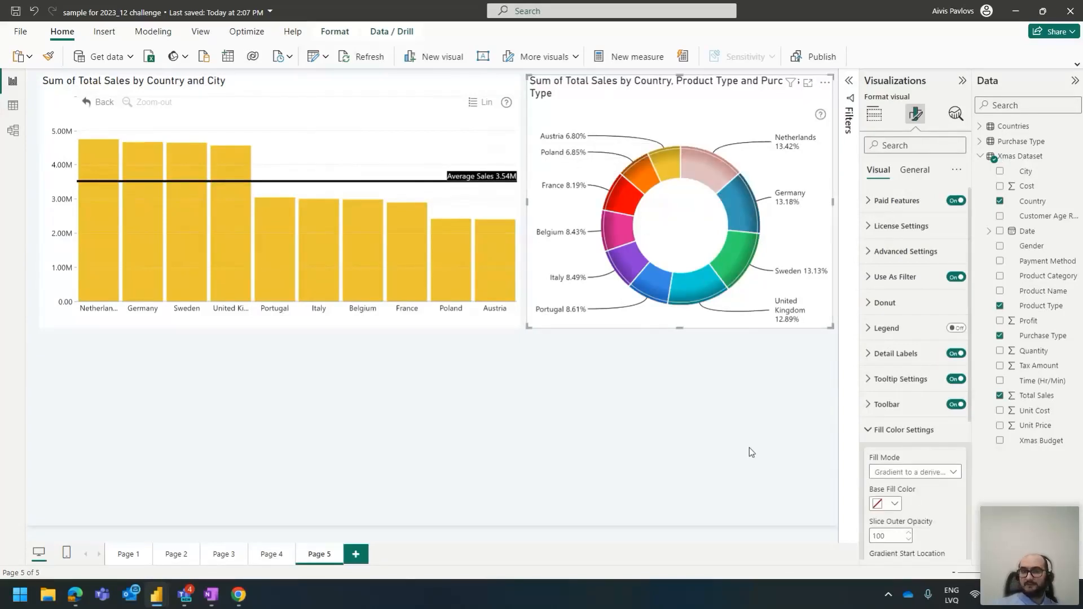
left_click(903, 476)
left_click(902, 487)
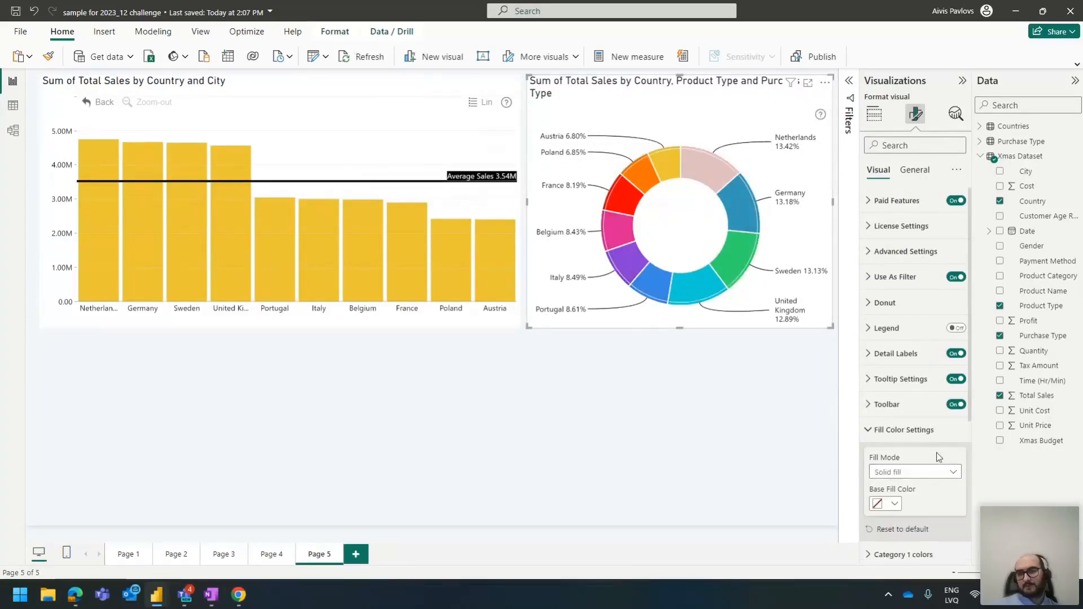
Set the donut's base fill color to the yellow theme color used by the column chart
scroll(932, 438, "down", 2)
left_click(884, 449)
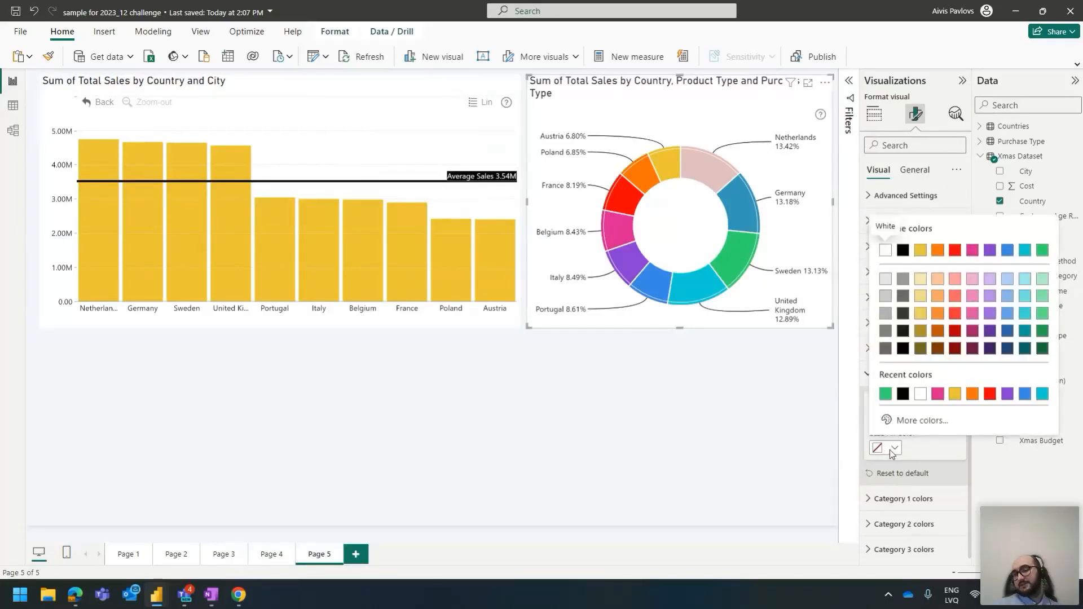
left_click(922, 252)
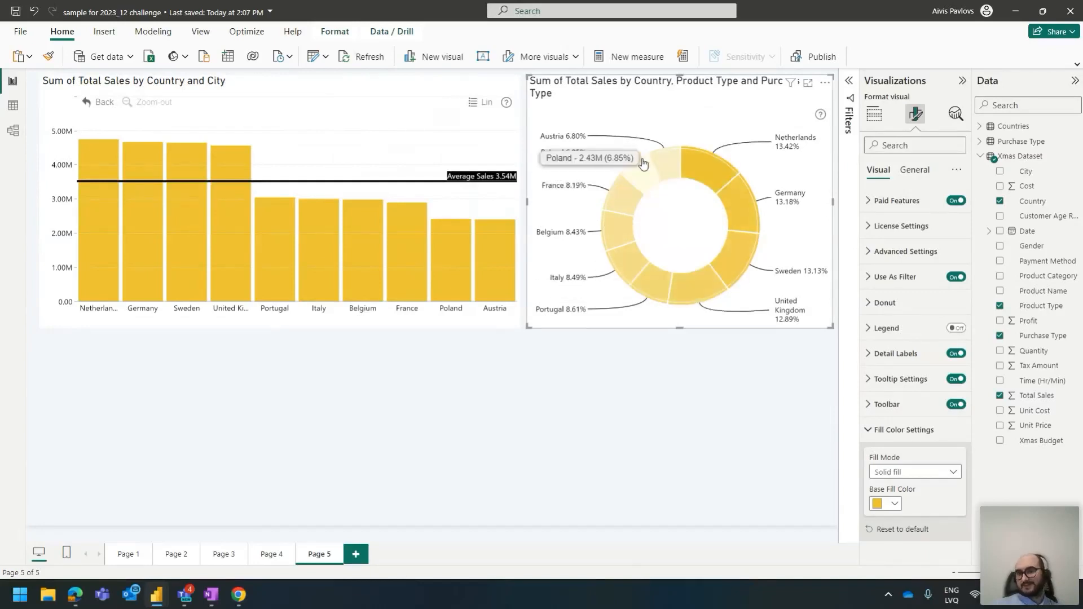
Set the donut chart's base fill color to the pink theme color and deselect the chart
mouse_move(406, 266)
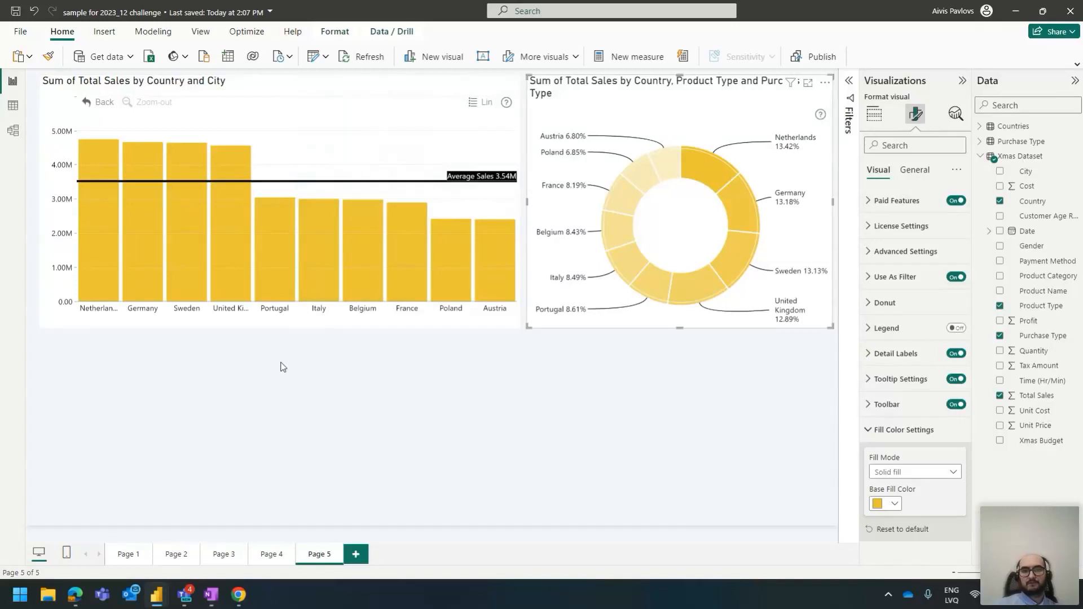
mouse_move(109, 182)
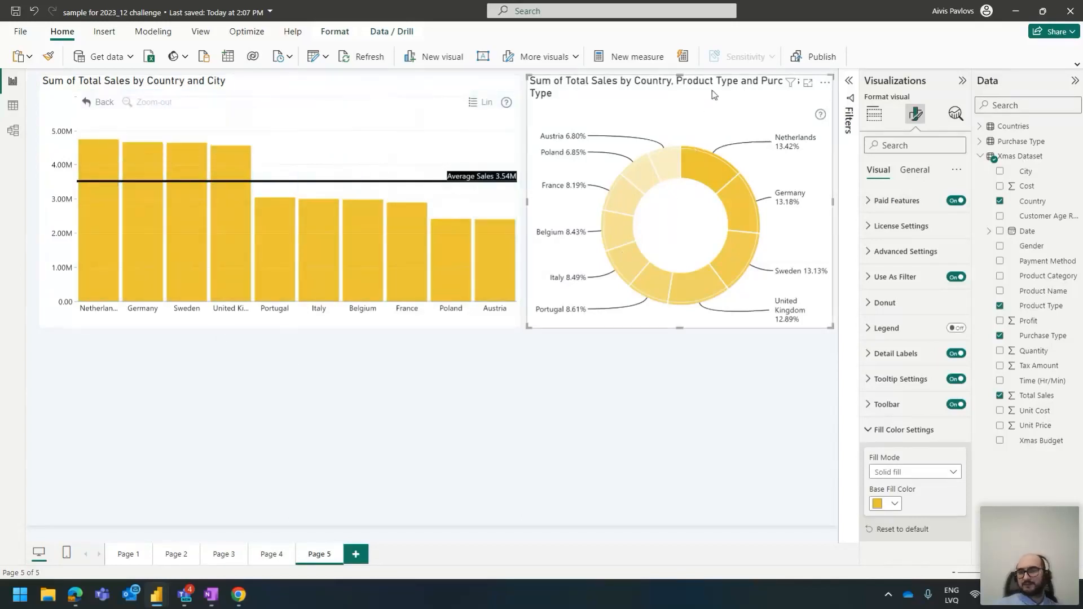
left_click(895, 505)
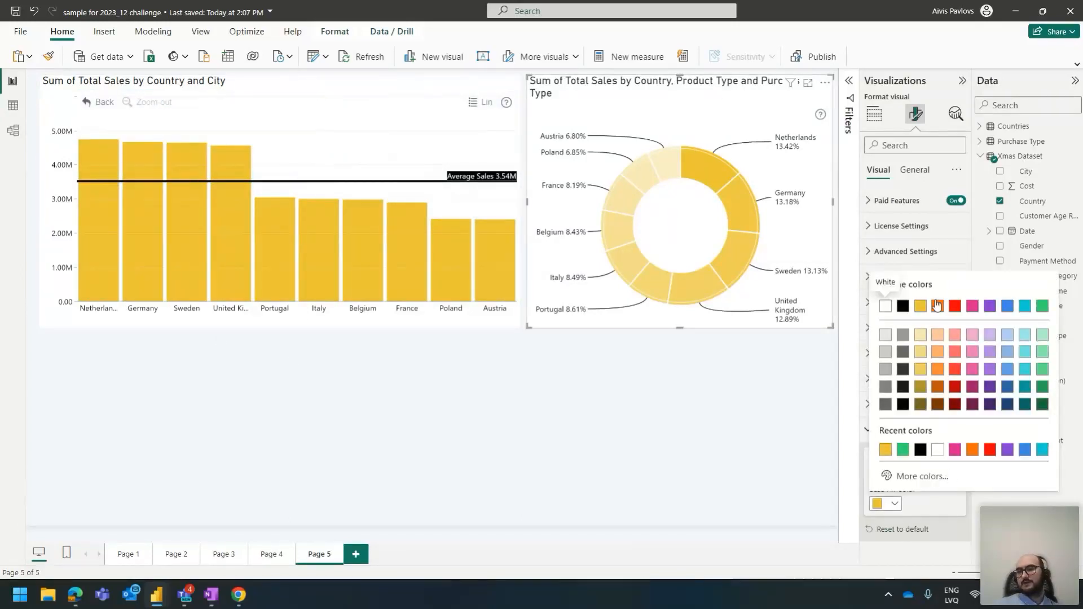
left_click(989, 305)
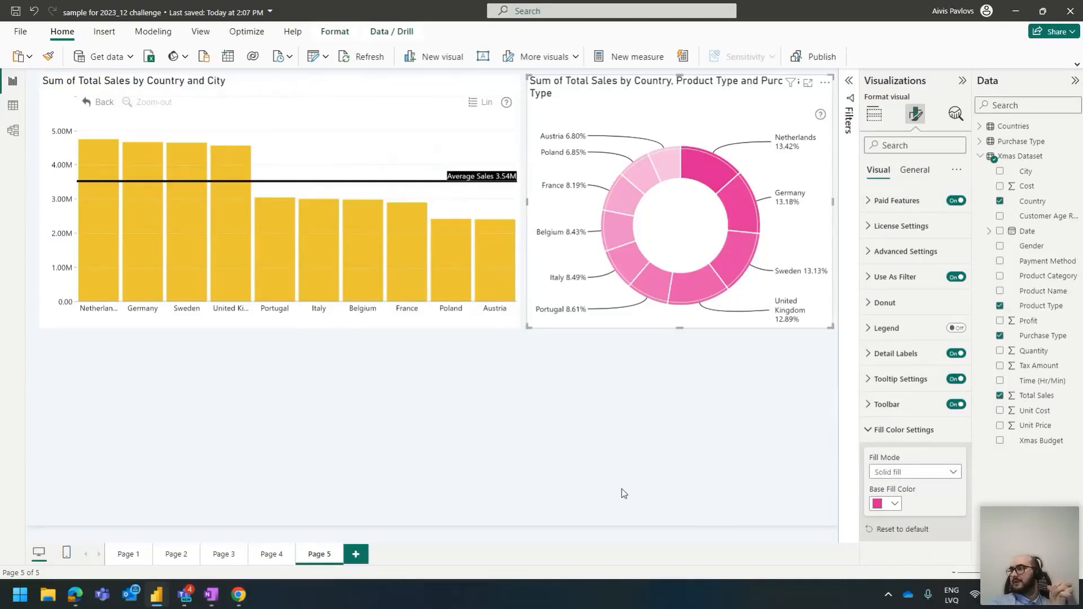
left_click(455, 380)
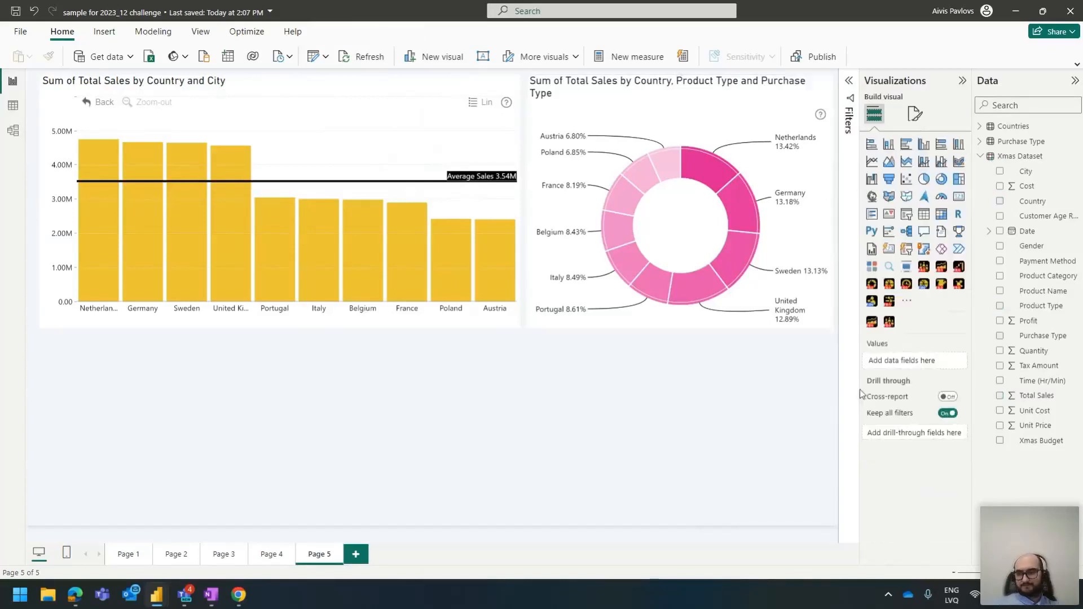
Create the measure Total Sales M = SUM('Xmas Dataset'[Total Sales]) in the Xmas Dataset table
right_click(1047, 156)
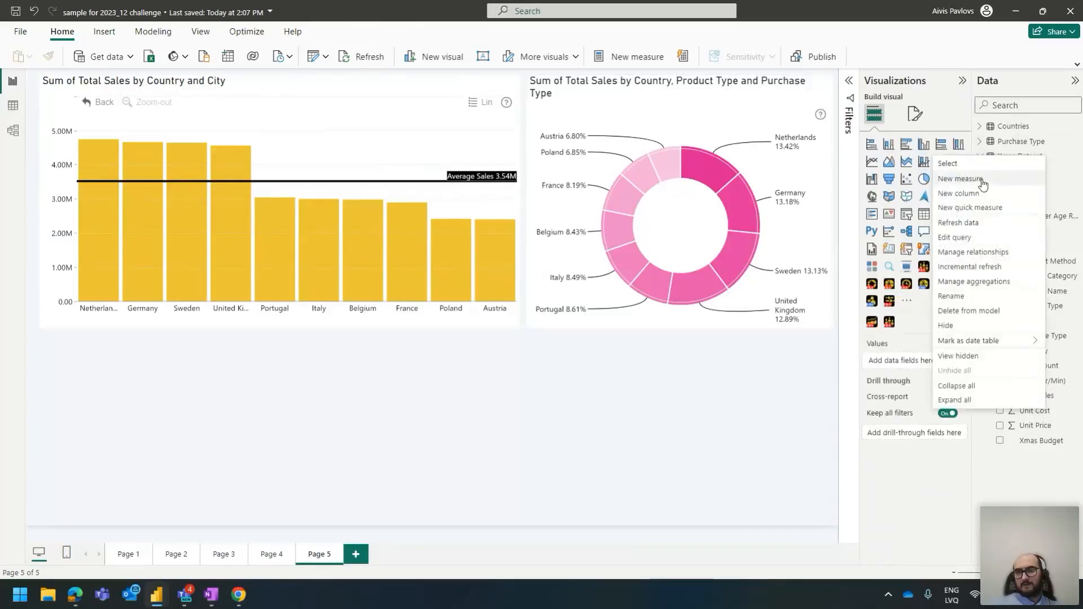
left_click(982, 179)
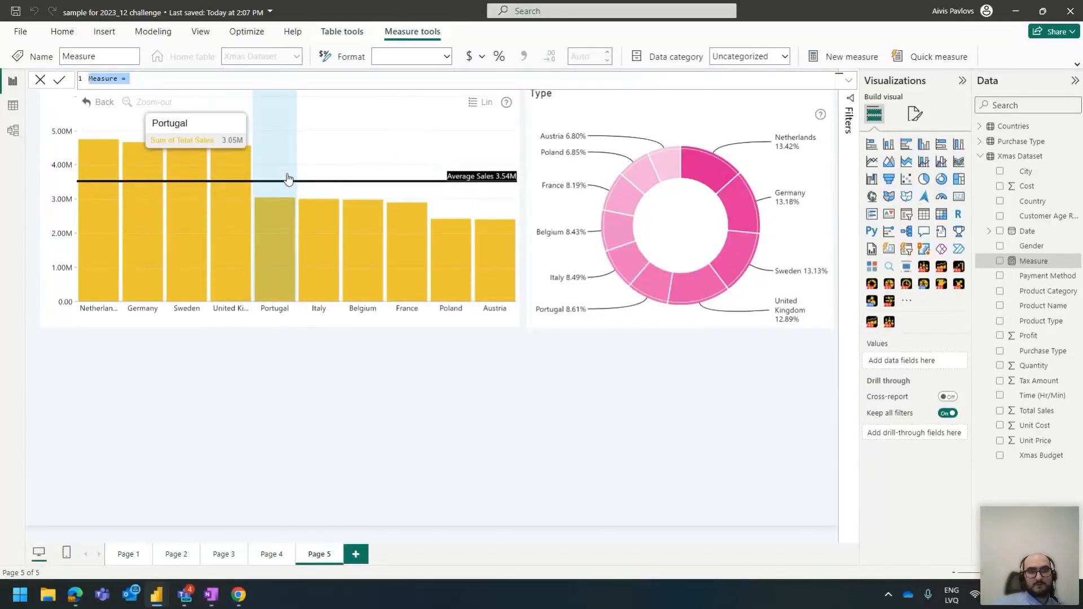
key("BackSpace")
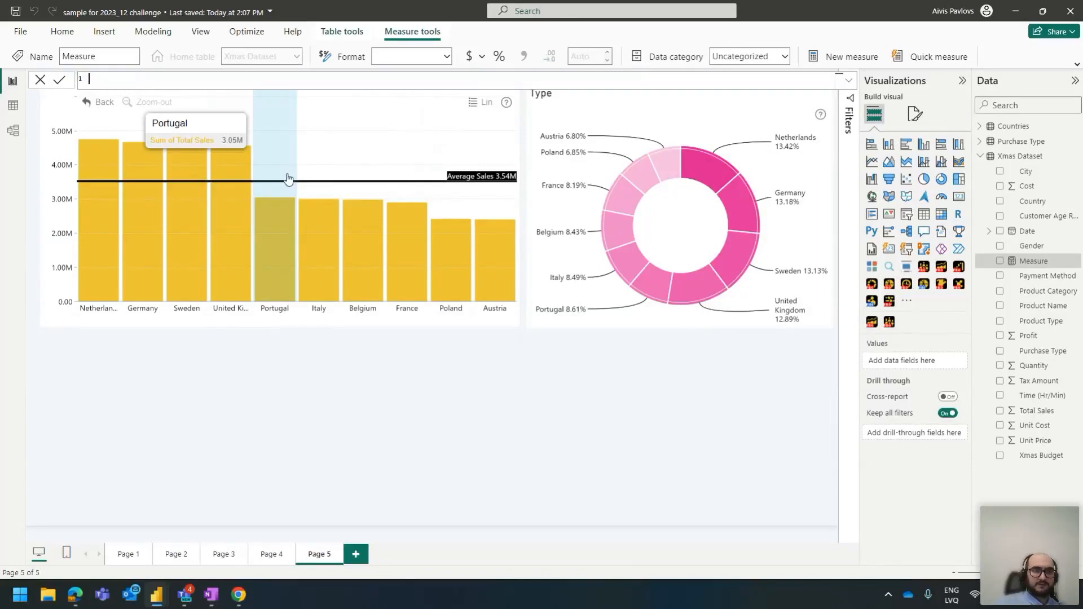
type("TArg")
key("BackSpace")
key("BackSpace")
key("BackSpace")
key("BackSpace")
type("Total Sales ")
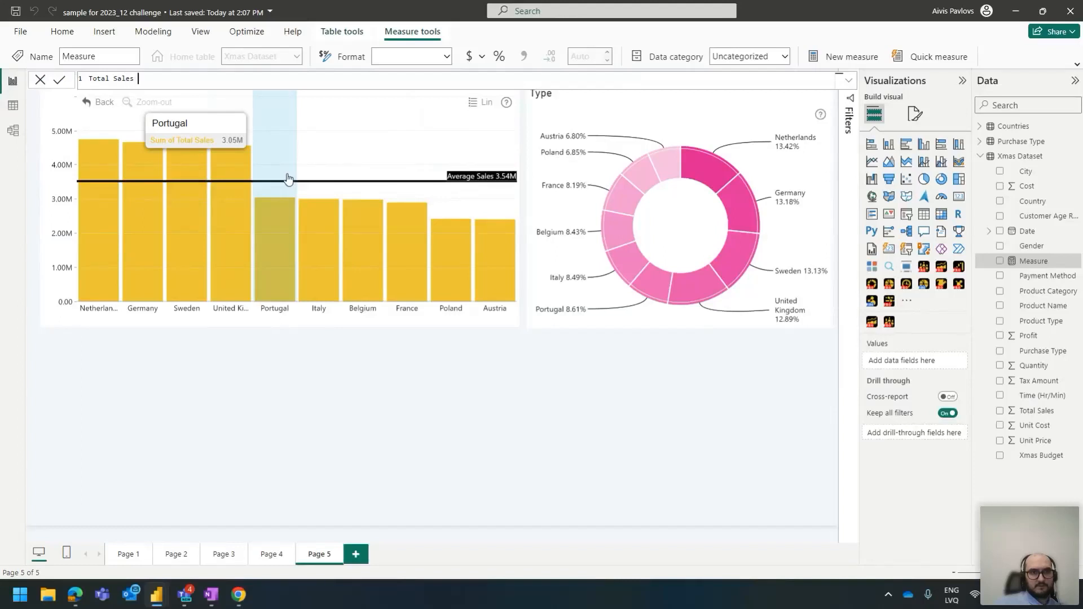
type("M = SUM(total")
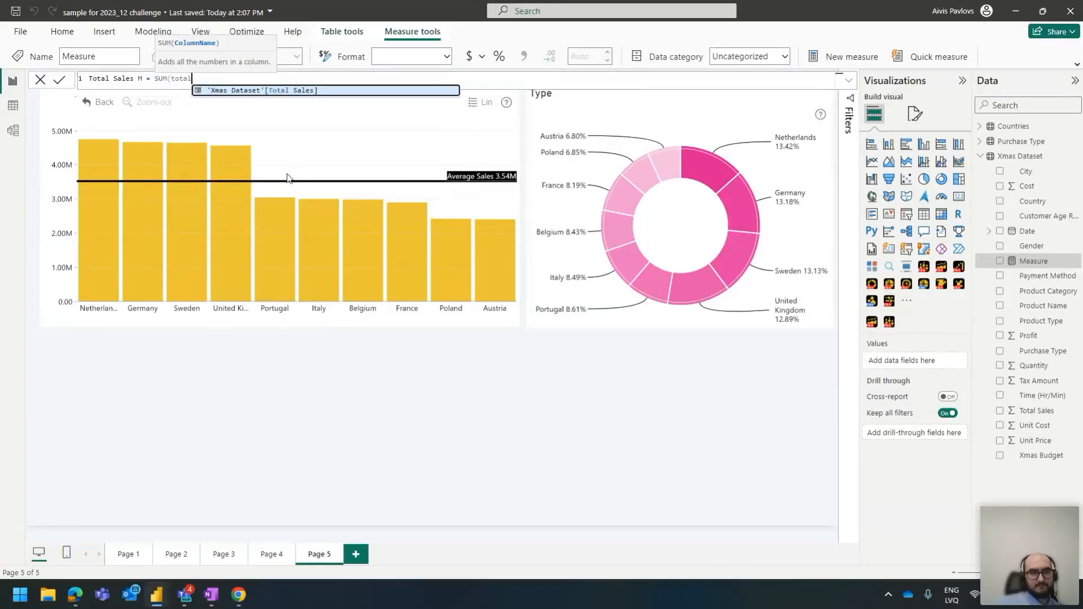
key("Tab")
type(")")
key("Return")
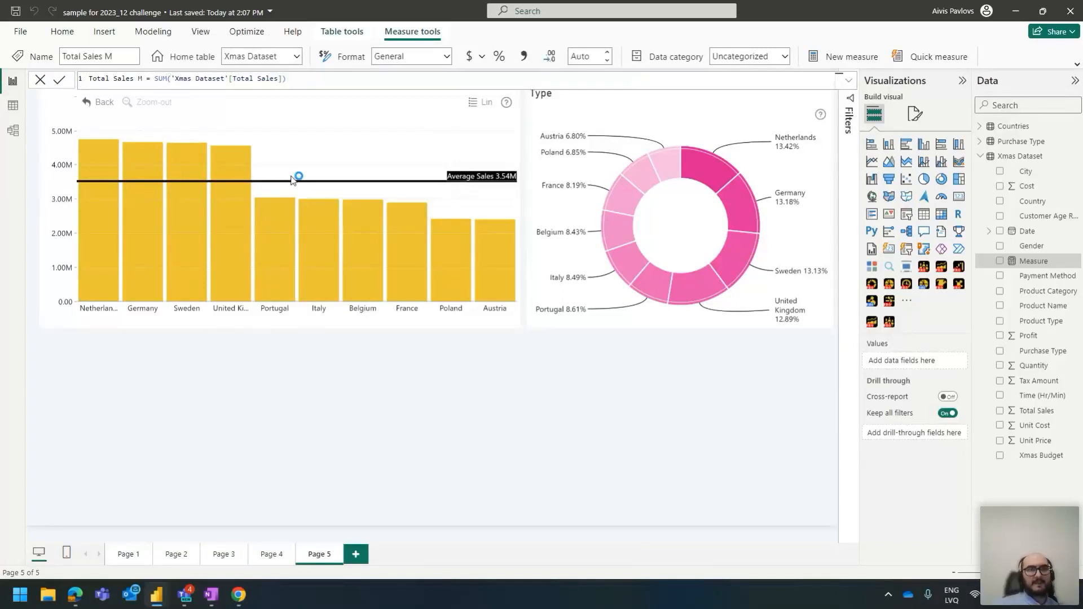
Create the measure Total Quantity M = SUM('Xmas Dataset'[Quantity]) in the Xmas Dataset table
right_click(1010, 157)
left_click(958, 186)
type("Total Quantity M = SUM('Xmas Dataset'[Quantity]")
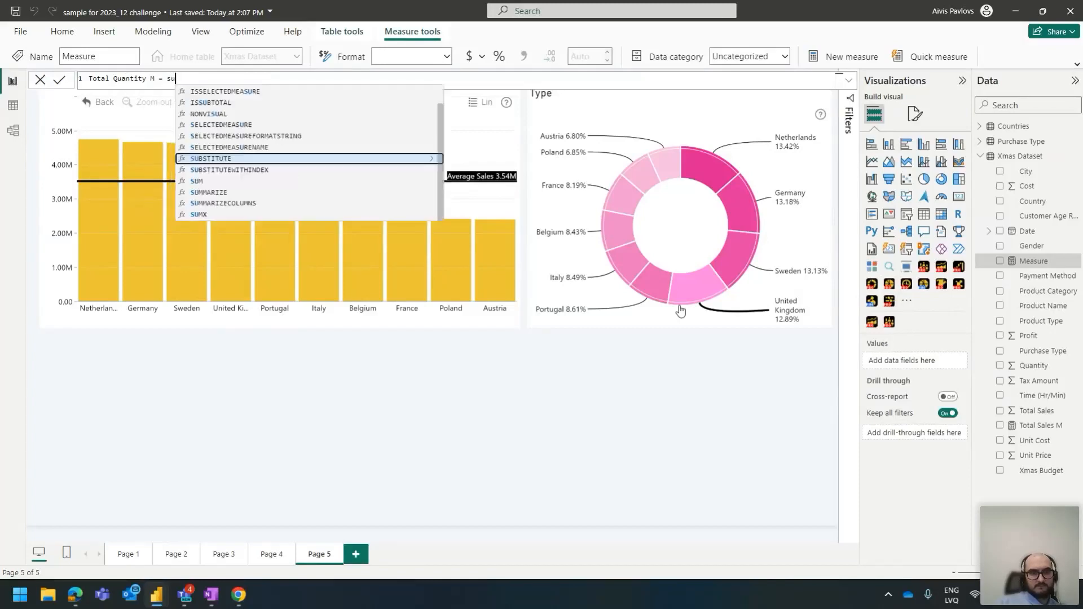
key("Tab")
type(")")
key("Return")
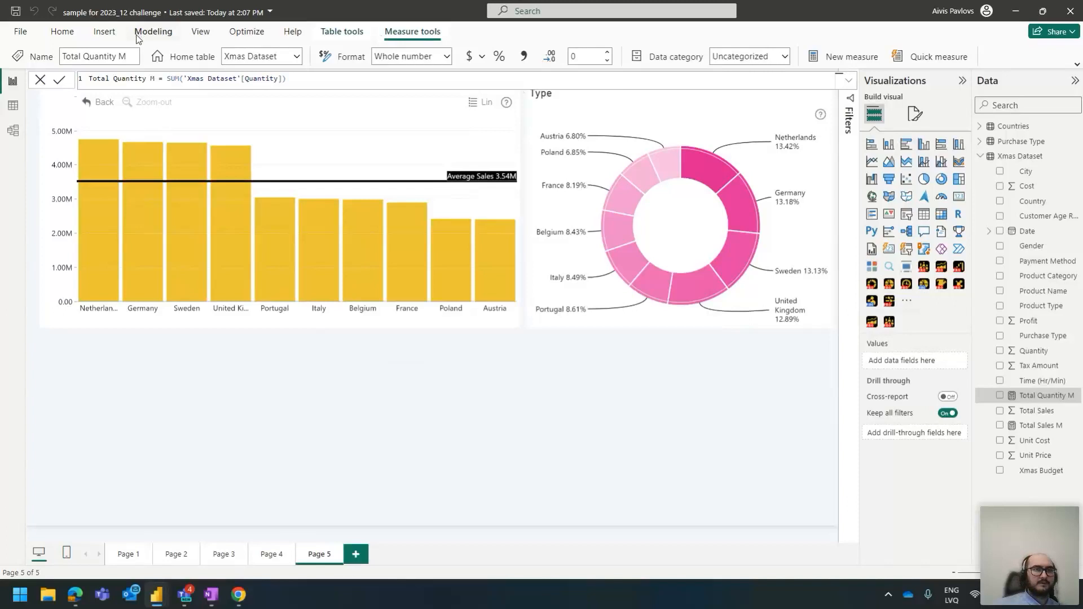
Create a fields parameter named Parameter from Total Sales M and Total Quantity M, with its slicer added to the page
left_click(153, 33)
left_click(430, 59)
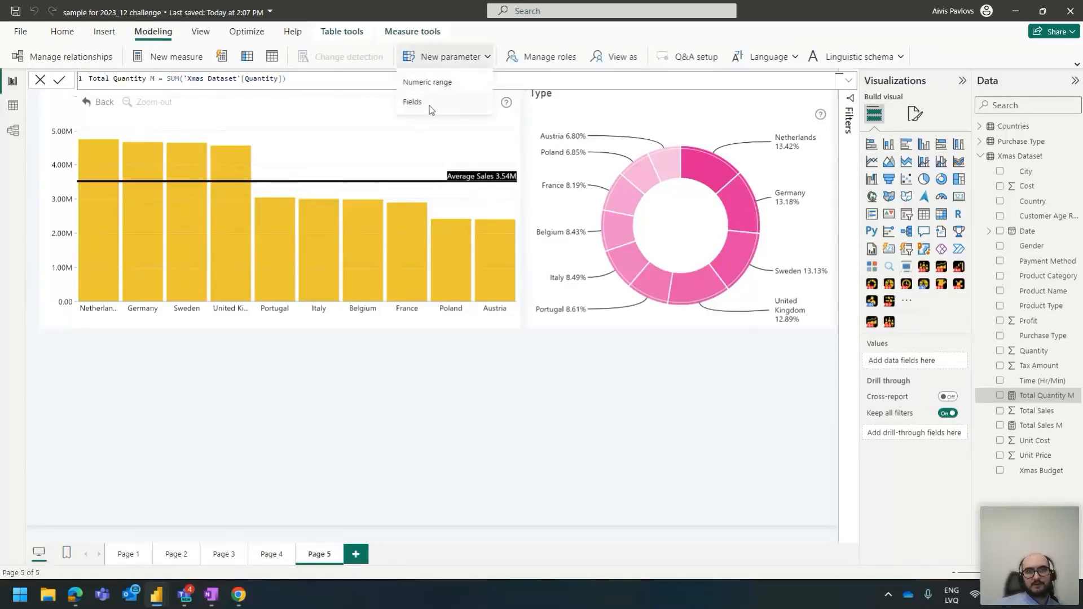
left_click(412, 101)
left_click(566, 310)
scroll(619, 395, "down", 5)
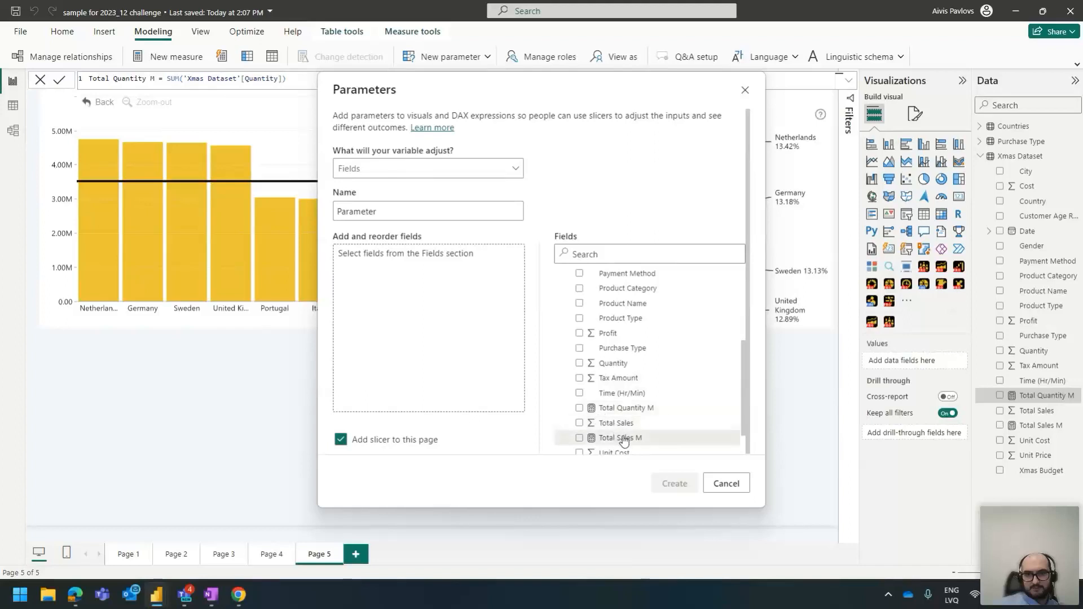
left_click_drag(624, 440, 426, 332)
left_click_drag(611, 408, 459, 364)
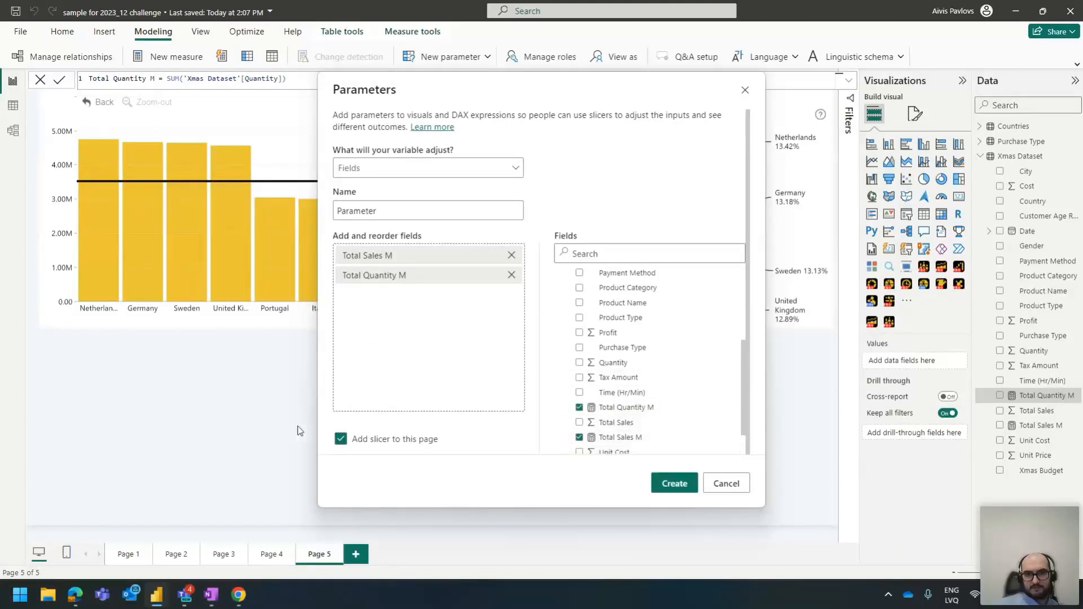
left_click(688, 487)
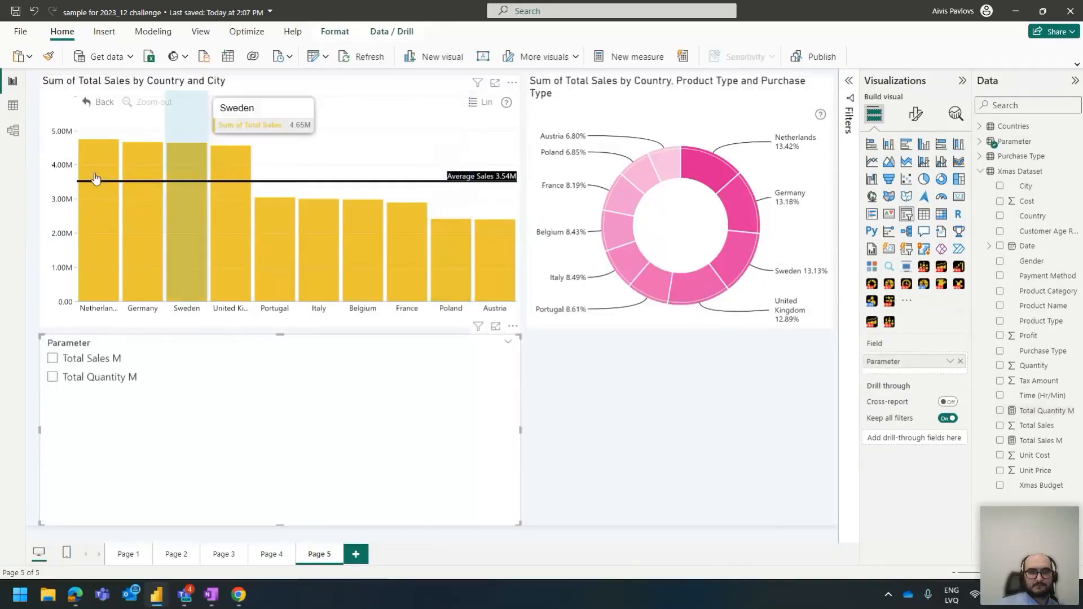
Replace Sum of Total Sales in the column chart's Series 1 with the Parameter field
left_click(51, 108)
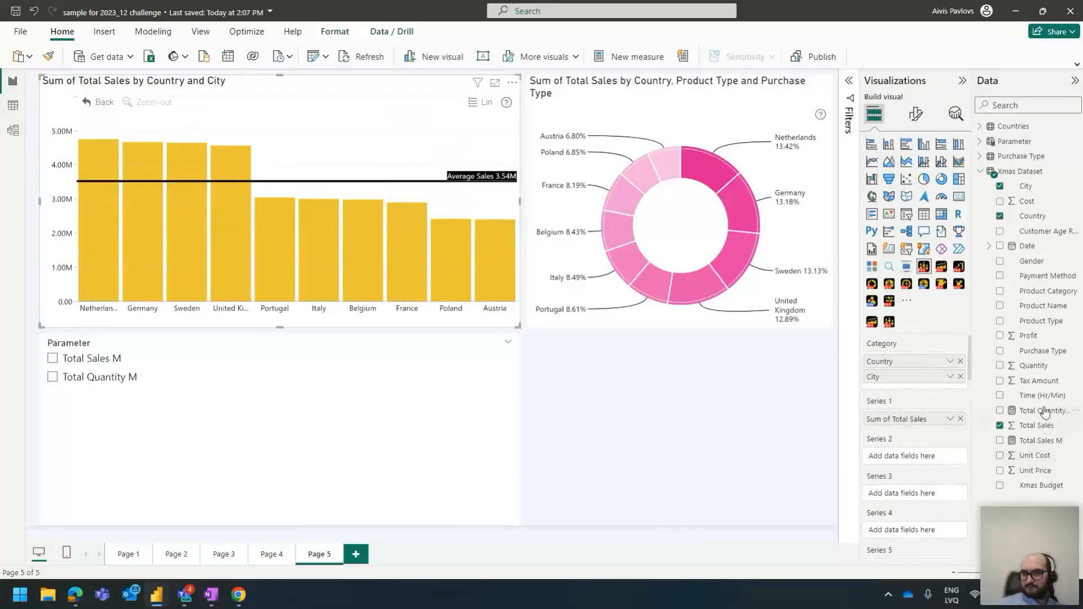
left_click(986, 143)
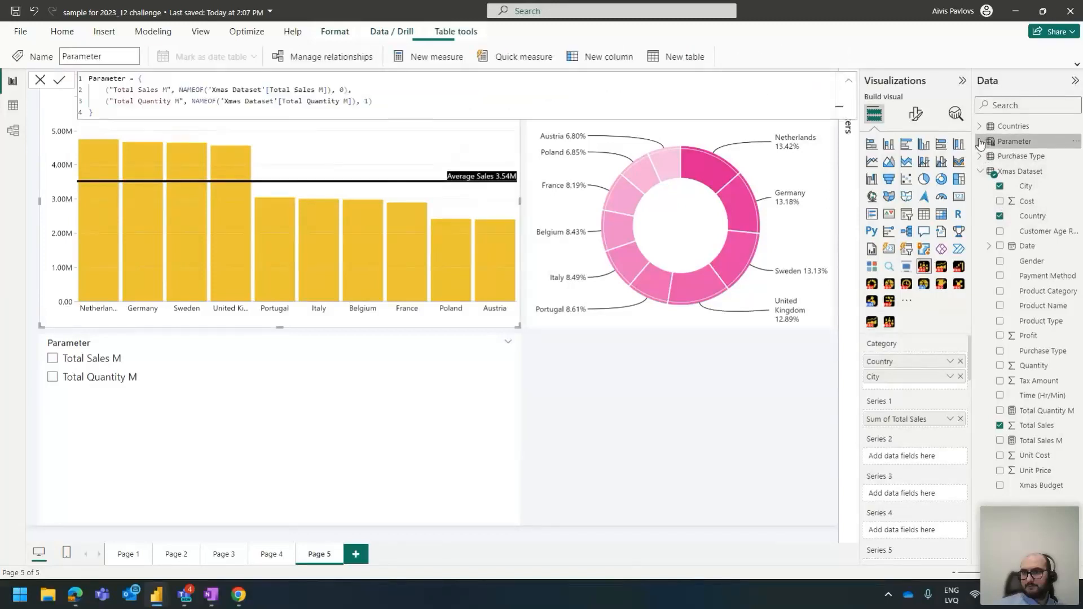
left_click_drag(1058, 156, 908, 421)
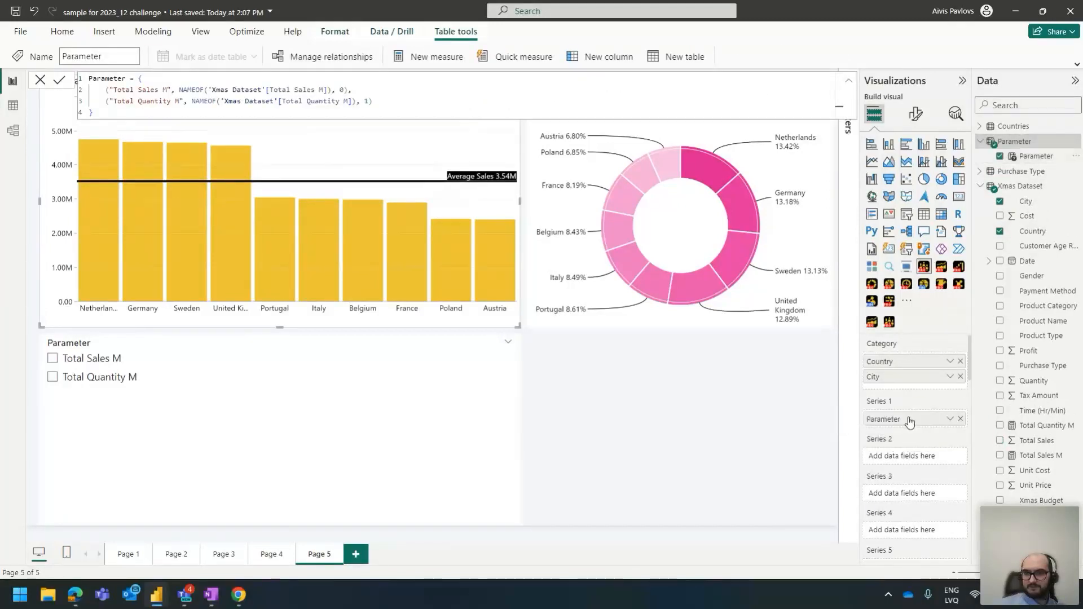
Test the Parameter slicer by alternating between Total Quantity M and Total Sales M, ending on Total Quantity M
left_click(89, 378)
left_click(89, 360)
left_click(89, 377)
left_click(89, 360)
left_click(89, 377)
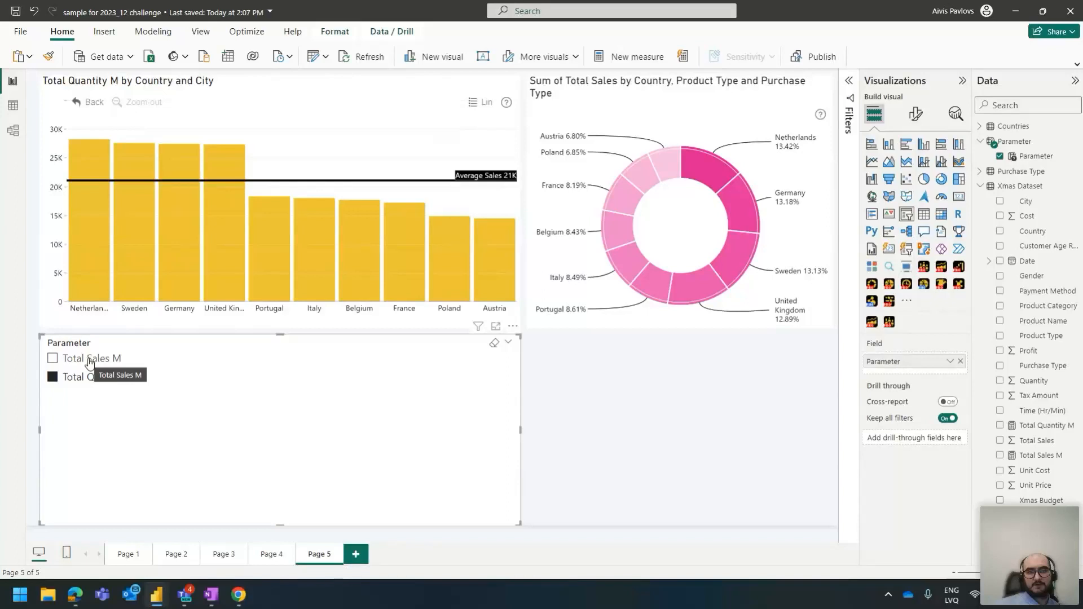
left_click(88, 360)
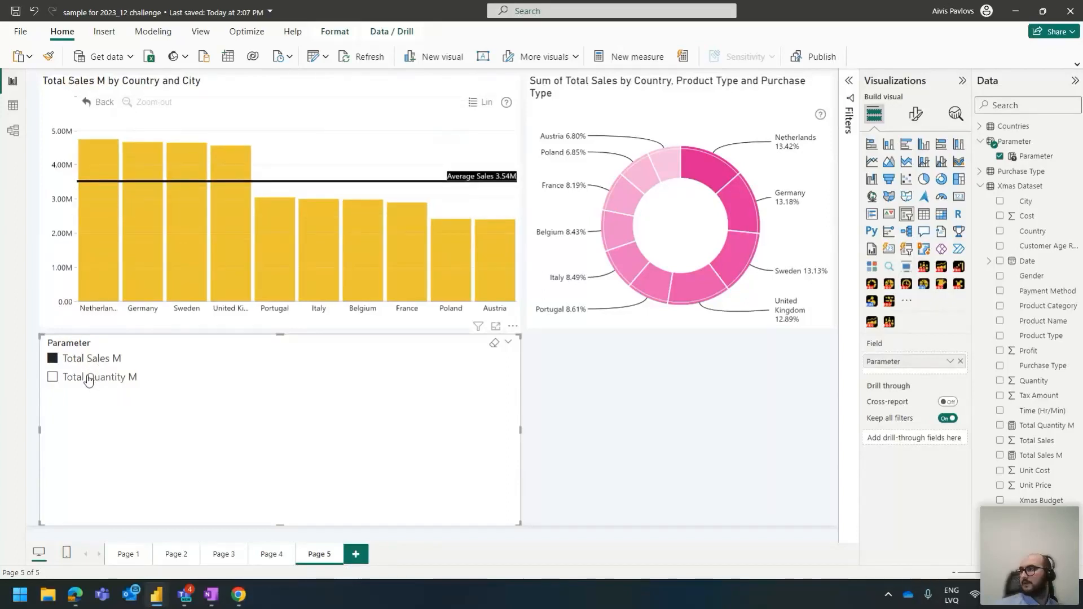
left_click(88, 378)
left_click(89, 359)
left_click(83, 377)
left_click(84, 360)
left_click(85, 375)
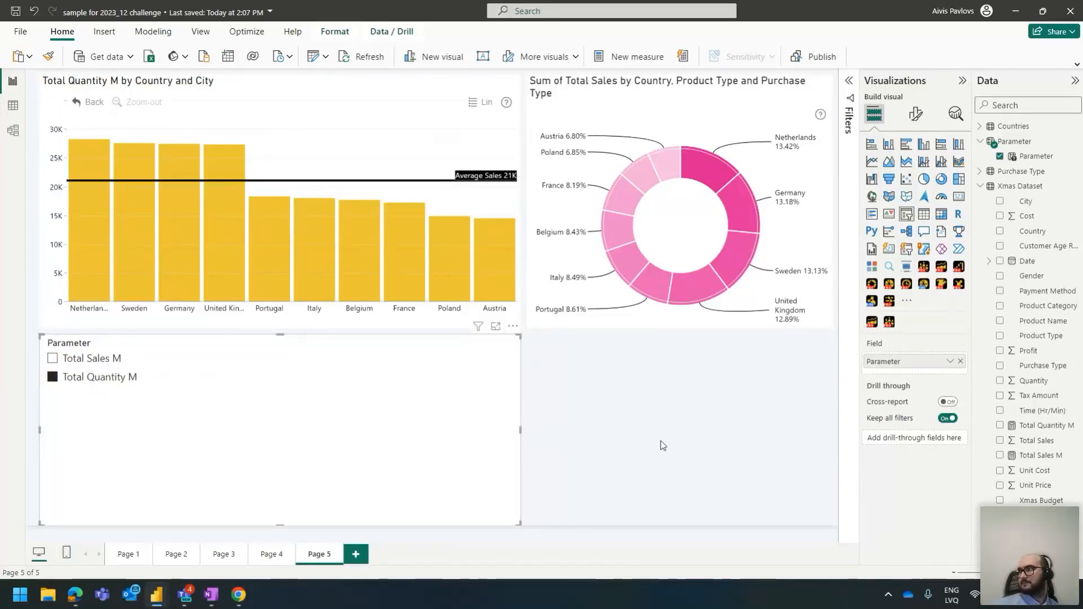
Add a new report page with a Drill Down Map PRO visual and enlarge it to over half the page width
left_click(367, 559)
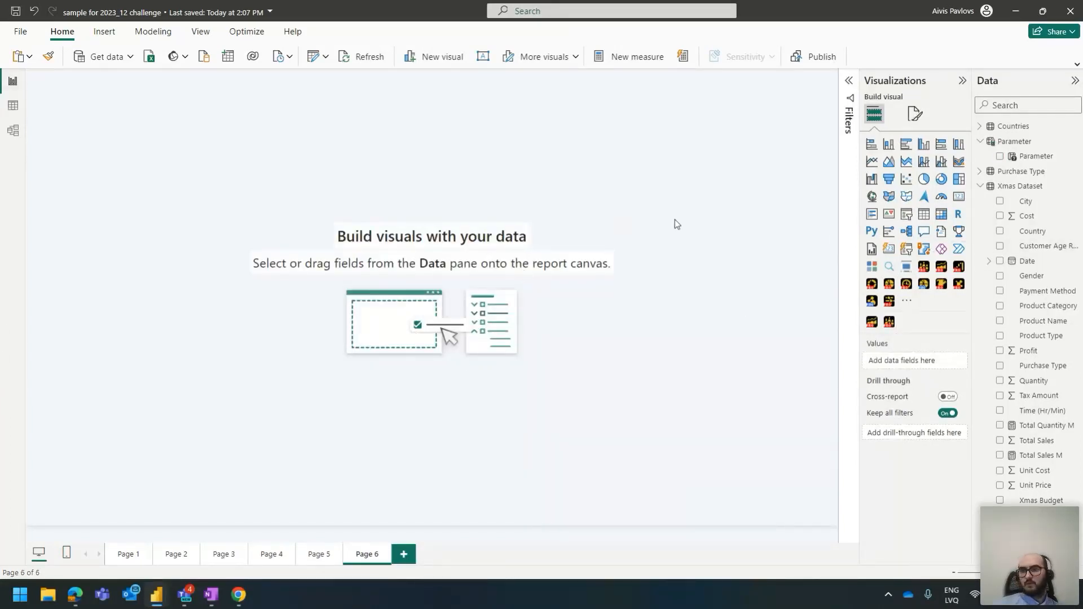
left_click(943, 286)
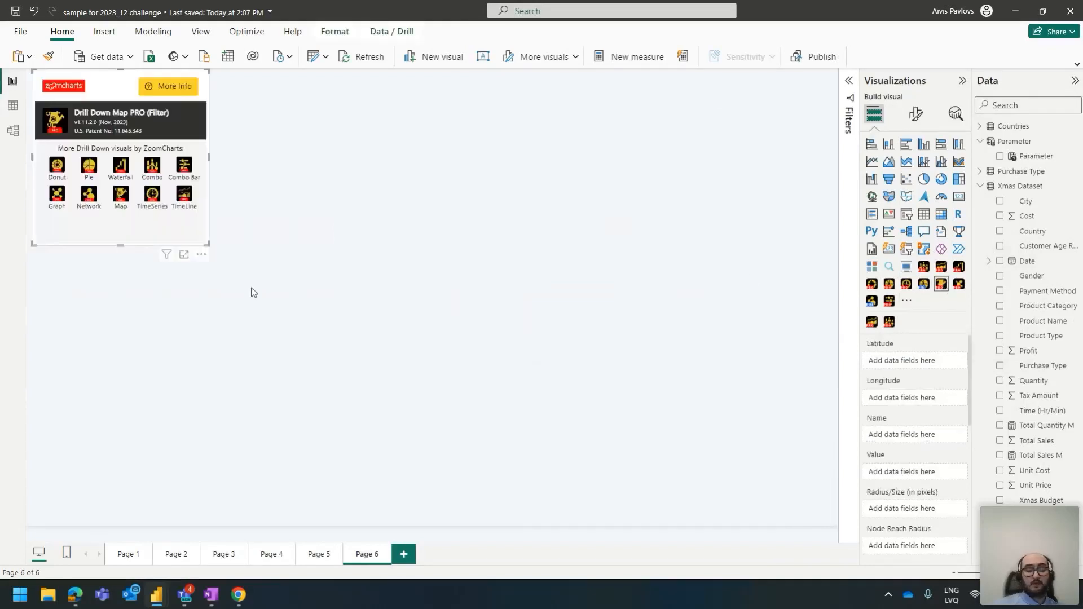
left_click_drag(208, 245, 527, 445)
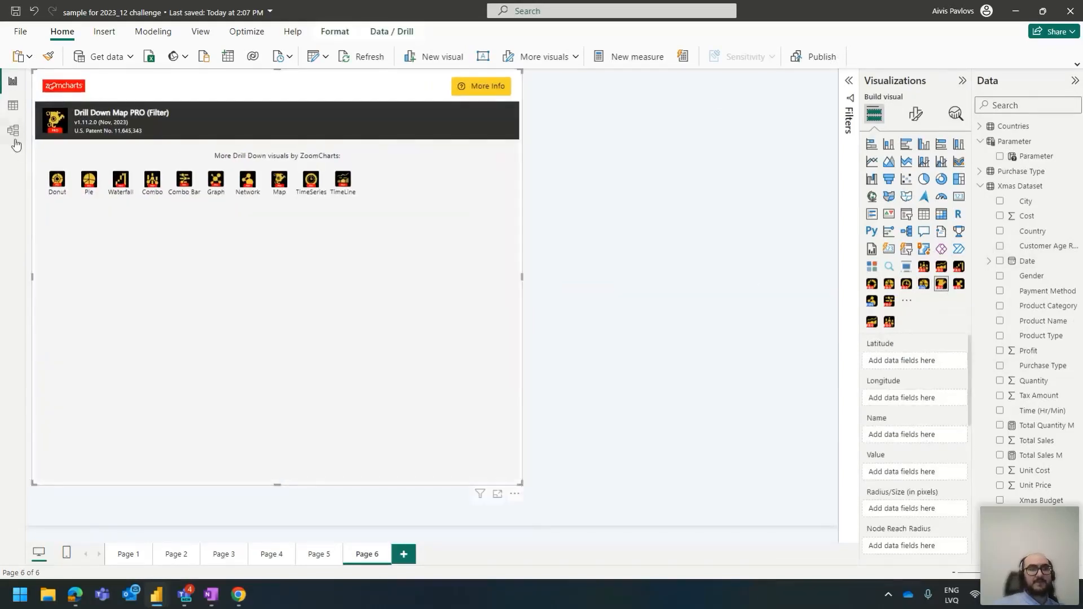
Examine the Latitude and Longitude columns of the Countries table in the data view, and return to the report
left_click(22, 113)
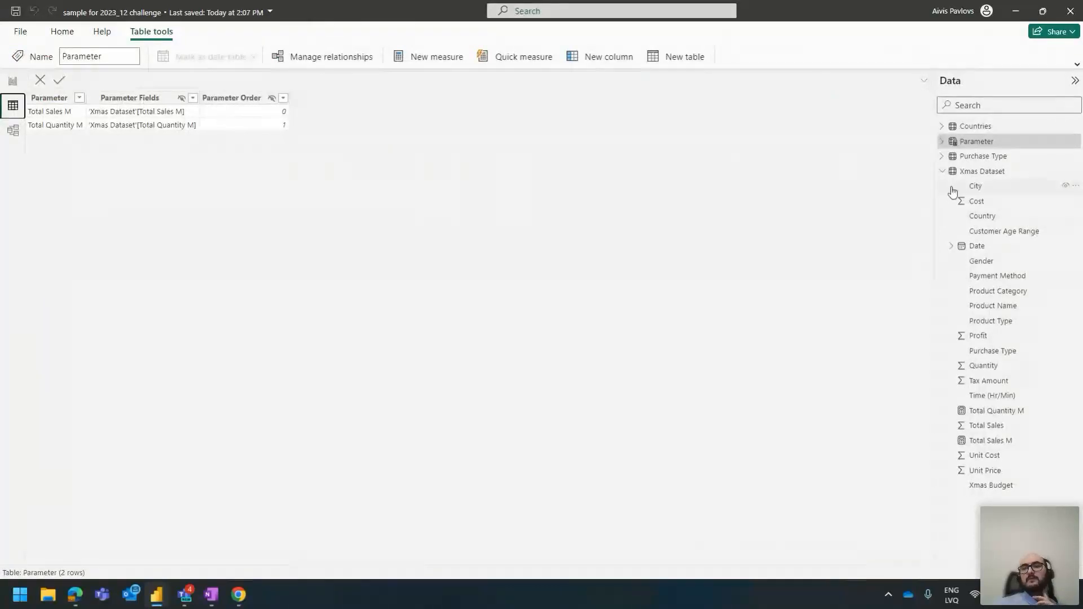
left_click(976, 126)
left_click(988, 140)
left_click(989, 129)
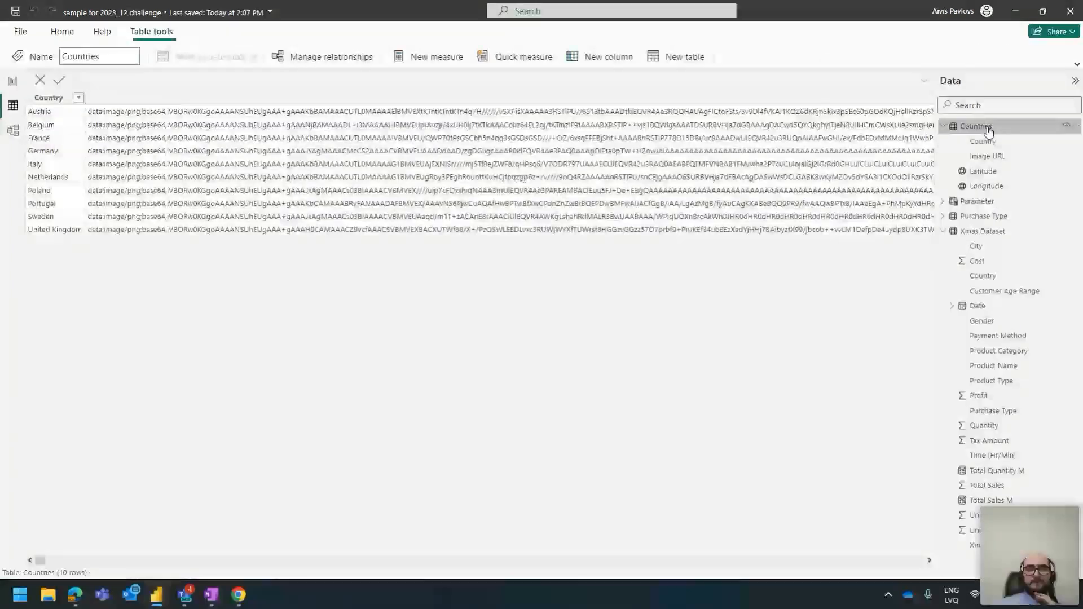
left_click_drag(38, 561, 822, 520)
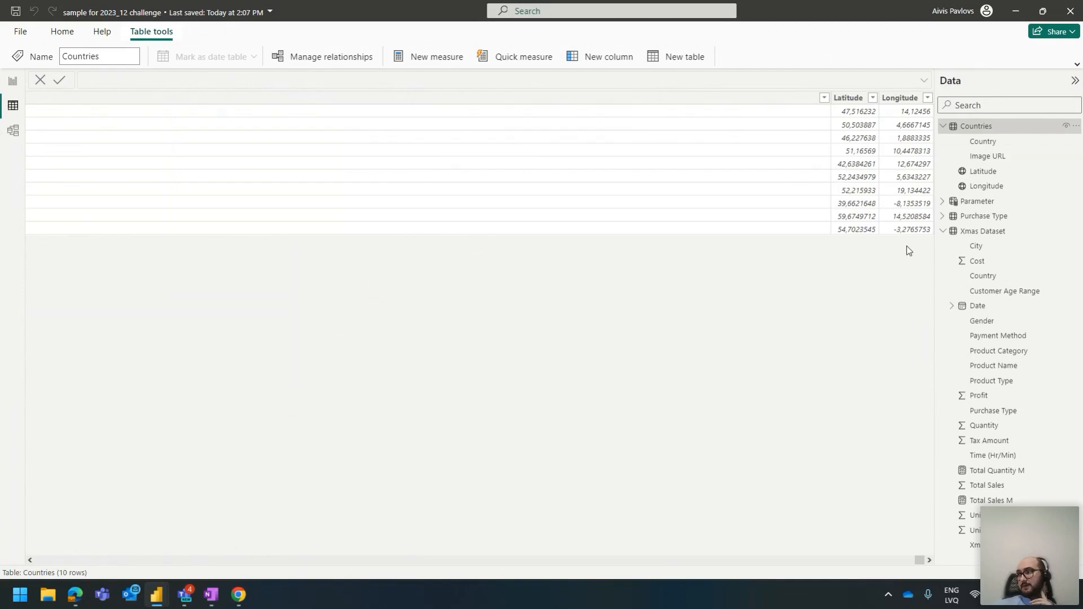
left_click(12, 81)
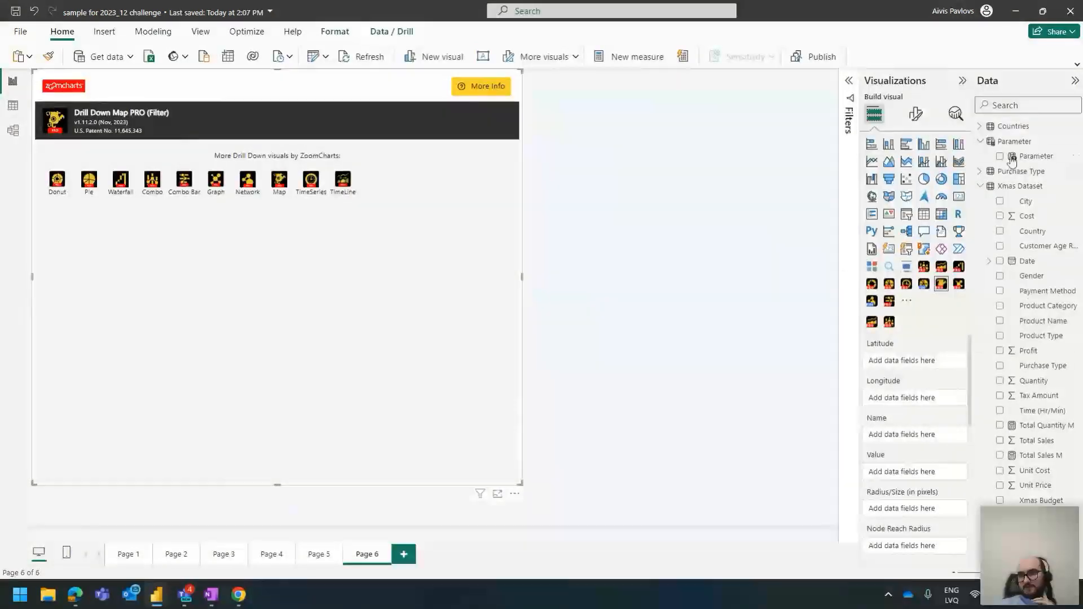
Assign Latitude and Longitude from the Countries table to the map visual's matching coordinate fields
left_click(980, 127)
left_click_drag(1051, 175, 914, 399)
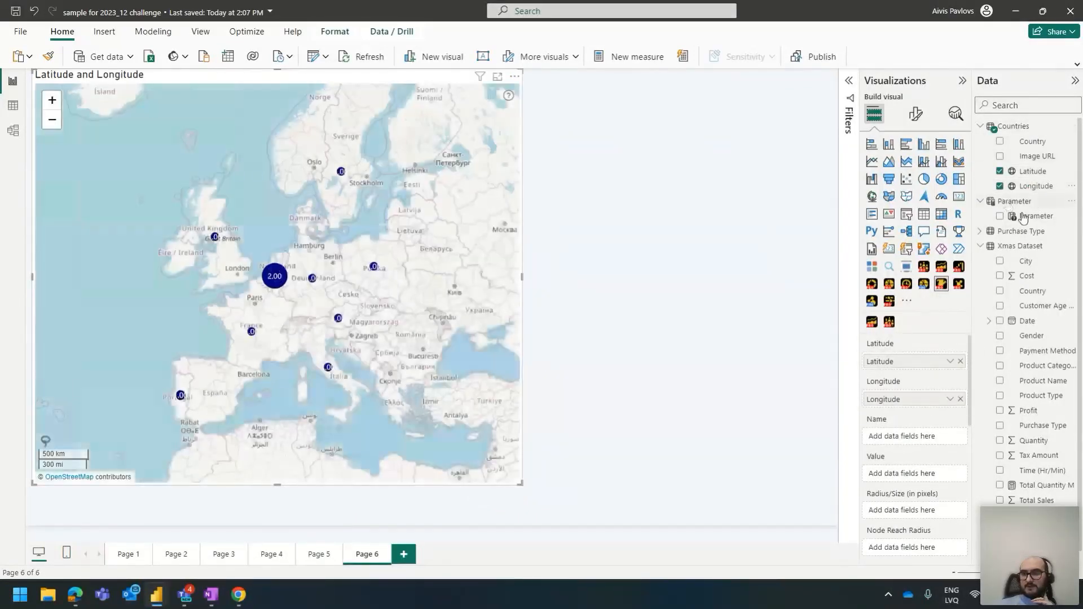
scroll(275, 273, "up", 2)
scroll(274, 268, "down", 1)
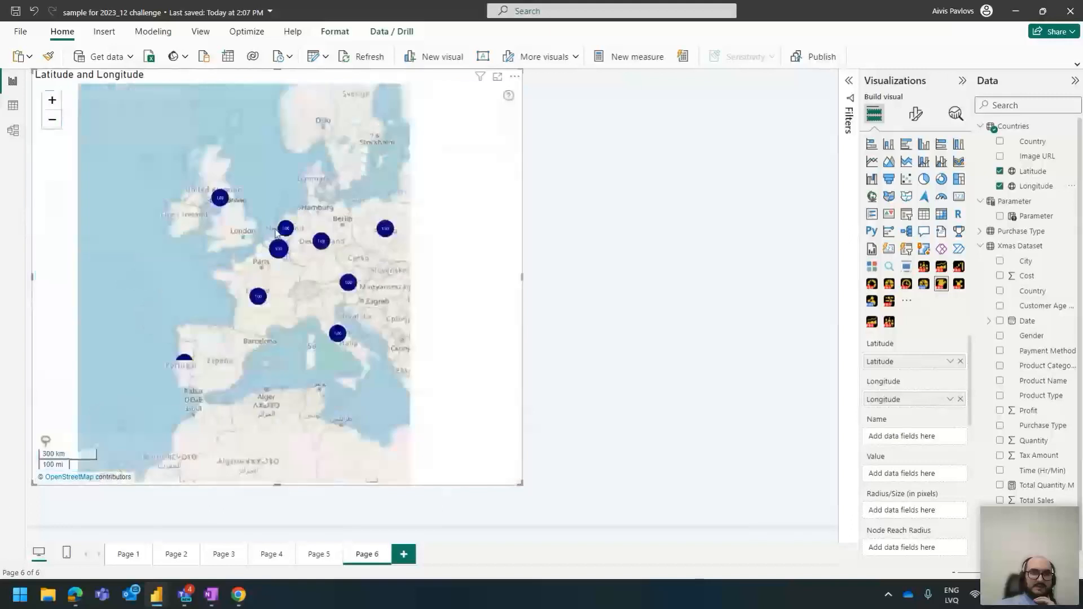
Set Total Sales as the map's value and enlarge the visual slightly toward the page's lower edge
left_click_drag(1037, 500, 908, 474)
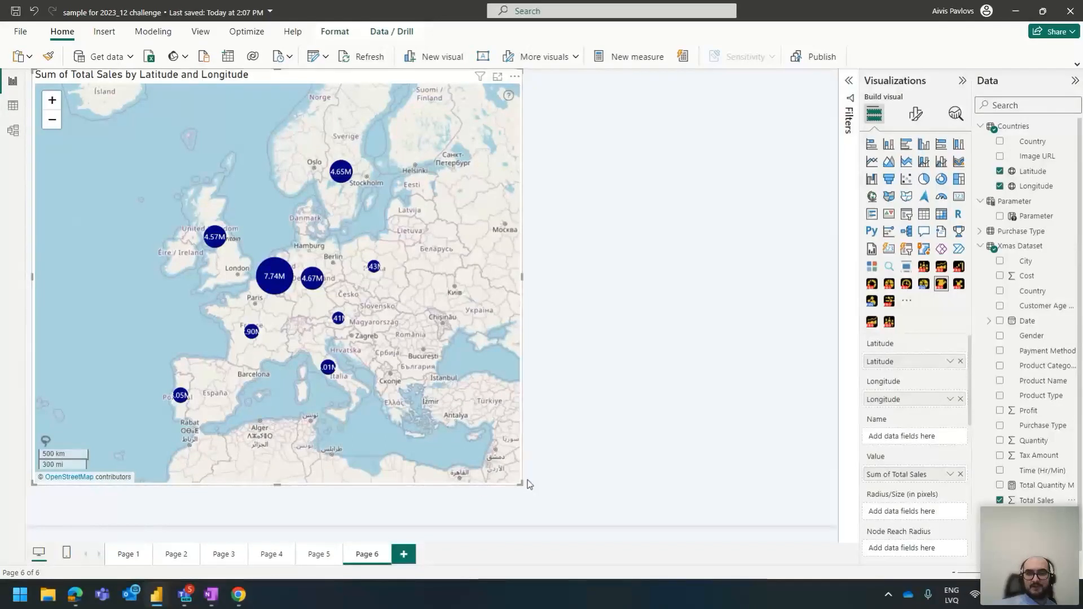
left_click_drag(525, 493, 544, 528)
scroll(892, 428, "down", 5)
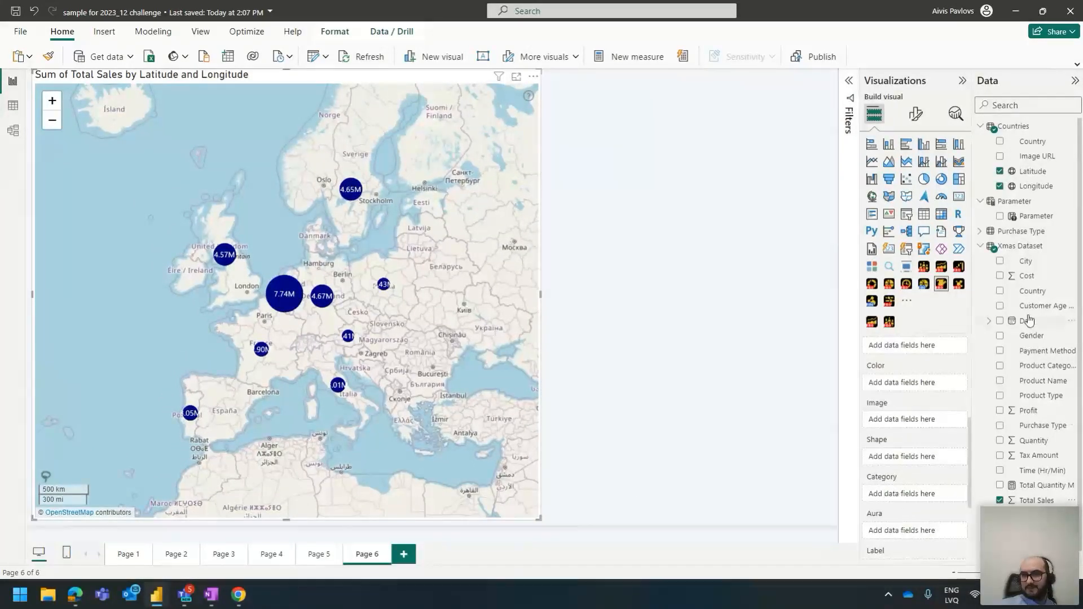
mouse_move(1036, 340)
left_mouse_down()
mouse_move(953, 508)
mouse_move(927, 532)
mouse_move(1021, 343)
left_mouse_up()
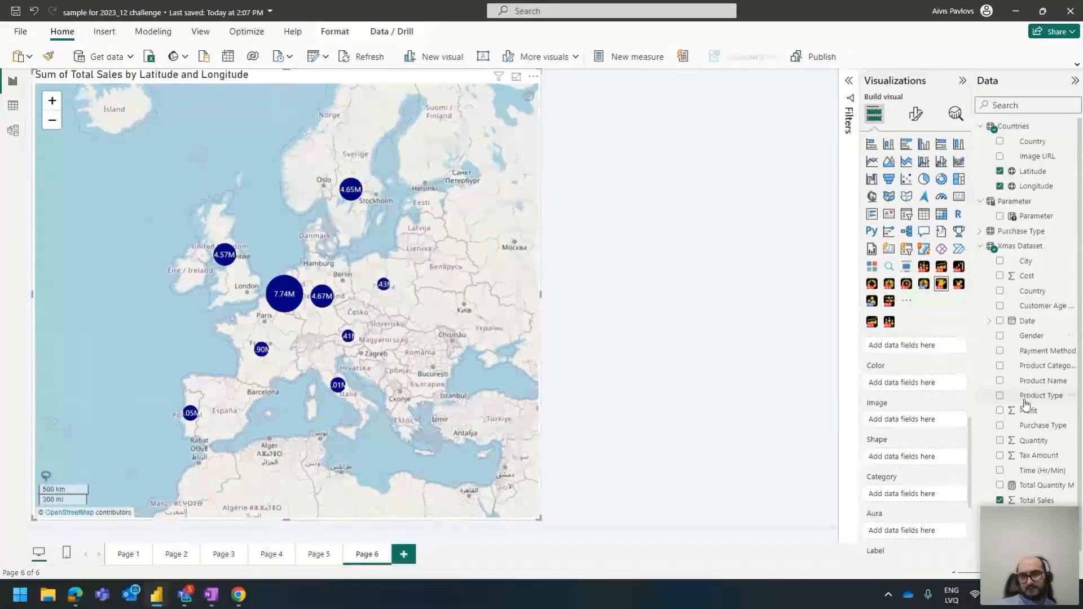
Set Product Type as the map's category and turn on pie charts for the map nodes
left_click_drag(1037, 399, 910, 495)
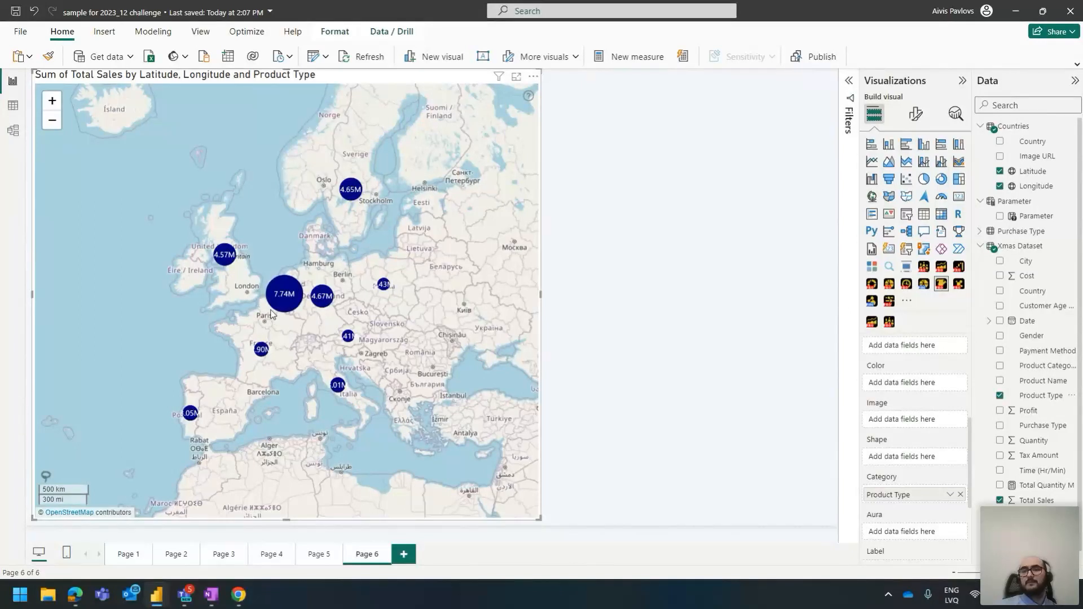
left_click(916, 113)
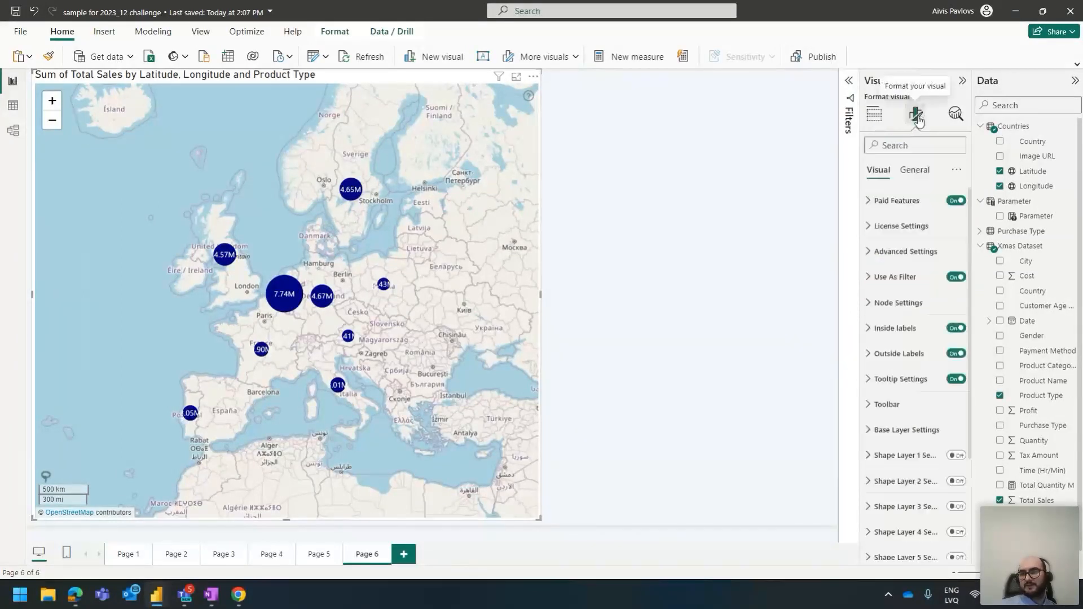
left_click(888, 303)
scroll(928, 422, "down", 5)
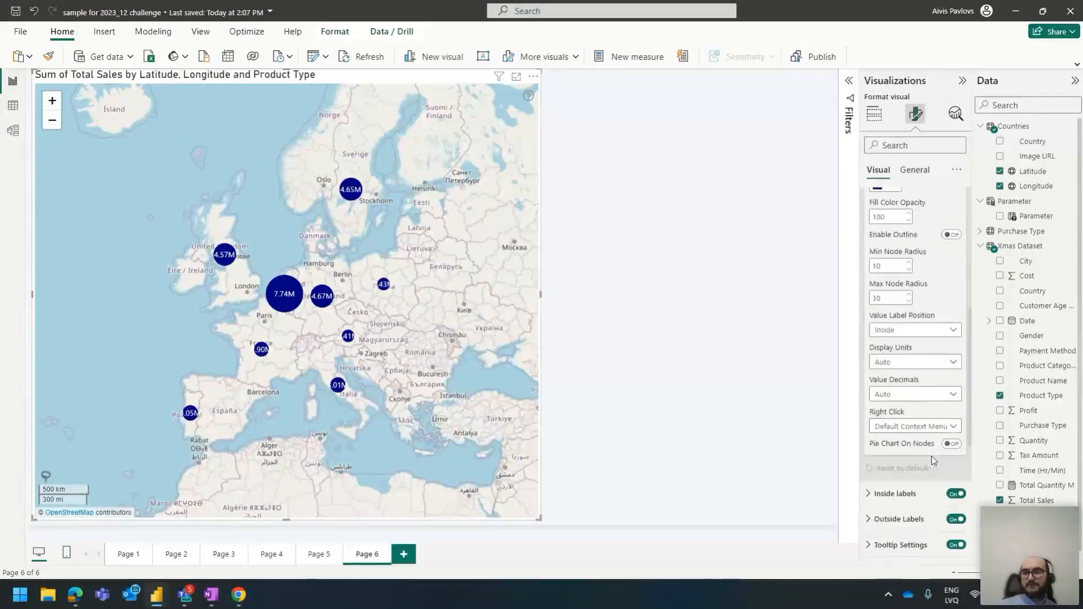
left_click(951, 430)
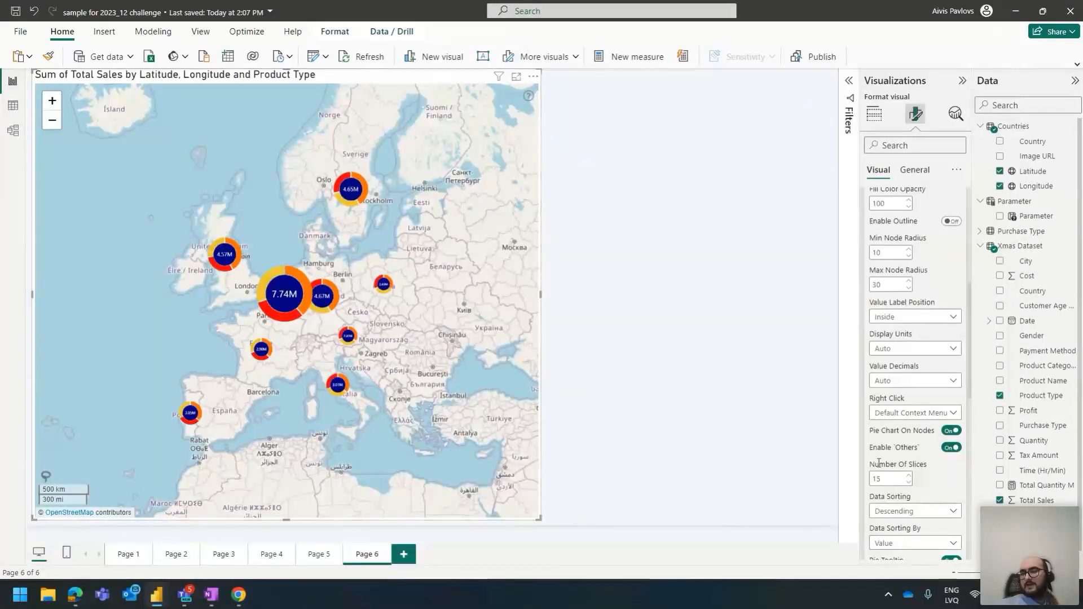
Remove Product Type from the map's category
left_click(877, 115)
scroll(899, 423, "down", 5)
left_click(959, 495)
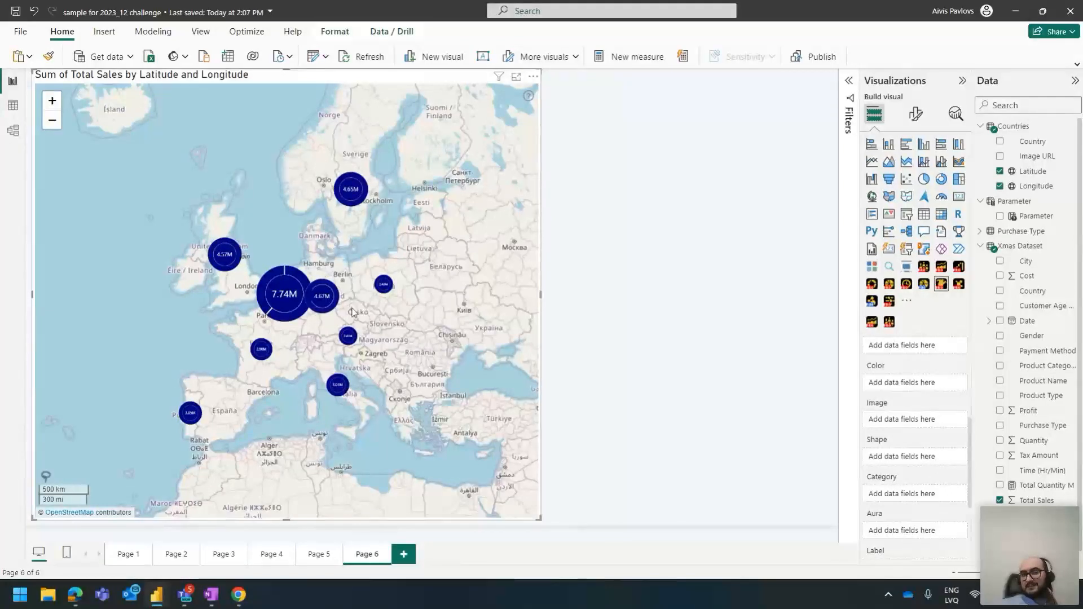
scroll(288, 316, "down", 1)
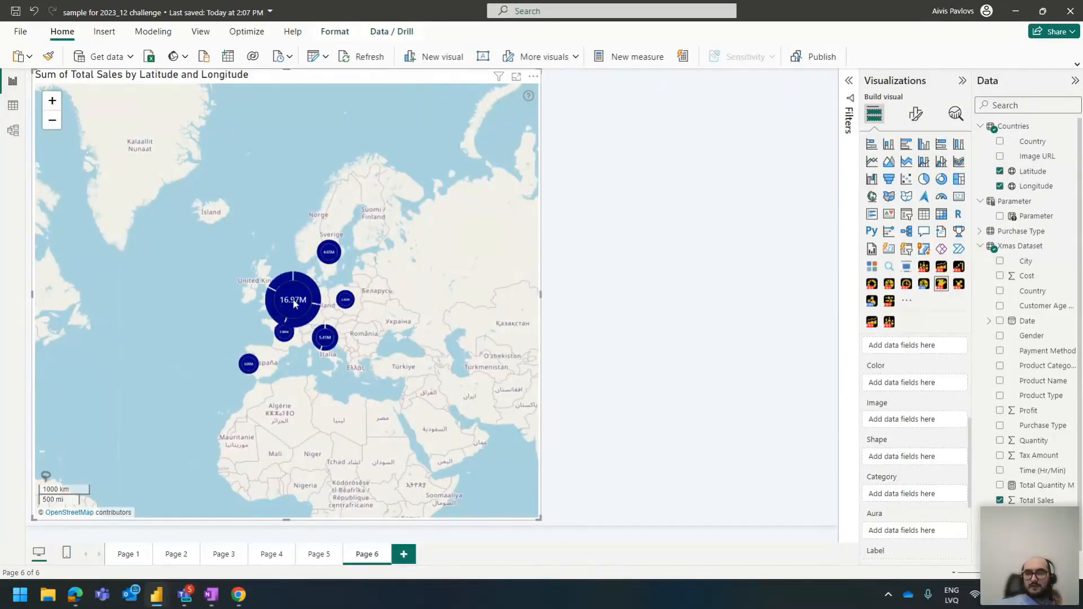
Paste a copy of the map visual, convert it to a table, and fit it into the empty page area beside the map
key("ctrl+v")
left_click_drag(312, 84, 609, 86)
left_click(924, 214)
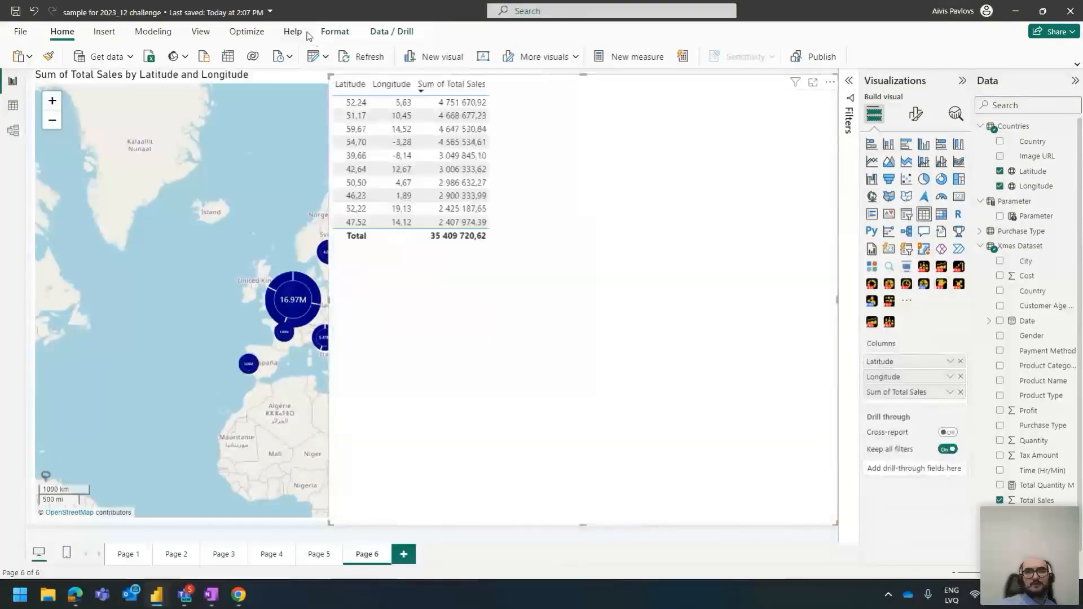
left_click_drag(331, 87, 547, 73)
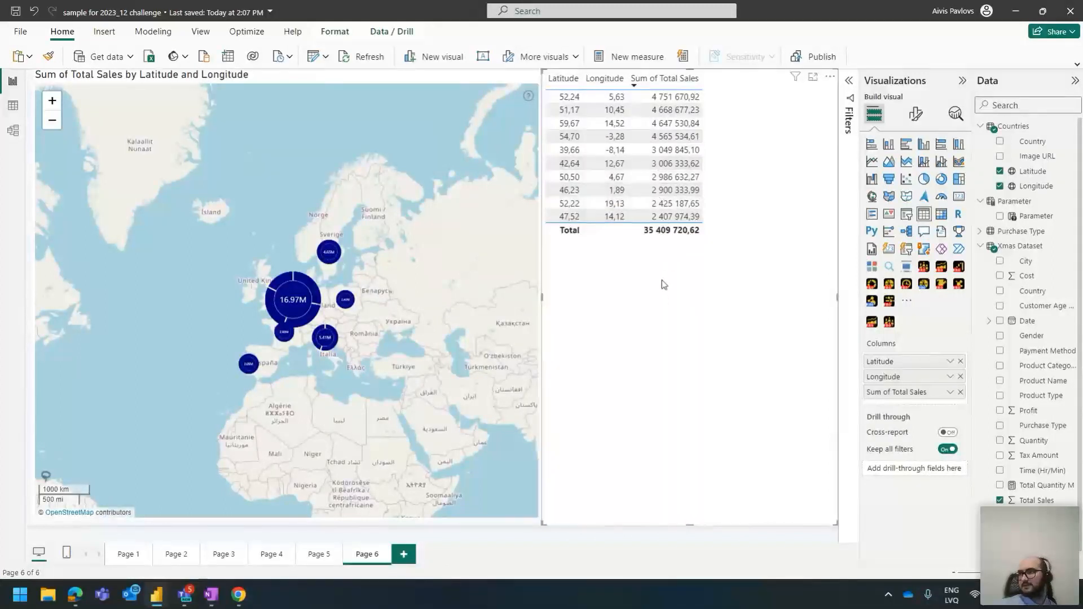
Filter the table by the Netherlands slice of the map's largest cluster and add Country from the Countries table to its columns
left_click(319, 303)
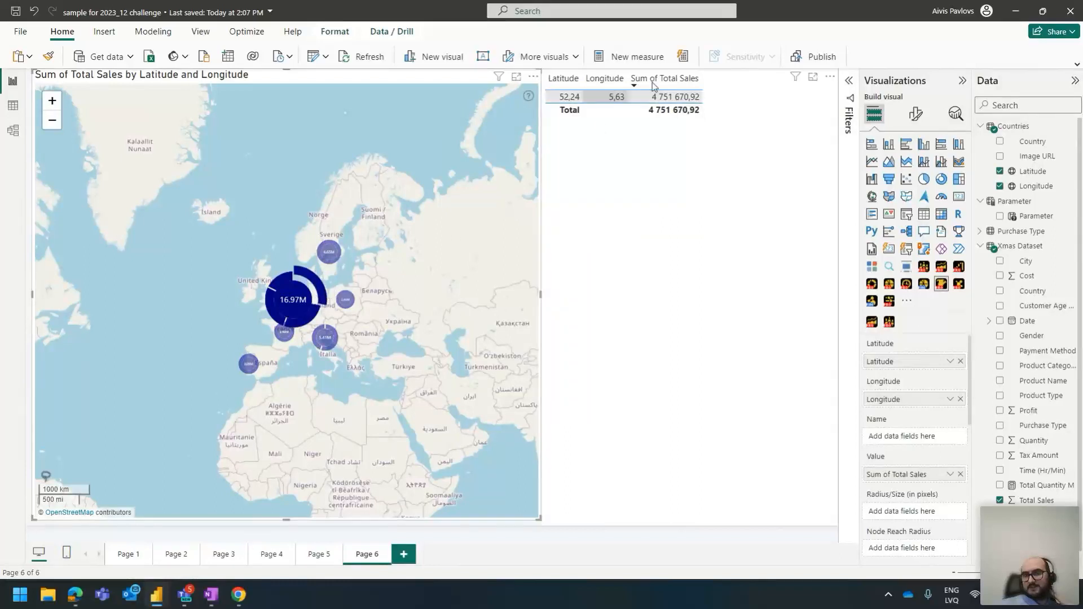
left_click(736, 130)
left_click_drag(1033, 141, 888, 408)
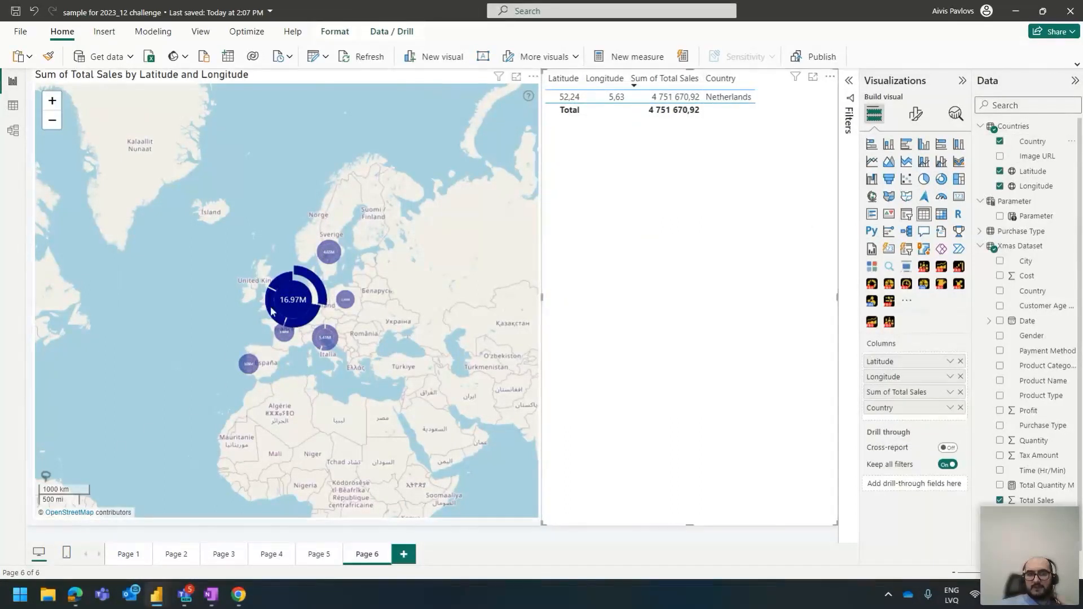
Check the cross-filtering by selecting the Germany slice of the largest cluster, and clear the map selection
left_click(307, 324)
left_click(308, 324)
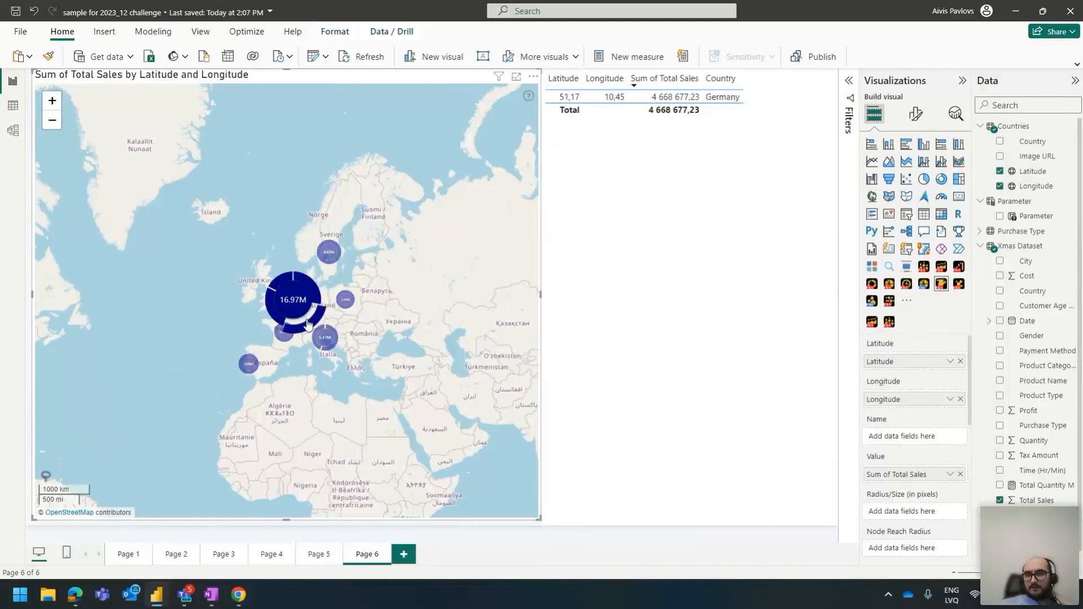
left_click(317, 337)
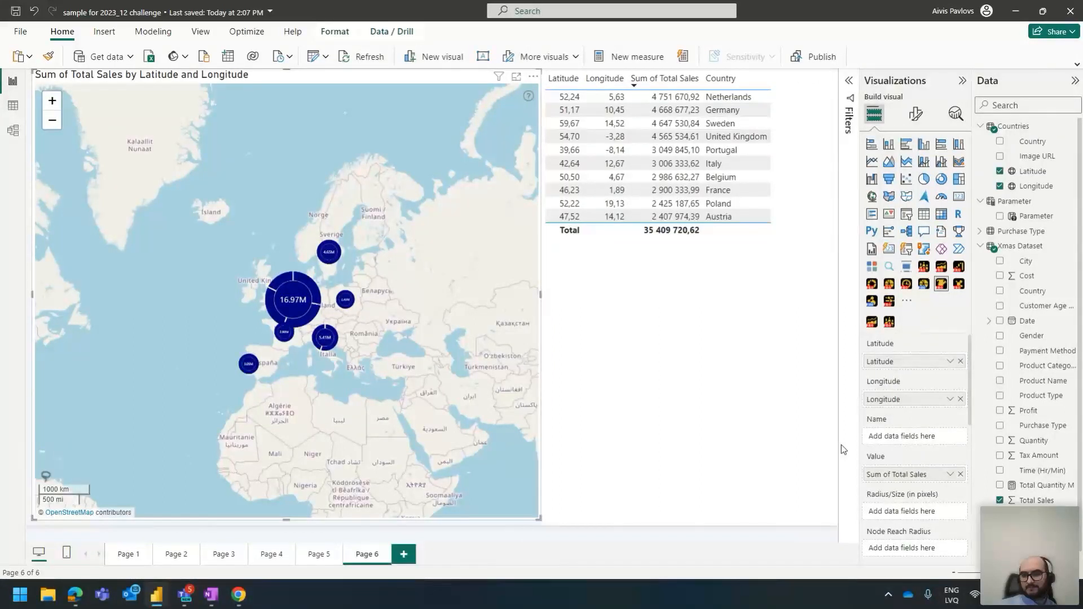
Set Product Type as the map's category again and set the Cluster Node Distance to 90
scroll(943, 456, "down", 5)
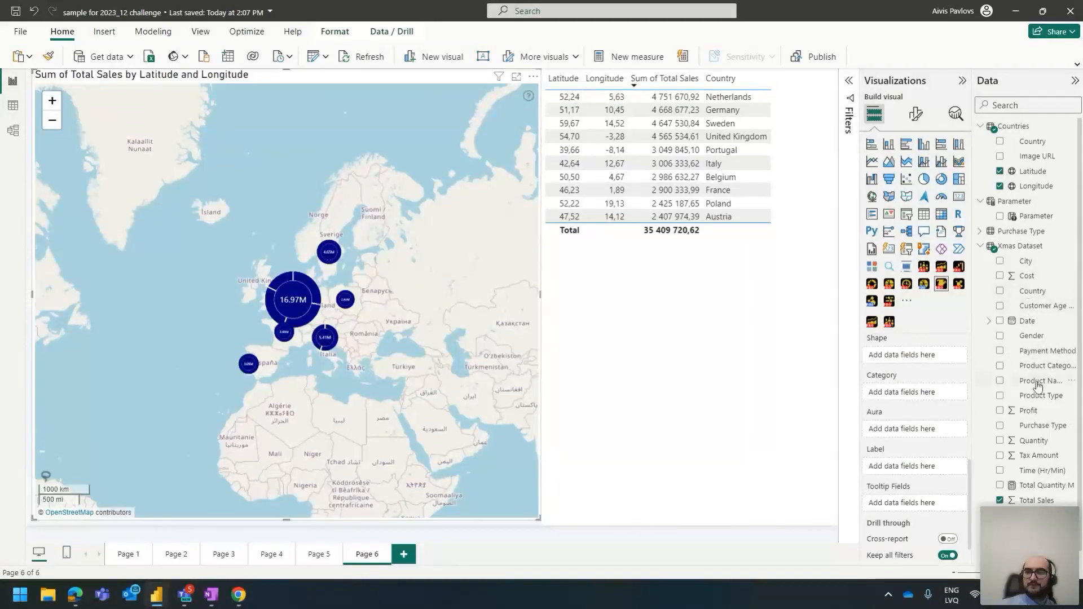
left_click_drag(1033, 398, 889, 397)
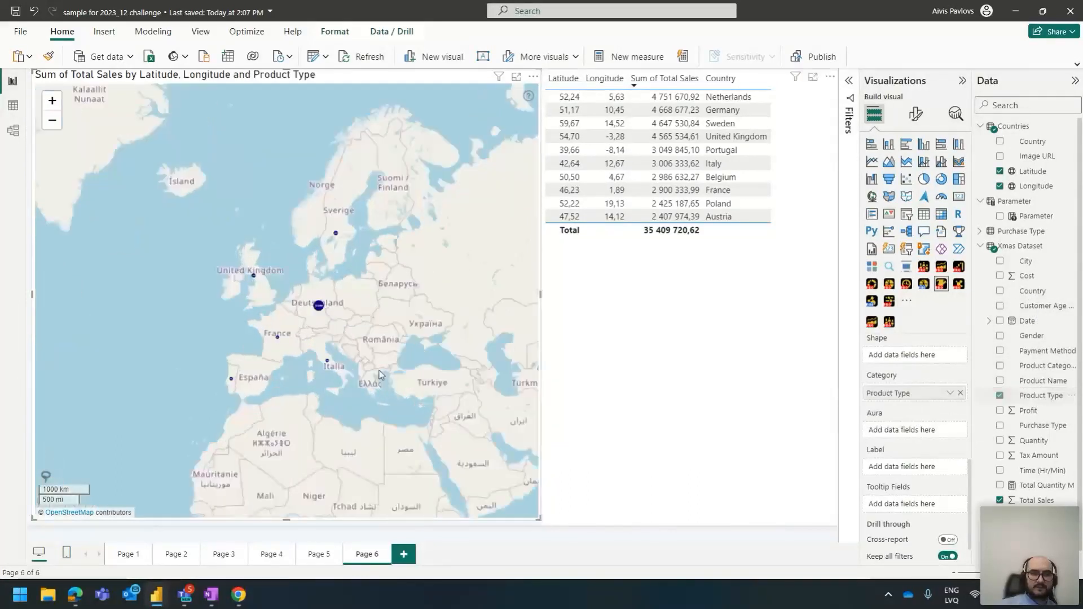
left_click(916, 113)
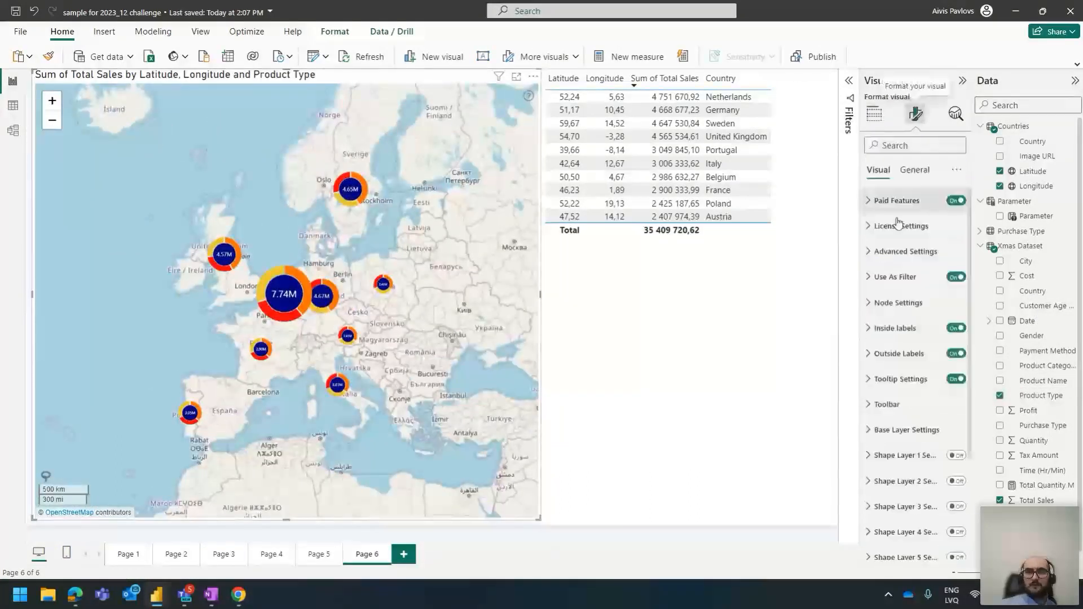
left_click(899, 303)
left_click(887, 361)
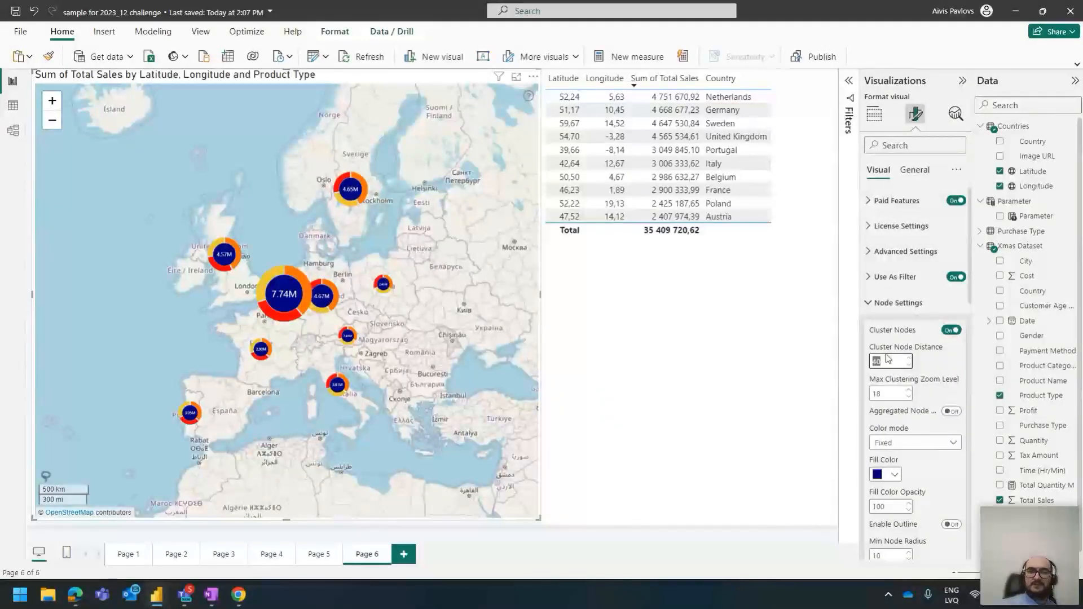
type("90")
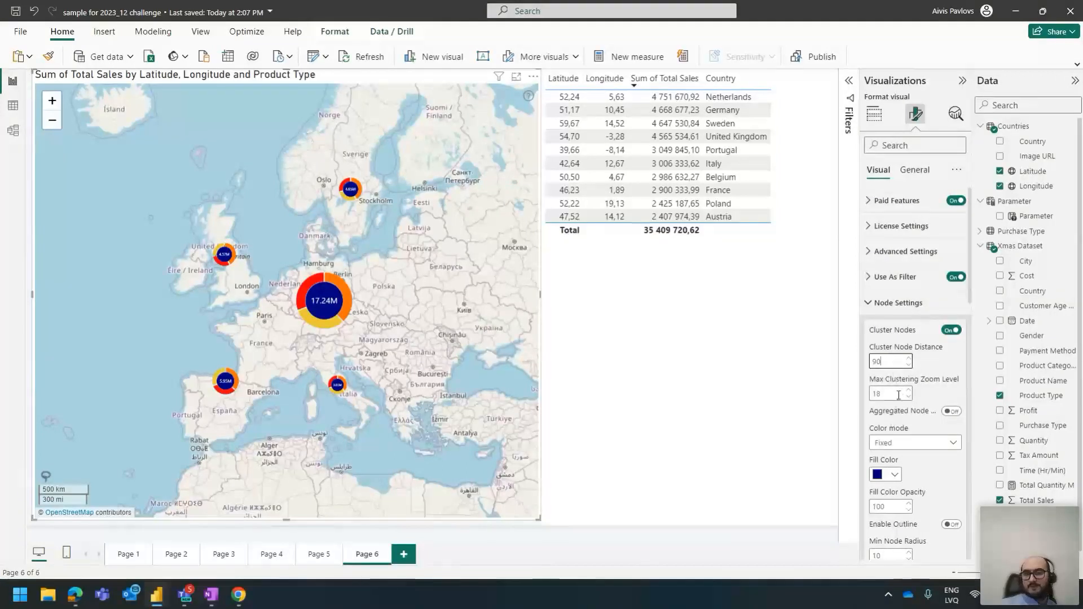
Assign Image URL from the Countries table to the map's image field
left_click(874, 113)
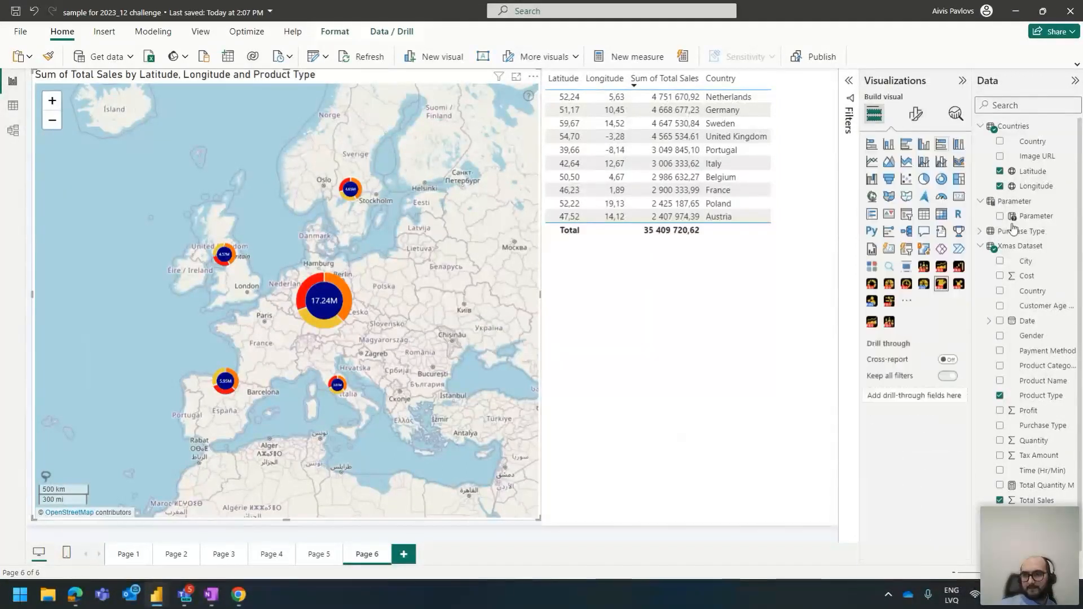
scroll(931, 481, "down", 4)
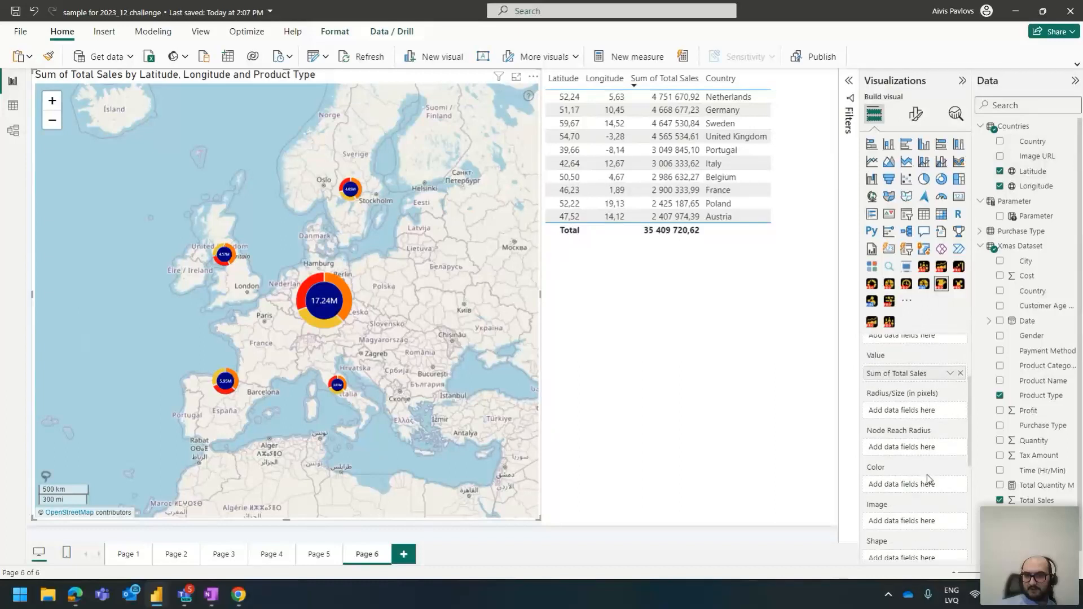
scroll(908, 469, "down", 2)
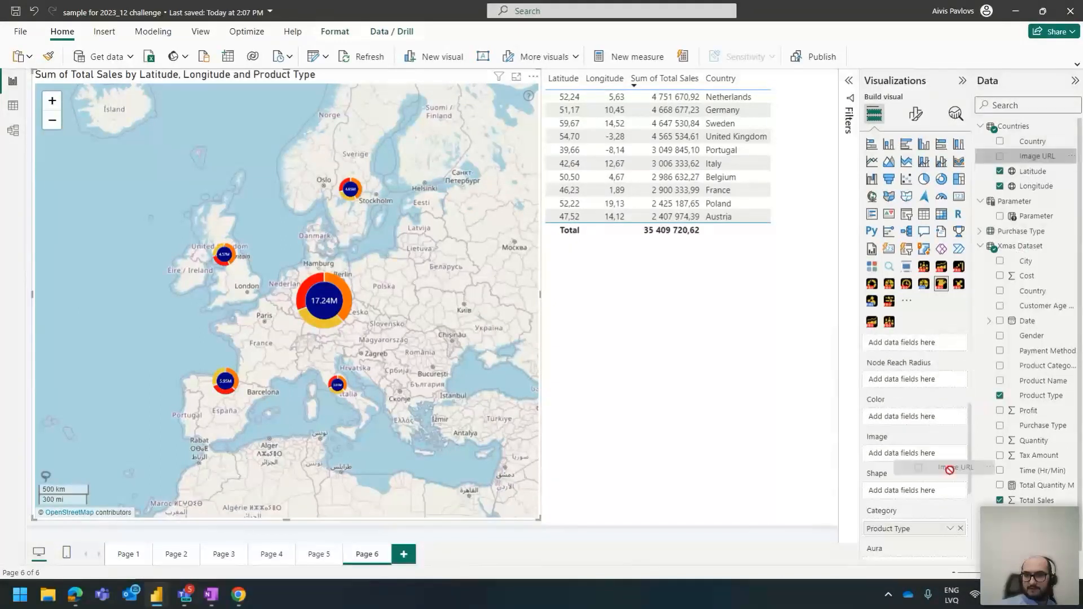
left_click_drag(919, 398, 906, 453)
Turn on the Zoom Number in the map's toolbar settings
left_click(916, 113)
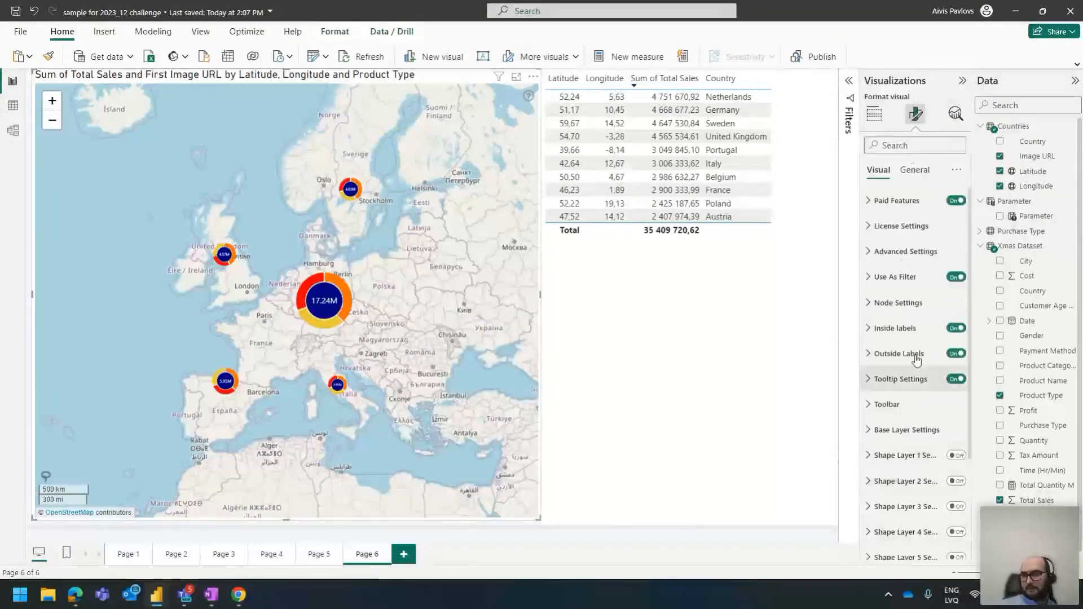
left_click(898, 303)
left_click(903, 393)
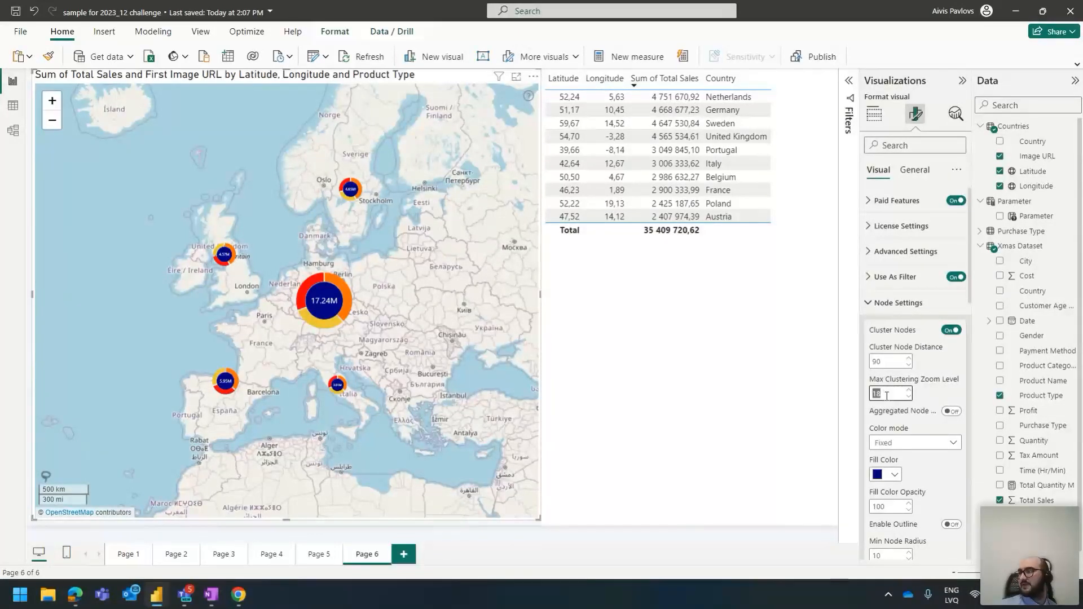
scroll(897, 395, "down", 10)
scroll(899, 470, "down", 5)
left_click(896, 420)
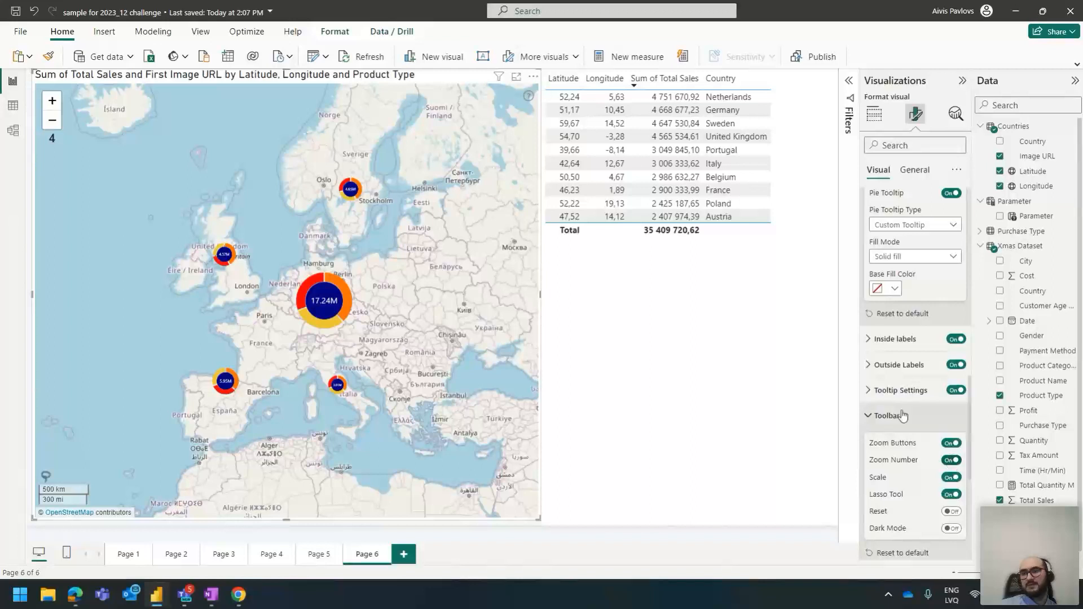
Set the map's Max Clustering Zoom Level to 5
scroll(915, 365, "up", 3)
scroll(915, 365, "up", 6)
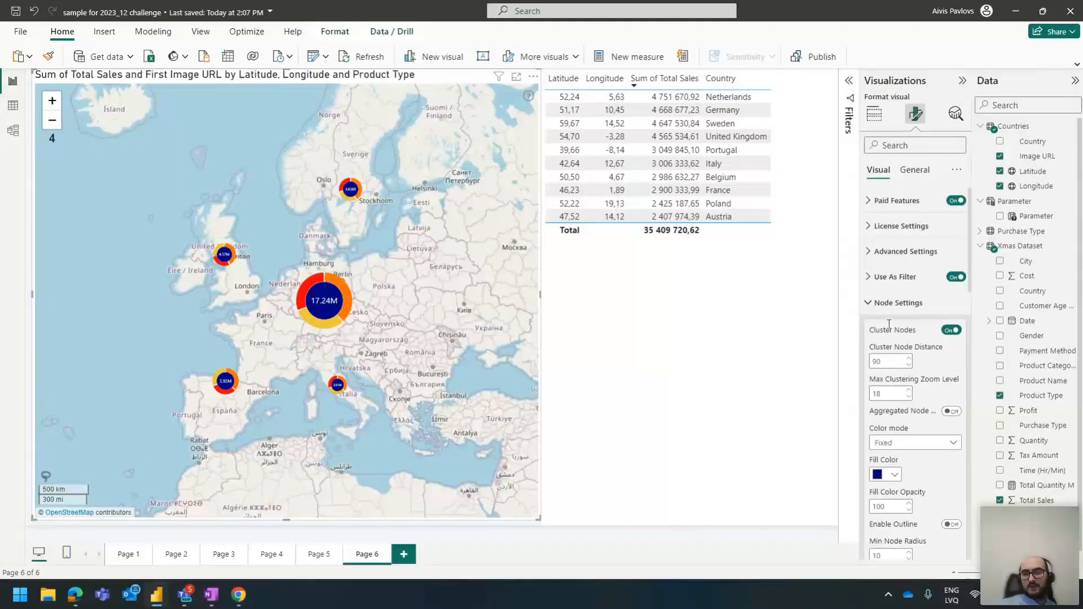
double_click(889, 395)
type("5")
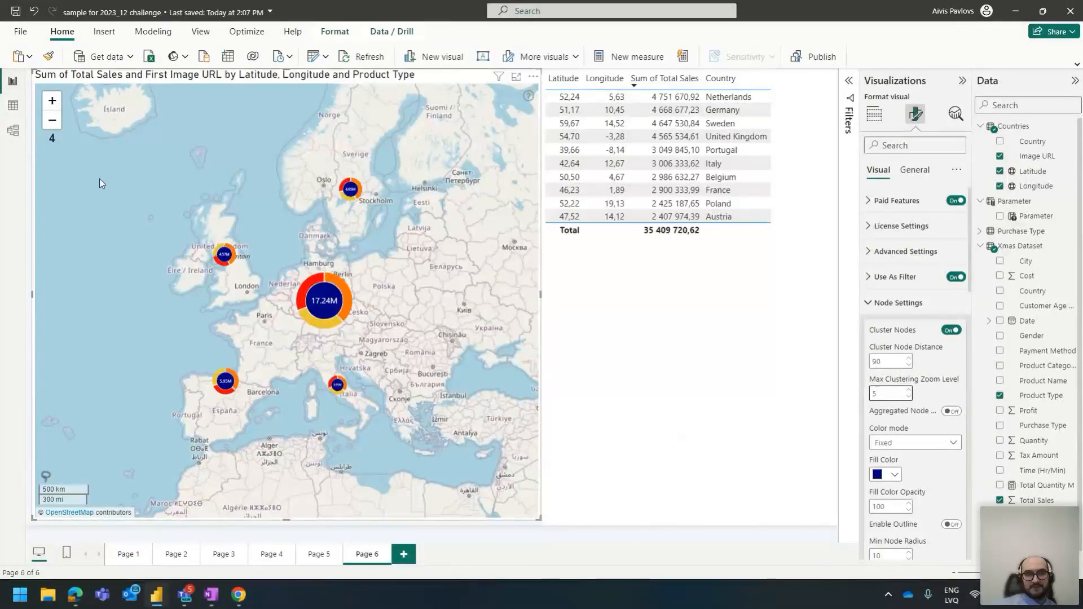
Check how the nodes separate beyond the clustering zoom level, and remove Product Type from the map's category
scroll(97, 219, "up", 1)
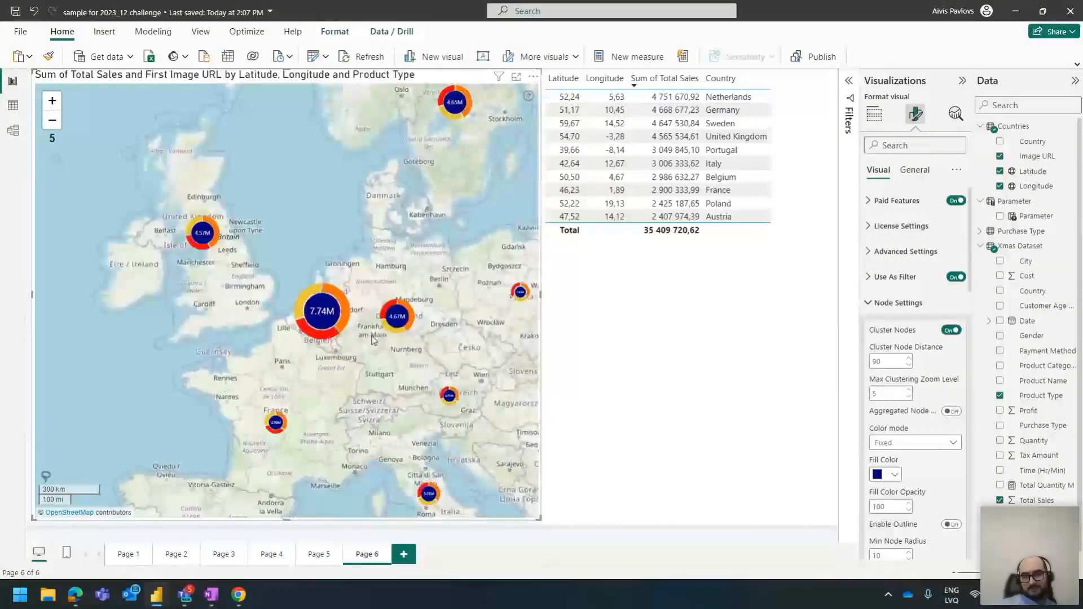
scroll(375, 329, "up", 2)
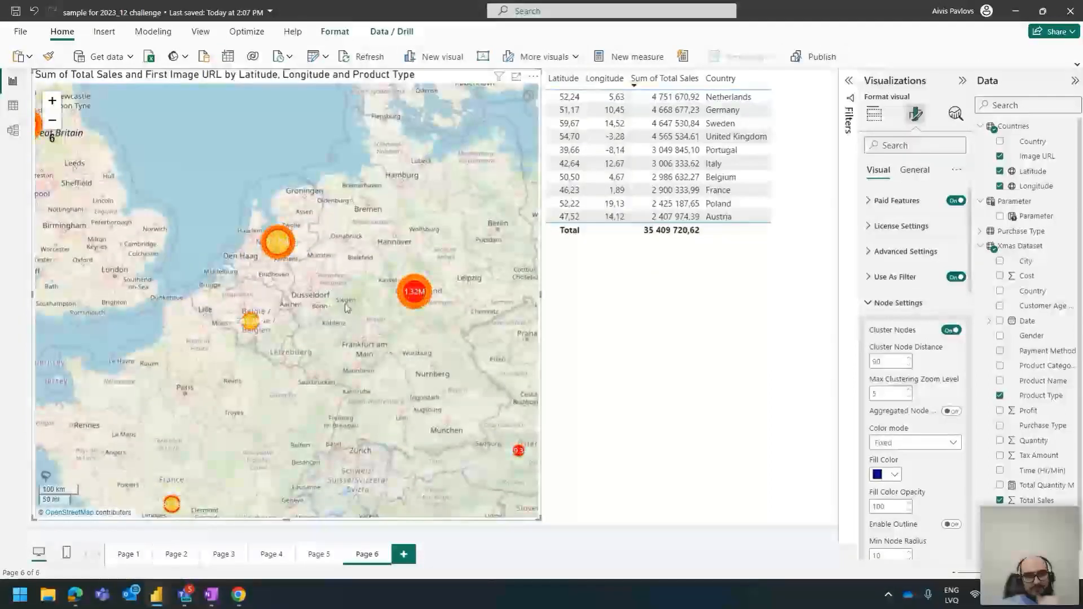
scroll(293, 249, "up", 2)
scroll(294, 249, "up", 3)
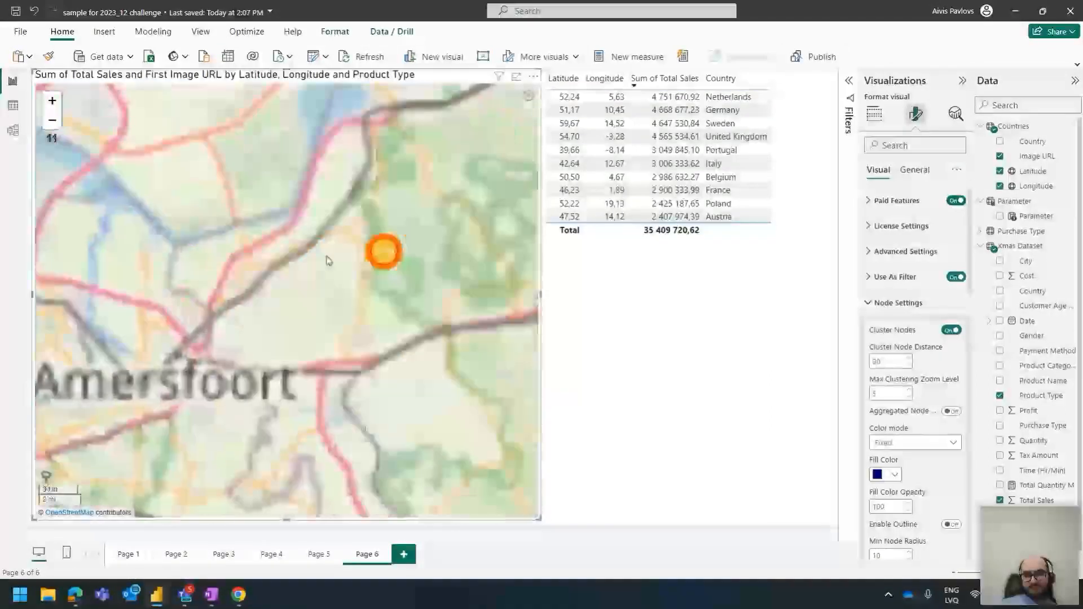
left_click(874, 113)
scroll(942, 464, "down", 5)
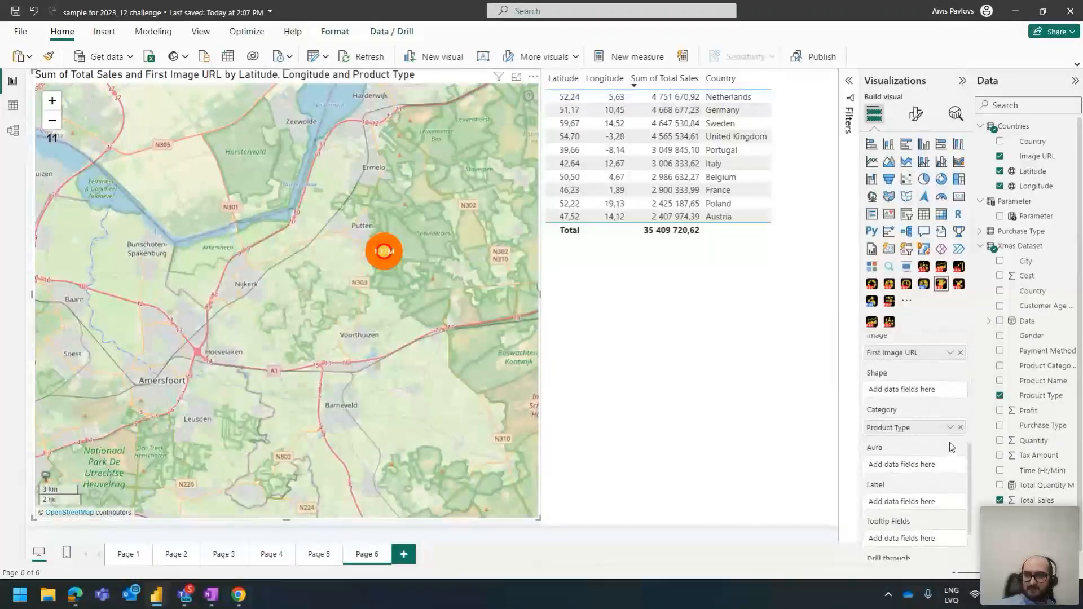
left_click(961, 433)
Select the Netherlands node on the map to filter the table
scroll(326, 318, "up", 2)
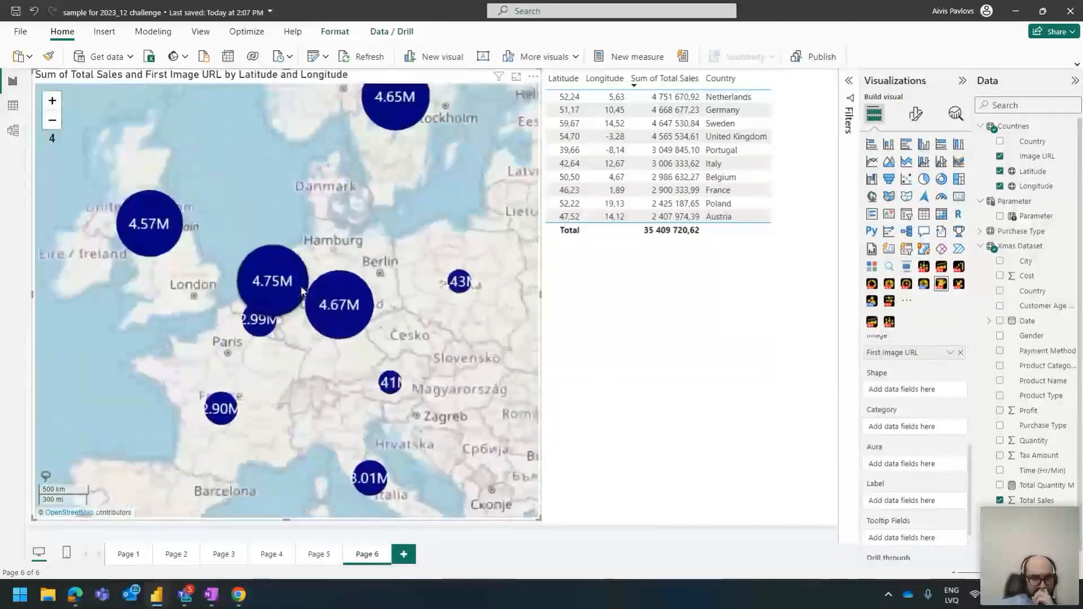
scroll(306, 317, "up", 2)
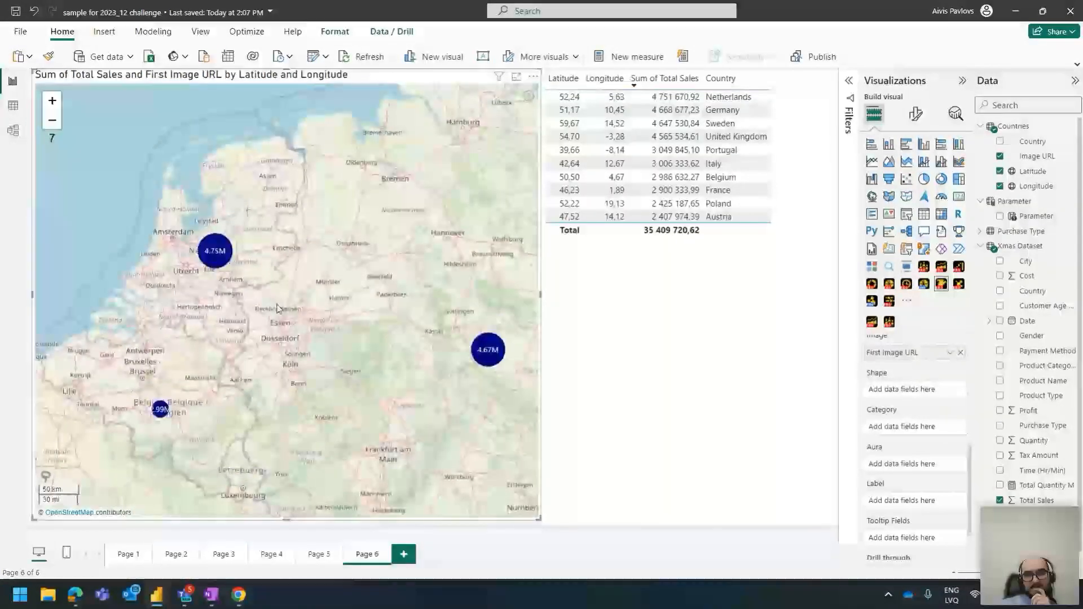
left_click(156, 201)
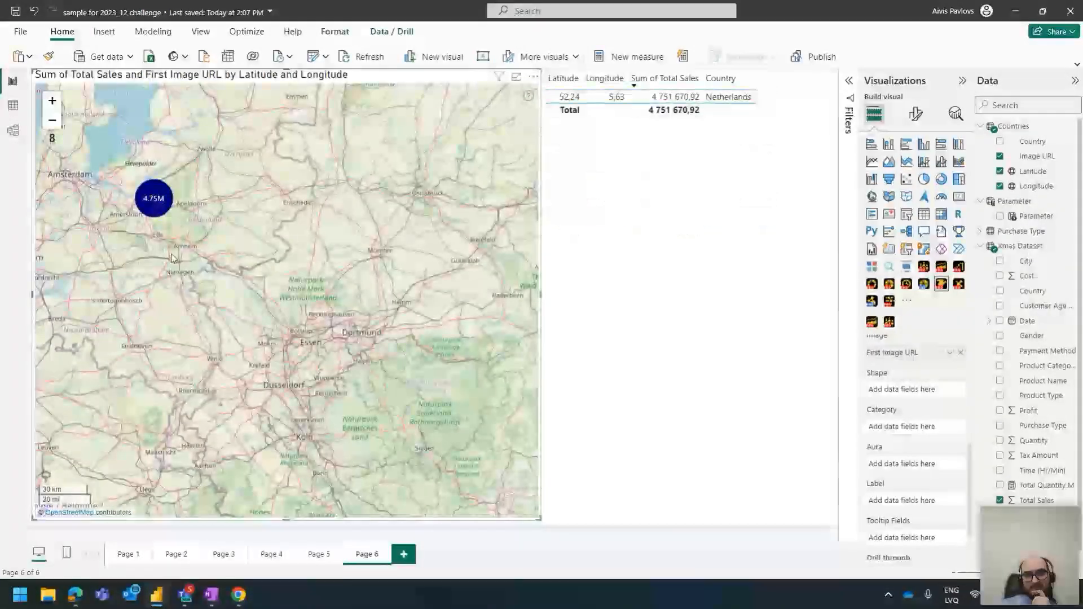
Examine the map's Node Settings for clustering, shape, color and radius options
left_click(916, 114)
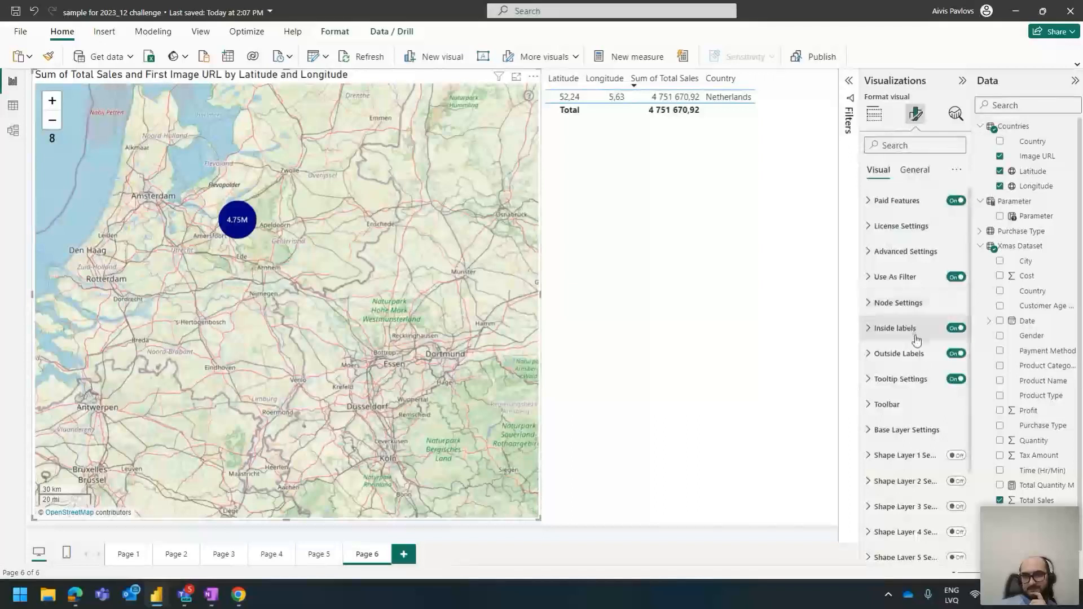
left_click(911, 303)
scroll(909, 299, "down", 10)
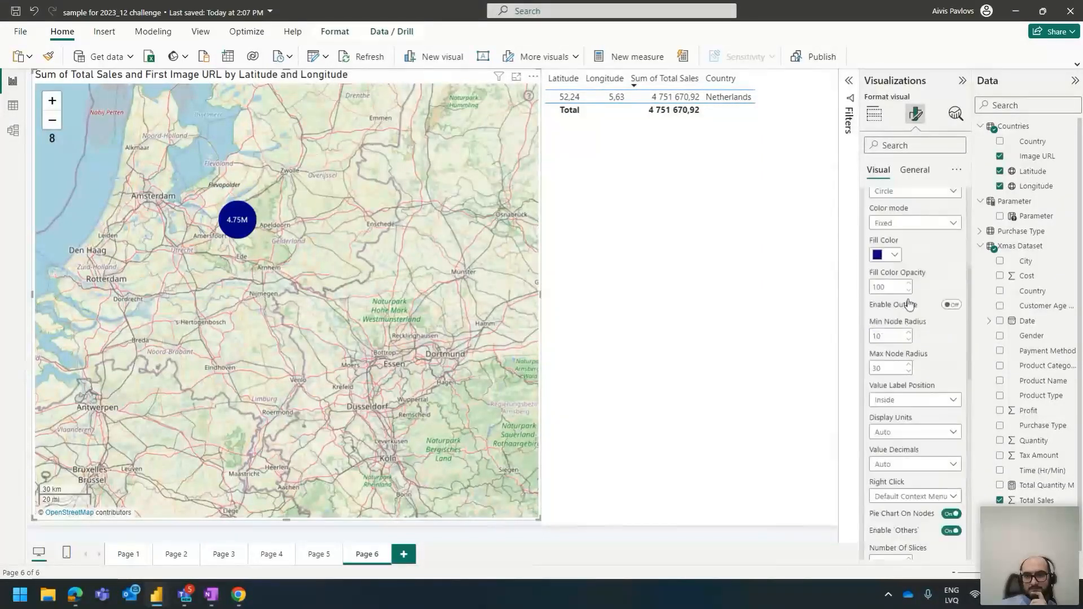
scroll(898, 317, "up", 3)
scroll(899, 317, "up", 7)
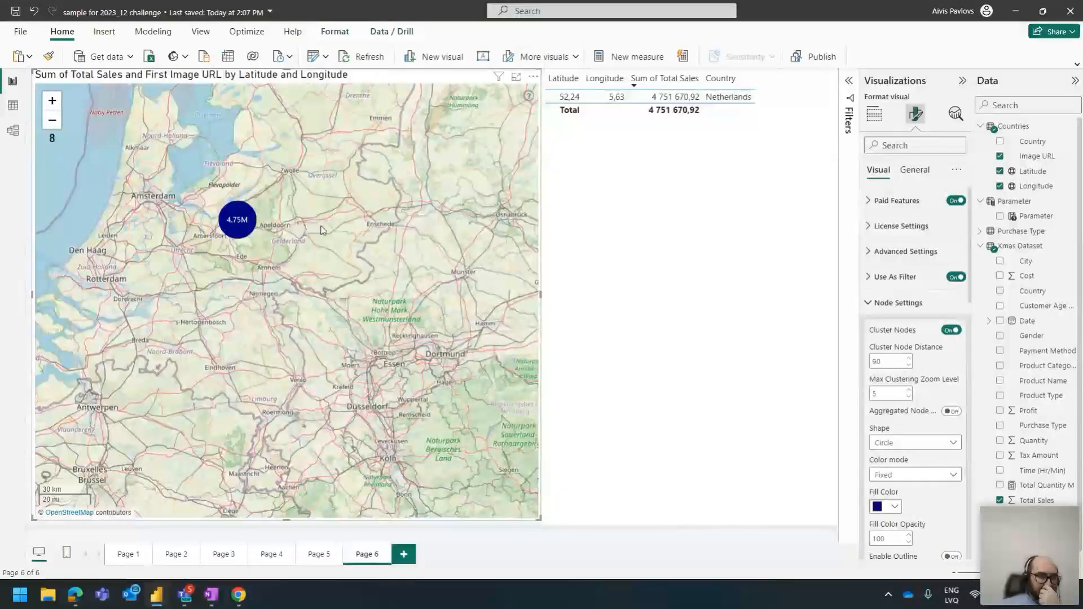
Draw a four-point lasso area on the map around the large cluster near the Netherlands and Belgium, and select it to filter the table
left_click(874, 113)
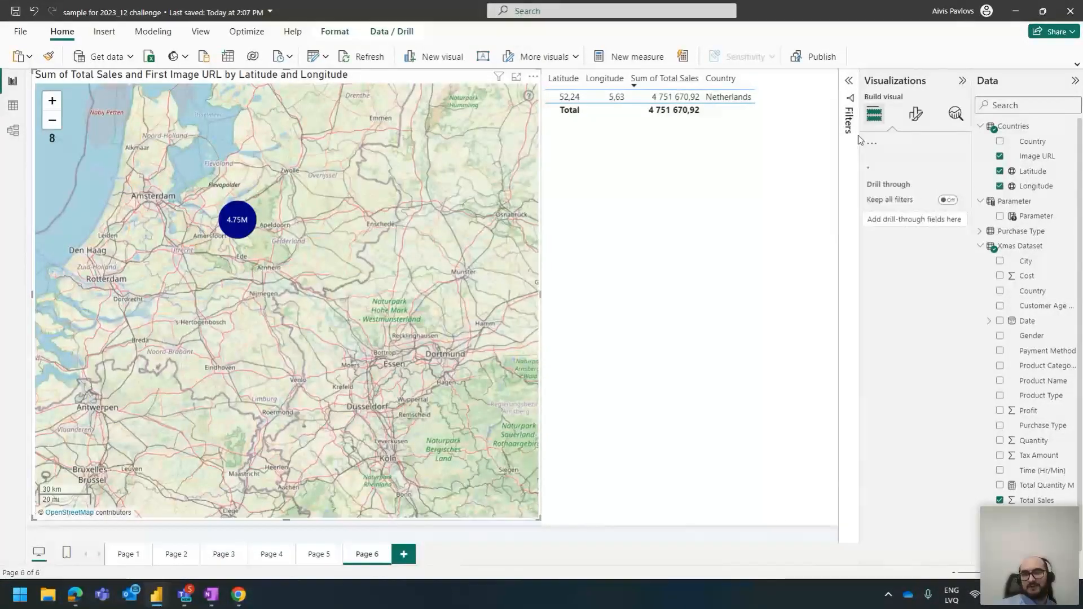
scroll(338, 322, "down", 3)
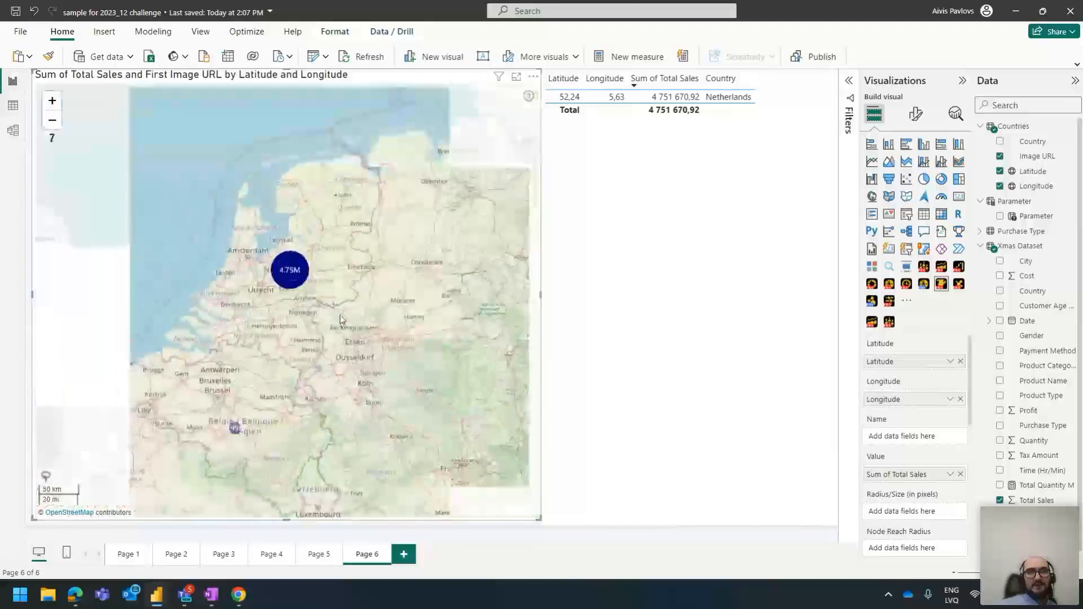
scroll(339, 322, "down", 1)
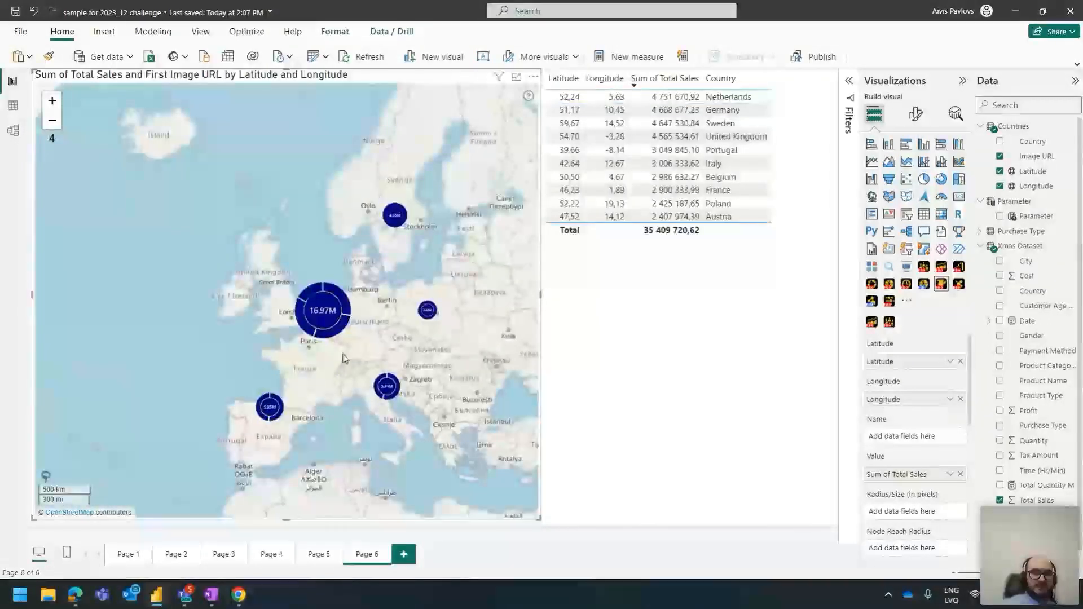
scroll(344, 359, "up", 1)
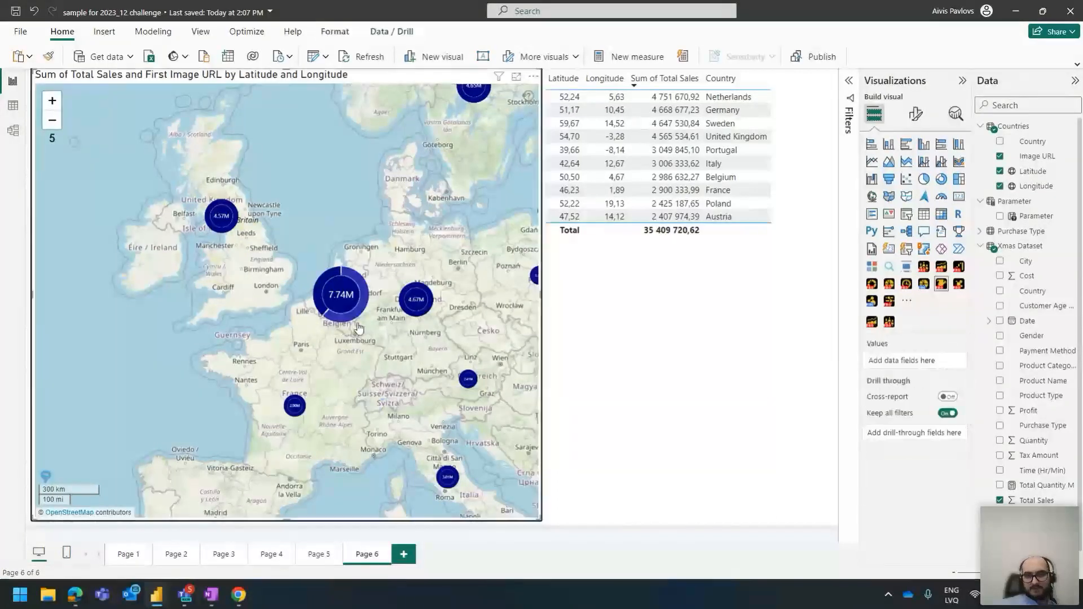
scroll(339, 330, "down", 1)
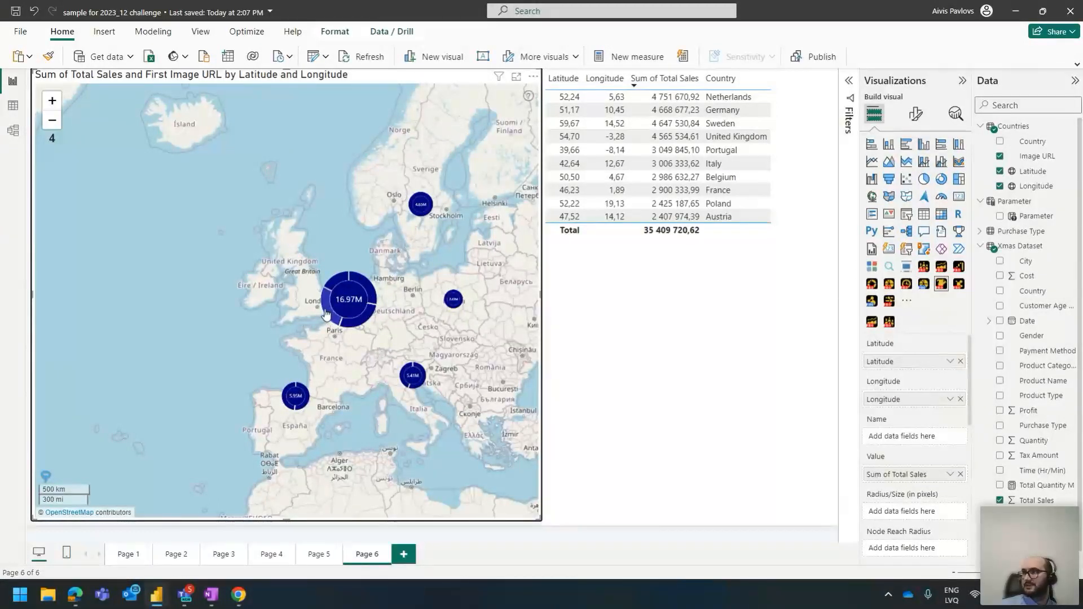
left_click(331, 256)
left_click(303, 325)
left_click(388, 339)
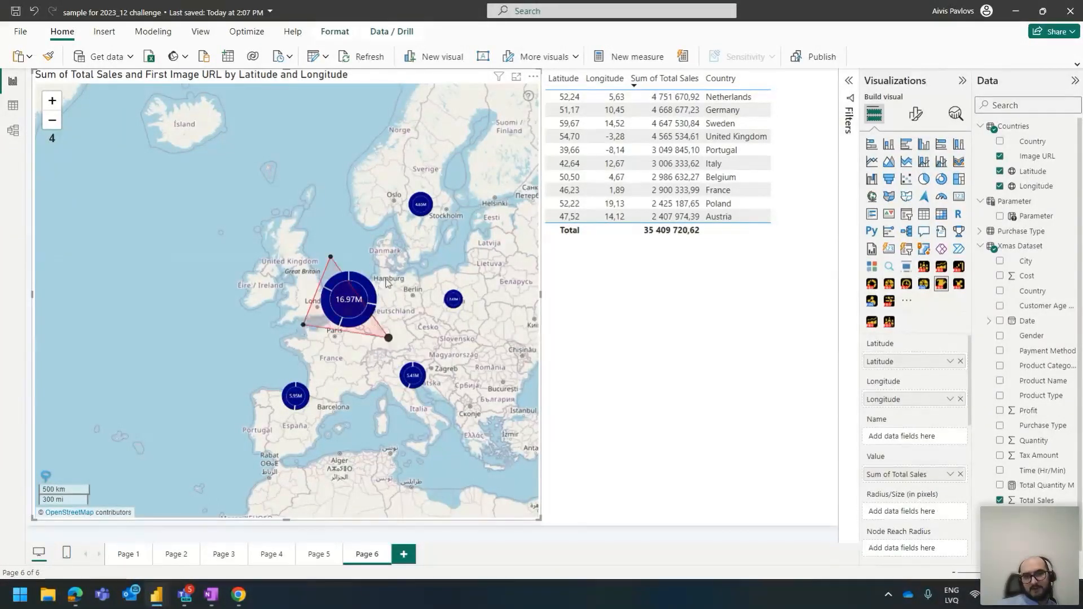
left_click(388, 265)
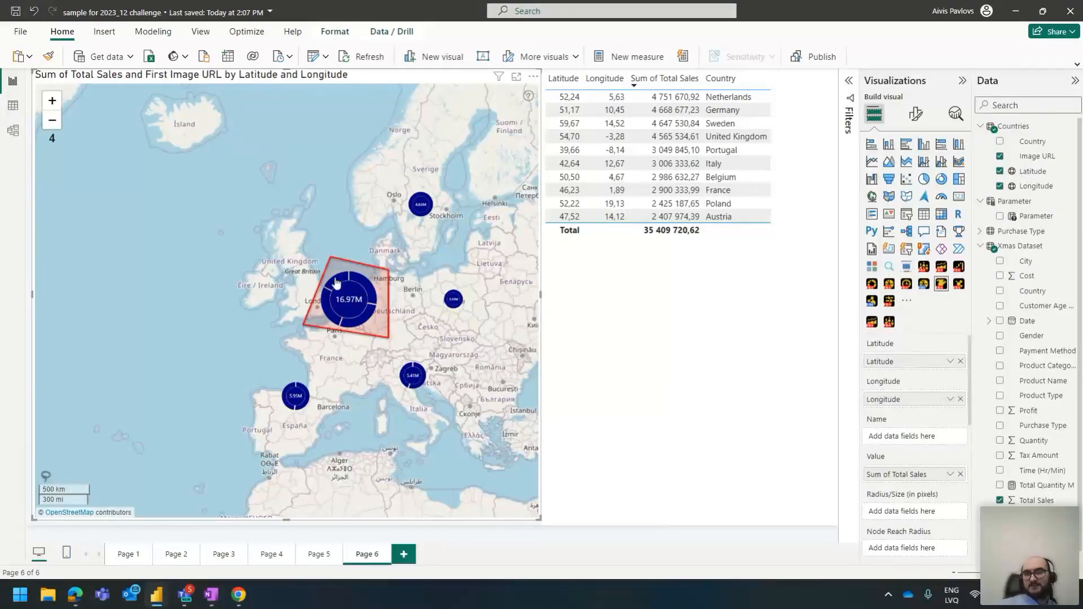
left_click(379, 330)
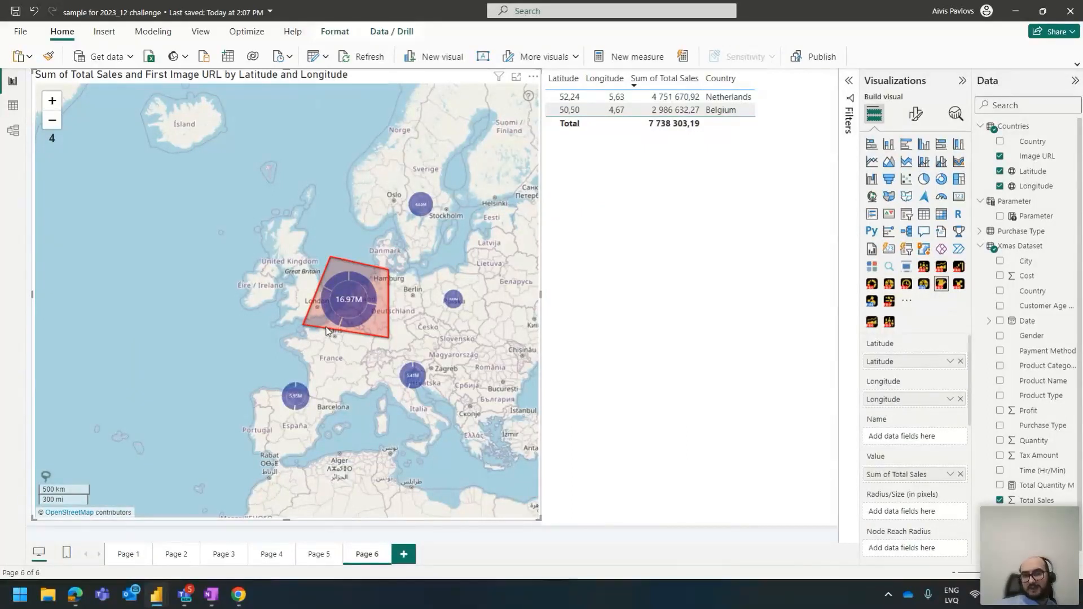
Inspect which country nodes fall inside the lasso area at zoom level 6, and return the map to level 4
scroll(329, 333, "up", 1)
scroll(439, 286, "up", 1)
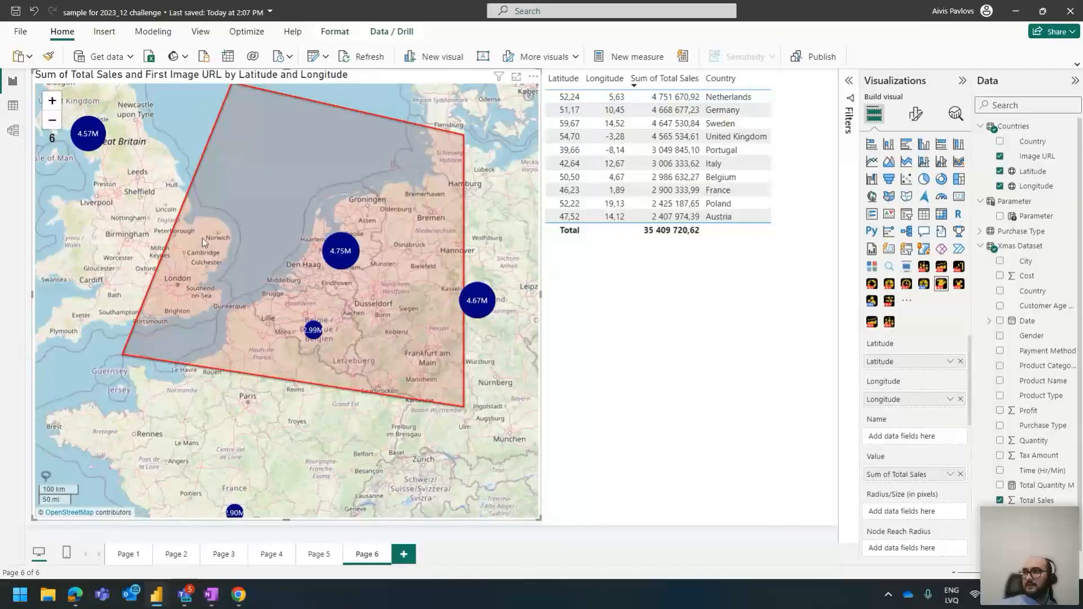
scroll(202, 239, "down", 1)
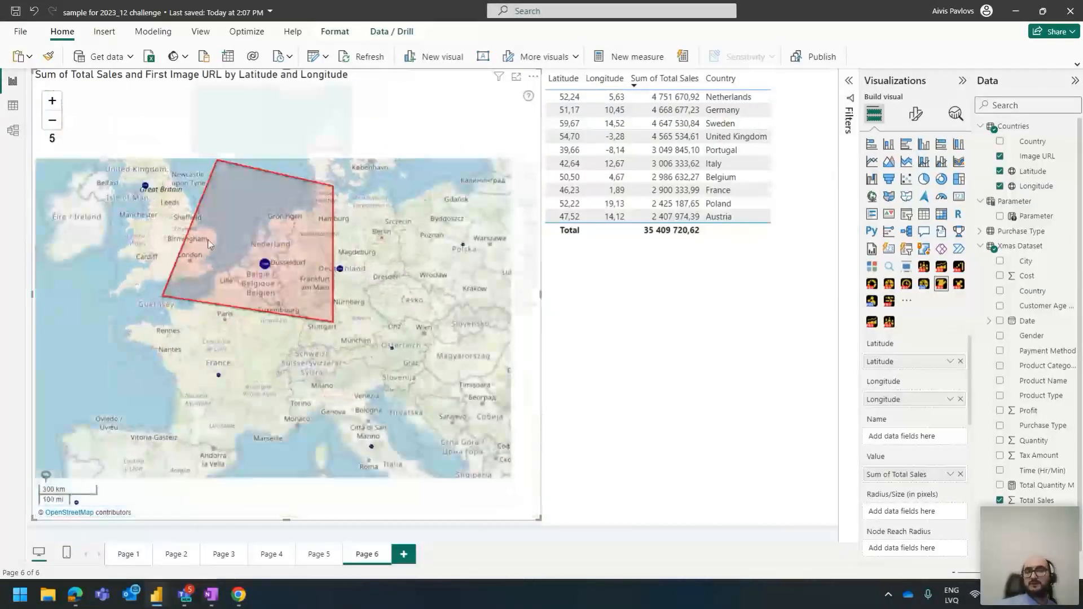
scroll(228, 249, "down", 1)
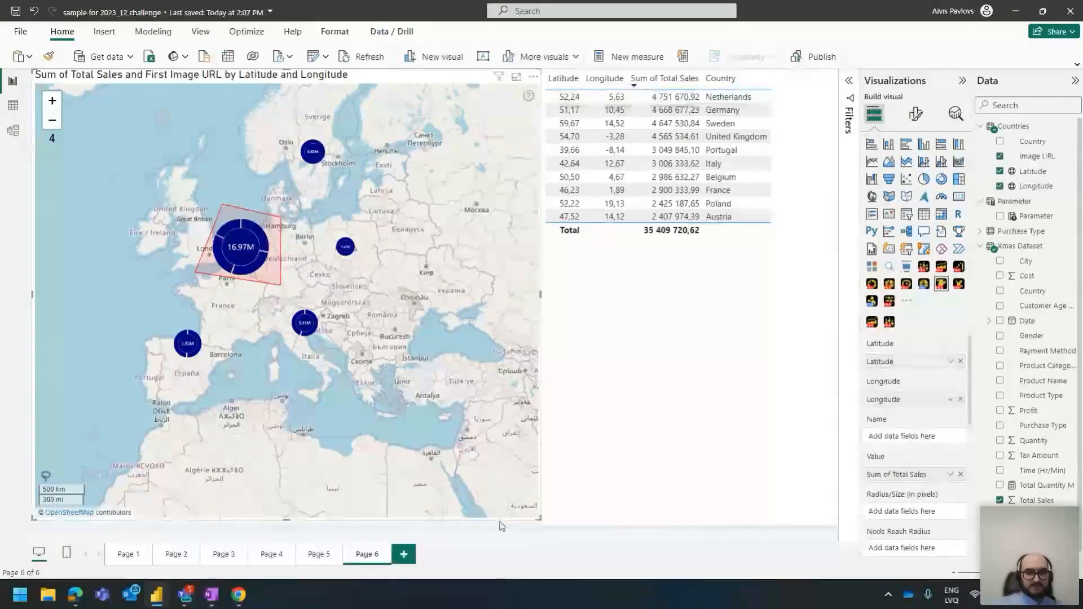
Change the Country and City column chart on Page 5 to the visual version with a Legend field, and add Gender as its legend
left_click(318, 554)
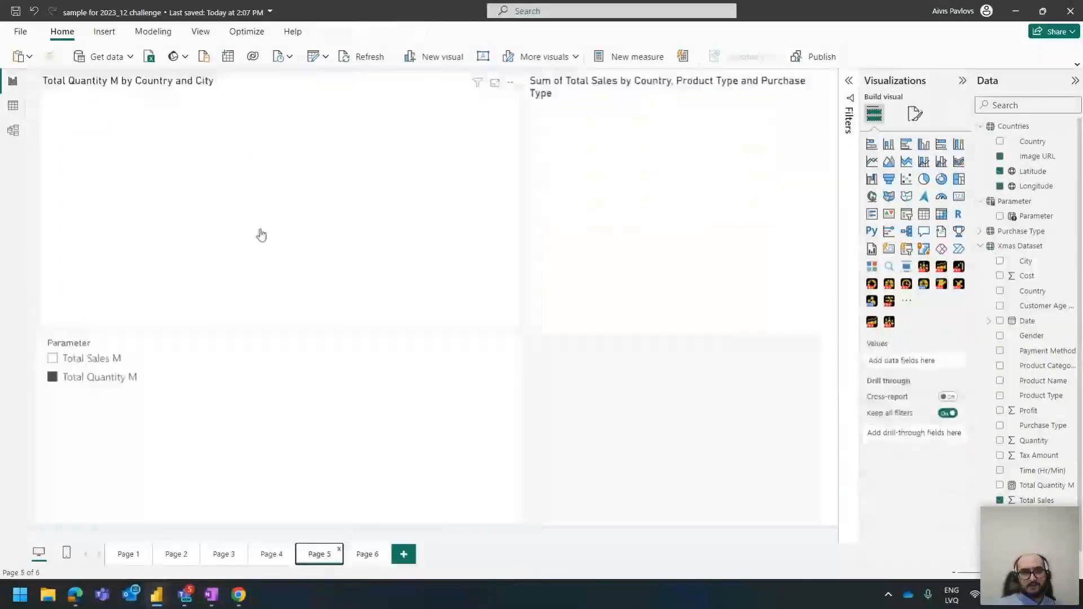
left_click(181, 130)
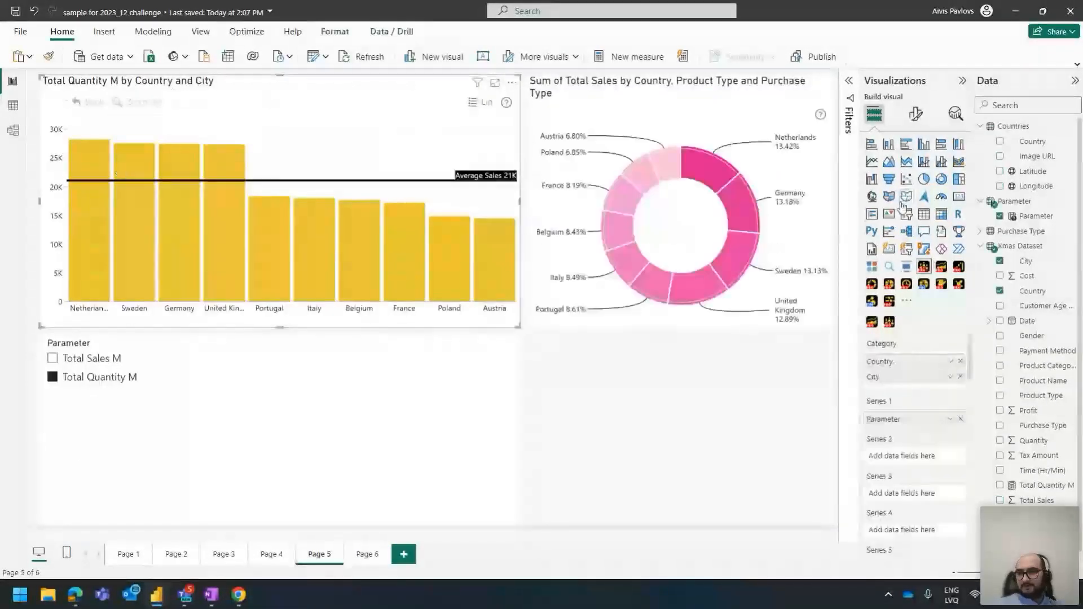
left_click(889, 322)
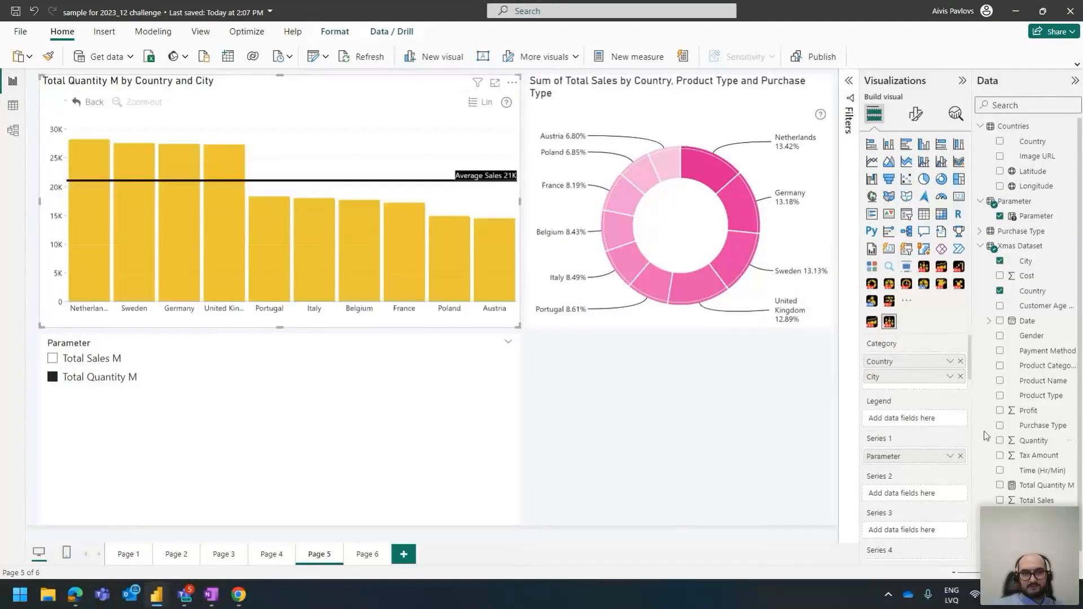
left_click(1041, 337)
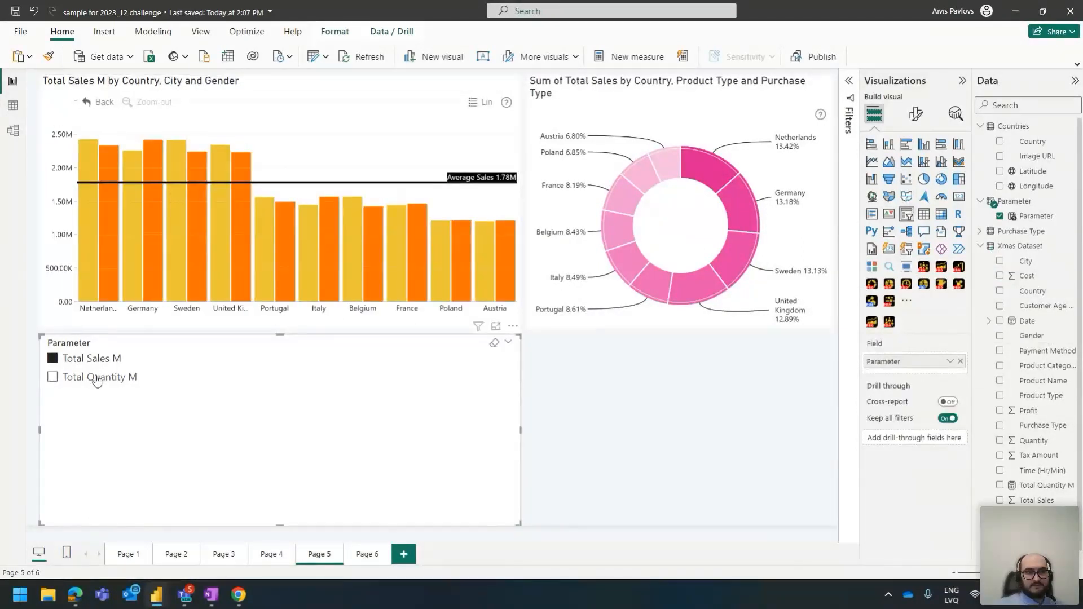
Toggle the Parameter slicer between Total Quantity M and Total Sales M, ending on Total Sales M
left_click(92, 377)
left_click(90, 359)
left_click(92, 377)
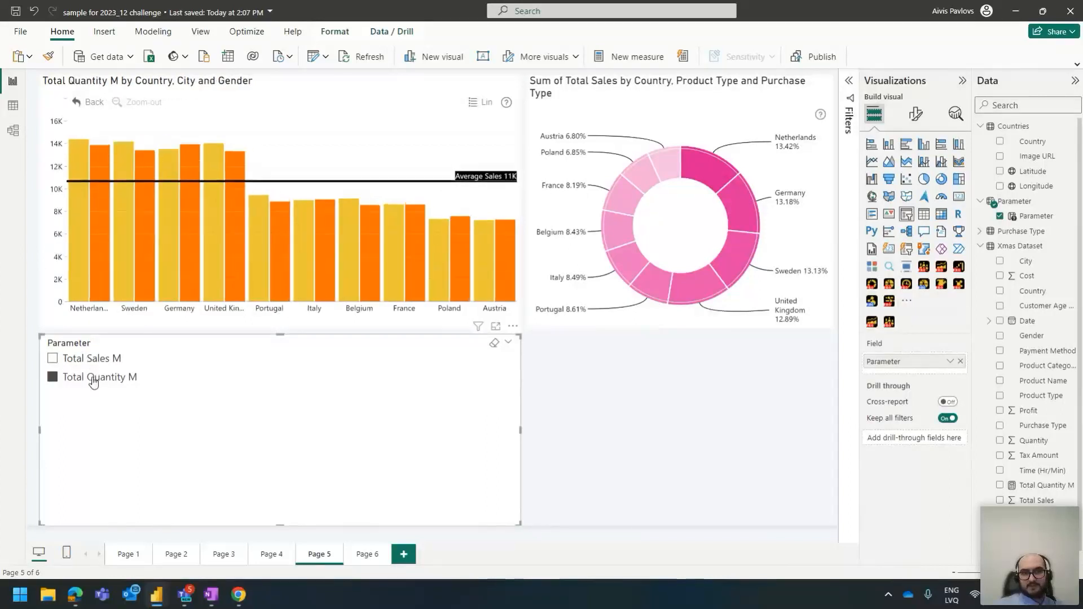
left_click(90, 359)
left_click(89, 377)
left_click(89, 359)
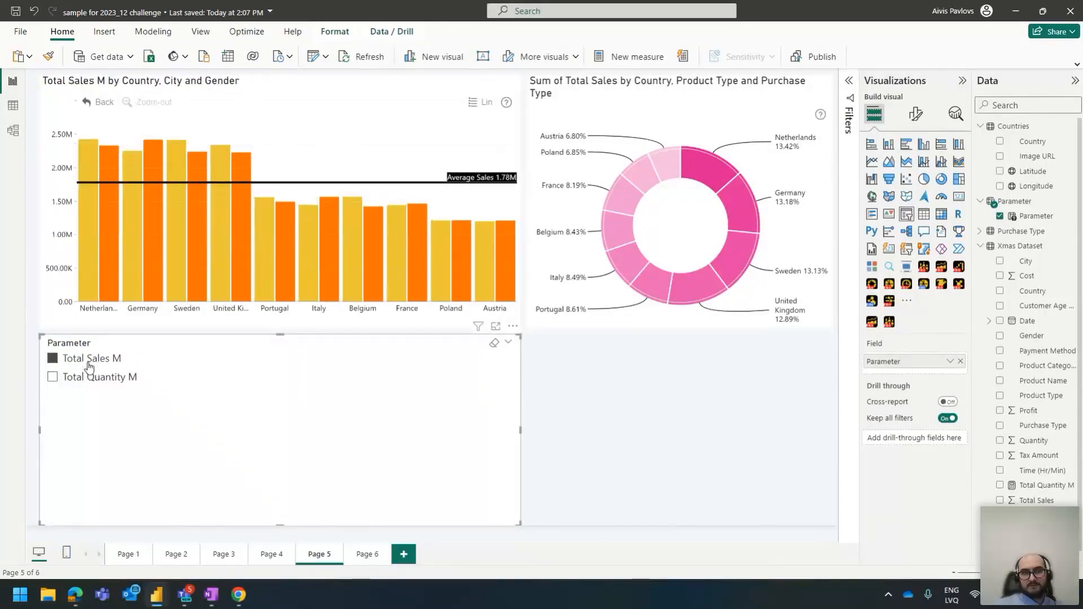
left_click(90, 377)
left_click(86, 359)
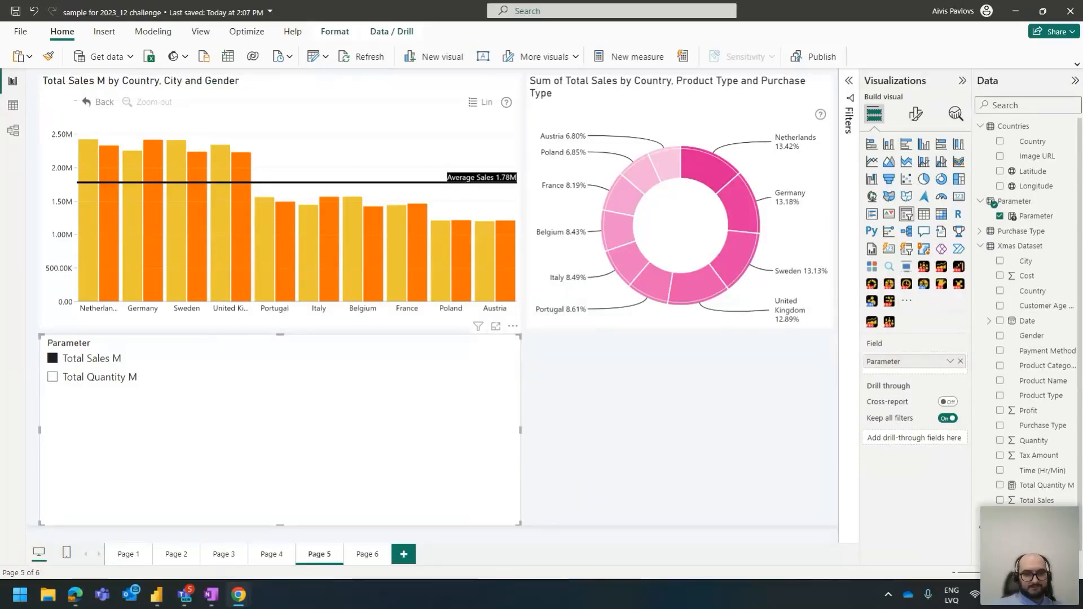
Add a new report page and insert a Drill Down Timeline PRO visual, enlarged across the upper half of the page
left_click(366, 555)
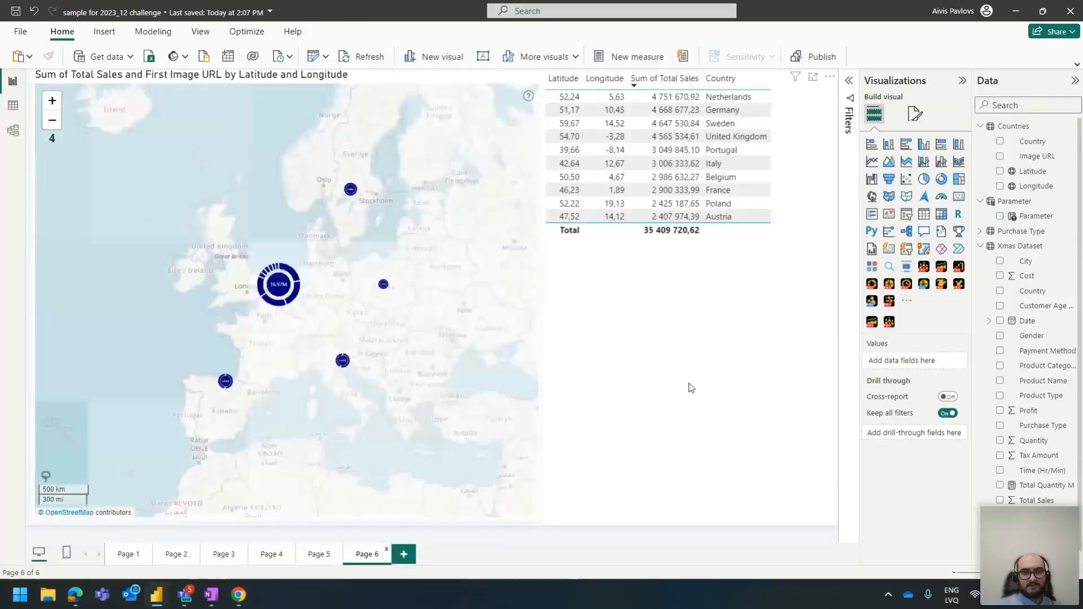
left_click(404, 556)
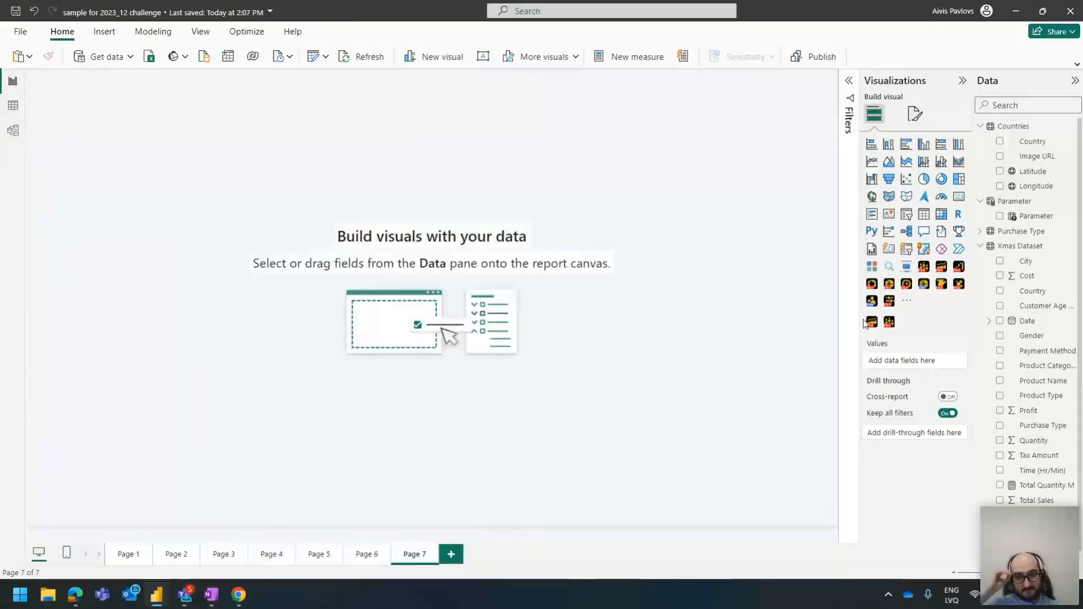
left_click(942, 267)
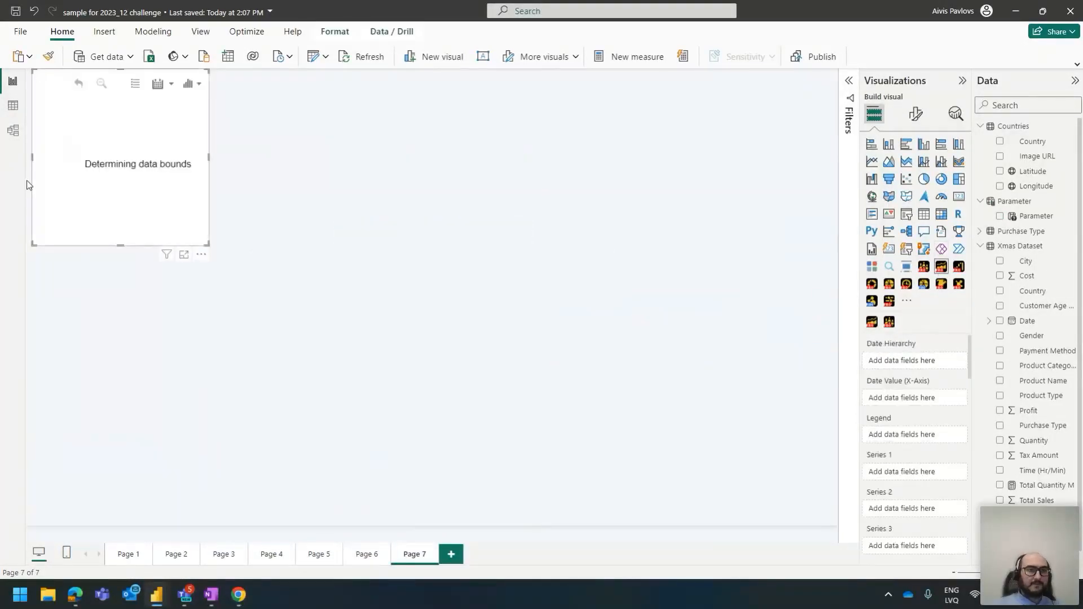
left_click_drag(212, 249, 786, 324)
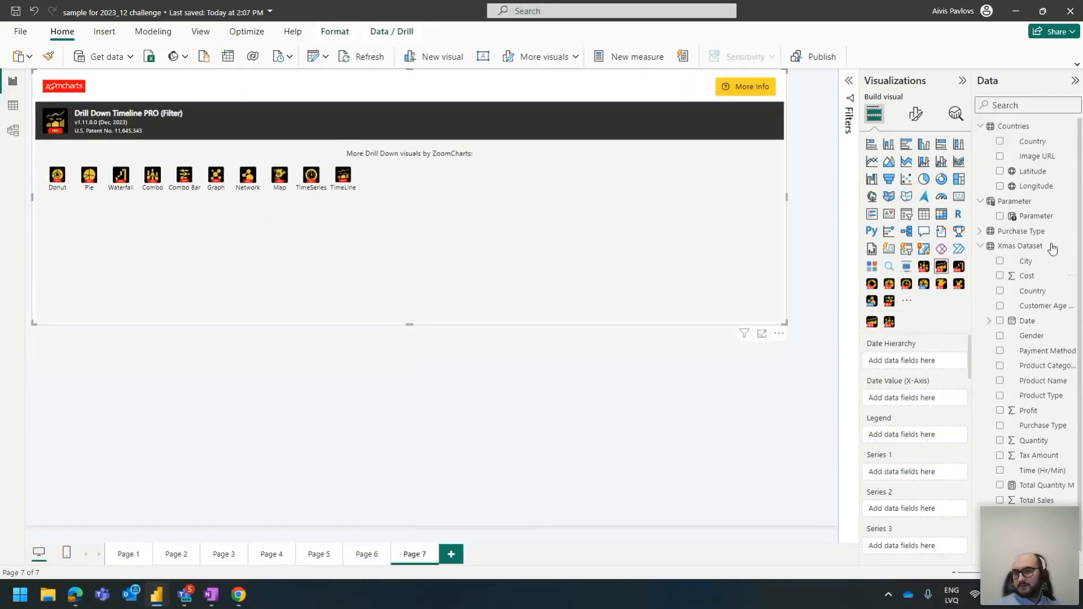
Assign Date to the timeline's Date Hierarchy and Date Value (X-Axis), and Total Sales to Series 1
left_click_drag(1032, 324, 938, 366)
left_click_drag(999, 320, 900, 452)
left_click_drag(1037, 500, 903, 489)
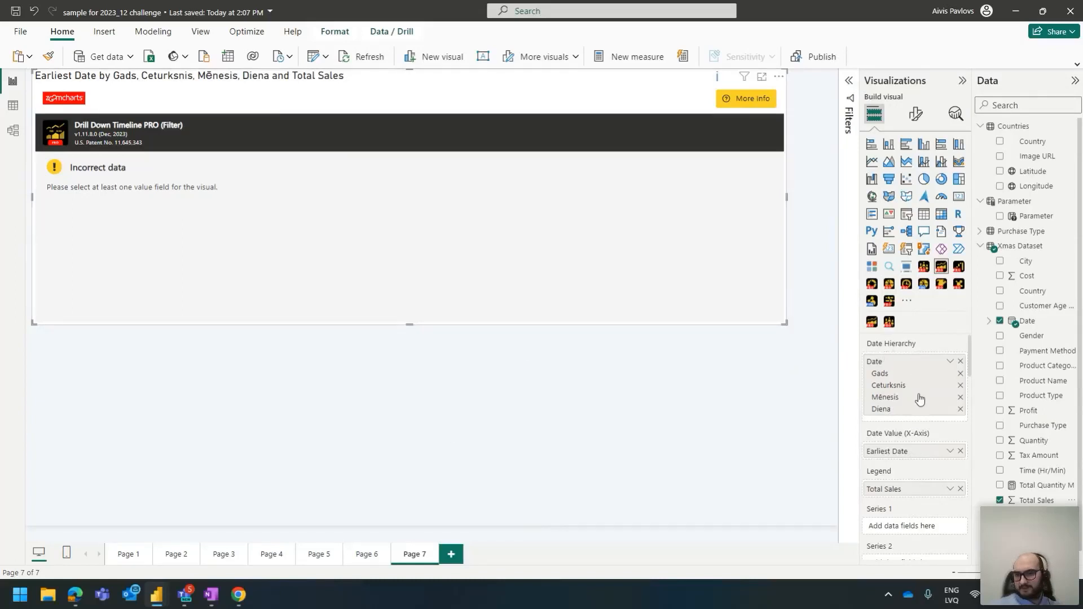
left_click_drag(900, 488, 898, 528)
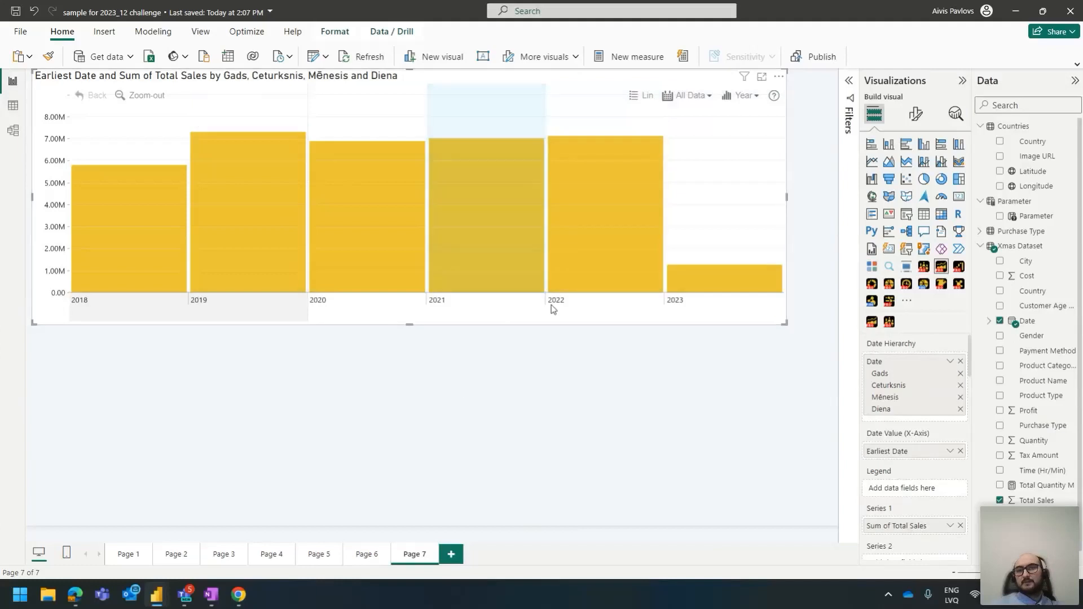
Switch the timeline's display unit to Quarter and back to Year
left_click(741, 95)
left_click(744, 165)
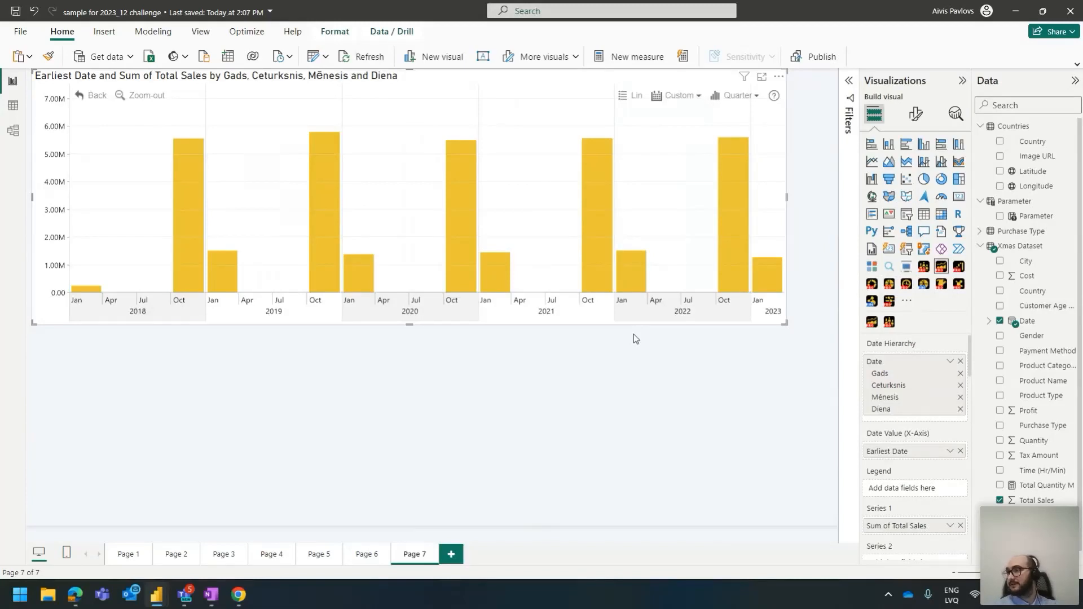
left_click(734, 95)
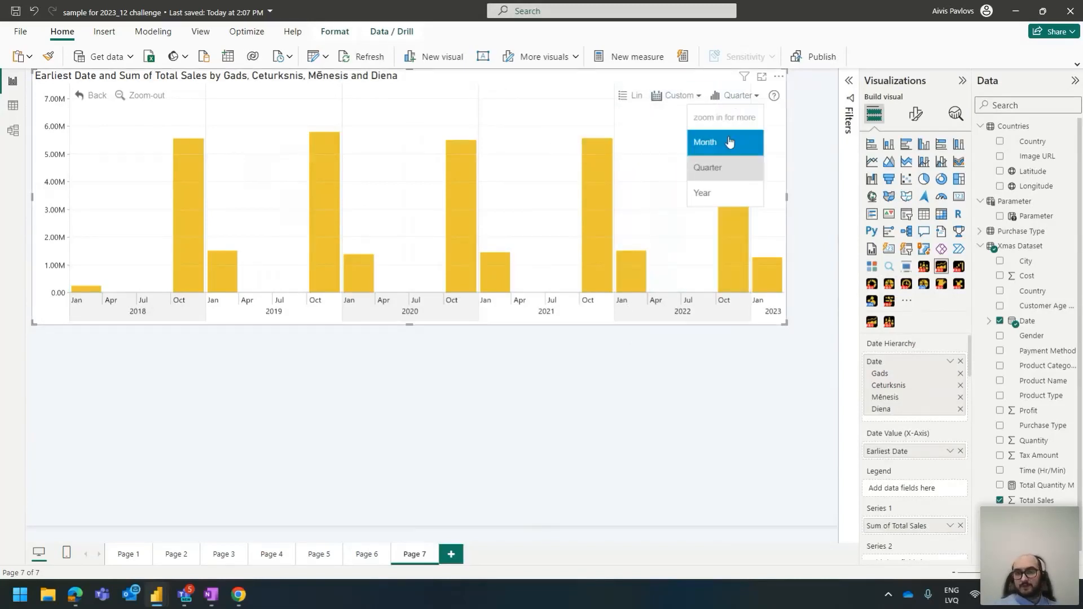
left_click(727, 194)
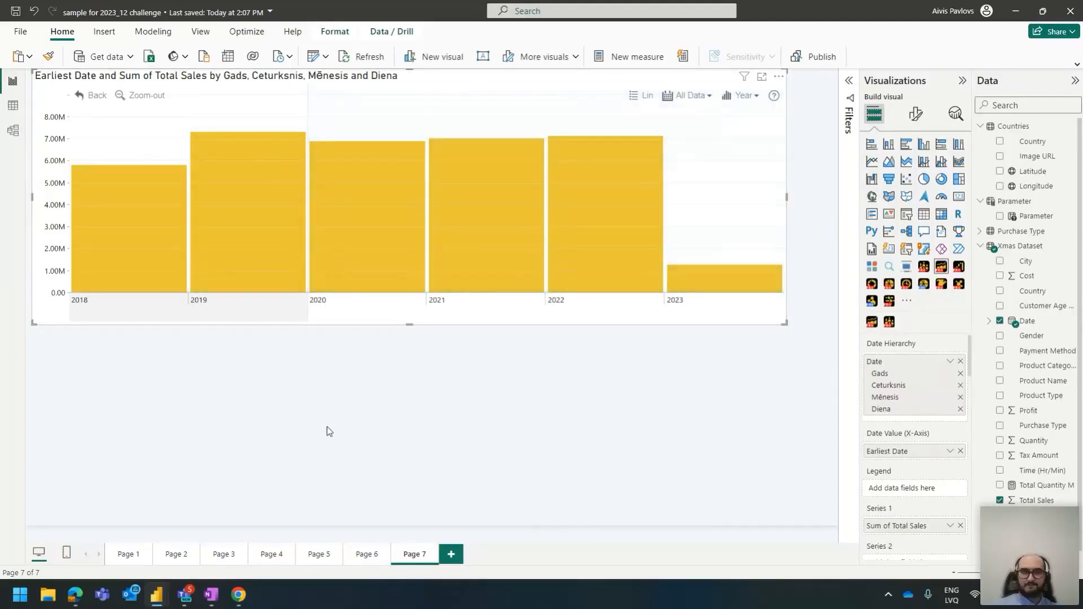
Select 2020–2021 on the timeline, extend the range to start in 2019, and drill into 2019–2021
left_click_drag(316, 312, 543, 325)
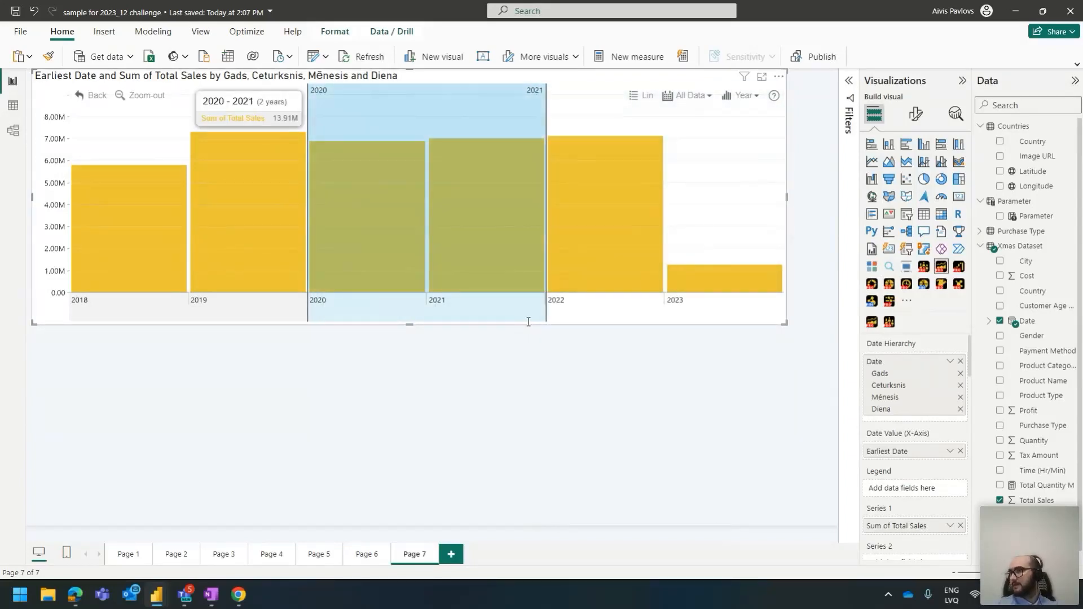
left_click_drag(308, 186, 195, 187)
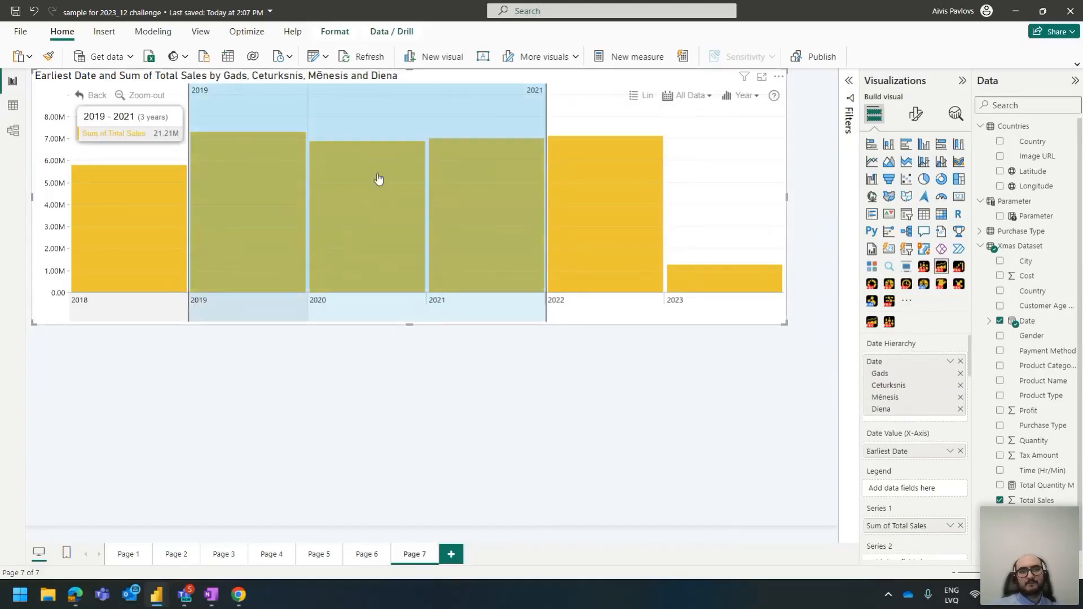
left_click(395, 119)
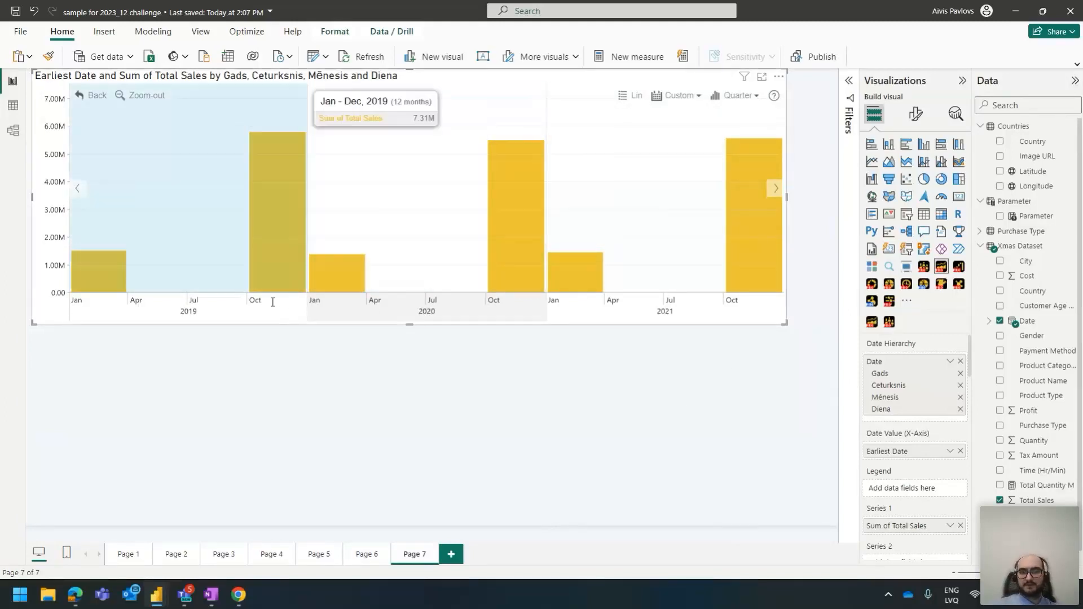
Drill into the October 2019 to March 2020 quarters, and further into December 2019 by day
left_click_drag(265, 300, 361, 299)
left_click(328, 231)
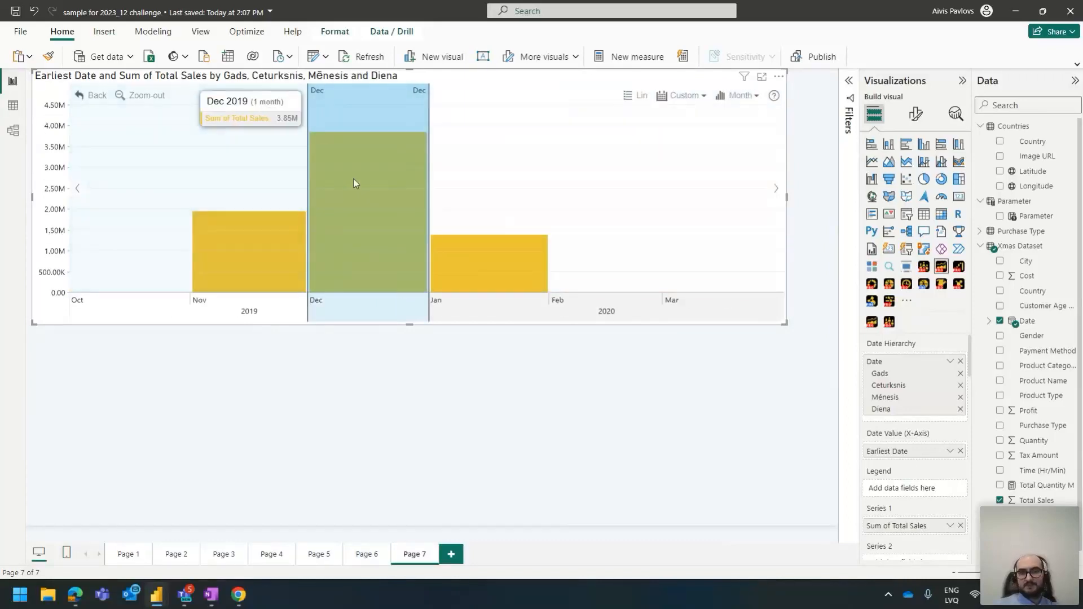
left_click(354, 180)
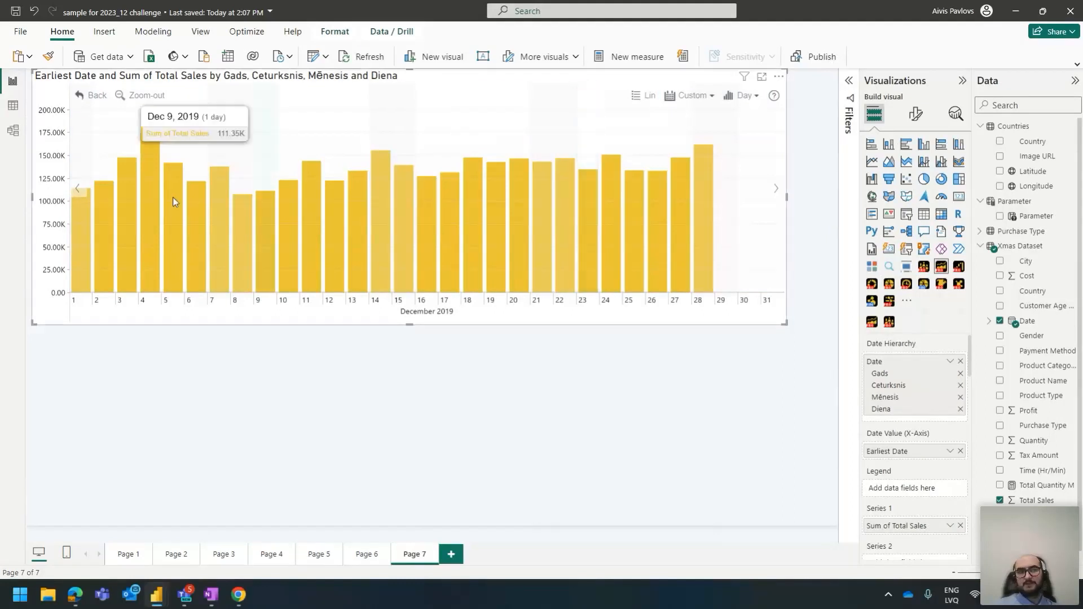
Zoom the timeline out to the last quarter of 2019 and drill into November–December 2019 by day
left_click(139, 98)
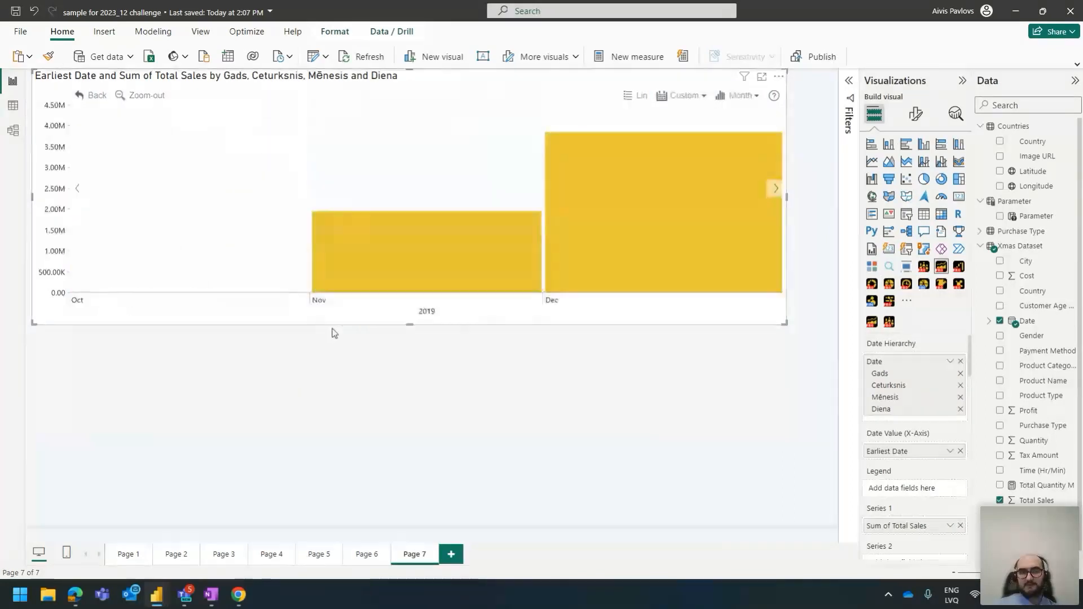
left_click_drag(310, 298, 704, 293)
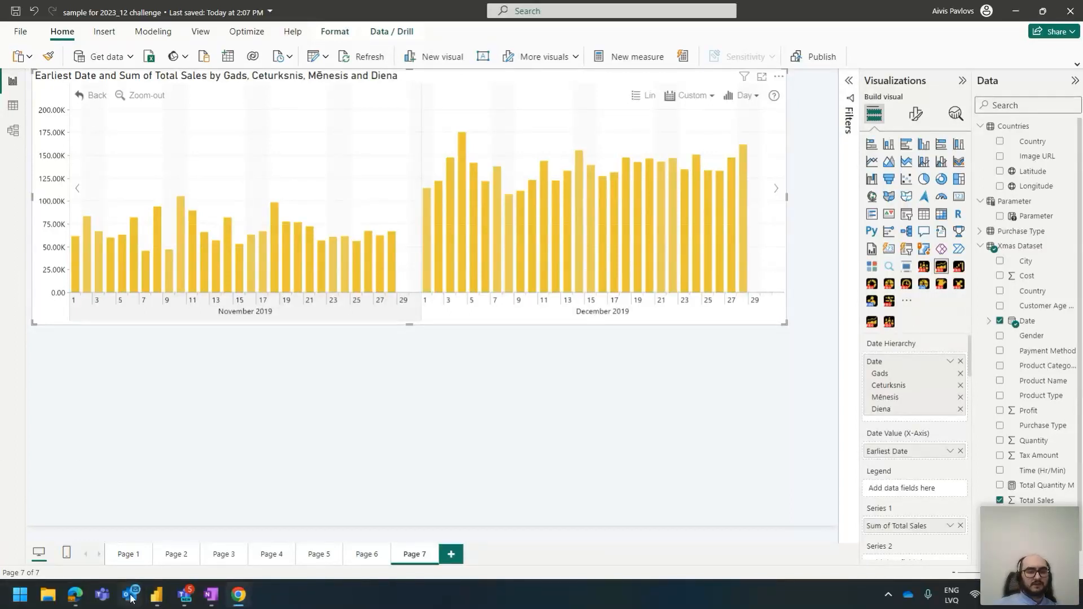
mouse_move(238, 595)
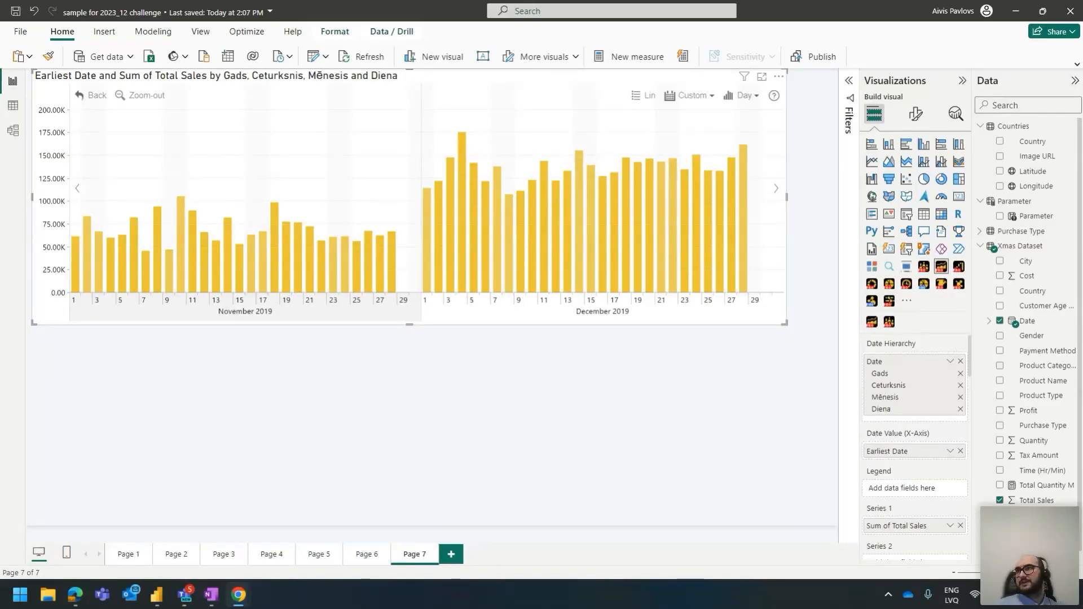
Switch to Chrome with the ZoomCharts Academy site, bring its window onto this screen and maximize it
left_click_drag(1082, 282, 374, 124)
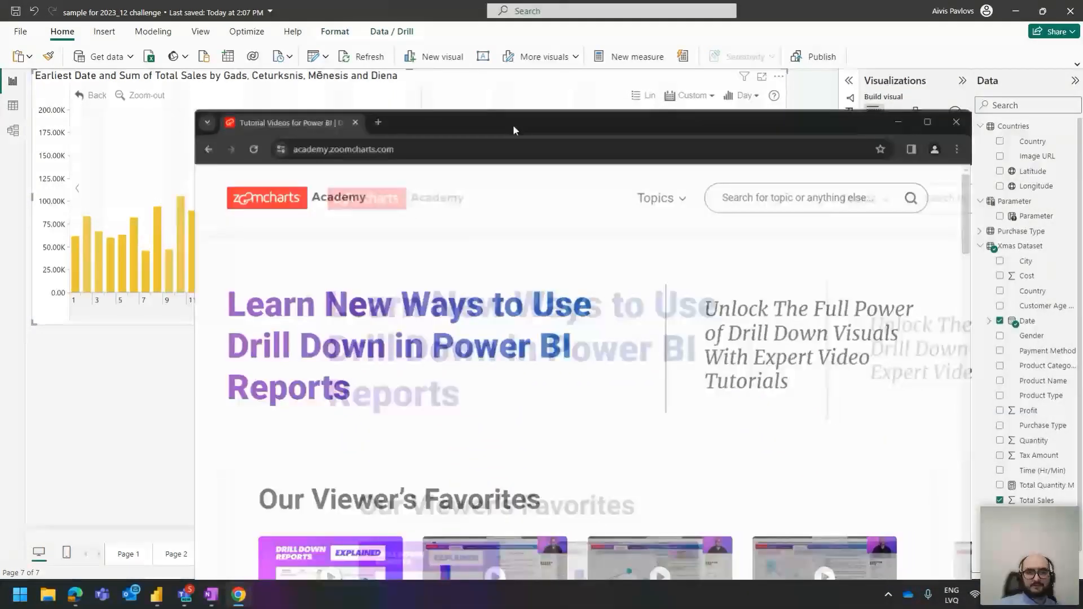
double_click(513, 124)
mouse_move(676, 88)
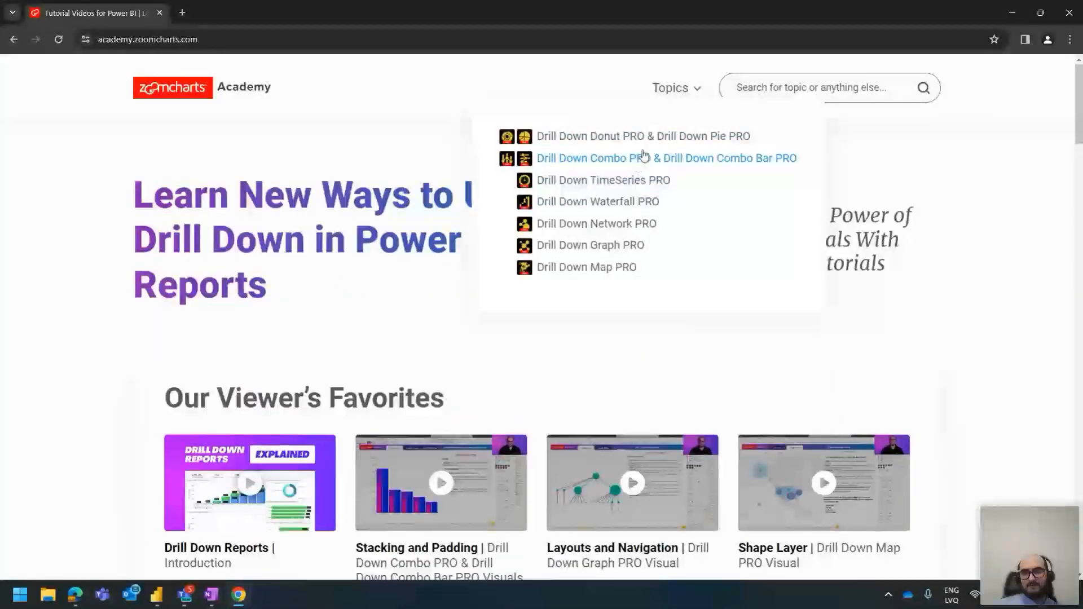
Find the Drill Down Timeline PRO Visual module on the academy page and open its Quick Start Guide lesson
scroll(337, 474, "down", 8)
scroll(345, 446, "up", 10)
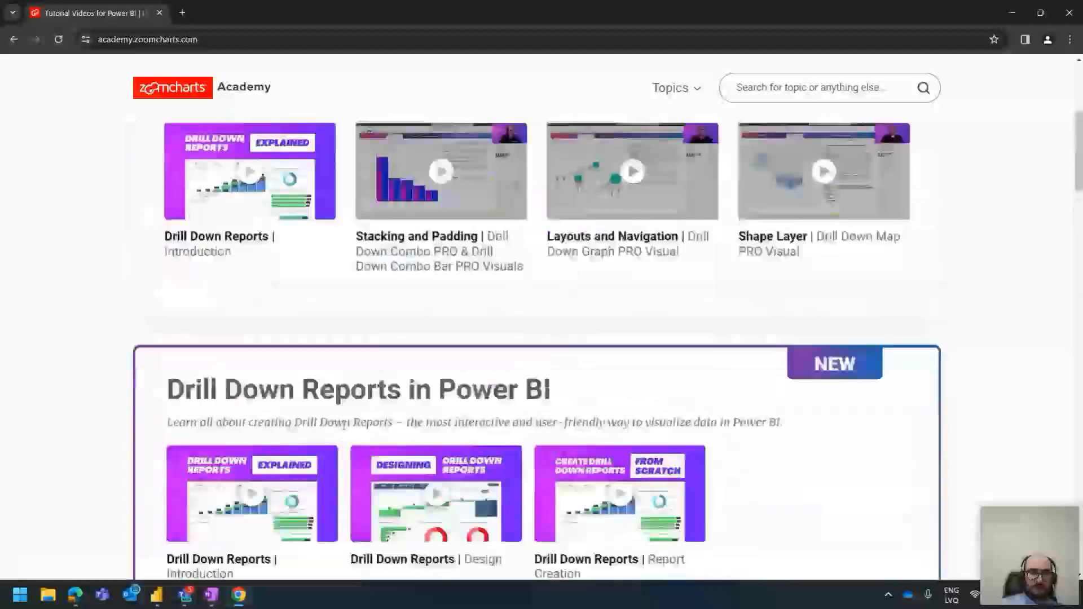
scroll(296, 321, "down", 10)
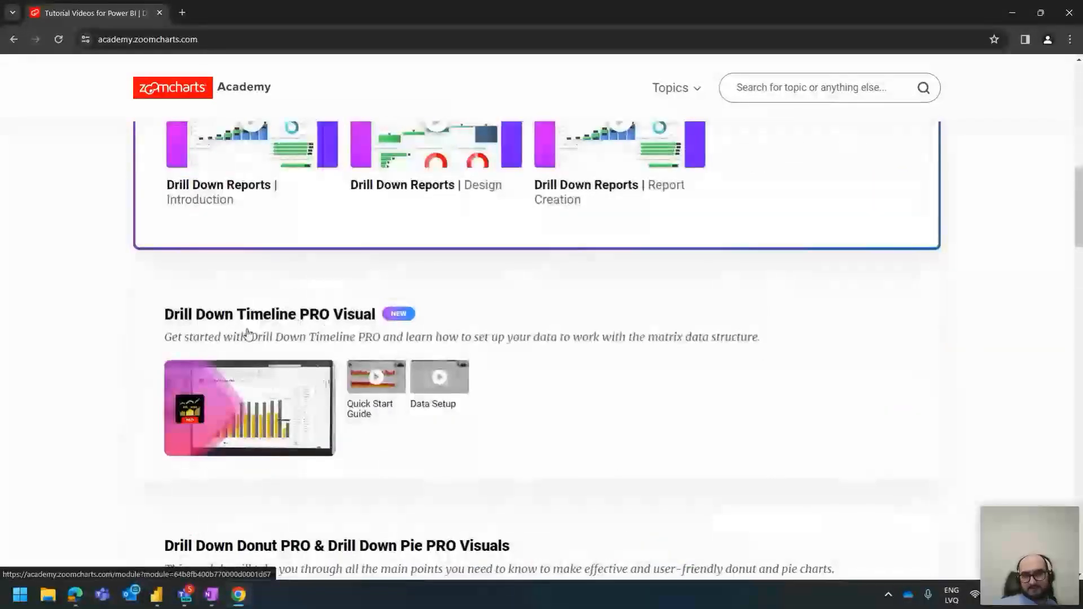
scroll(283, 341, "down", 1)
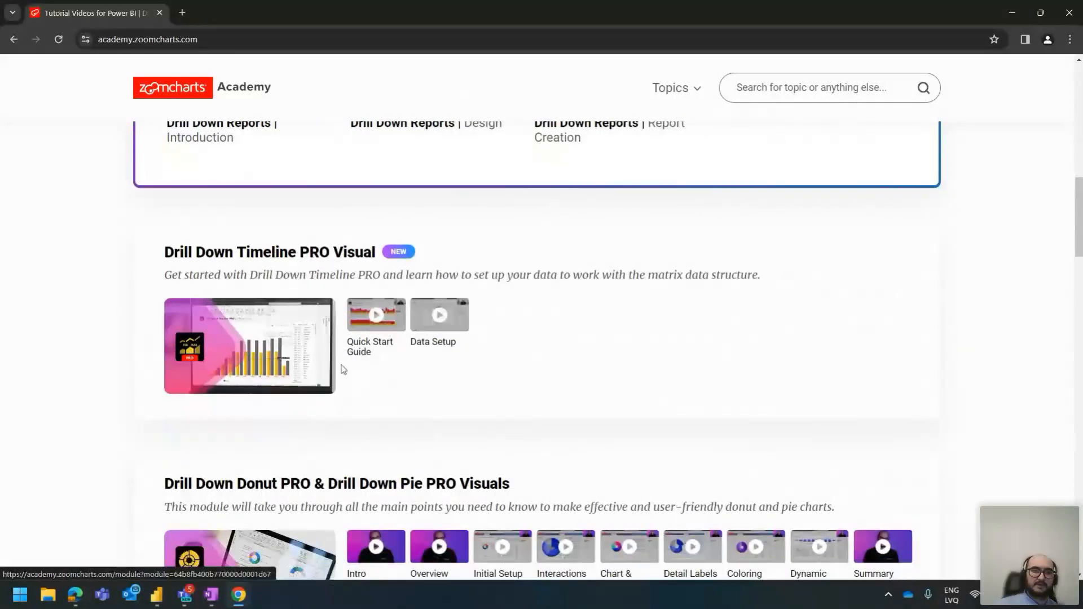
left_click(382, 308)
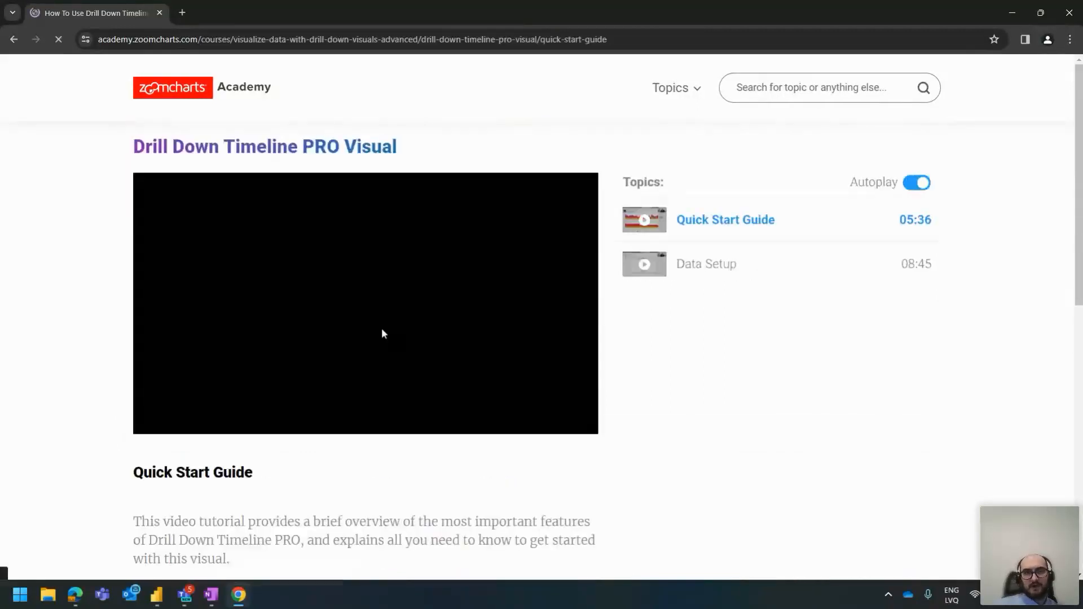
Look over the Quick Start Guide's video and description, and open the module's Data Setup lesson
scroll(446, 346, "down", 3)
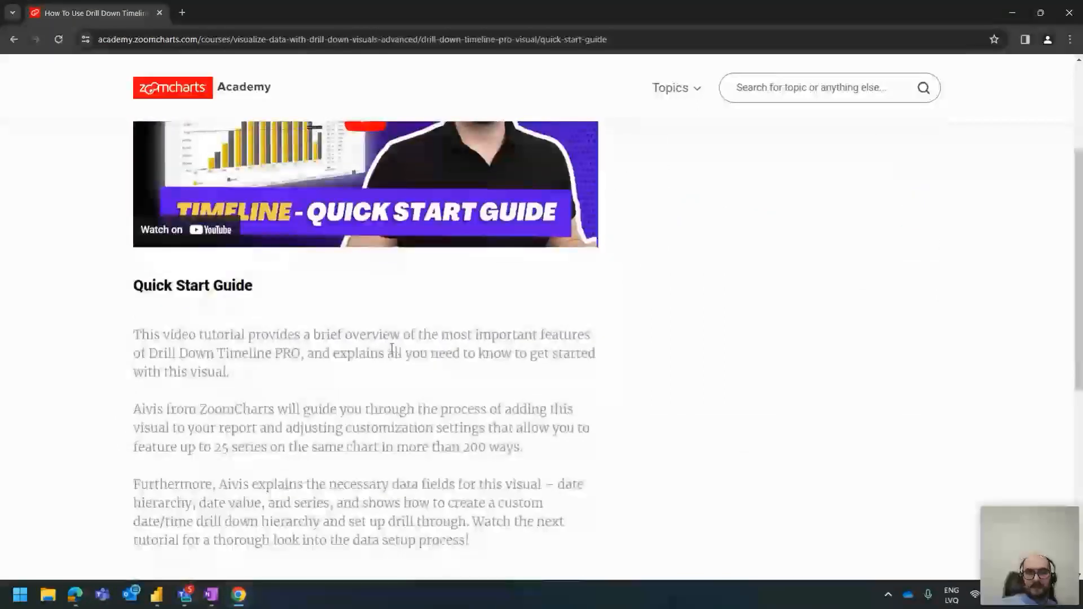
scroll(392, 356, "up", 3)
scroll(392, 364, "down", 4)
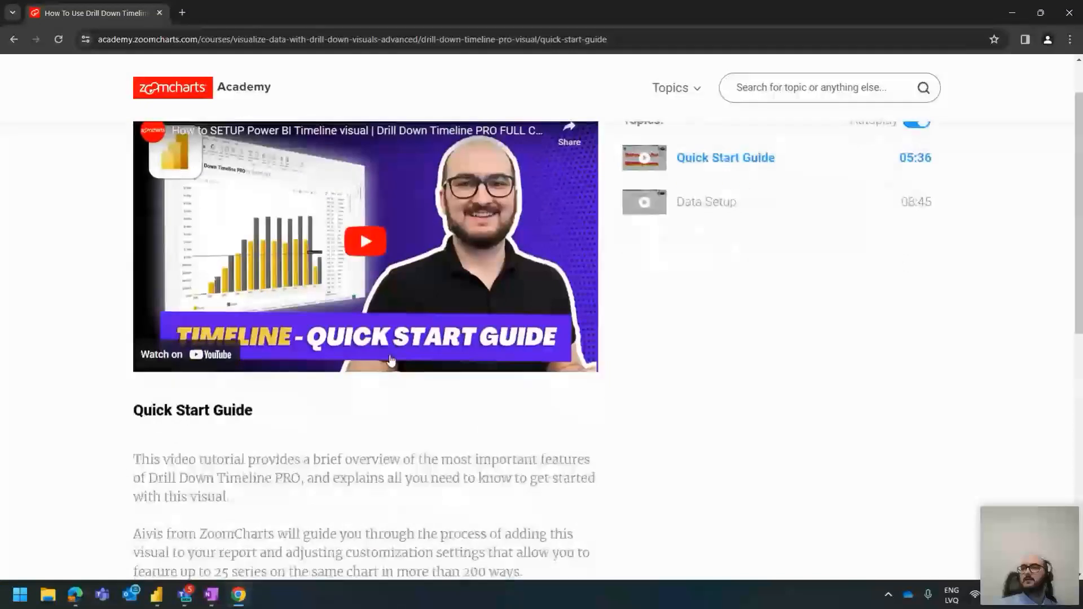
scroll(389, 358, "up", 3)
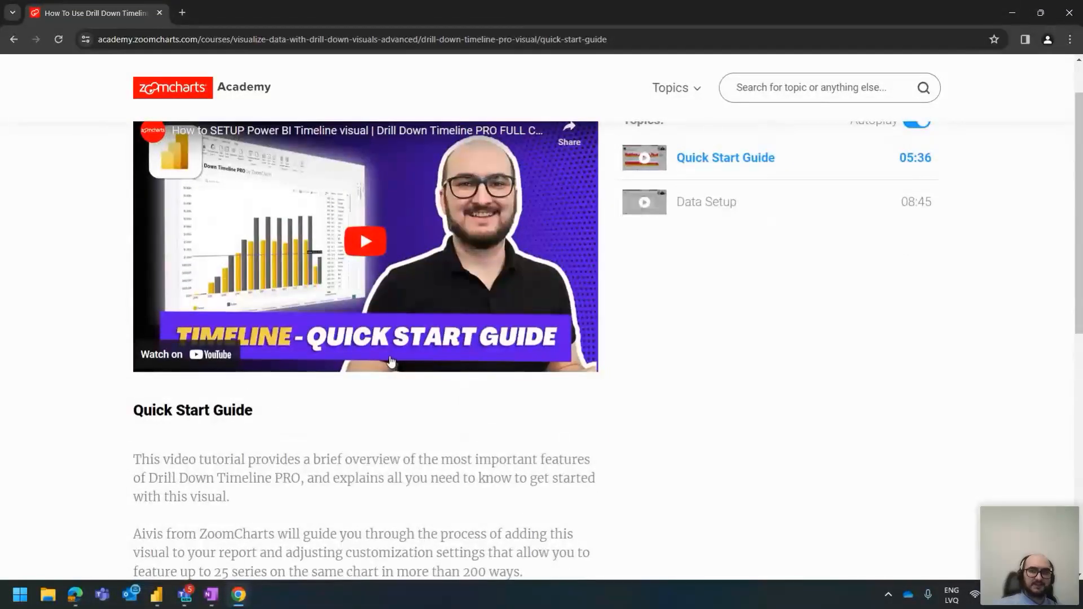
left_click(732, 209)
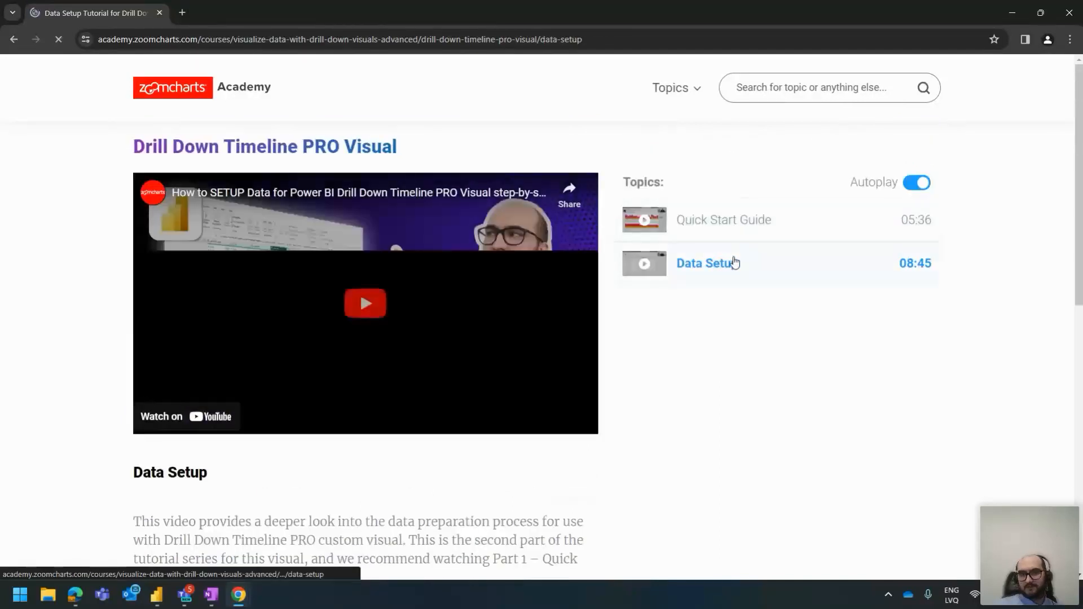